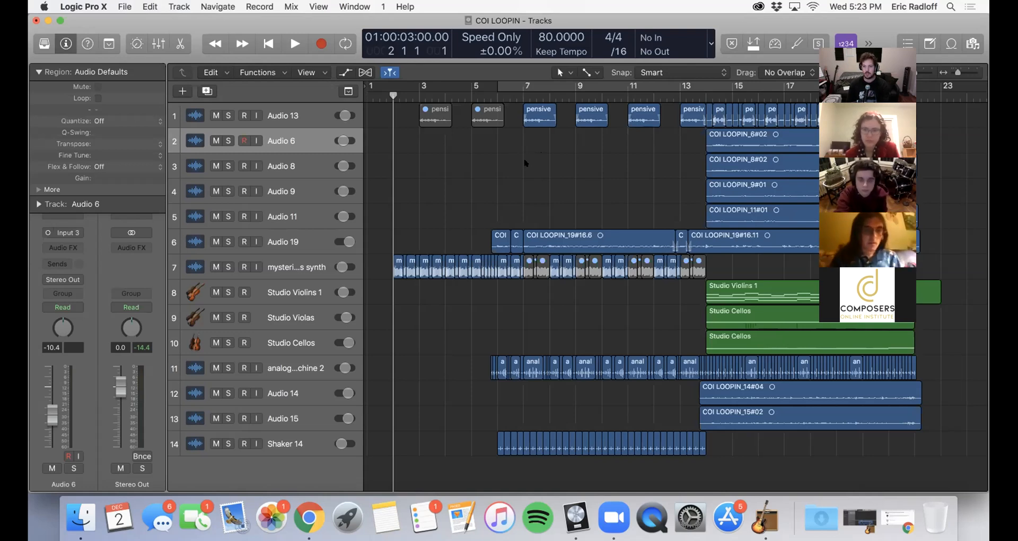
# - Collapse the Region section in the inspector so the Audio 6 and Stereo Out channel strips show in full
pyautogui.click(38, 71)
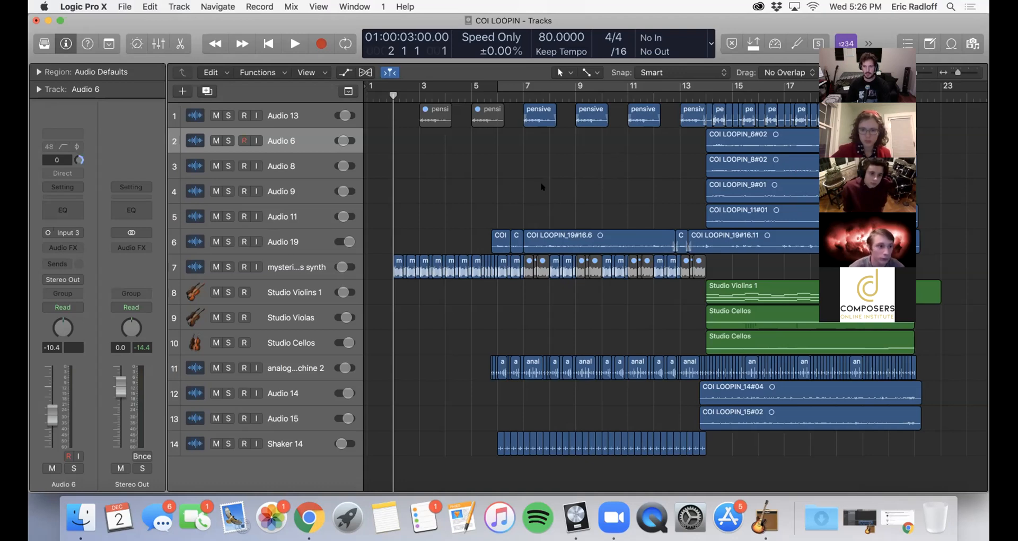
# - Open the Mixer with X, enlarge its window and park it at the right side
pyautogui.press('x')
pyautogui.moveTo(648, 216); pyautogui.dragTo(830, 476)
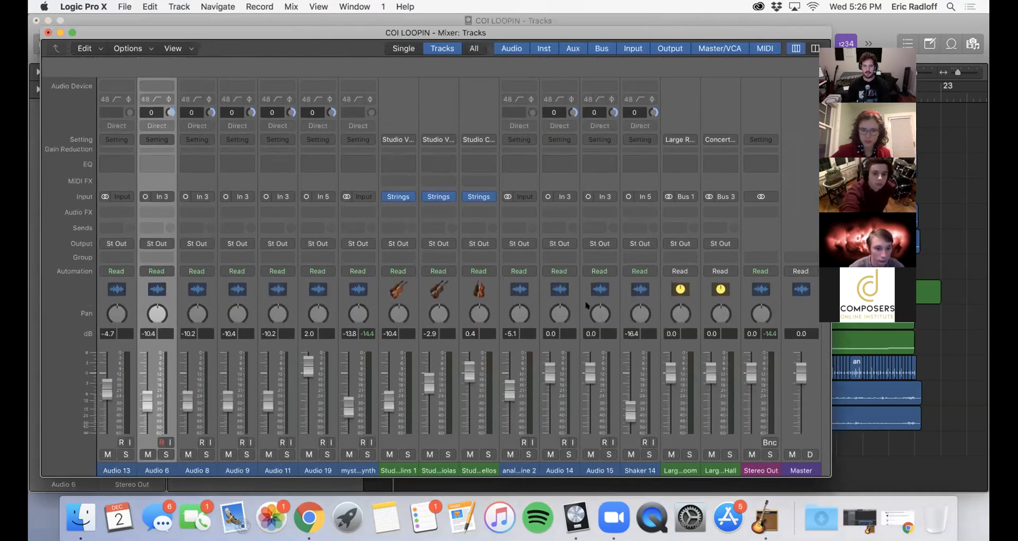
pyautogui.moveTo(120, 34); pyautogui.dragTo(352, 68)
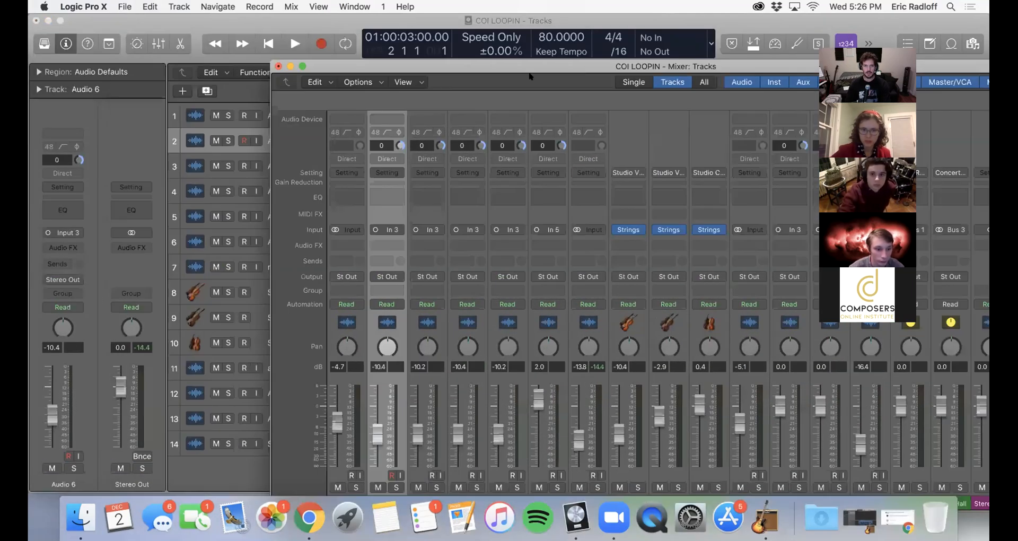
pyautogui.moveTo(717, 18); pyautogui.dragTo(717, 26)
pyautogui.moveTo(926, 24); pyautogui.dragTo(823, 25)
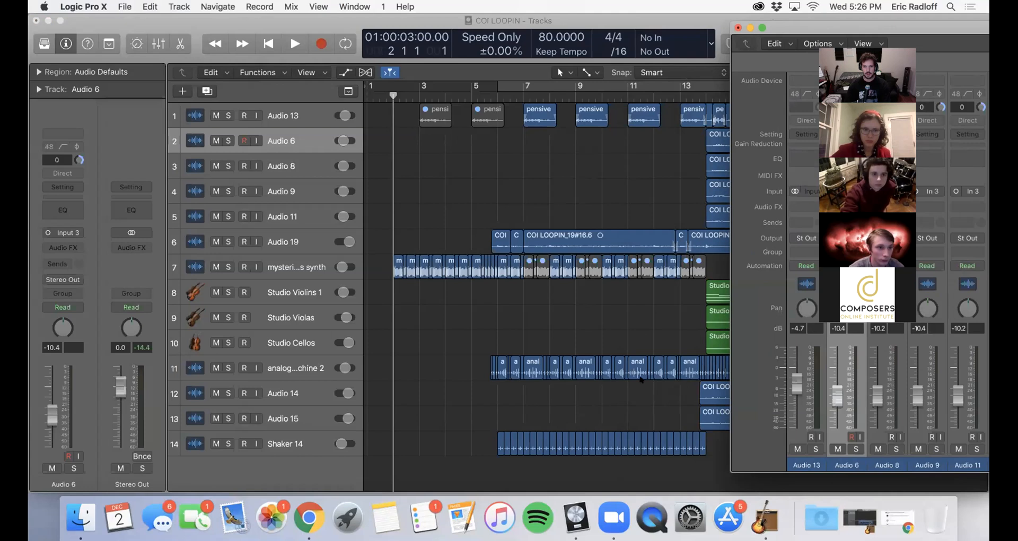
# - Maximize the Mixer to show every strip from Audio 13 to Master, then reposition it over the main window
pyautogui.scroll(5, 552, 288)
pyautogui.scroll(2, 552, 288)
pyautogui.scroll(-2, 553, 287)
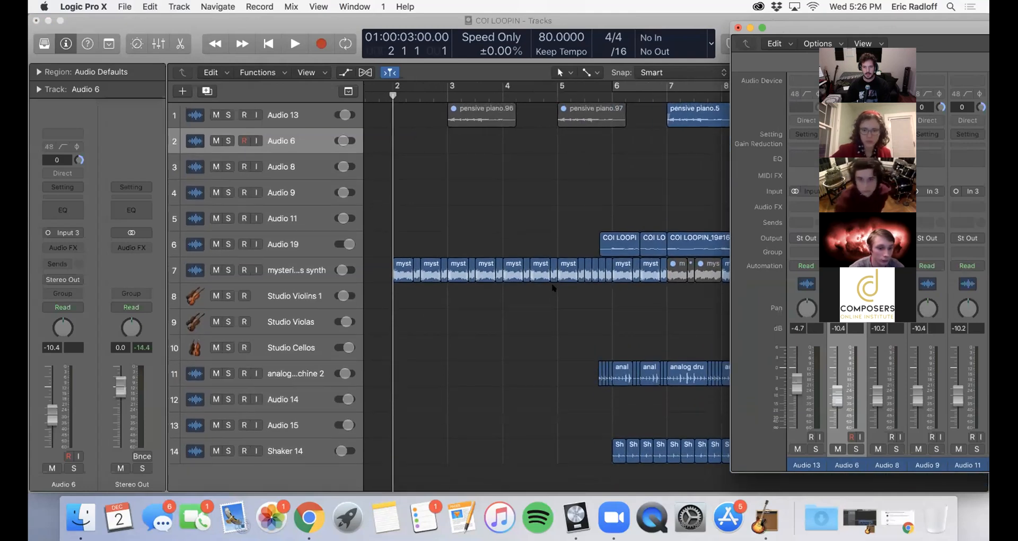
pyautogui.scroll(-1, 552, 288)
pyautogui.doubleClick(830, 26)
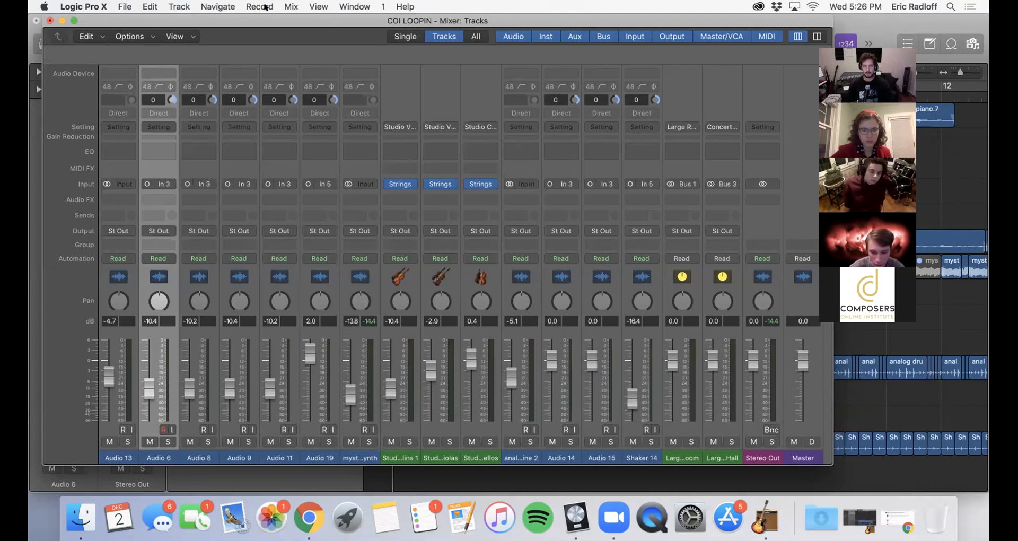
pyautogui.moveTo(254, 22); pyautogui.dragTo(729, 23)
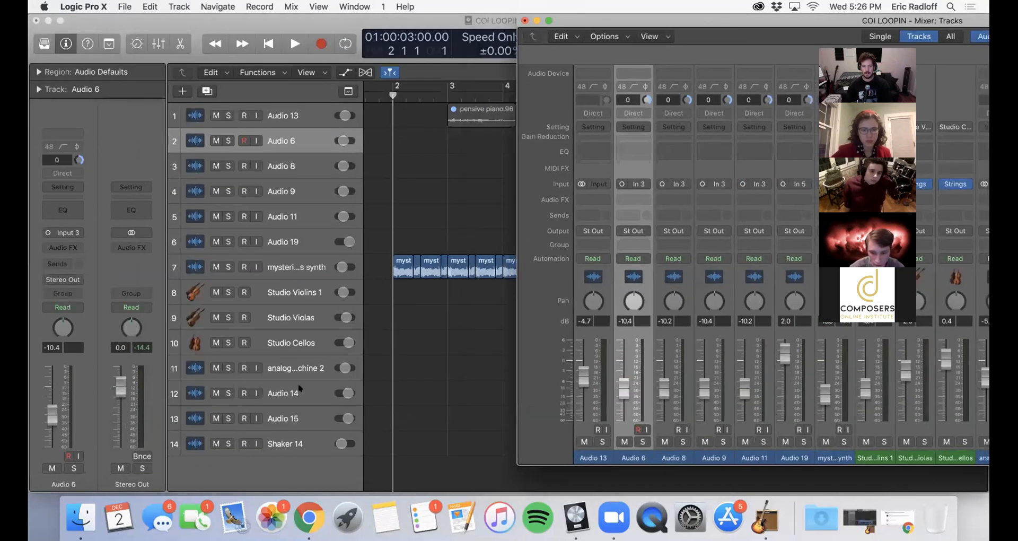
pyautogui.moveTo(698, 18); pyautogui.dragTo(228, 19)
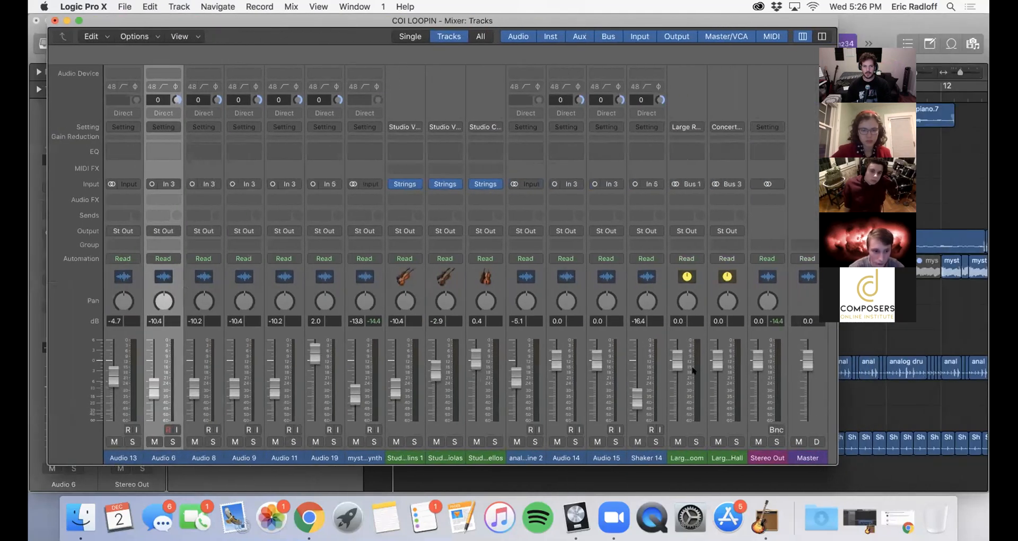
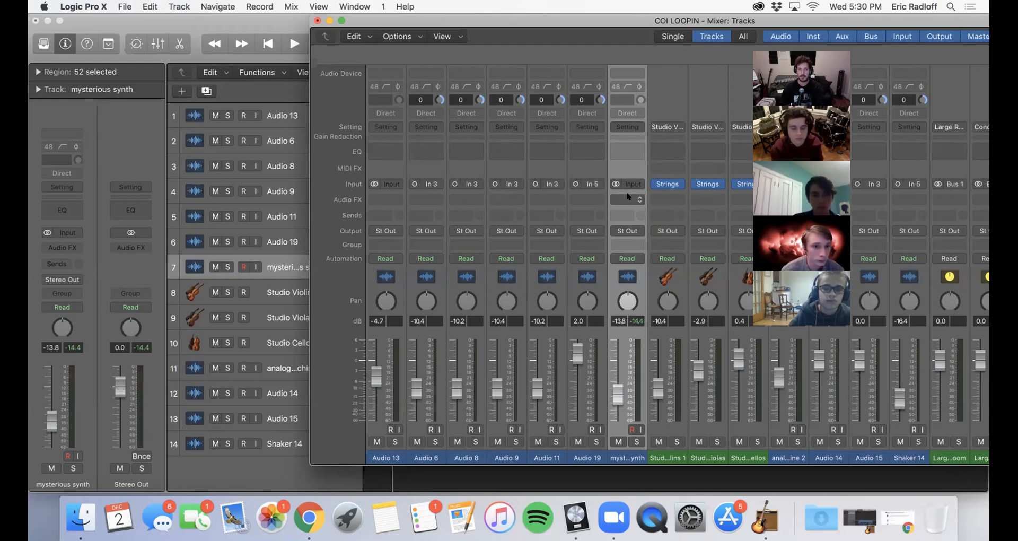
# - Insert a stereo Channel EQ from the EQ submenu into the mysterious synth strip's Audio FX slot
pyautogui.click(629, 198)
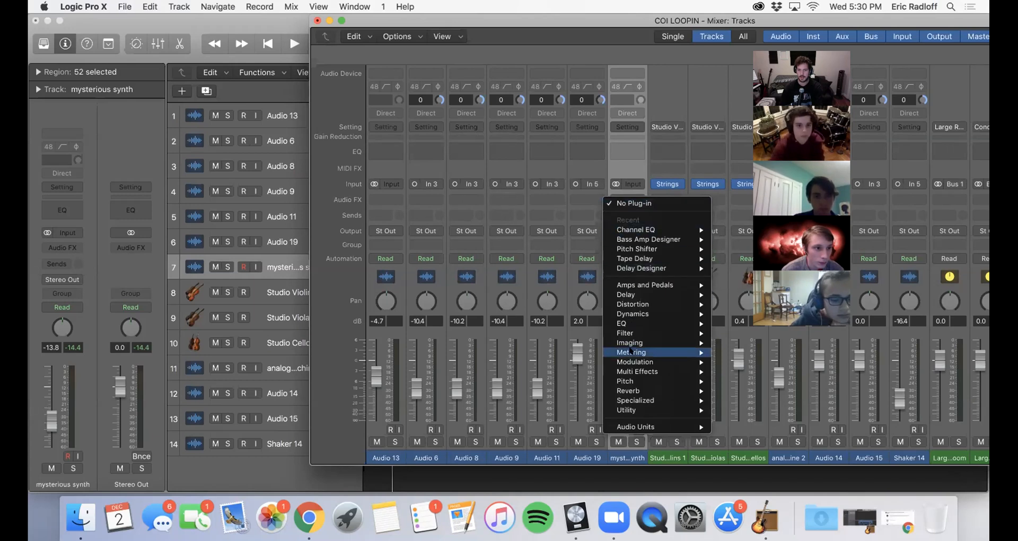
pyautogui.moveTo(636, 333)
pyautogui.moveTo(638, 286)
pyautogui.moveTo(646, 256)
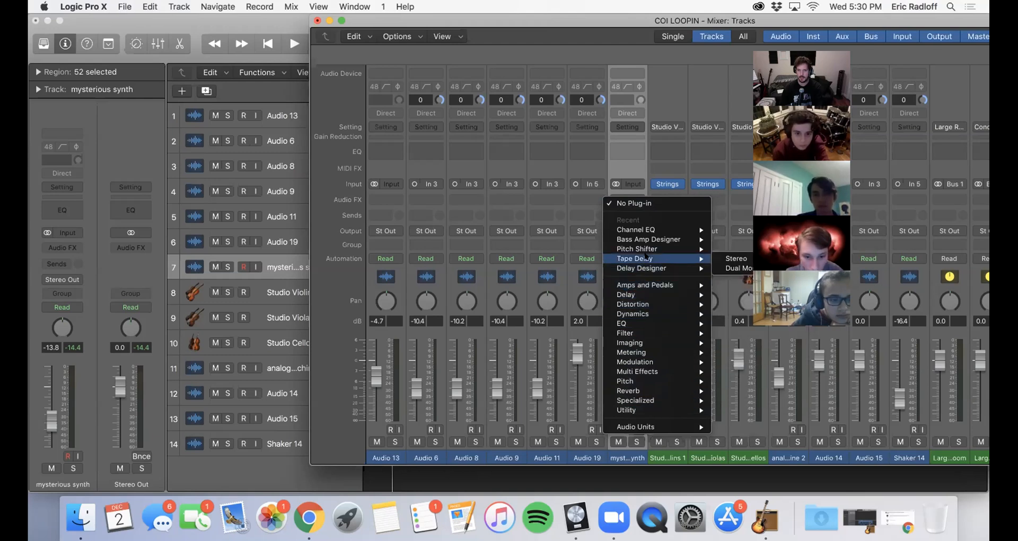
pyautogui.moveTo(651, 228)
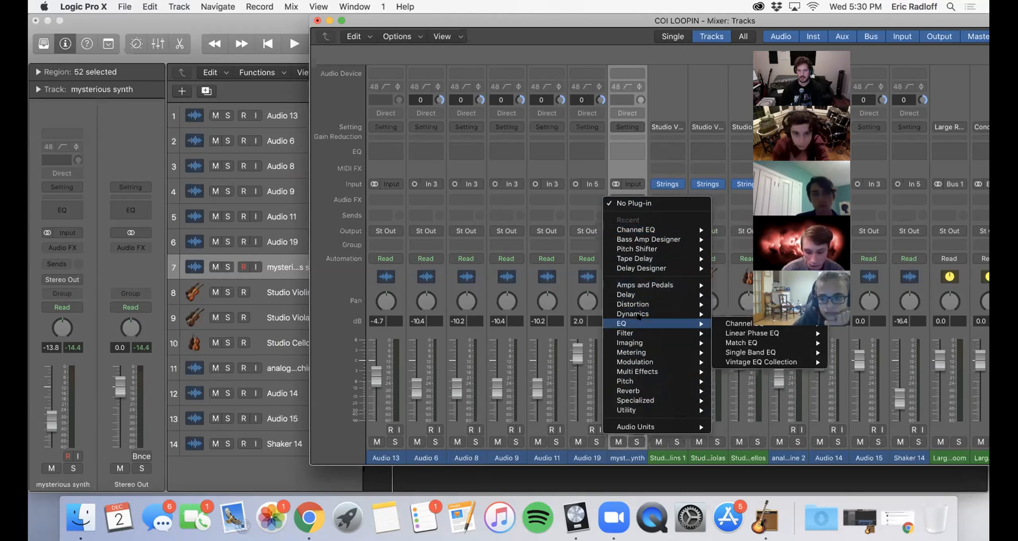
pyautogui.moveTo(733, 320)
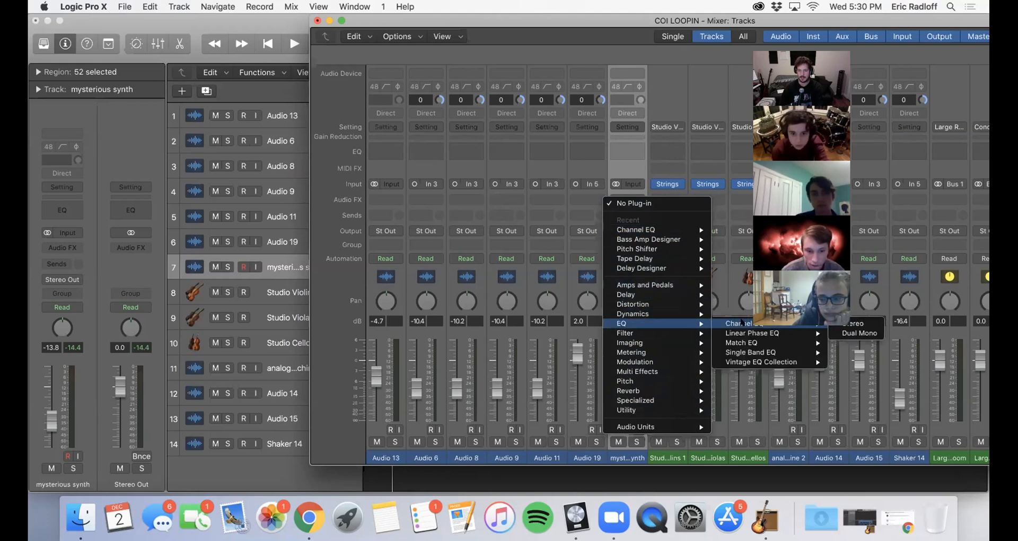
pyautogui.click(851, 322)
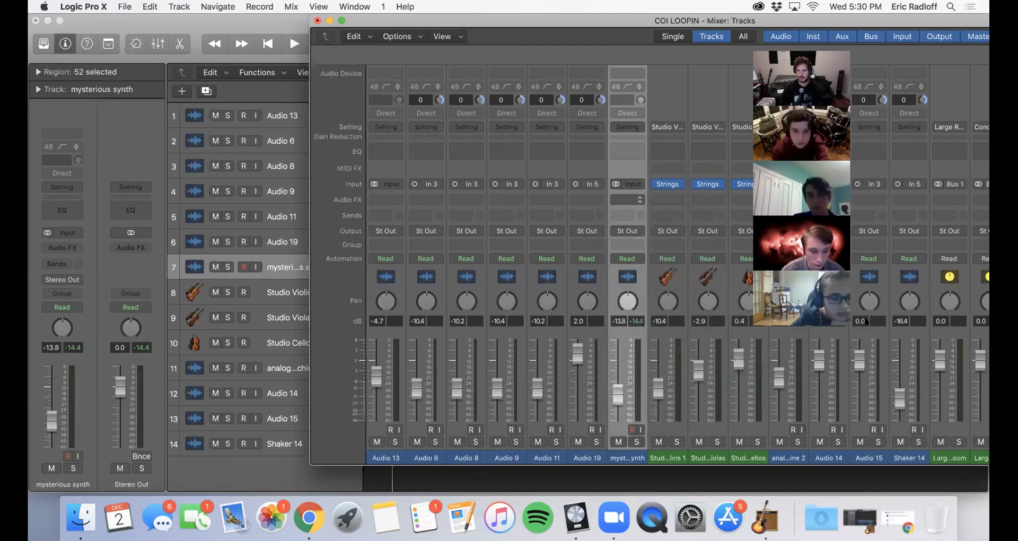
# - Drag the Channel EQ editor down and to the right, clear of the main window
pyautogui.moveTo(346, 44); pyautogui.dragTo(404, 84)
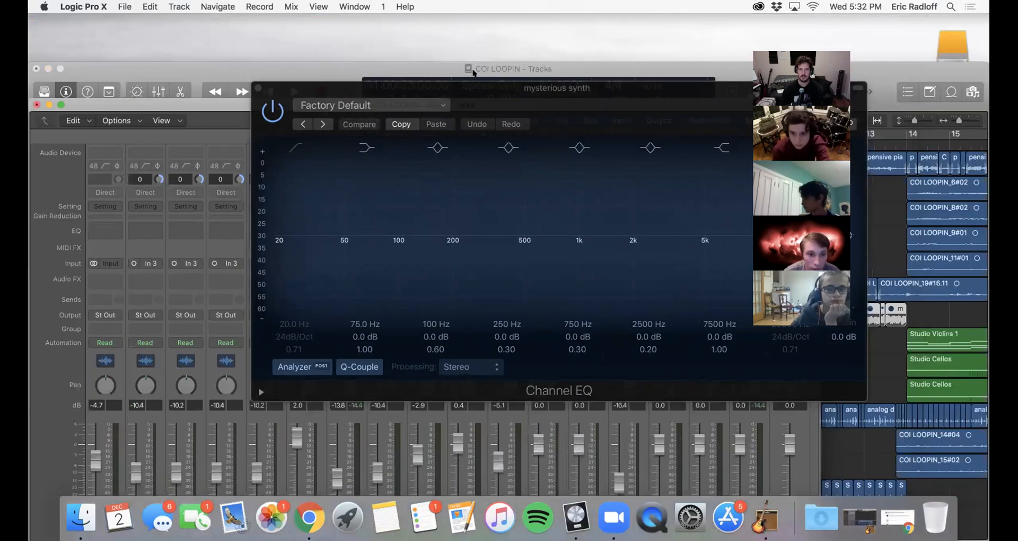
# - Close the Mixer, solo the mysterious synth track and start playback
pyautogui.click(114, 54)
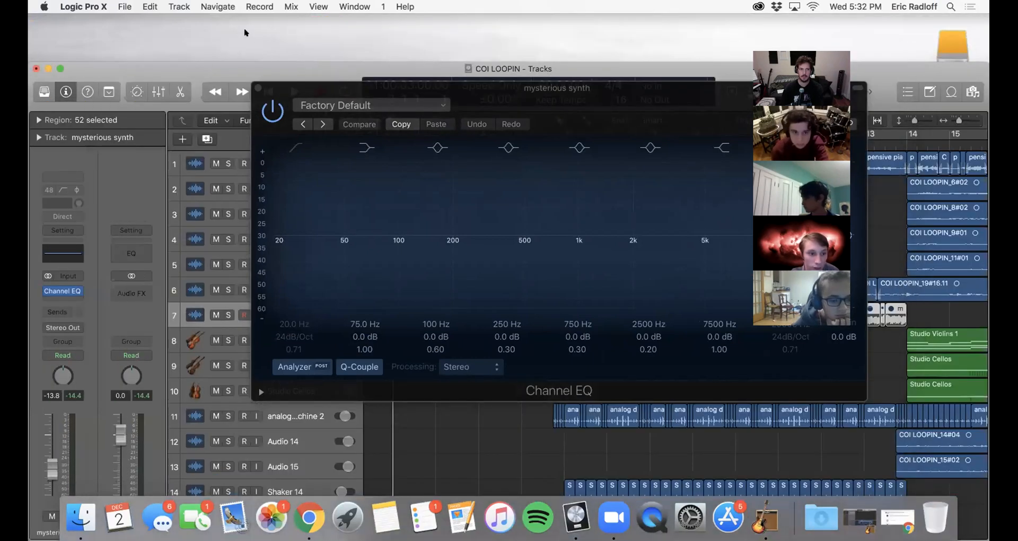
pyautogui.moveTo(244, 32); pyautogui.dragTo(206, 4)
pyautogui.moveTo(337, 89); pyautogui.dragTo(570, 78)
pyautogui.click(228, 266)
pyautogui.press('space')
# - Reposition the Channel EQ editor, stop playback, and enable the low-cut band at 20 Hz, 24 dB/Oct
pyautogui.moveTo(697, 77); pyautogui.dragTo(291, 63)
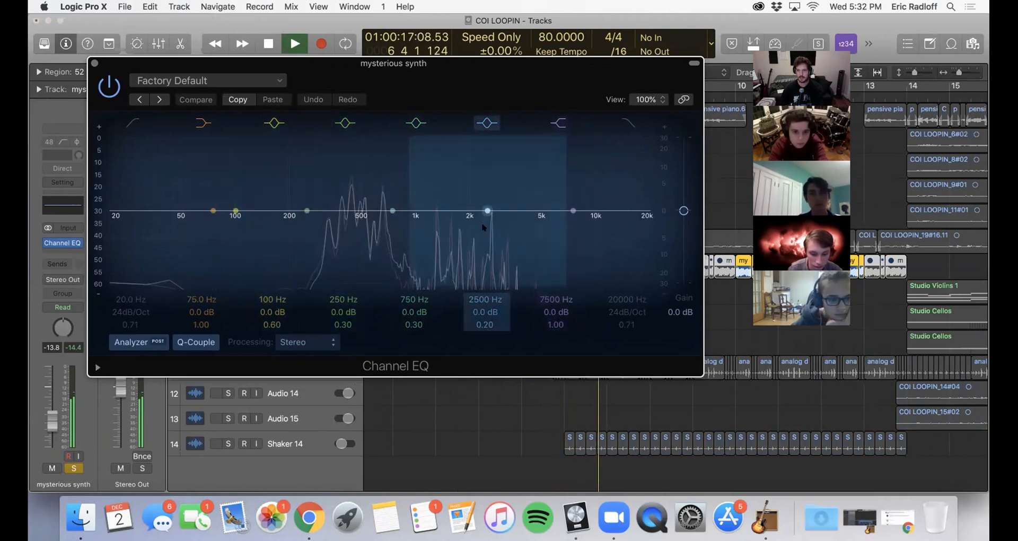
pyautogui.moveTo(424, 64)
pyautogui.mouseDown()
pyautogui.moveTo(804, 66)
pyautogui.moveTo(424, 70)
pyautogui.mouseUp()
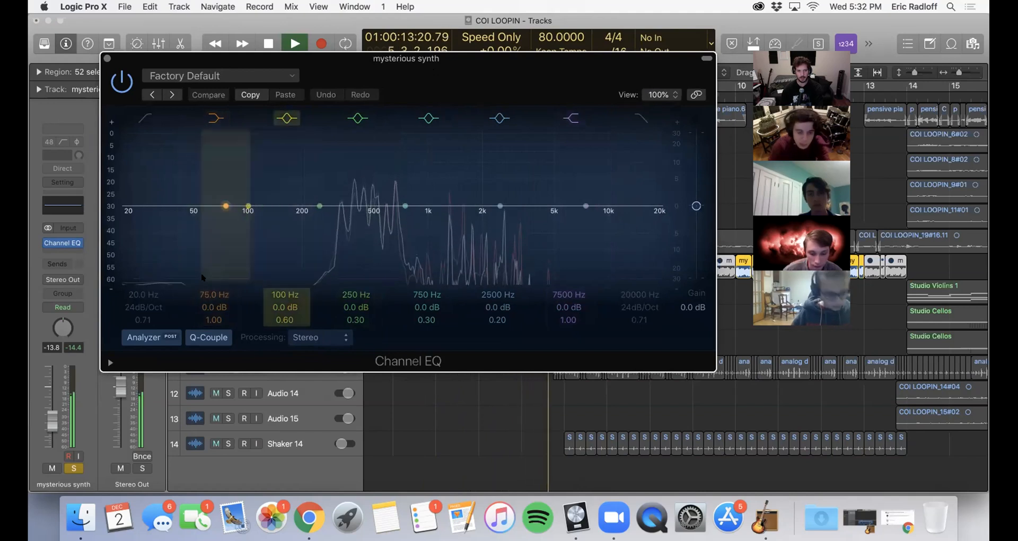
pyautogui.moveTo(313, 59); pyautogui.dragTo(399, 58)
pyautogui.click(268, 44)
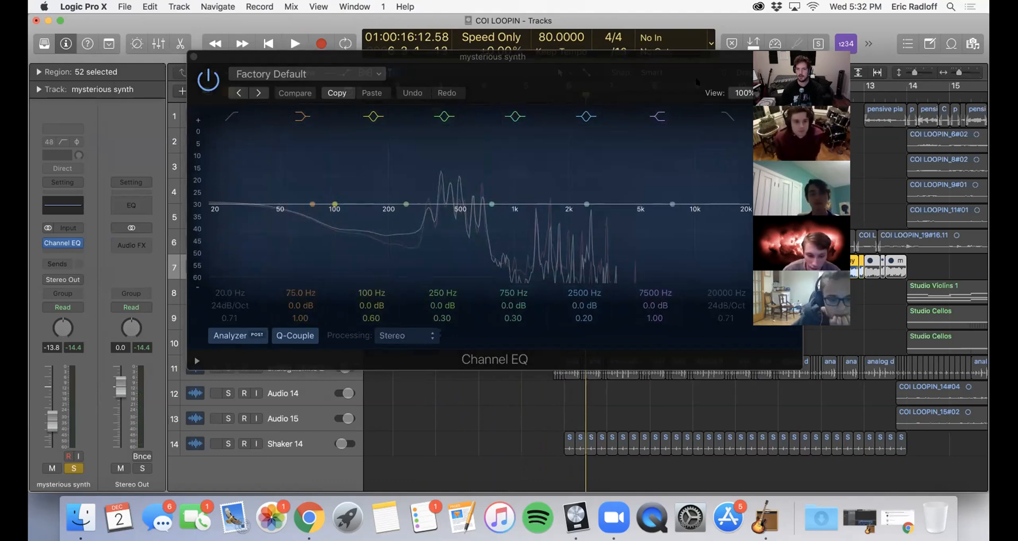
pyautogui.moveTo(674, 56); pyautogui.dragTo(597, 62)
pyautogui.moveTo(600, 62); pyautogui.dragTo(601, 61)
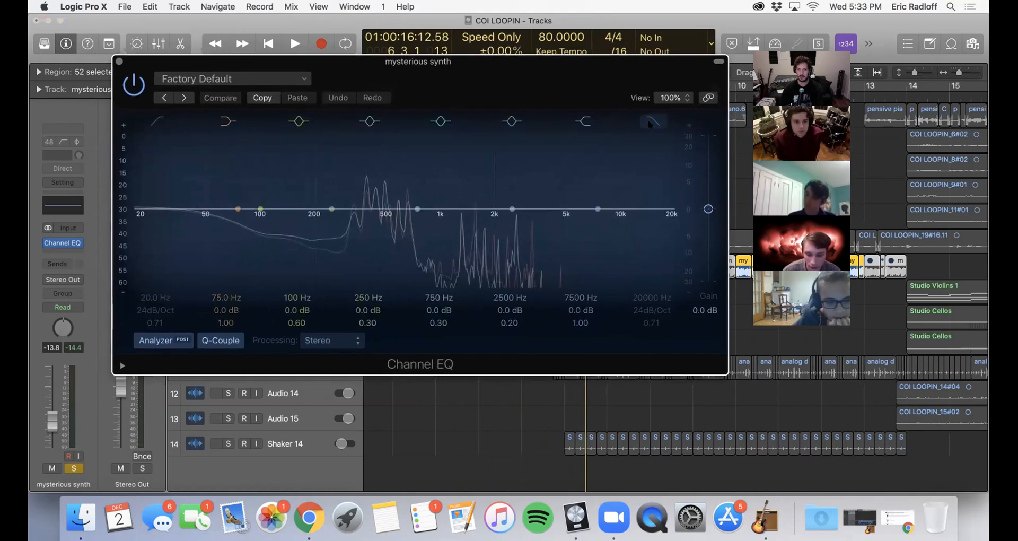
pyautogui.click(157, 121)
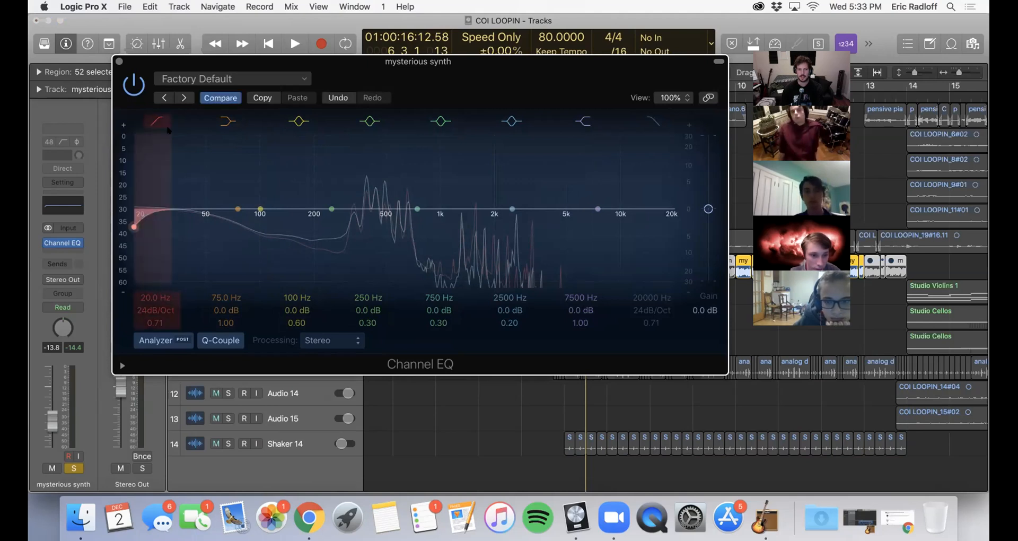
# - Sweep the low cut up toward 1740 Hz and back to 20 Hz, then move the EQ aside
pyautogui.moveTo(139, 223); pyautogui.dragTo(252, 225)
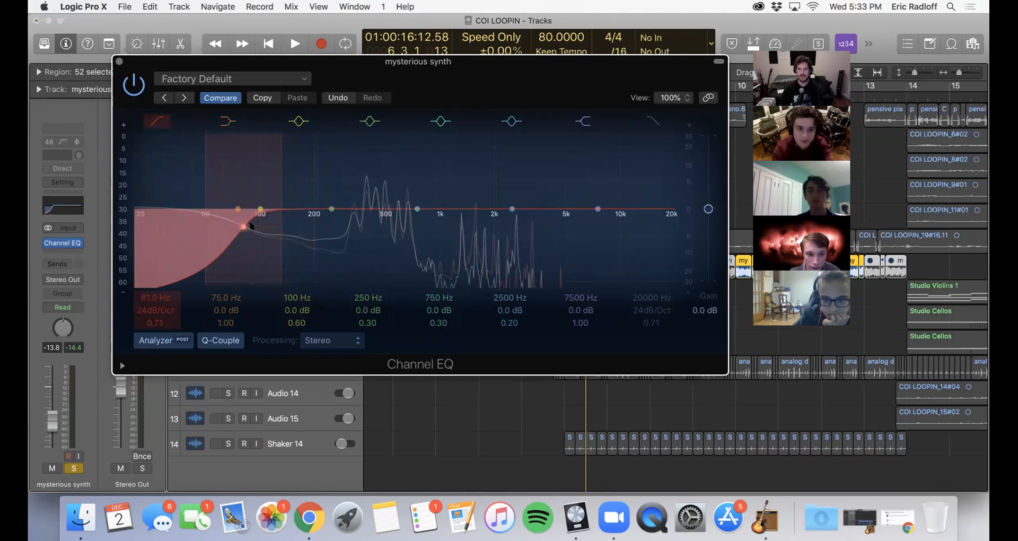
pyautogui.moveTo(251, 225); pyautogui.dragTo(131, 225)
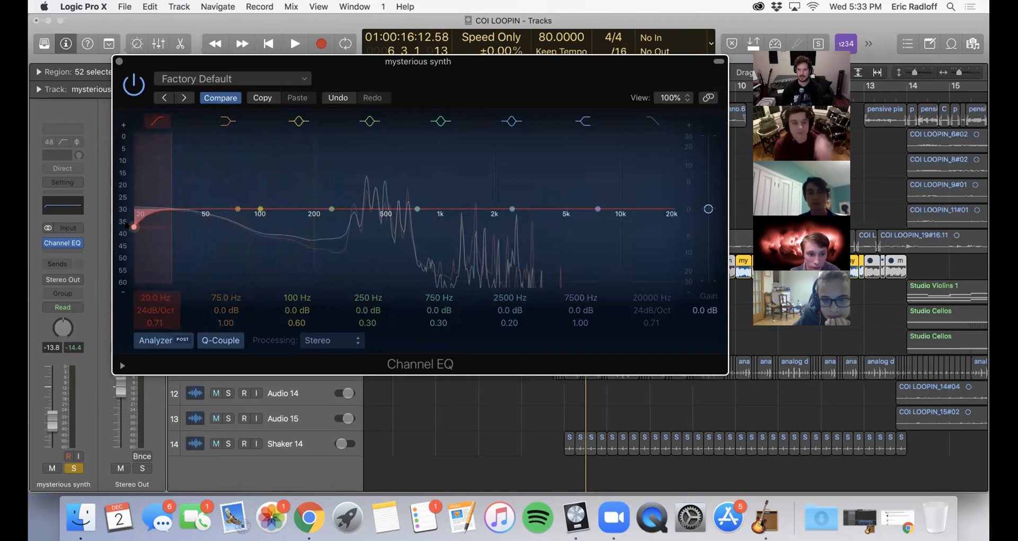
pyautogui.moveTo(146, 228); pyautogui.dragTo(269, 226)
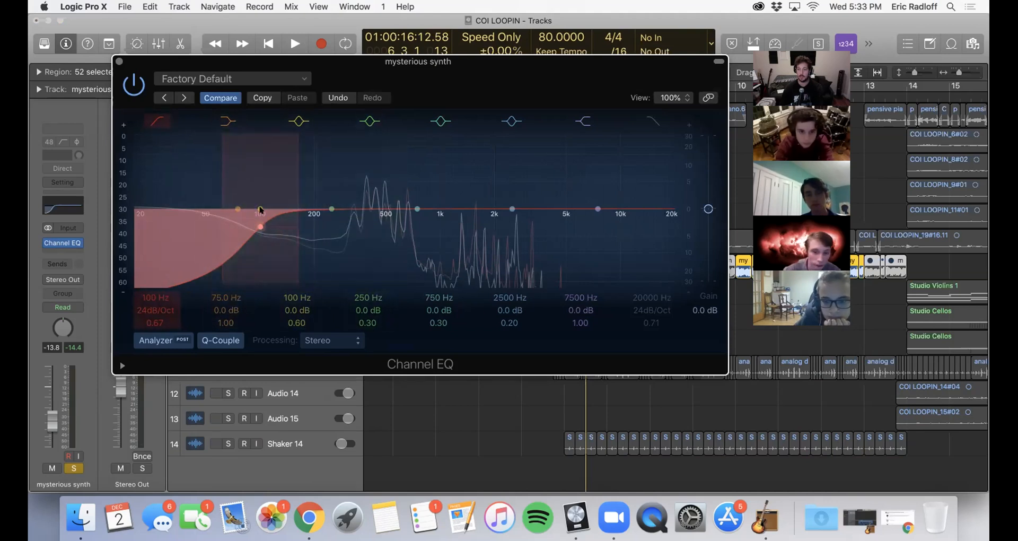
pyautogui.moveTo(256, 225); pyautogui.dragTo(487, 217)
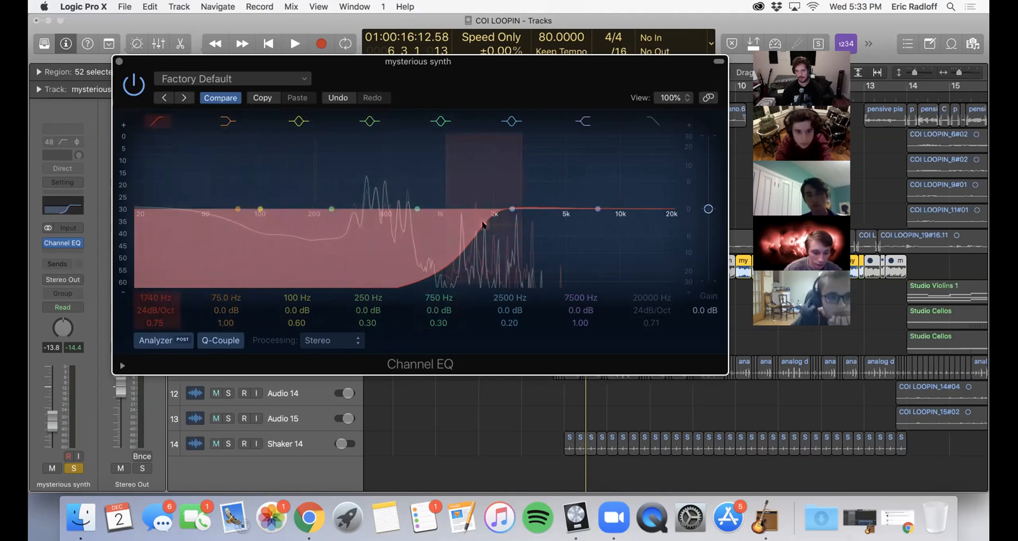
pyautogui.moveTo(472, 225); pyautogui.dragTo(134, 227)
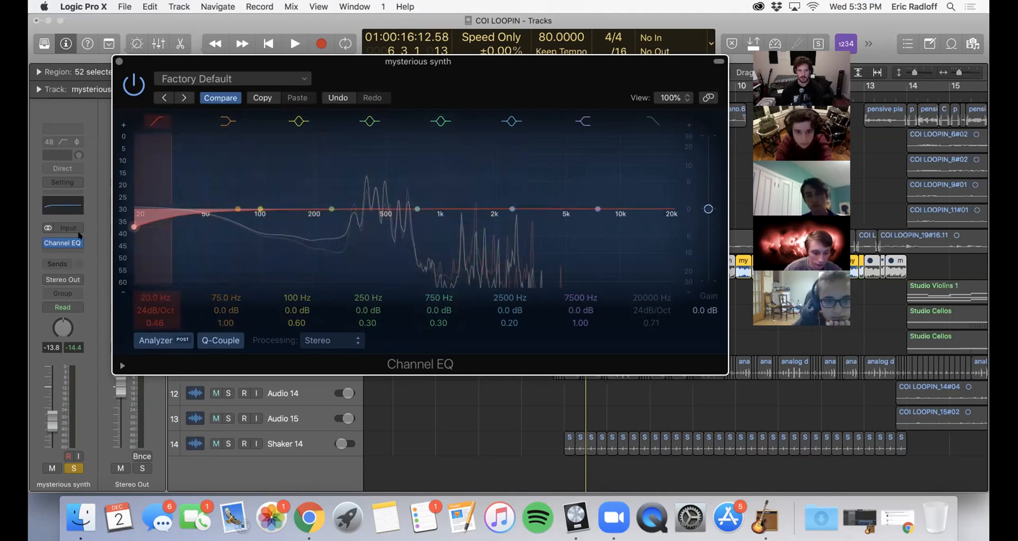
pyautogui.moveTo(393, 62); pyautogui.dragTo(724, 208)
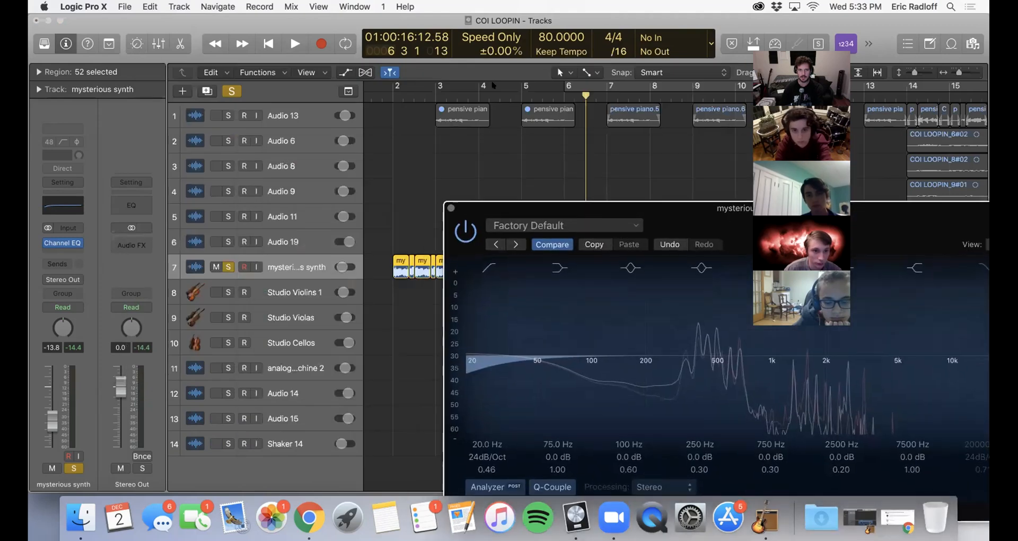
# - Loop bars 2–6 and play, sweeping the low cut up to 2100 Hz and back to 21 Hz
pyautogui.moveTo(391, 83); pyautogui.dragTo(563, 84)
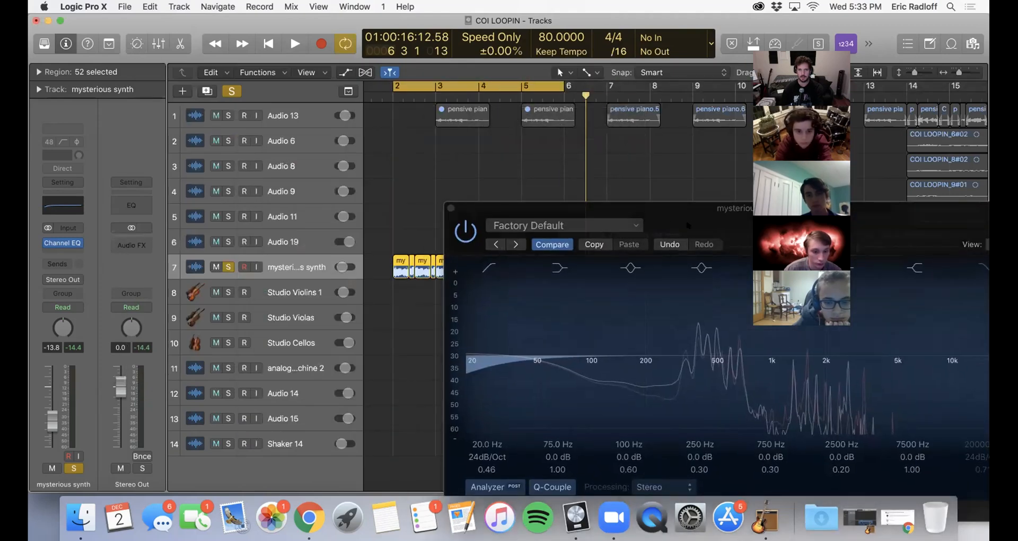
pyautogui.press('space')
pyautogui.moveTo(692, 212); pyautogui.dragTo(422, 69)
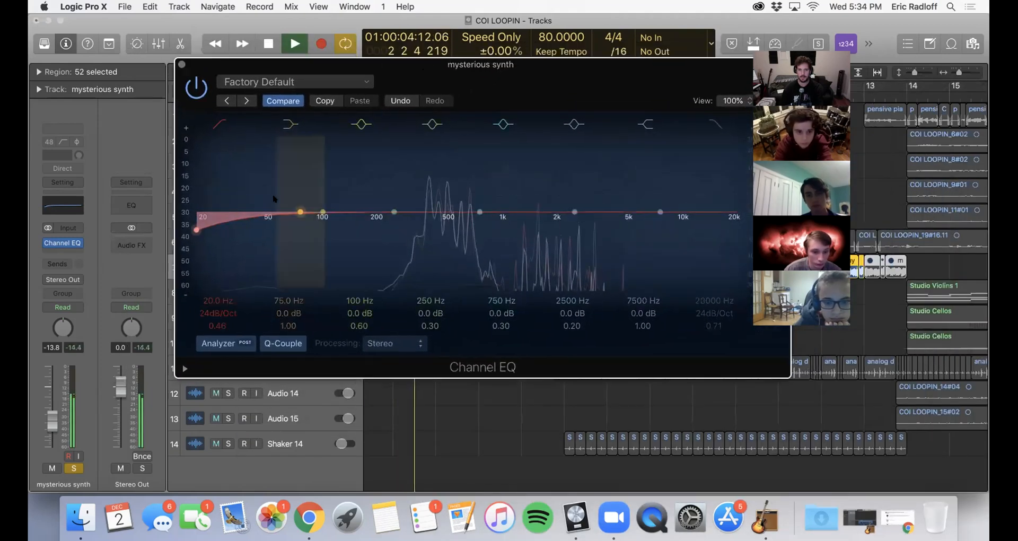
pyautogui.moveTo(195, 229); pyautogui.dragTo(483, 220)
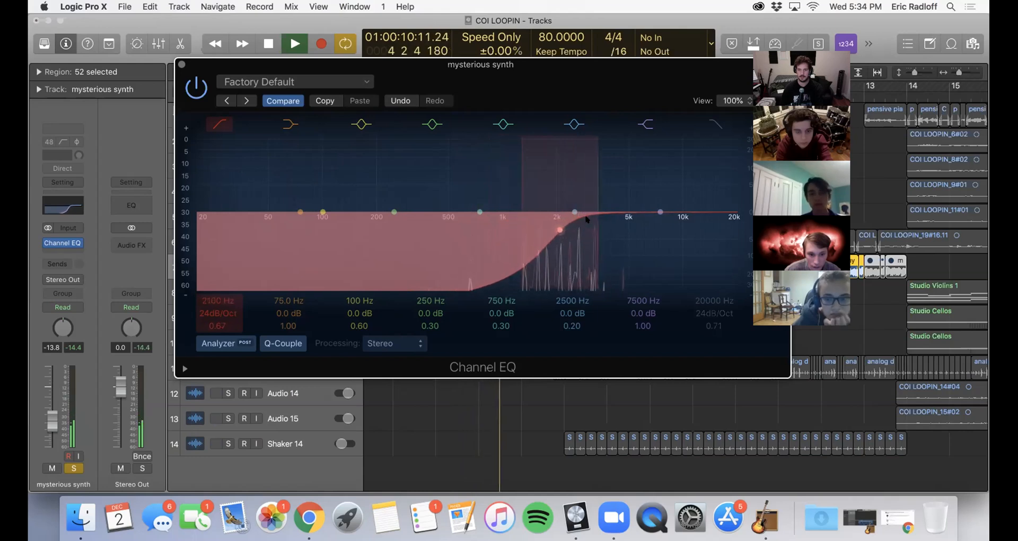
pyautogui.moveTo(581, 219); pyautogui.dragTo(567, 220)
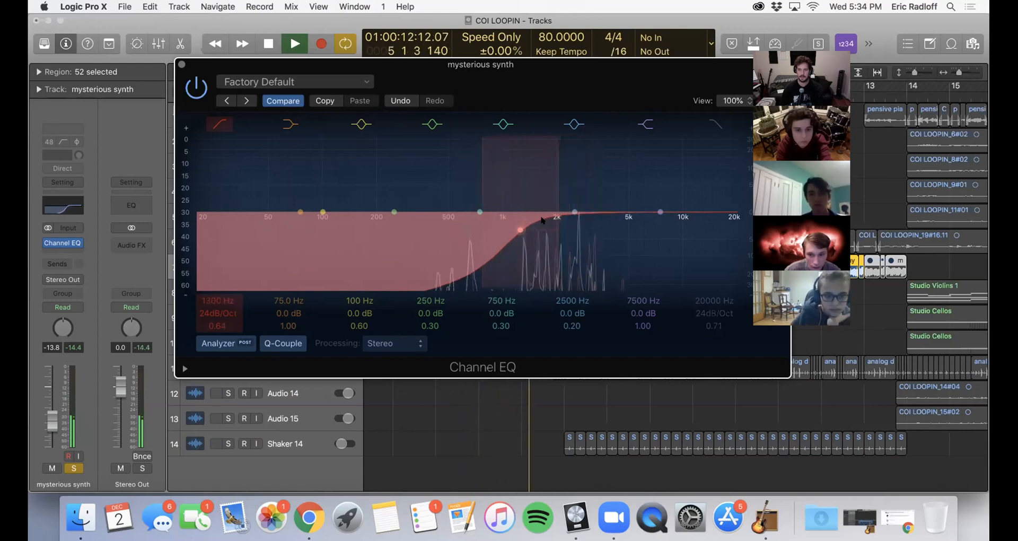
pyautogui.moveTo(500, 224); pyautogui.dragTo(202, 220)
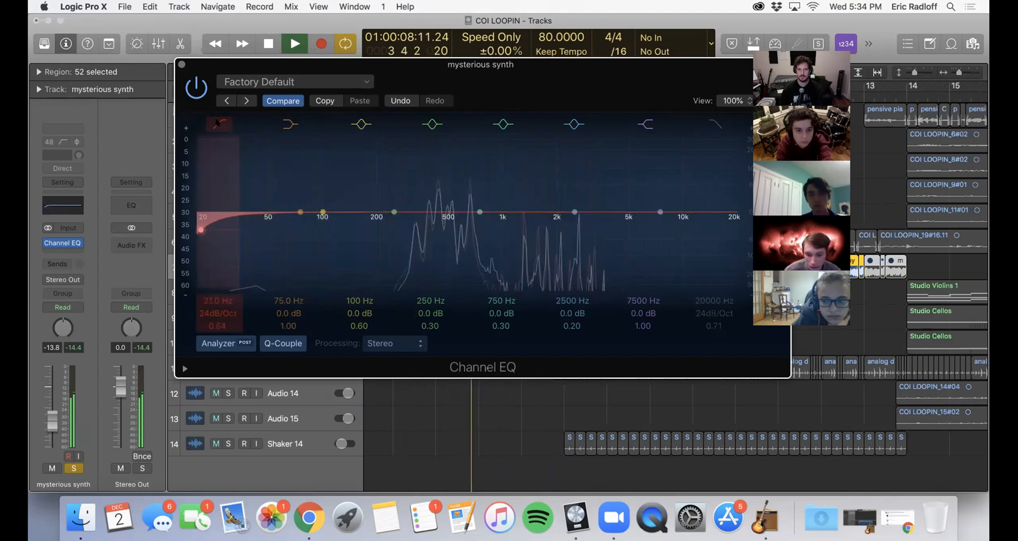
pyautogui.press('space')
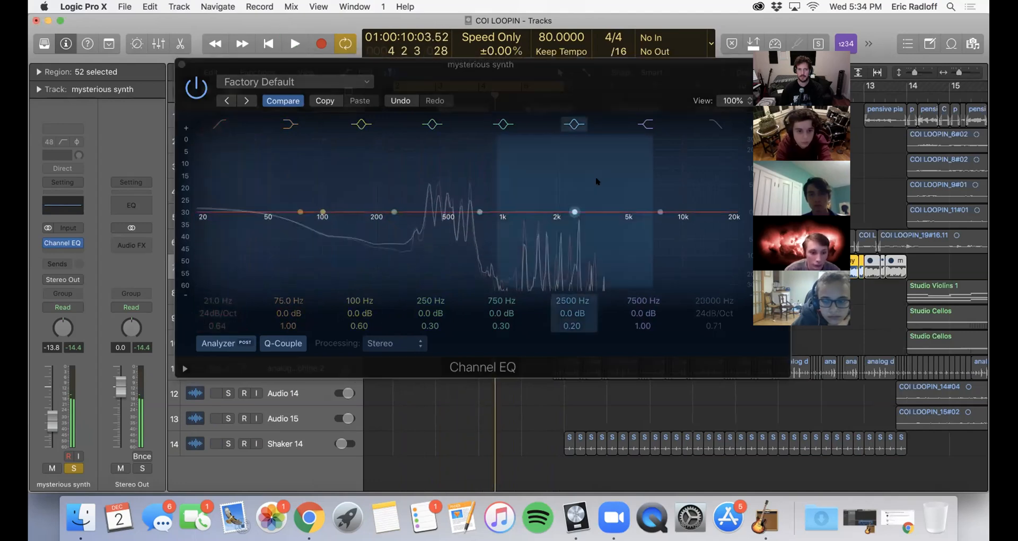
# - Enable the 20000 Hz high cut, audition then disable the low cut, and lower the high cut to 13000 Hz
pyautogui.moveTo(628, 73); pyautogui.dragTo(570, 74)
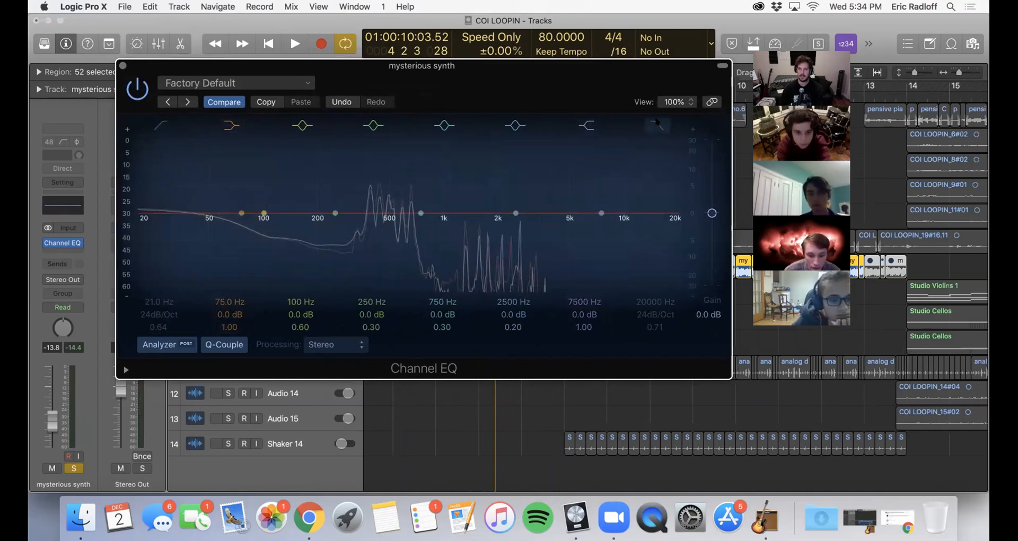
pyautogui.click(656, 123)
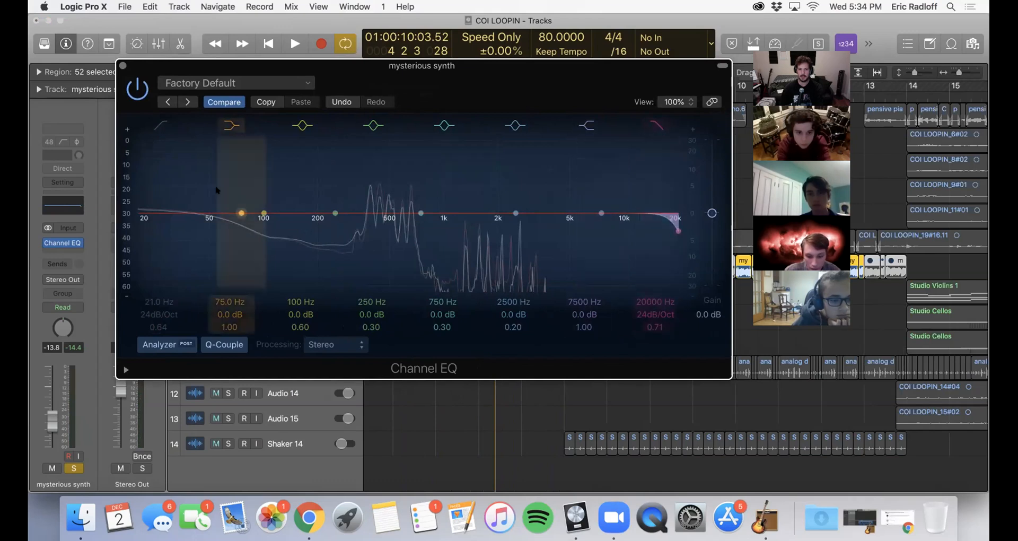
pyautogui.click(160, 125)
pyautogui.moveTo(163, 228); pyautogui.dragTo(466, 230)
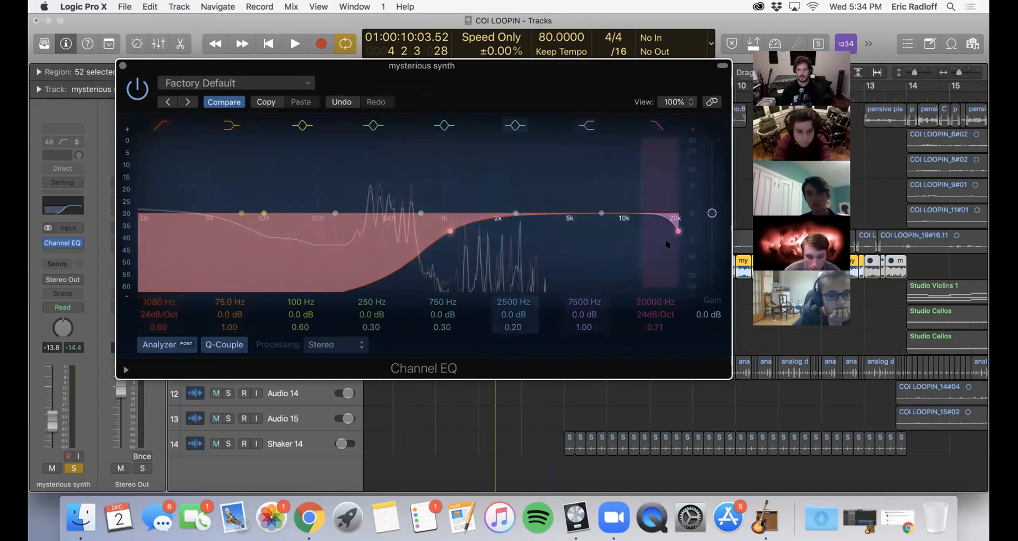
pyautogui.moveTo(443, 234); pyautogui.dragTo(128, 237)
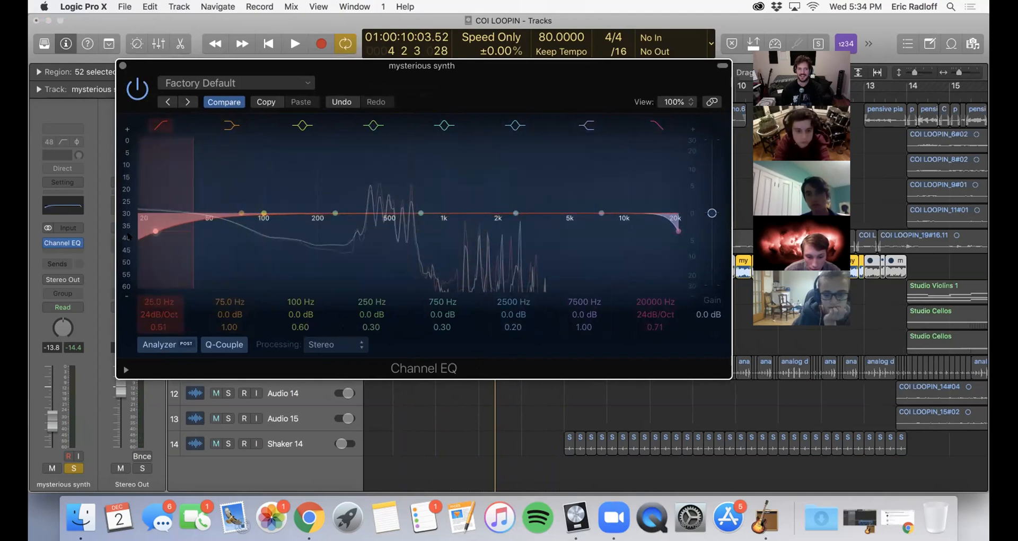
pyautogui.click(148, 123)
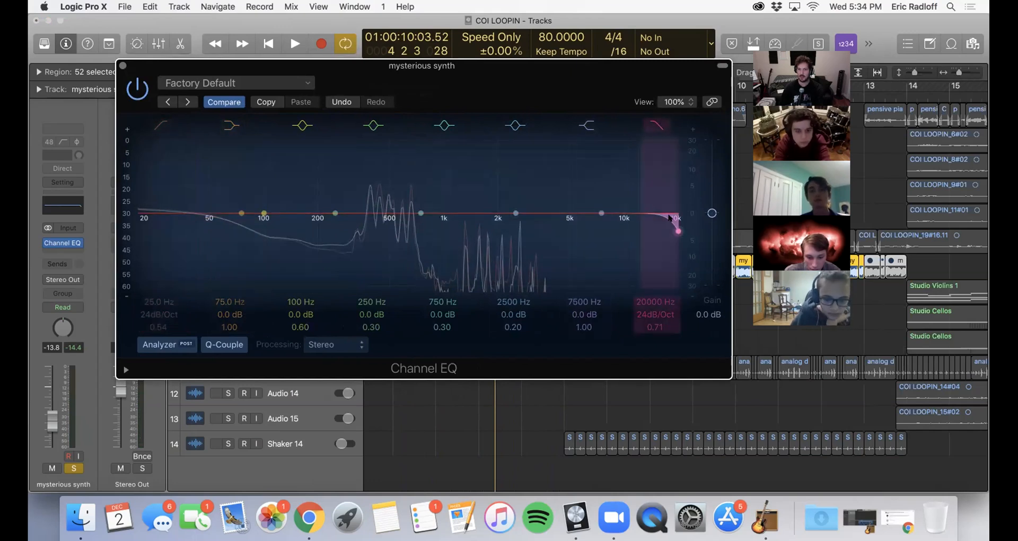
pyautogui.moveTo(677, 229); pyautogui.dragTo(636, 228)
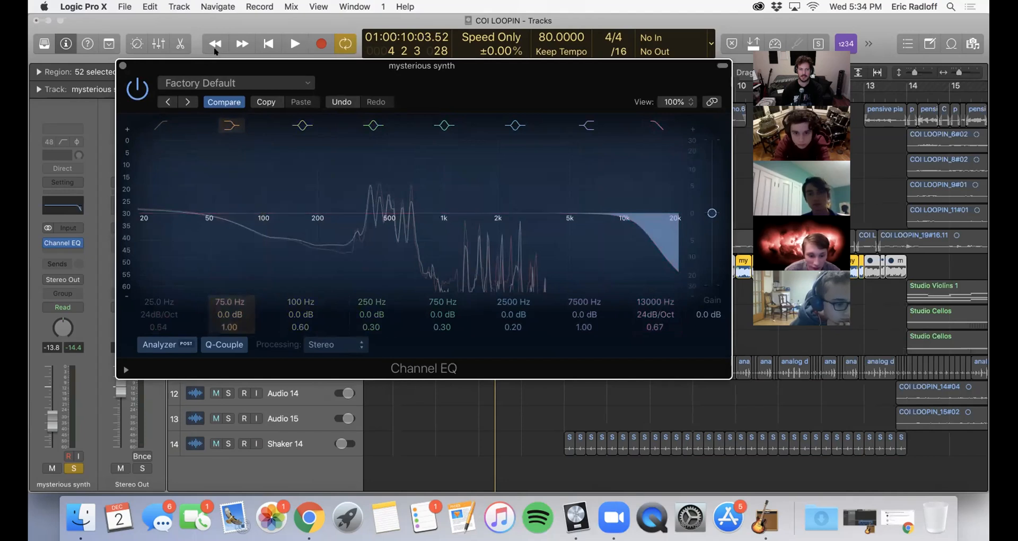
# - Play back and set the high cut to 14000 Hz (Q 0.67) while listening, then stop
pyautogui.click(252, 19)
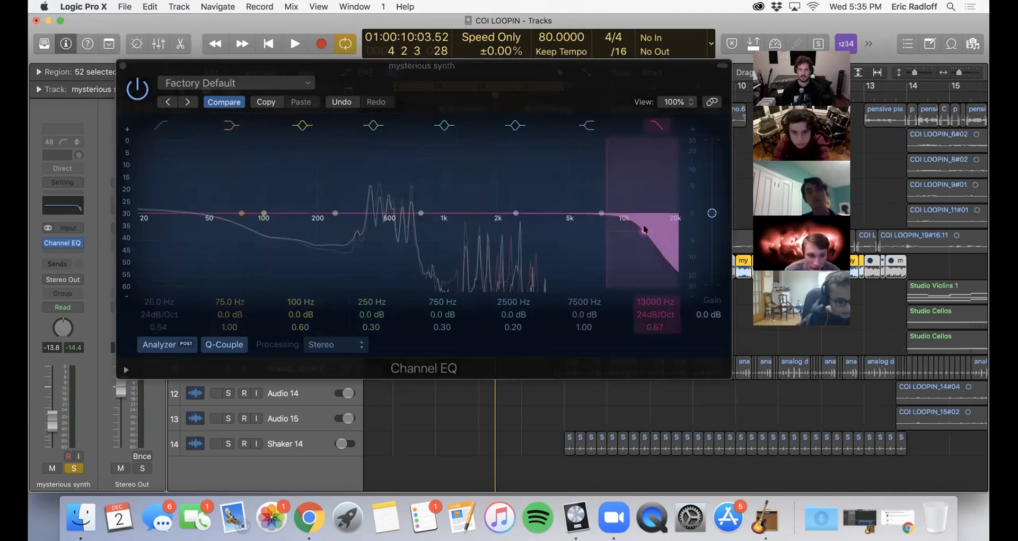
pyautogui.press('space')
pyautogui.moveTo(644, 229)
pyautogui.mouseDown()
pyautogui.moveTo(658, 229)
pyautogui.moveTo(328, 237)
pyautogui.moveTo(647, 229)
pyautogui.mouseUp()
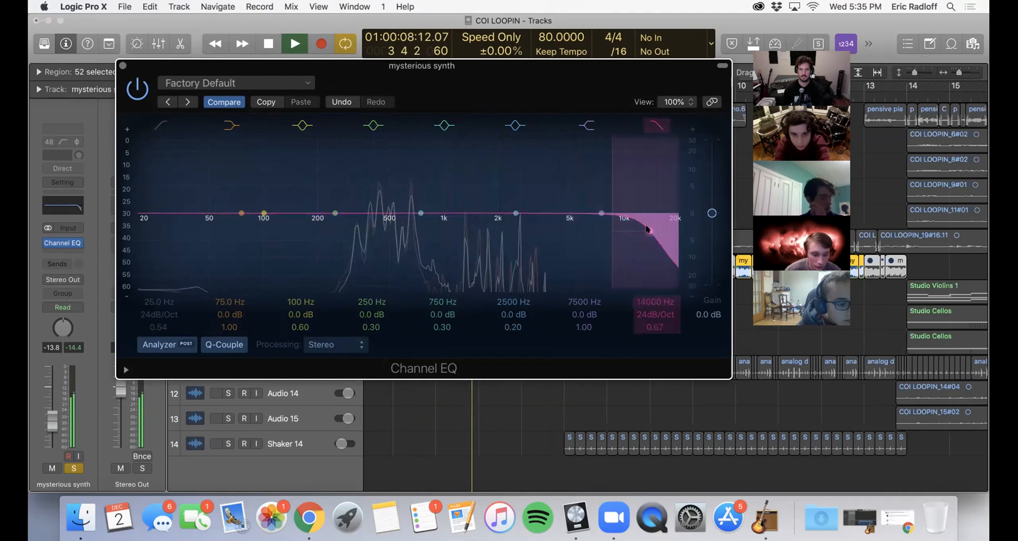
pyautogui.press('space')
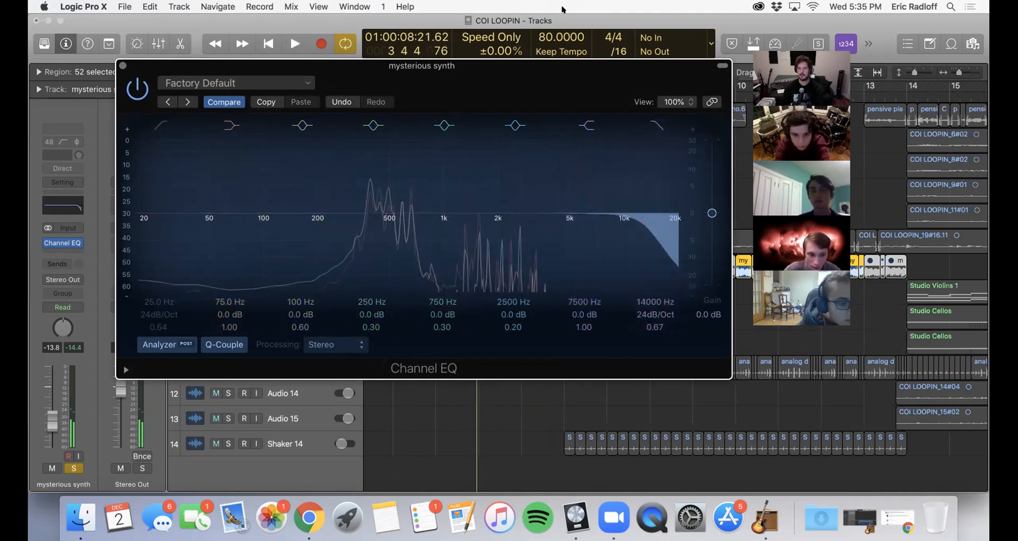
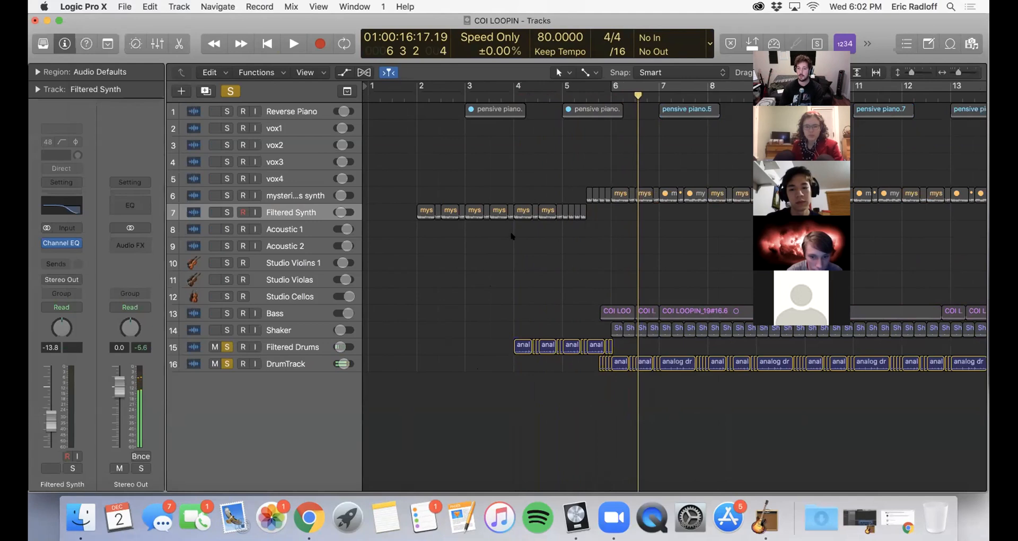
# - Zoom in near bar 4, select Filtered Drums and open its Channel EQ window, centred on screen
pyautogui.click(510, 96)
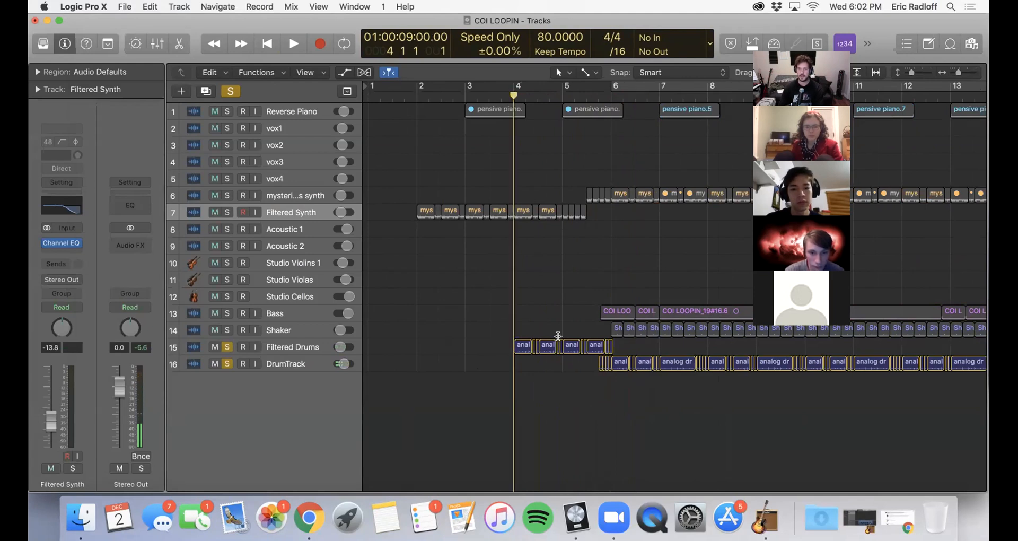
pyautogui.press('super+Down')
pyautogui.press('super+Down')
pyautogui.press('super+Down')
pyautogui.press('super+Right')
pyautogui.press('super+Right')
pyautogui.scroll(-5, 562, 346)
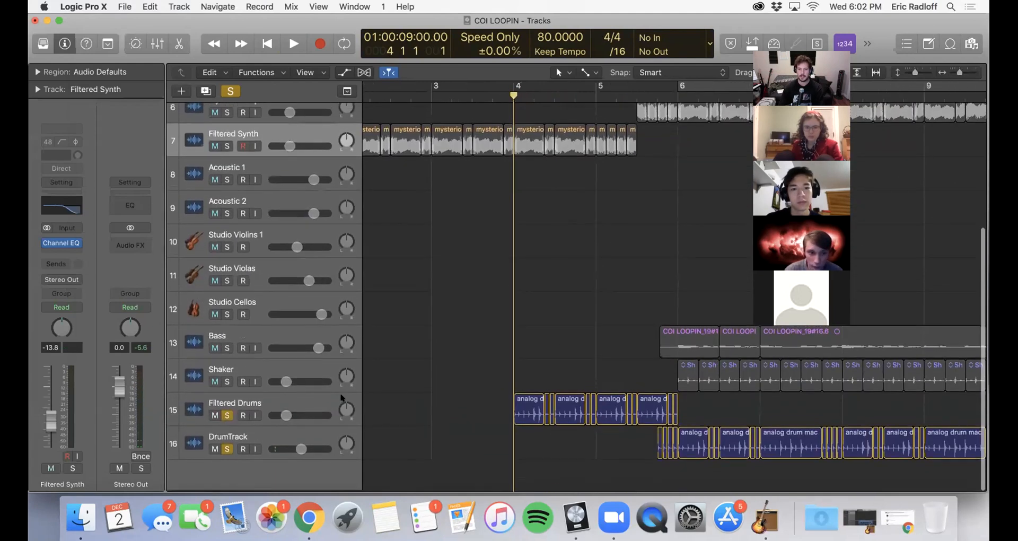
pyautogui.click(273, 407)
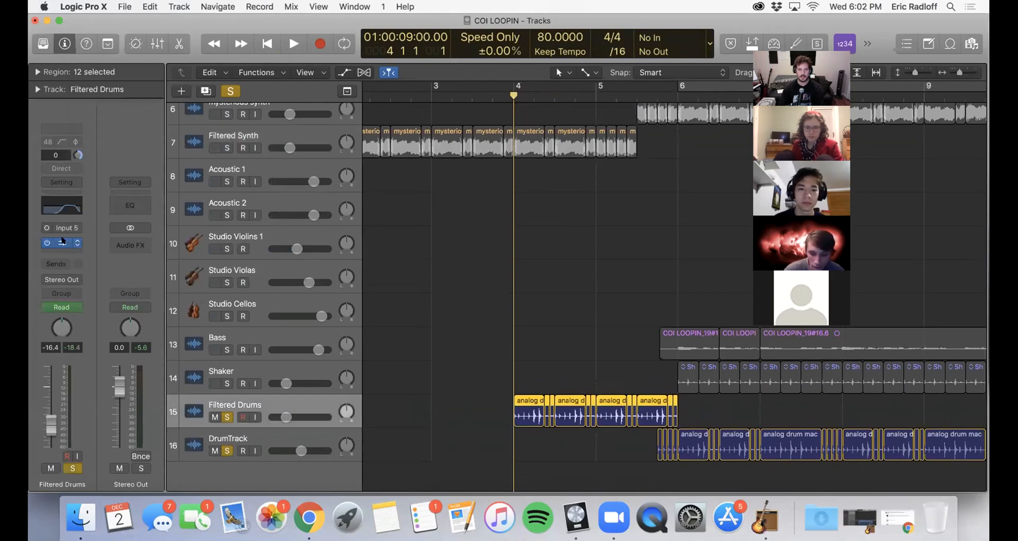
pyautogui.click(62, 241)
pyautogui.moveTo(753, 22); pyautogui.dragTo(437, 128)
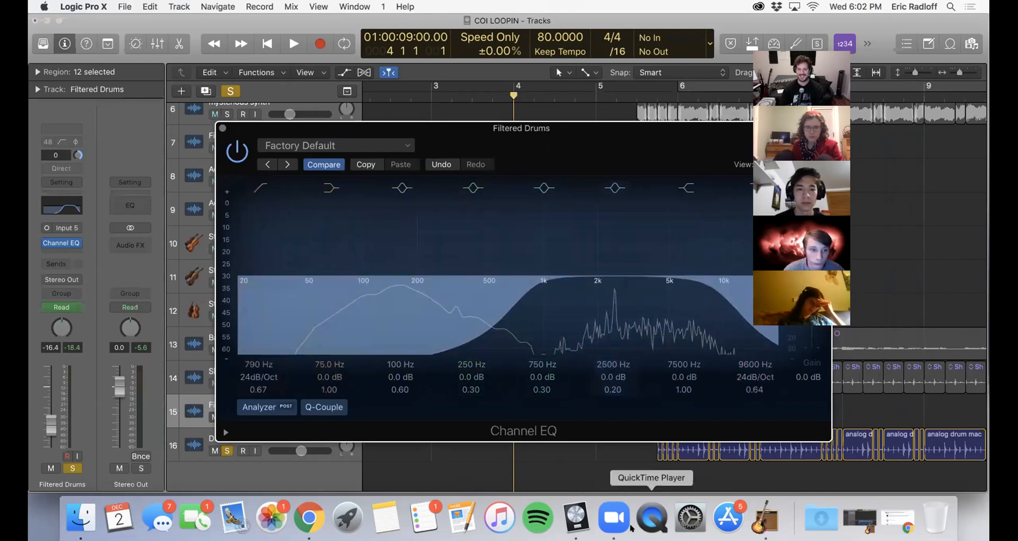
pyautogui.click(614, 517)
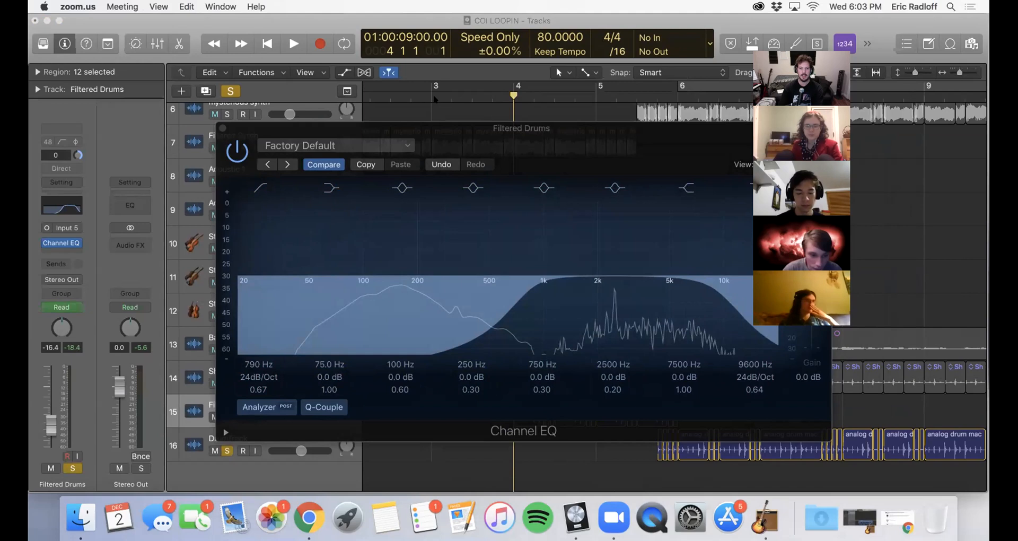
pyautogui.moveTo(553, 141); pyautogui.dragTo(437, 148)
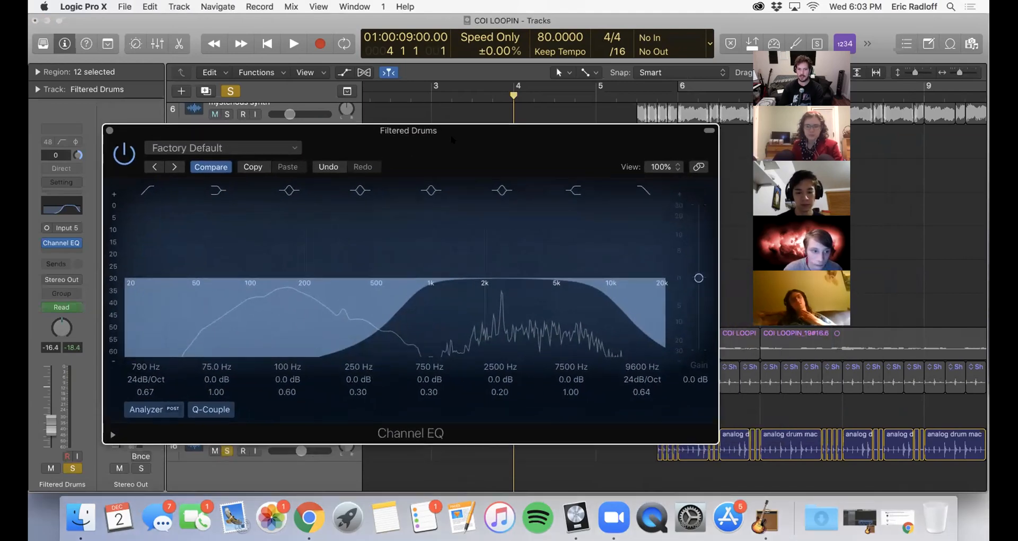
# - Play Filtered Drums from bar 2 to audition the 690 Hz low cut, then stop
pyautogui.click(430, 94)
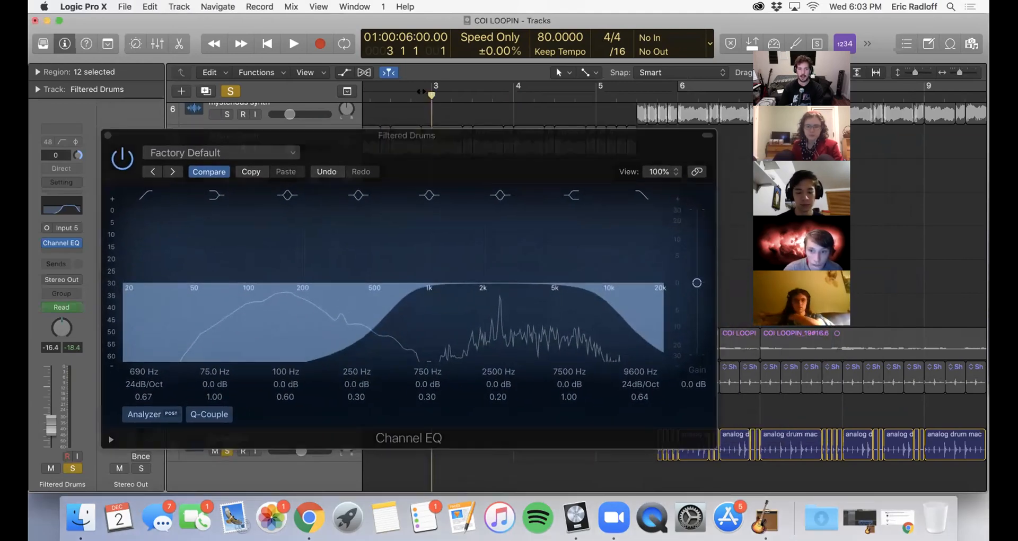
pyautogui.click(391, 94)
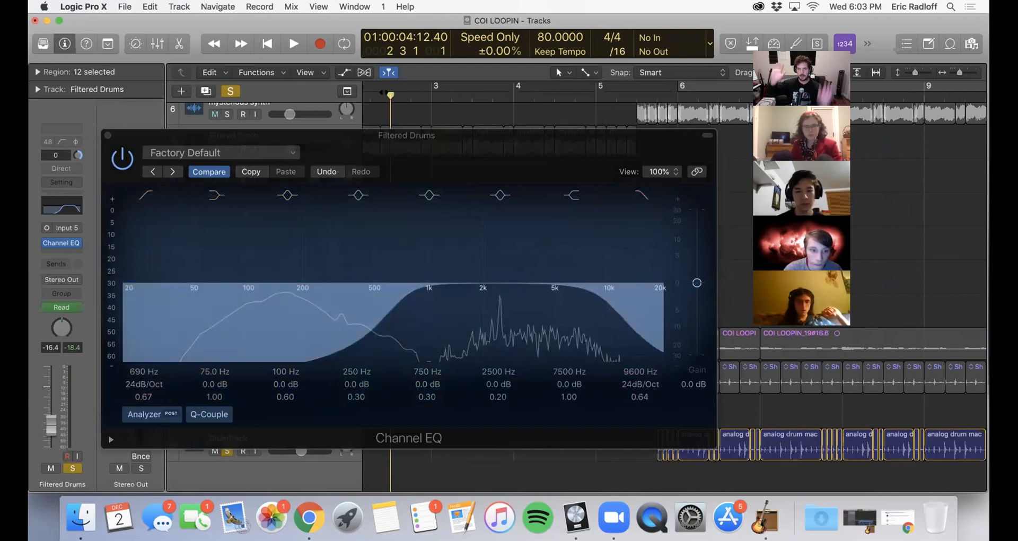
pyautogui.press('space')
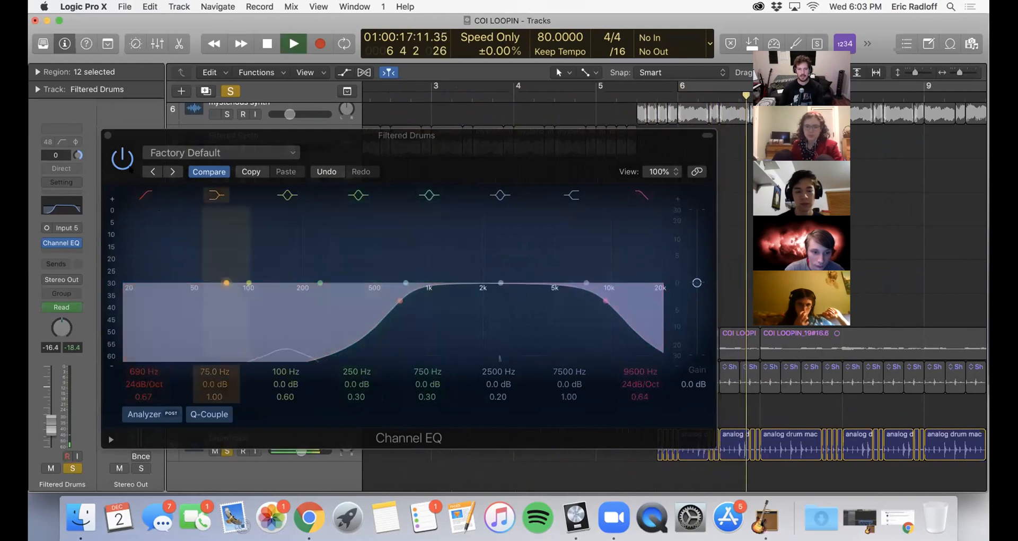
pyautogui.press('space')
# - Select the small DrumTrack regions and unsolo Filtered Drums and DrumTrack
pyautogui.hscroll(5, 572, 432)
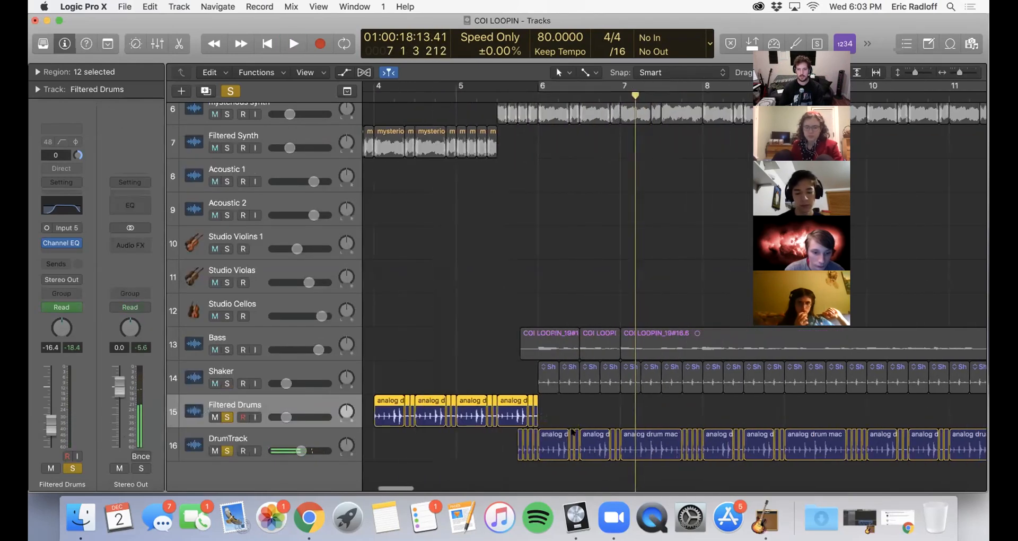
pyautogui.moveTo(487, 443)
pyautogui.mouseDown()
pyautogui.moveTo(532, 444)
pyautogui.moveTo(496, 438)
pyautogui.mouseUp()
pyautogui.scroll(-5, 499, 435)
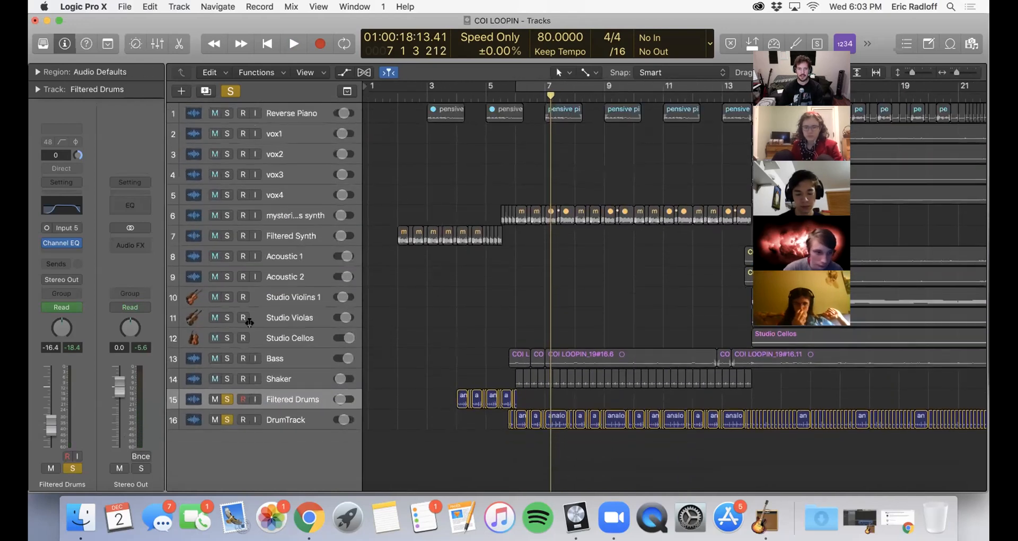
pyautogui.click(226, 382)
pyautogui.click(227, 400)
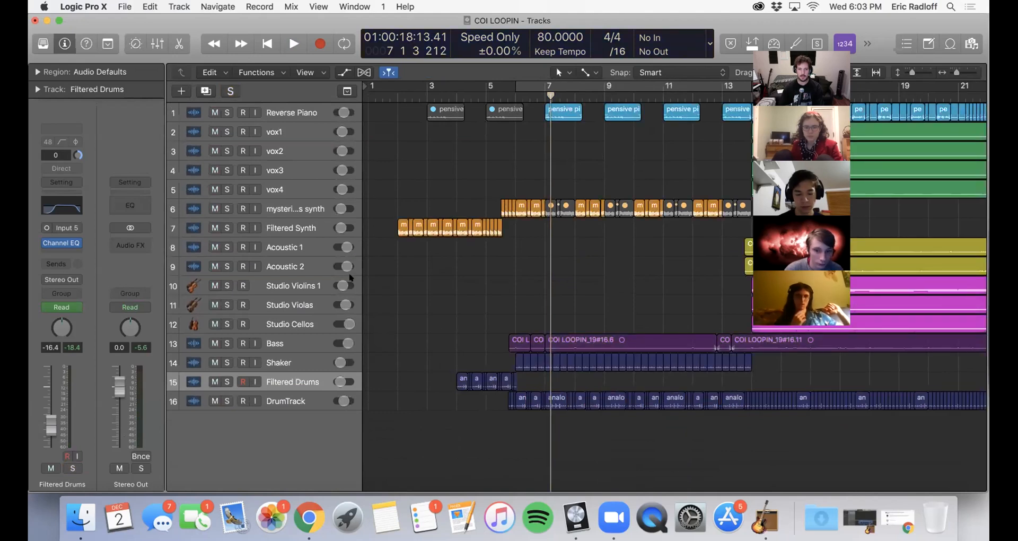
# - Solo both synth tracks, including Filtered Synth, and play them back
pyautogui.moveTo(226, 227); pyautogui.dragTo(226, 210)
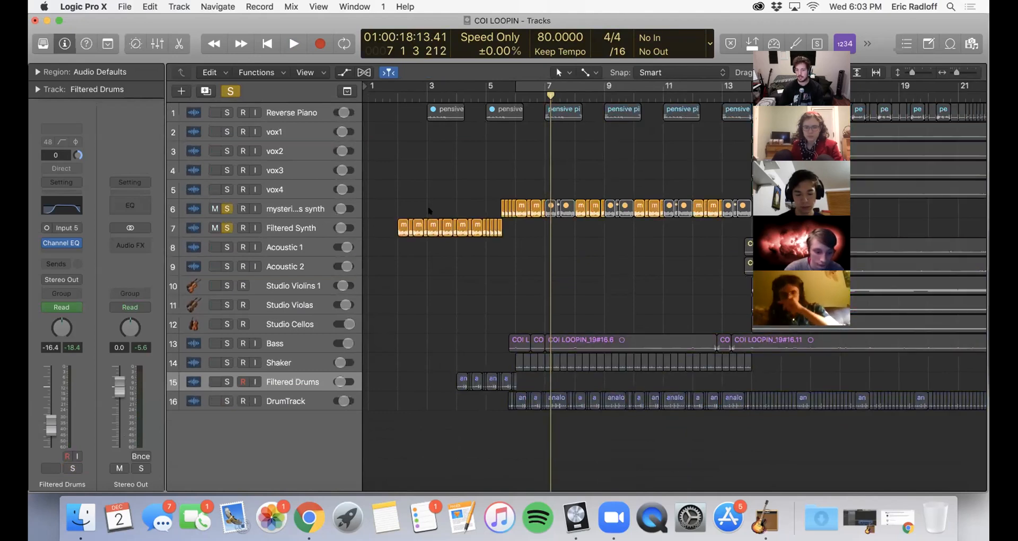
pyautogui.scroll(5, 492, 208)
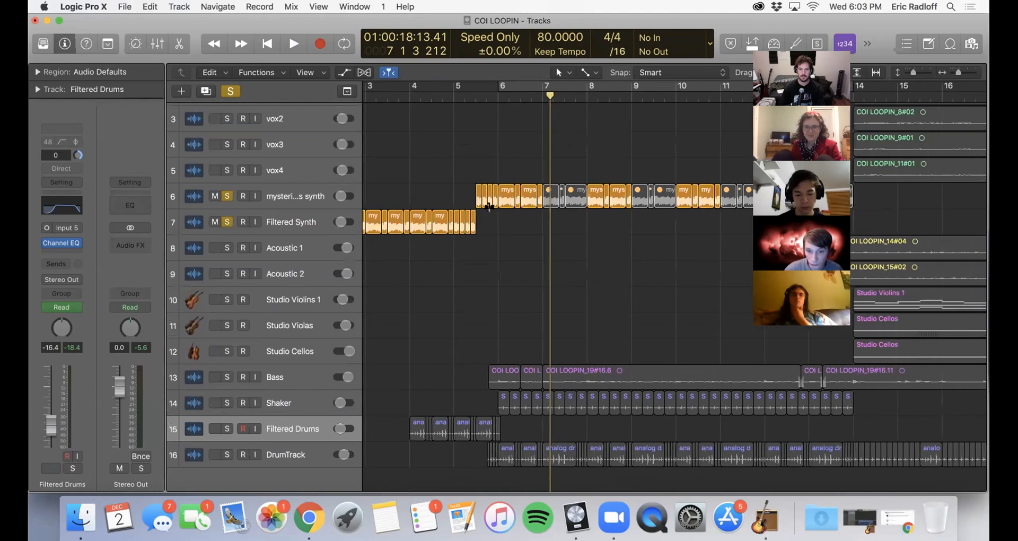
pyautogui.hscroll(-4, 504, 217)
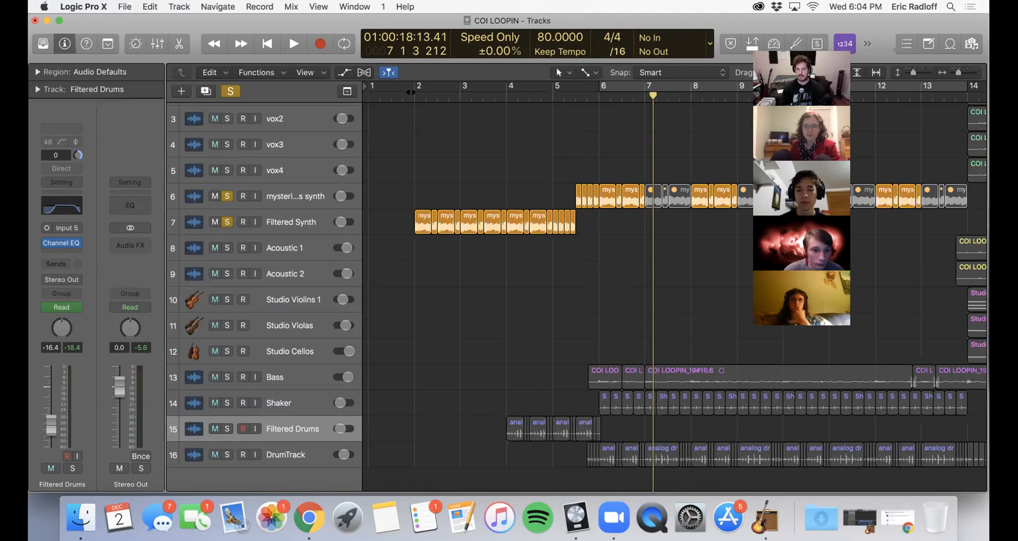
pyautogui.press('space')
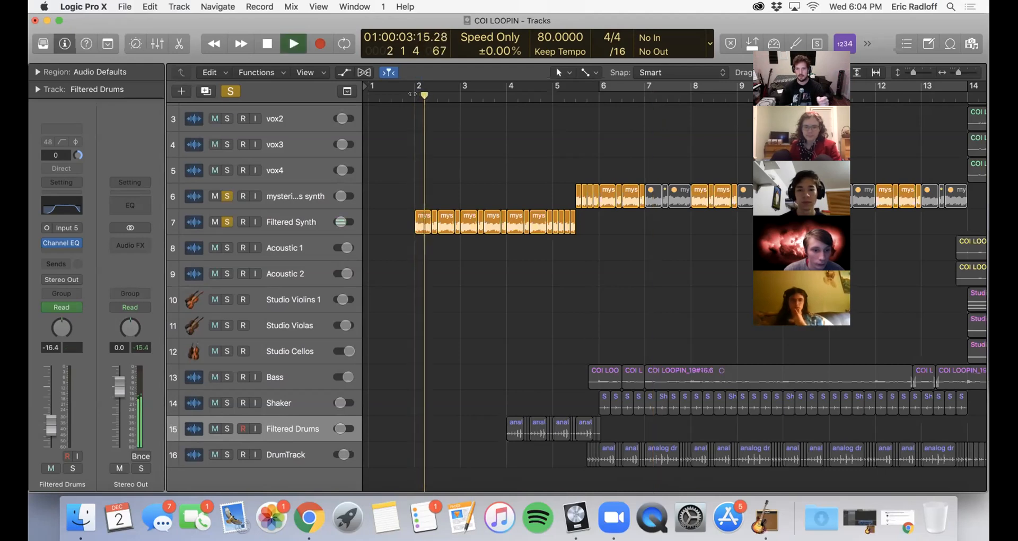
# - Inspect the Filtered Synth Channel EQ in the lower half of the screen, then close it
pyautogui.click(329, 225)
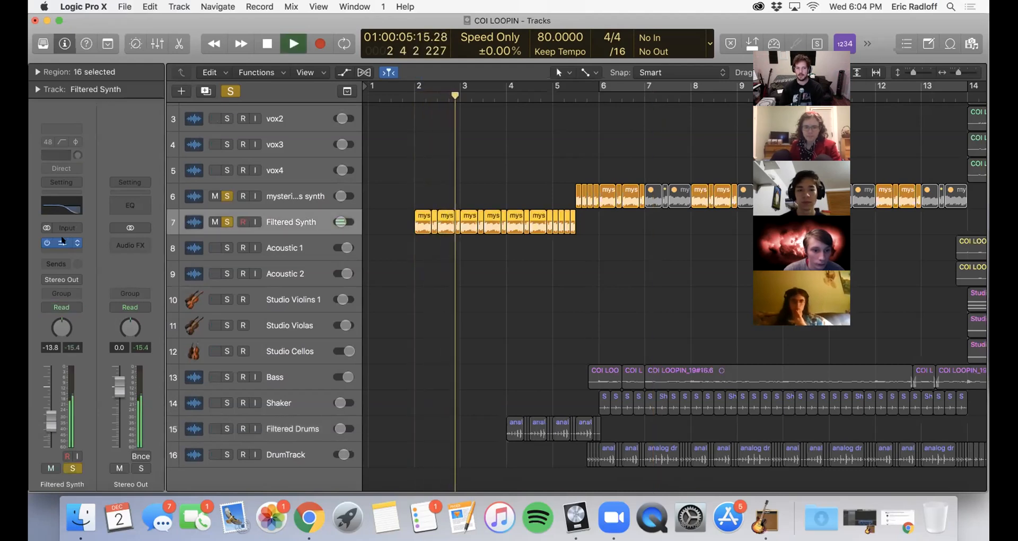
pyautogui.click(62, 204)
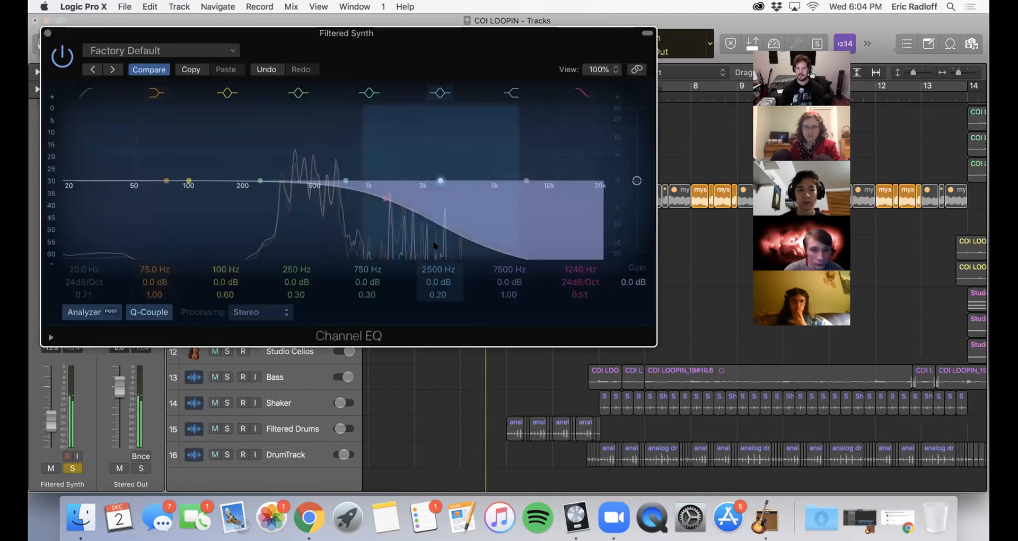
pyautogui.moveTo(415, 44); pyautogui.dragTo(435, 263)
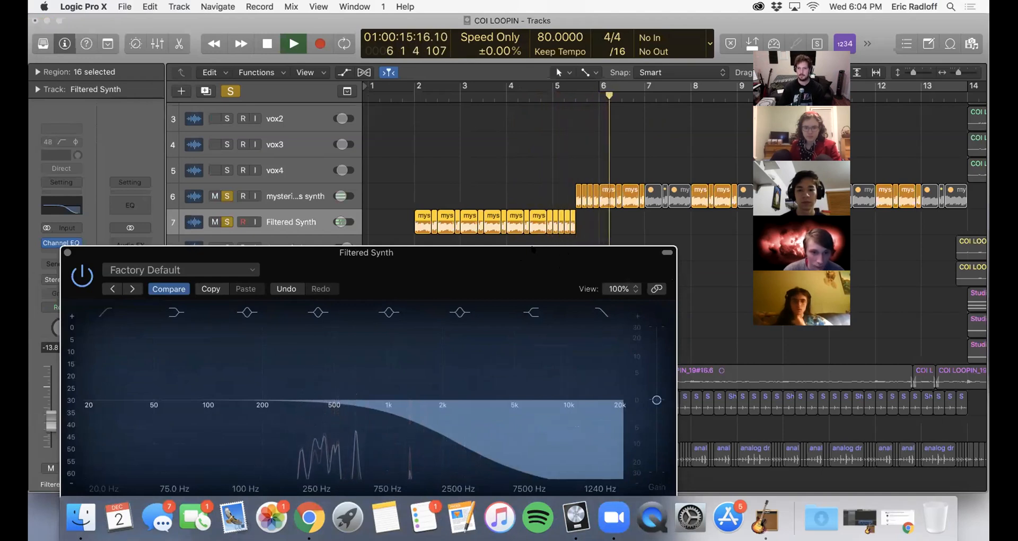
pyautogui.press('super+w')
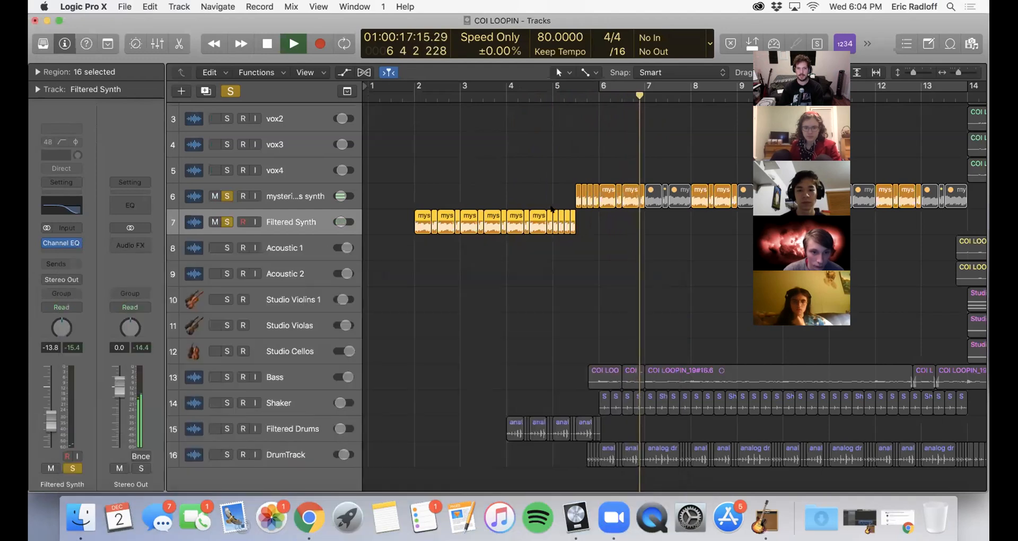
# - Stop playback, deselect the regions and unsolo the synth tracks in rows 6 and 7
pyautogui.press('space')
pyautogui.click(505, 191)
pyautogui.click(227, 196)
pyautogui.click(227, 221)
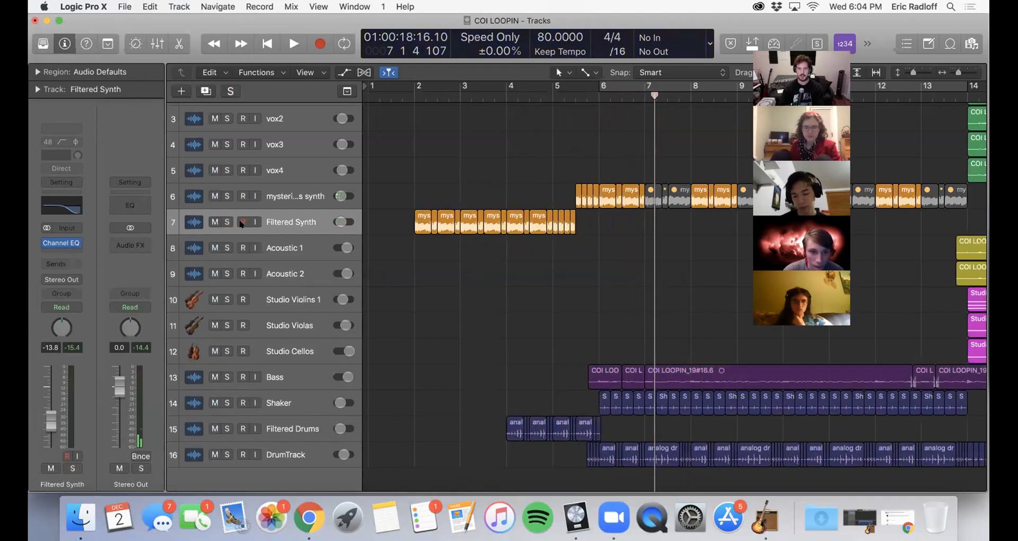
# - Zoom out to show the whole arrangement and play it from bar 2
pyautogui.click(411, 92)
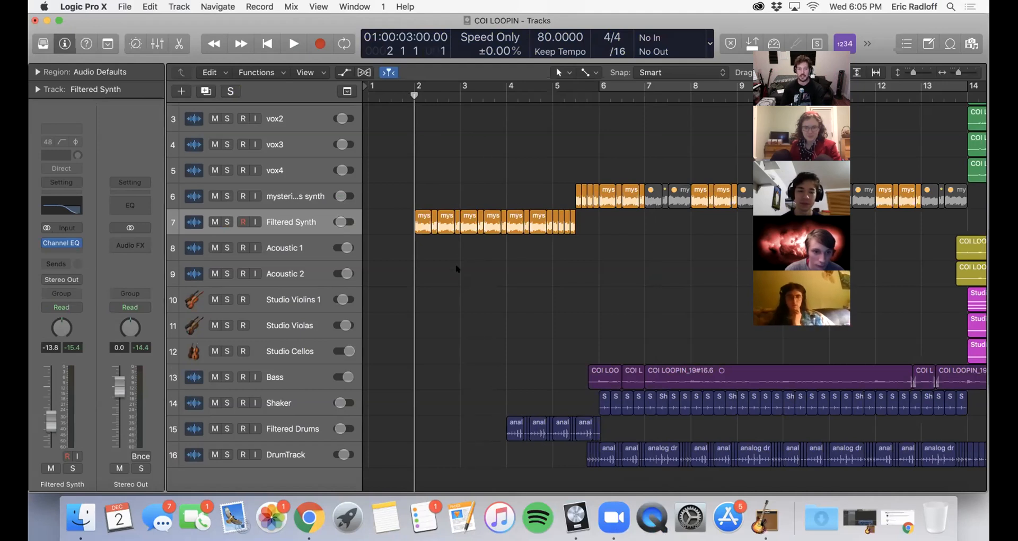
pyautogui.press('super+Up')
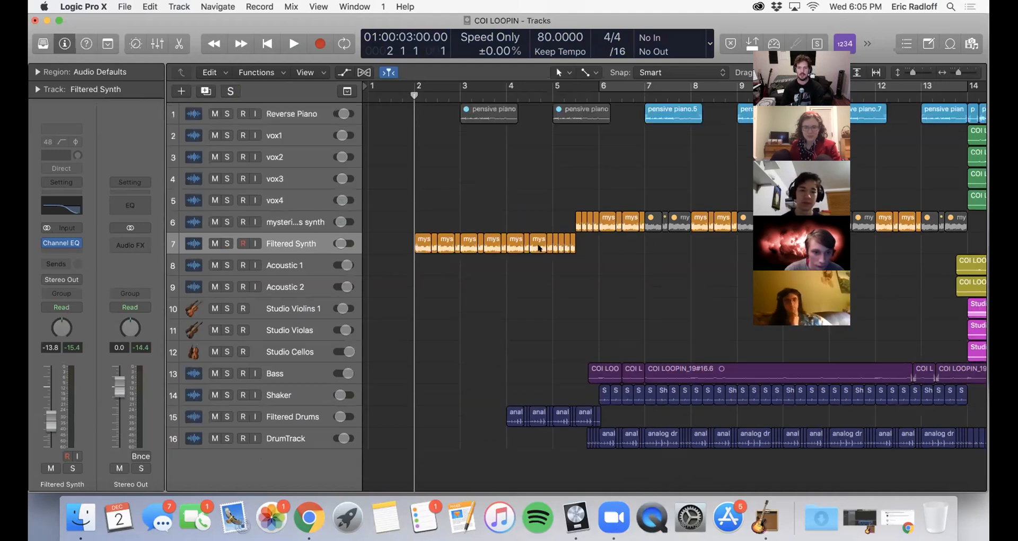
pyautogui.press('super+Left')
pyautogui.press('super+Left')
pyautogui.press('super+Left')
pyautogui.press('super+Left')
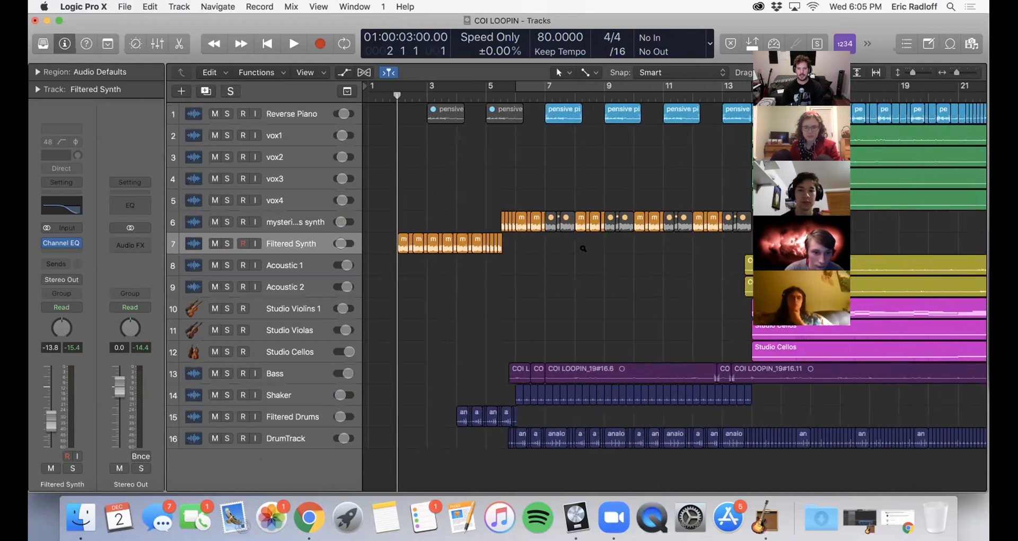
pyautogui.press('super+Left')
pyautogui.press('super+Left')
pyautogui.press('super+Left')
pyautogui.press('super+Left')
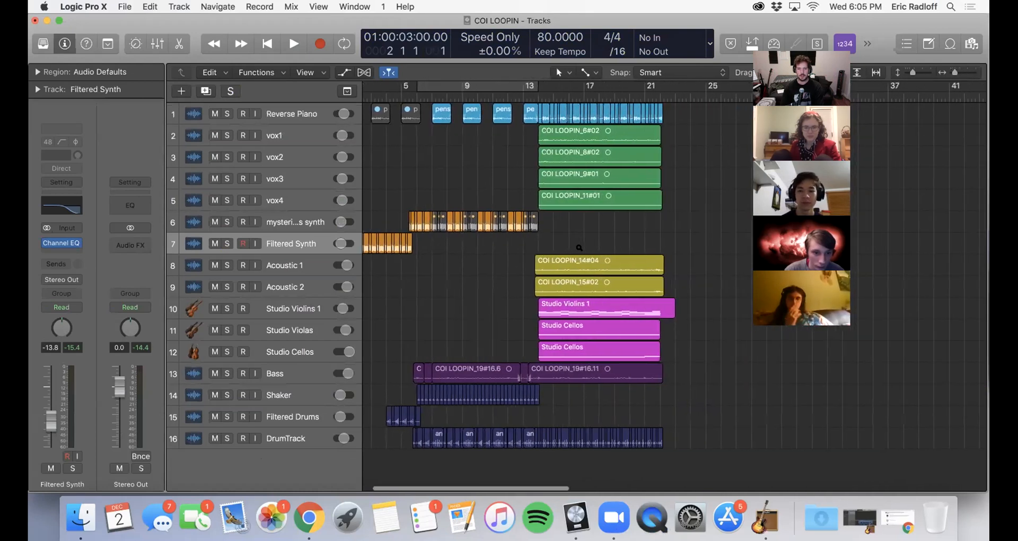
pyautogui.hscroll(-2, 436, 246)
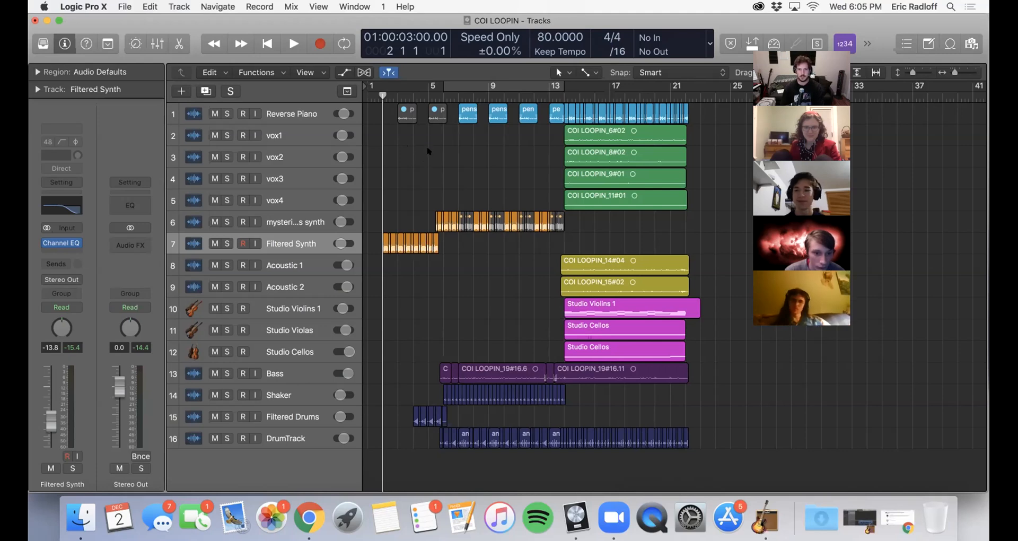
pyautogui.press('space')
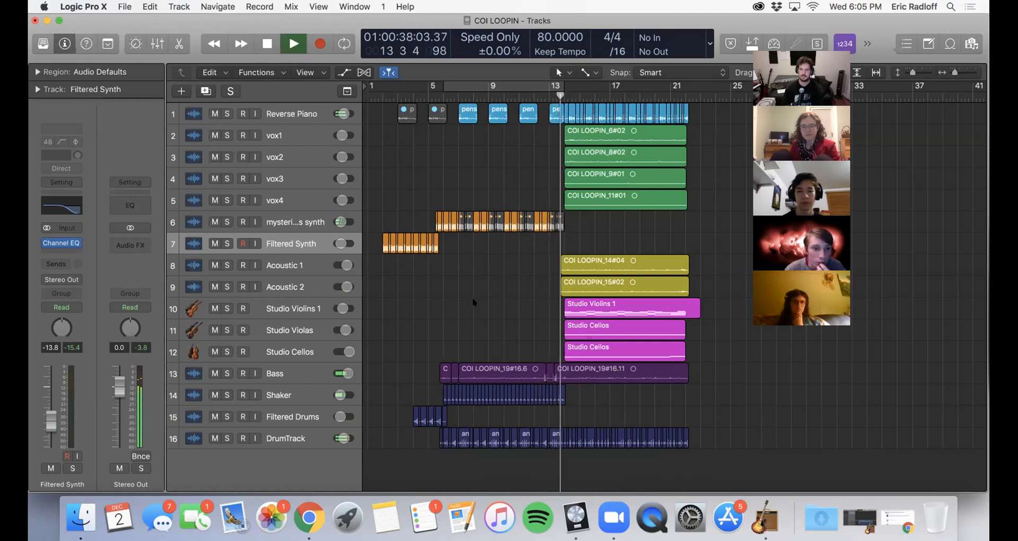
# - Stop playback, put the playhead at bar 11, and draw a cycle range ending at bar 21
pyautogui.press('space')
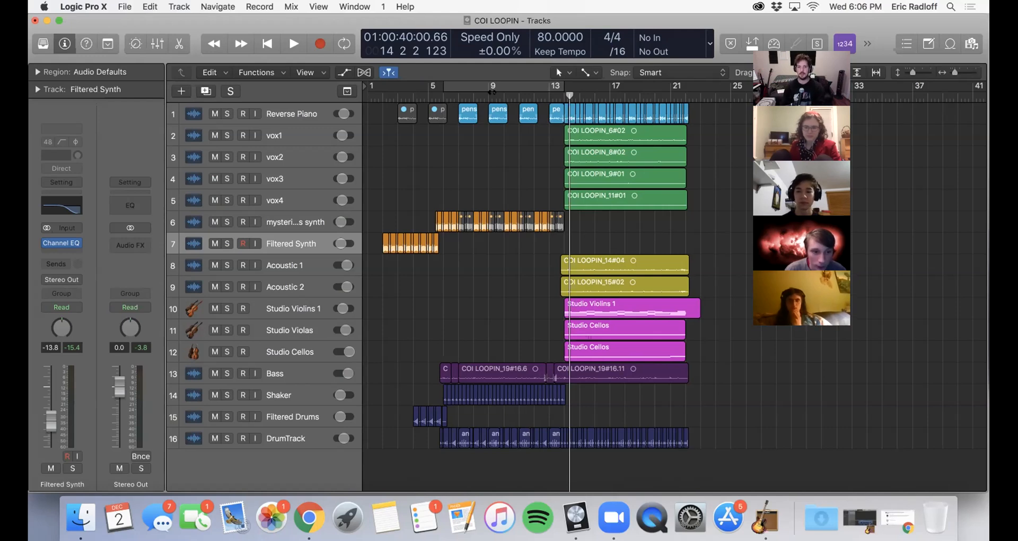
pyautogui.click(520, 93)
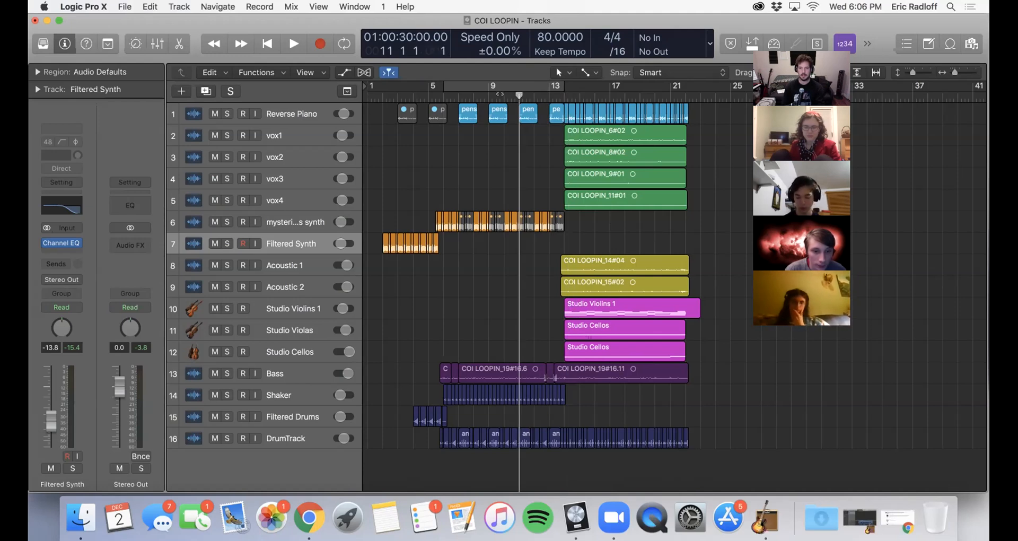
pyautogui.moveTo(443, 85); pyautogui.dragTo(685, 88)
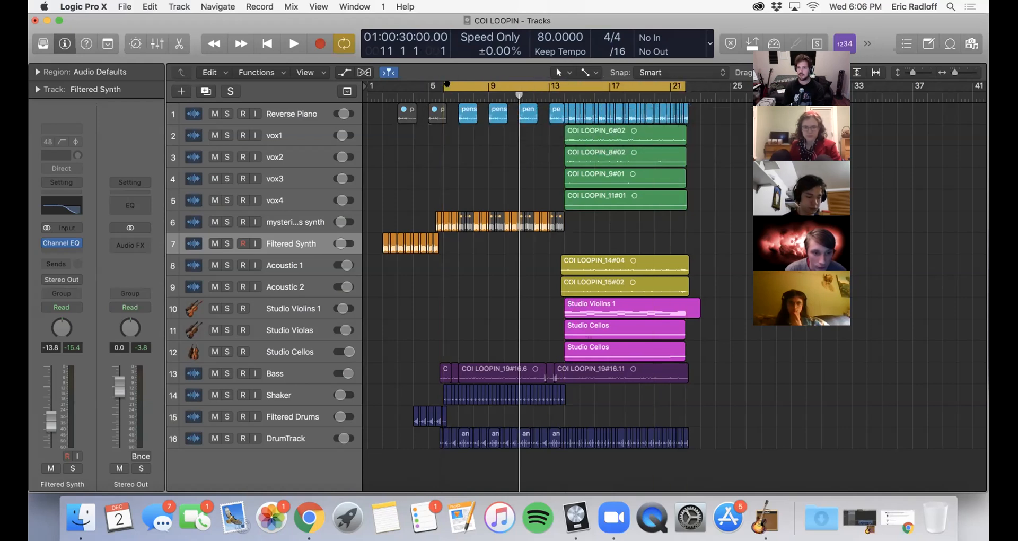
# - Redraw the cycle over bars 6–21, toggle it off and on, and park the playhead at bar 10
pyautogui.click(514, 83)
pyautogui.moveTo(443, 87); pyautogui.dragTo(678, 93)
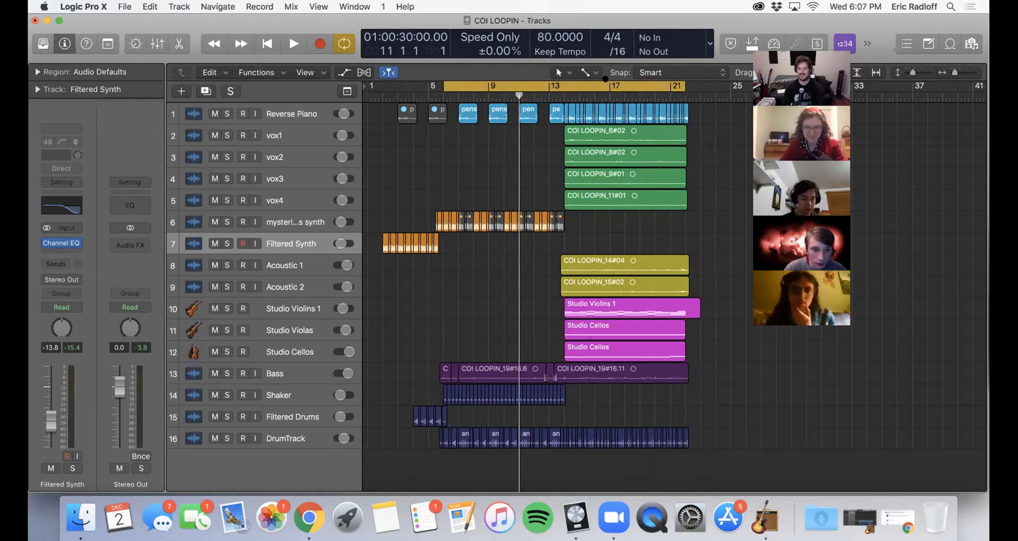
pyautogui.click(606, 84)
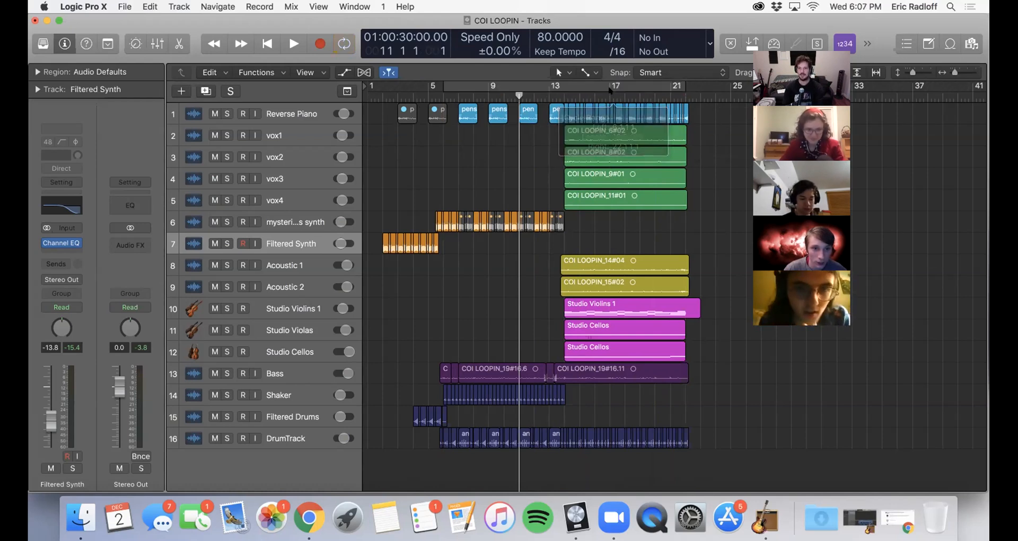
pyautogui.click(455, 85)
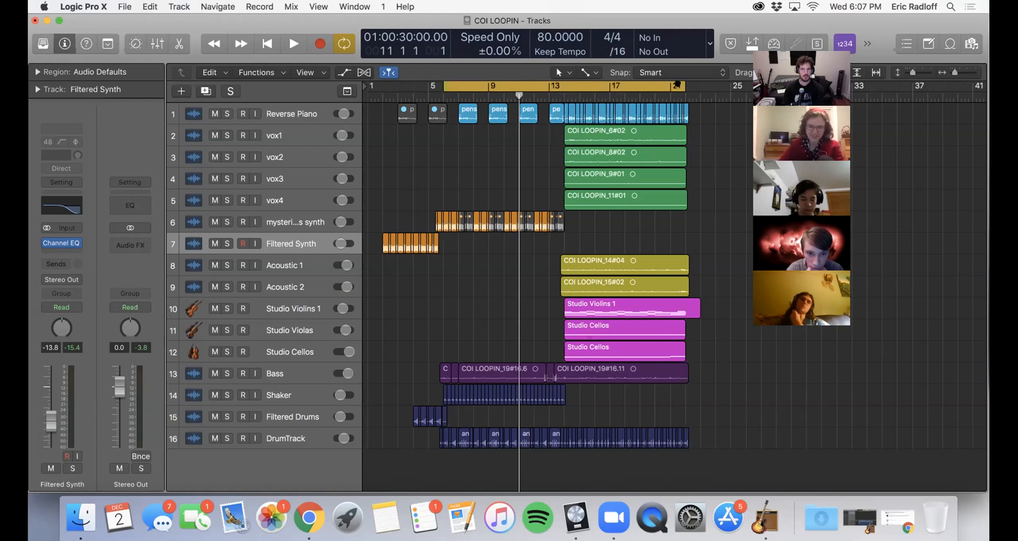
pyautogui.moveTo(679, 84); pyautogui.dragTo(681, 84)
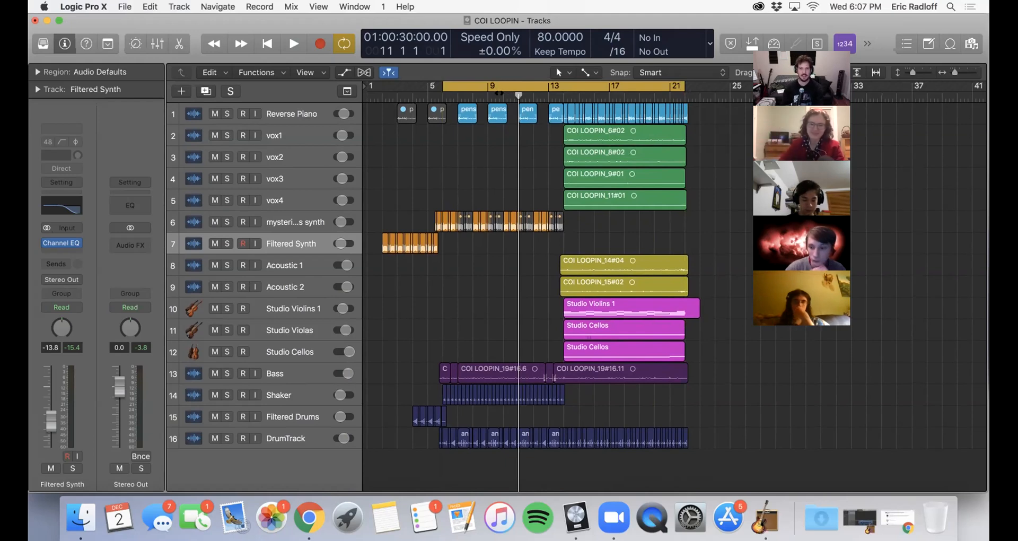
pyautogui.click(499, 93)
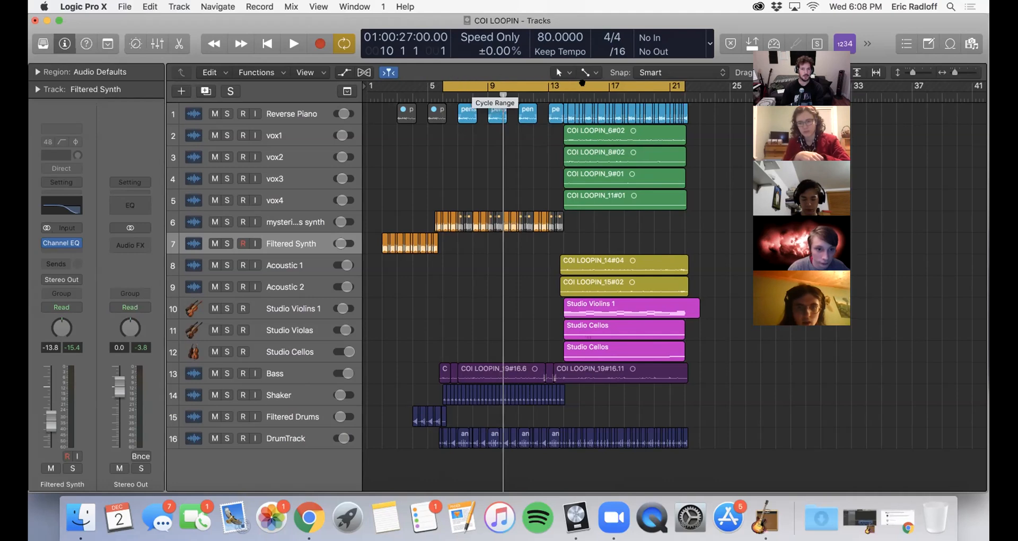
# - Loop the vox1 region COI LOOPIN_6#02 with L, then unloop it again
pyautogui.click(648, 129)
pyautogui.hscroll(3, 725, 131)
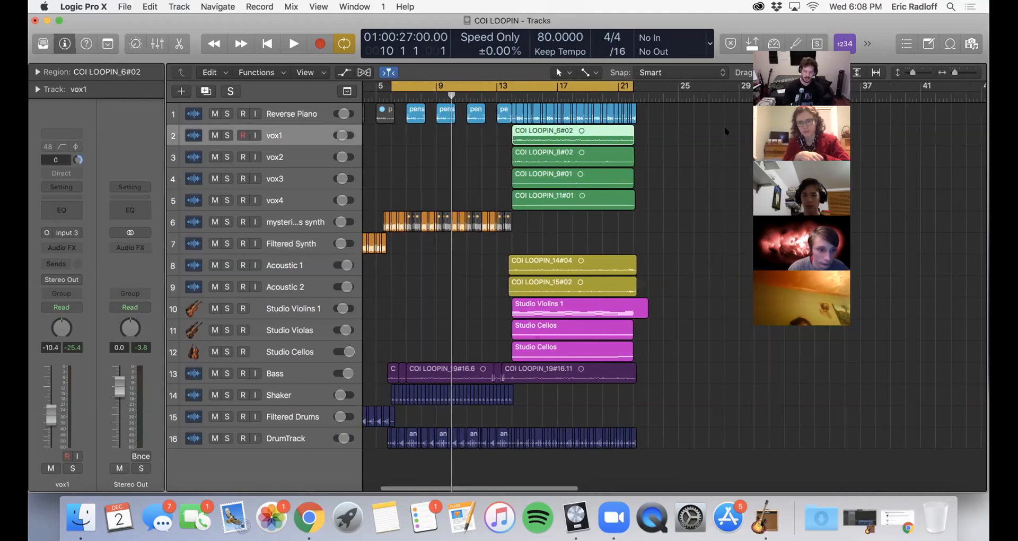
pyautogui.press('l')
pyautogui.hscroll(15, 724, 125)
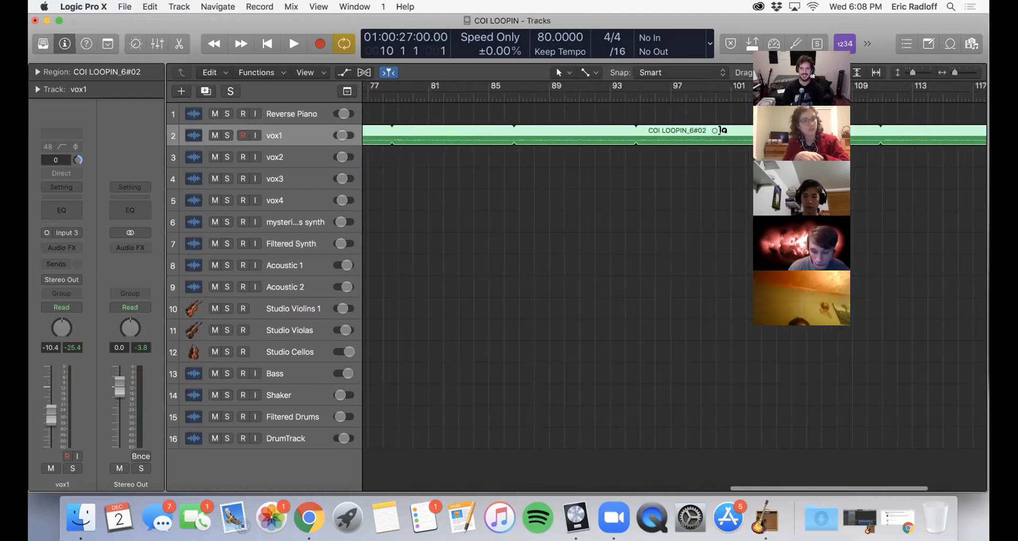
pyautogui.hscroll(-20, 720, 129)
pyautogui.hscroll(-4, 667, 148)
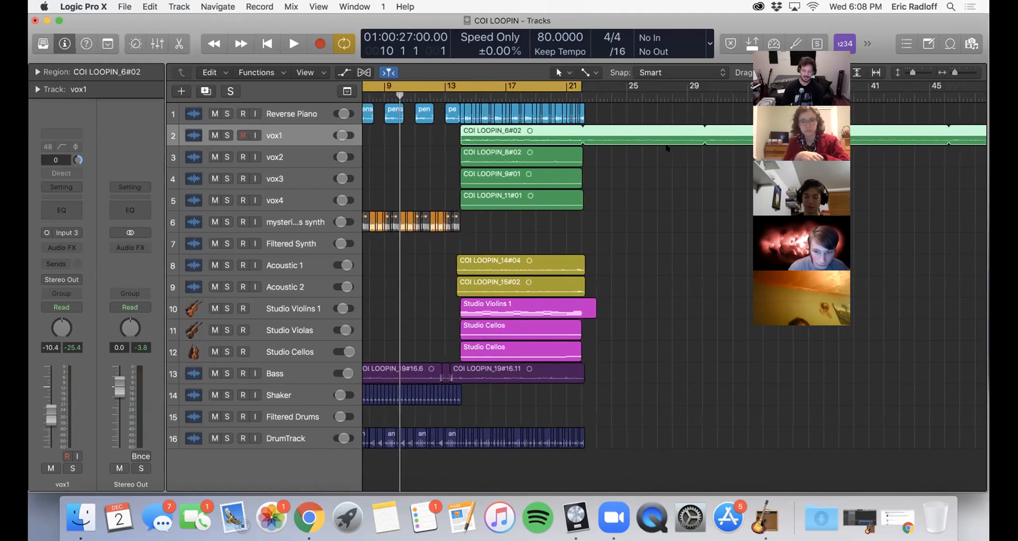
pyautogui.press('l')
pyautogui.hscroll(-6, 666, 148)
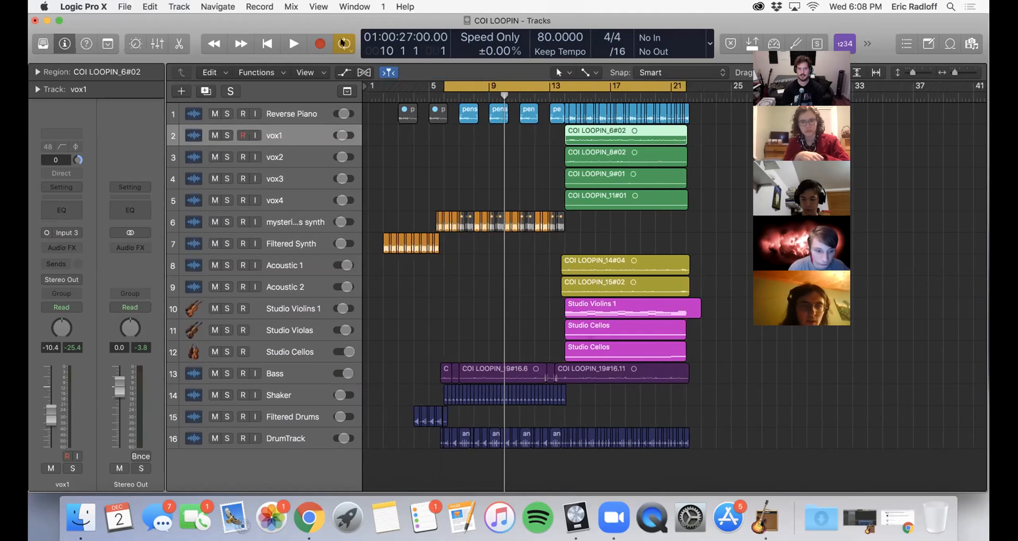
# - Toggle cycle off and on, then check its right-click options without changing anything
pyautogui.click(345, 44)
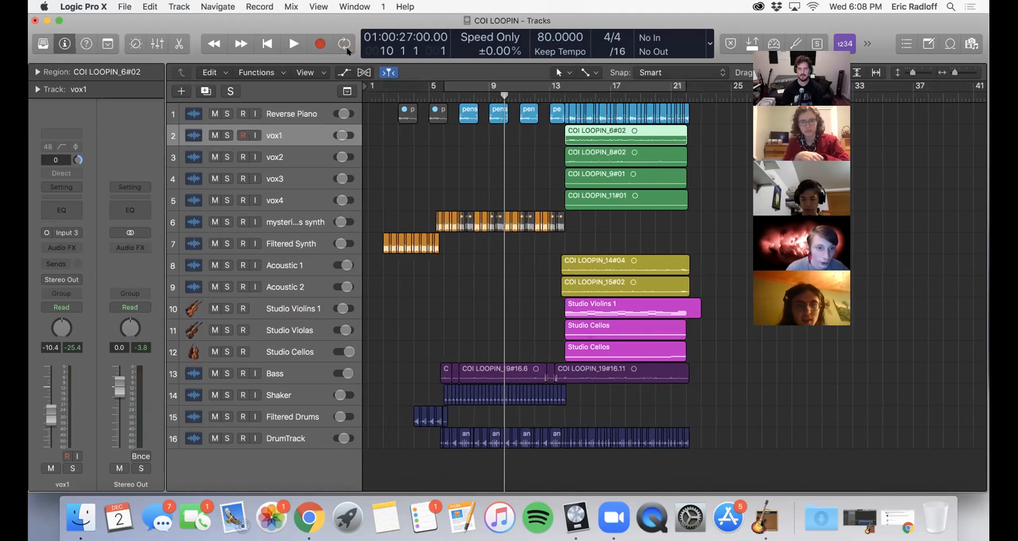
pyautogui.click(345, 44)
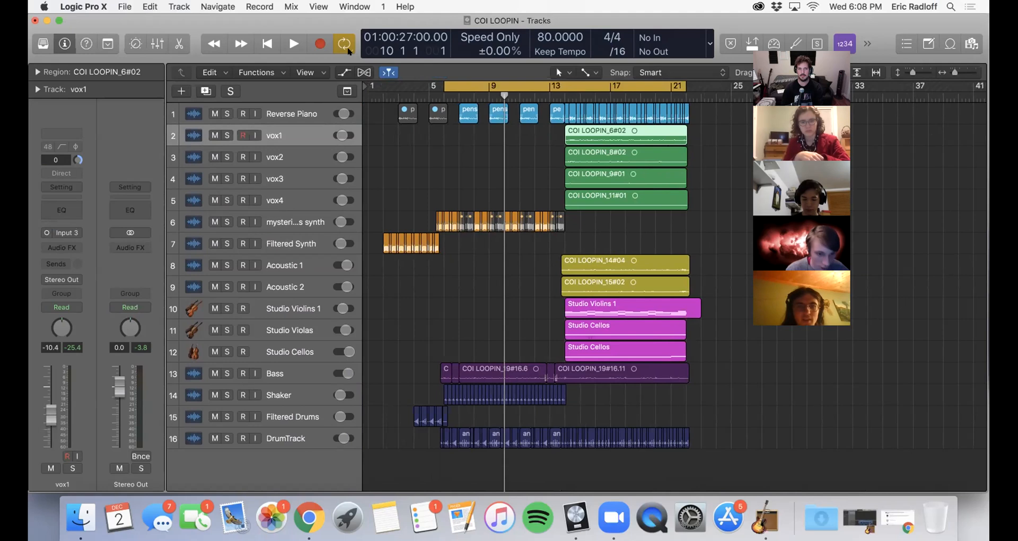
pyautogui.rightClick(348, 51)
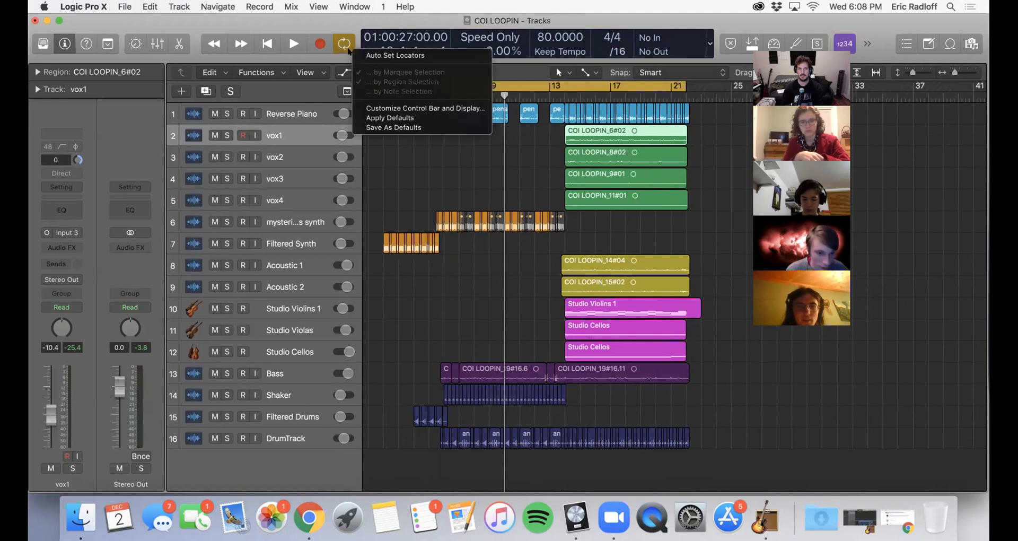
pyautogui.click(339, 24)
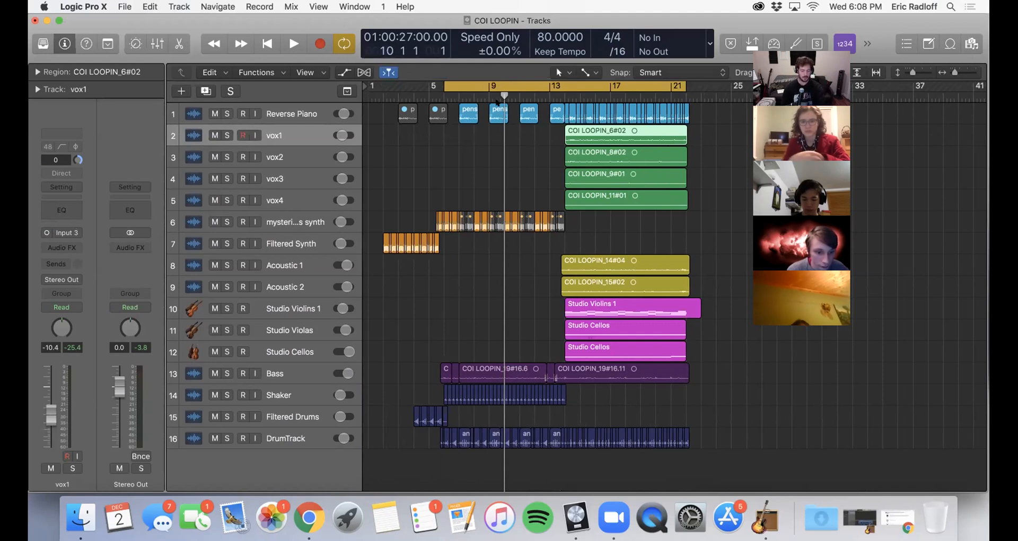
# - Flip cycle repeatedly with C and the ruler, ending with it on, and start playback
pyautogui.press('c')
pyautogui.press('c')
pyautogui.press('c')
pyautogui.press('c')
pyautogui.press('c')
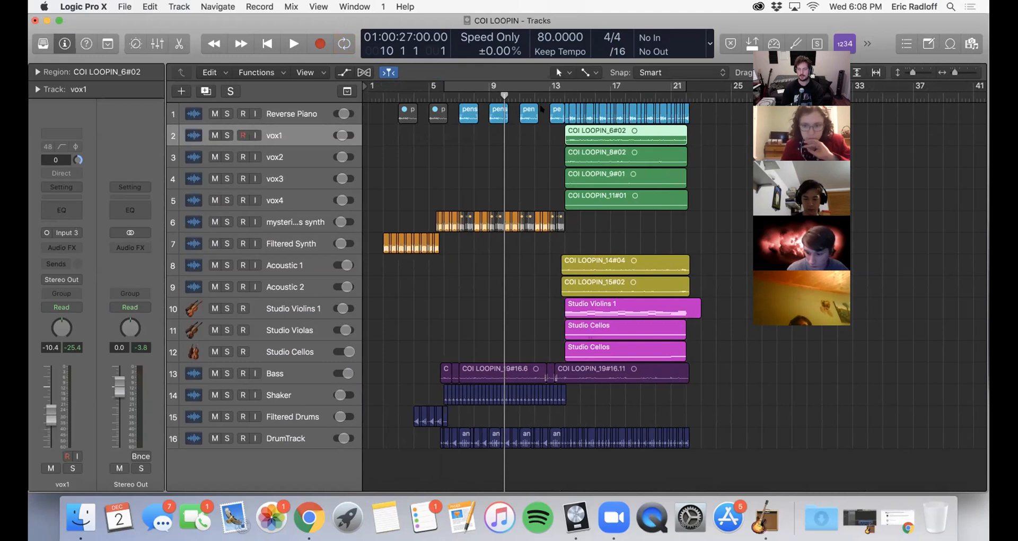
pyautogui.click(534, 85)
pyautogui.click(535, 85)
pyautogui.click(534, 85)
pyautogui.click(534, 85)
pyautogui.press('c')
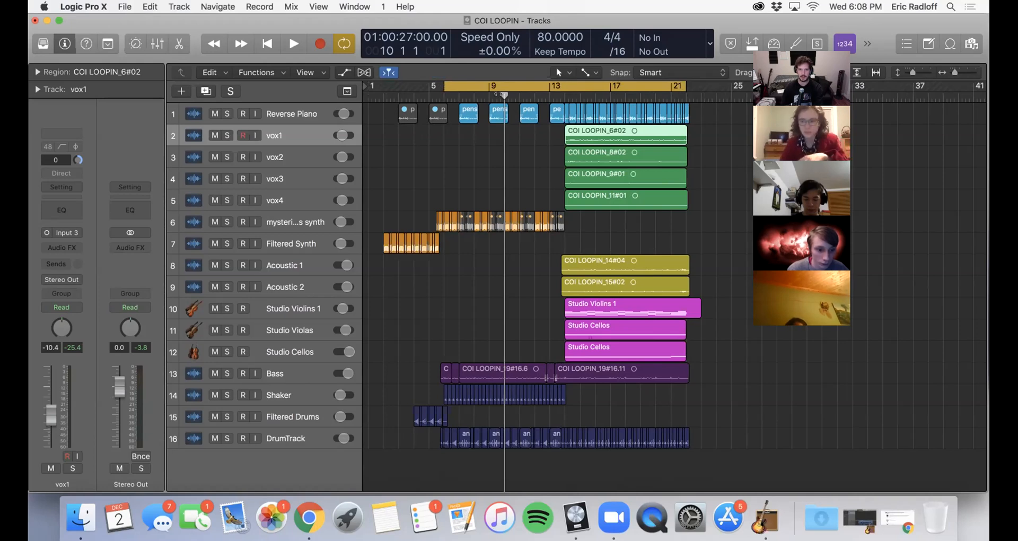
pyautogui.press('space')
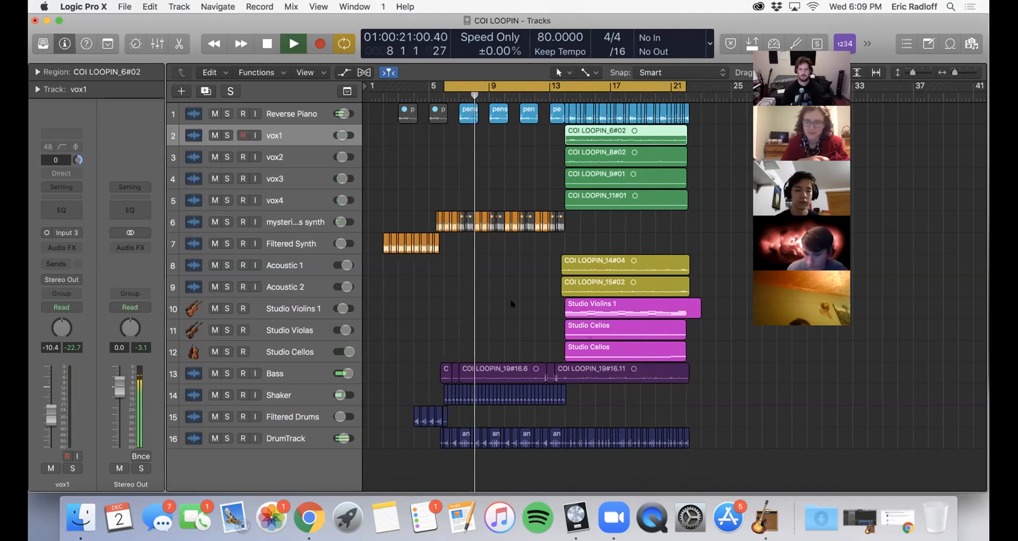
# - Stop playback near bar 8 and deselect the vox1 region
pyautogui.press('space')
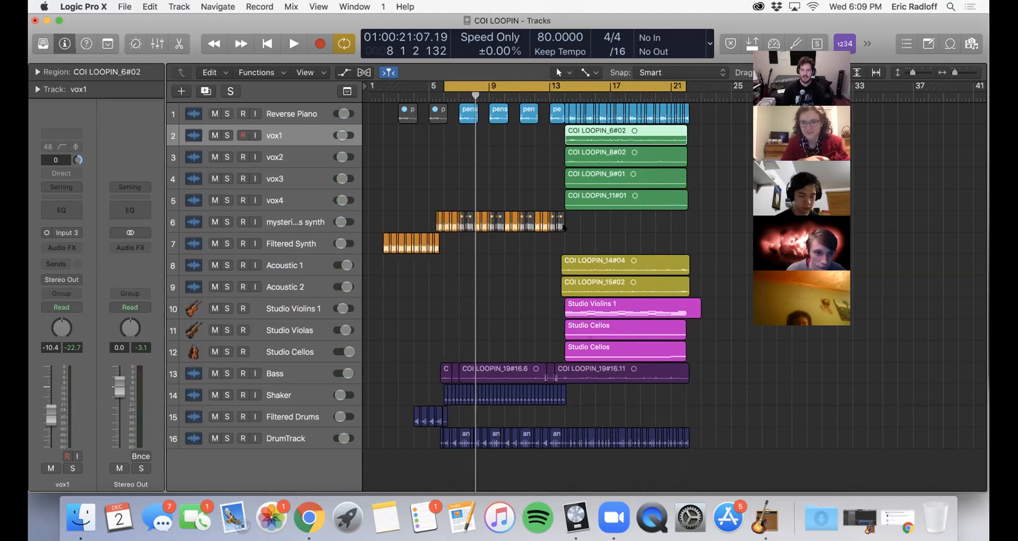
pyautogui.click(504, 170)
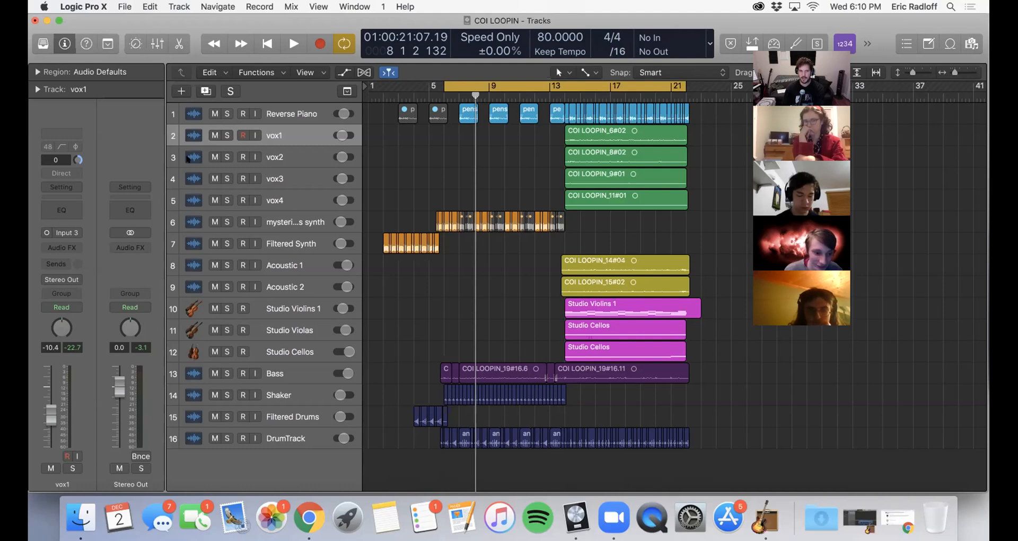
# - Audition vox1–vox4 soloed from bar 14, then solo Reverse Piano together with vox1–vox4
pyautogui.moveTo(226, 136); pyautogui.dragTo(227, 201)
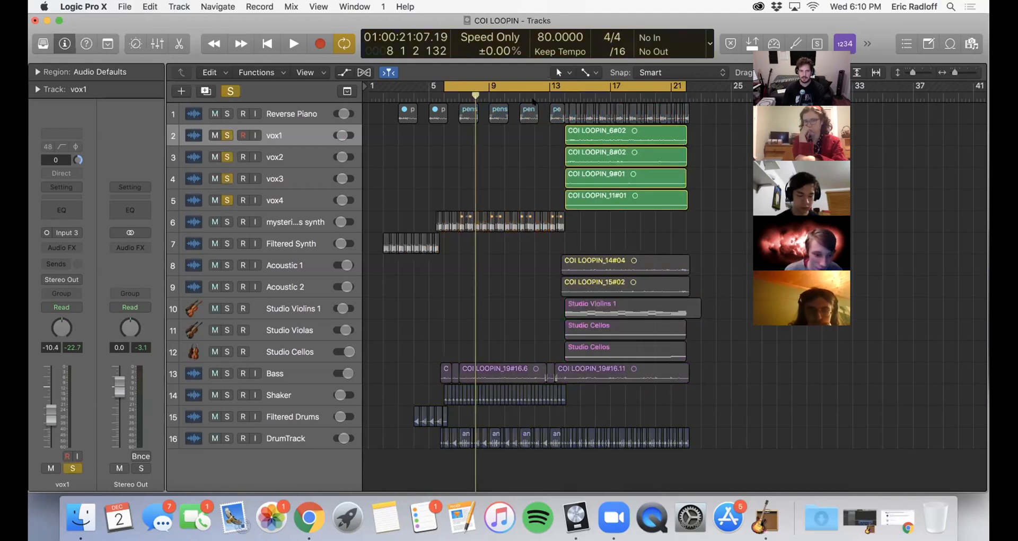
pyautogui.click(559, 95)
pyautogui.press('space')
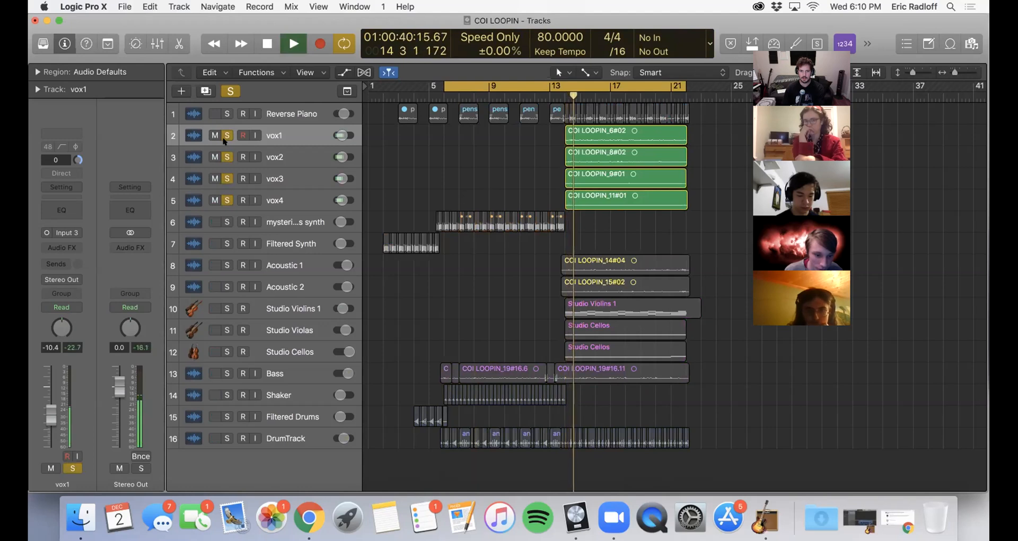
pyautogui.moveTo(226, 135); pyautogui.dragTo(226, 200)
pyautogui.press('space')
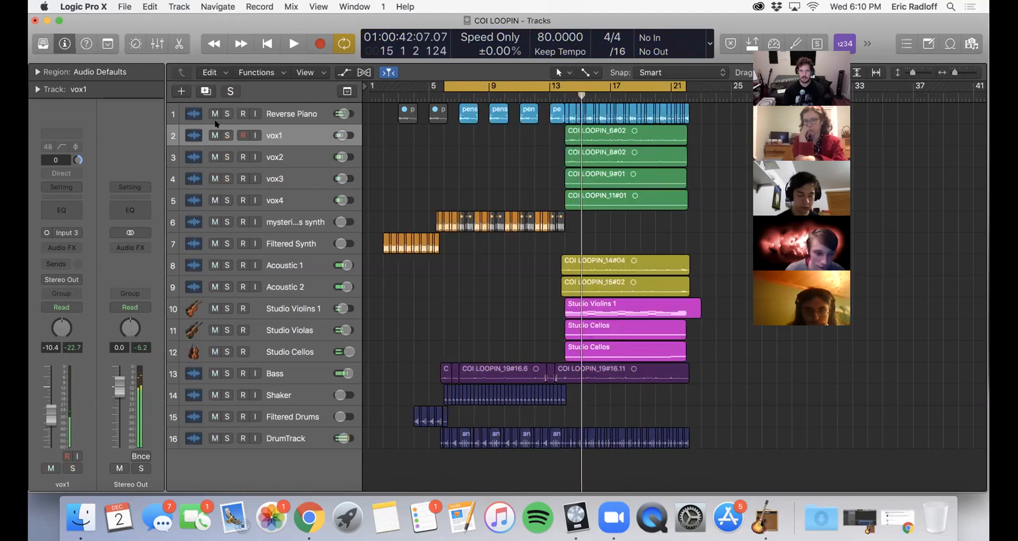
pyautogui.moveTo(227, 114); pyautogui.dragTo(224, 196)
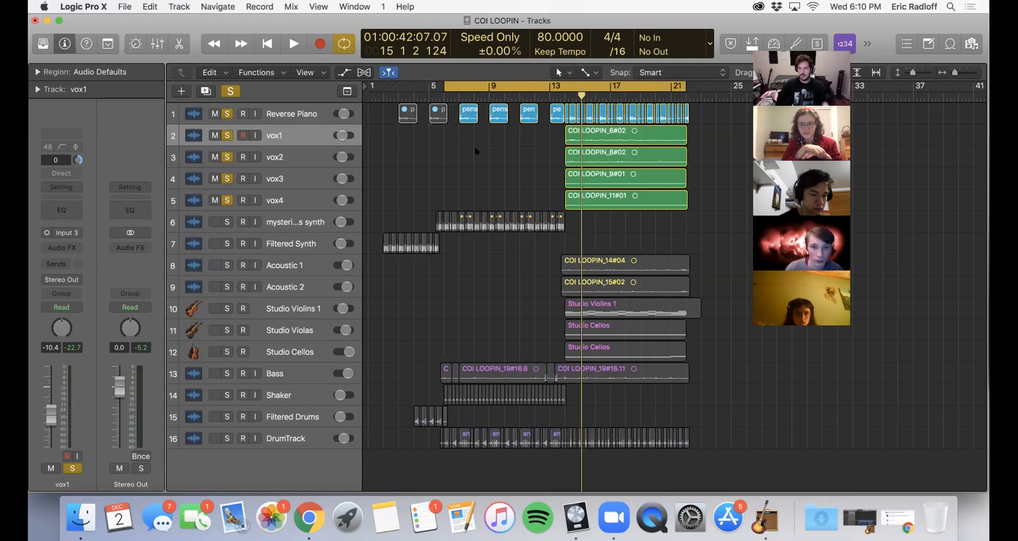
pyautogui.click(547, 91)
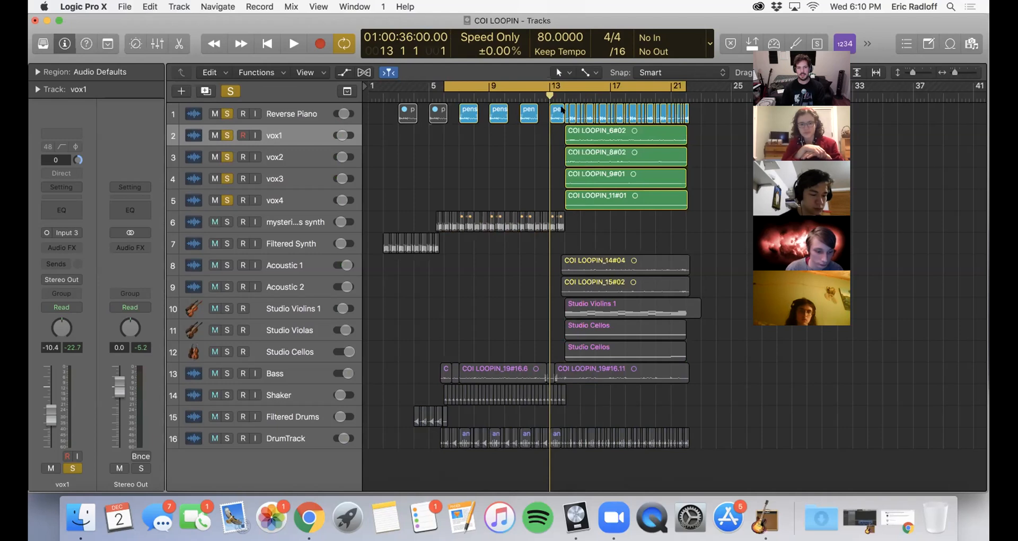
pyautogui.moveTo(227, 131); pyautogui.dragTo(227, 200)
pyautogui.click(555, 92)
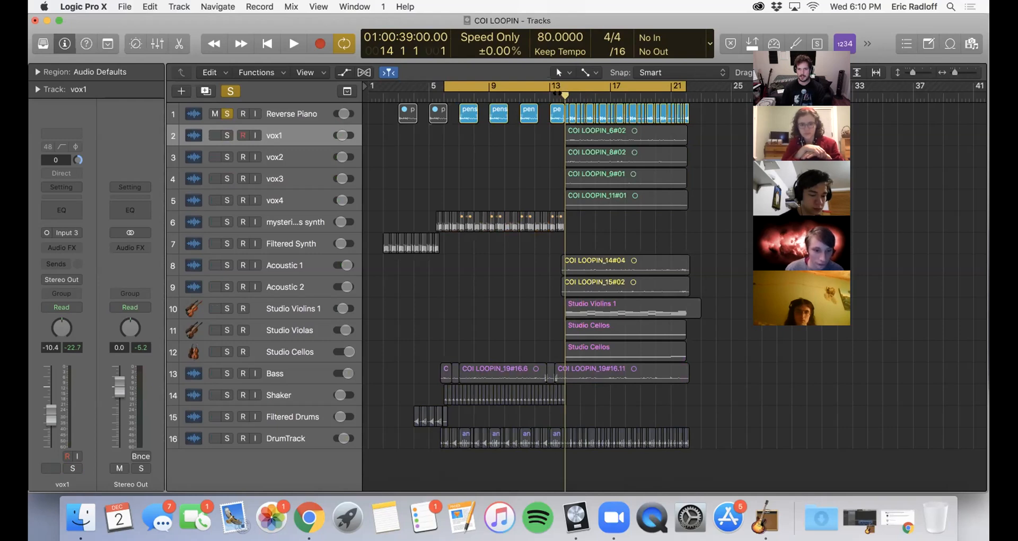
pyautogui.press('space')
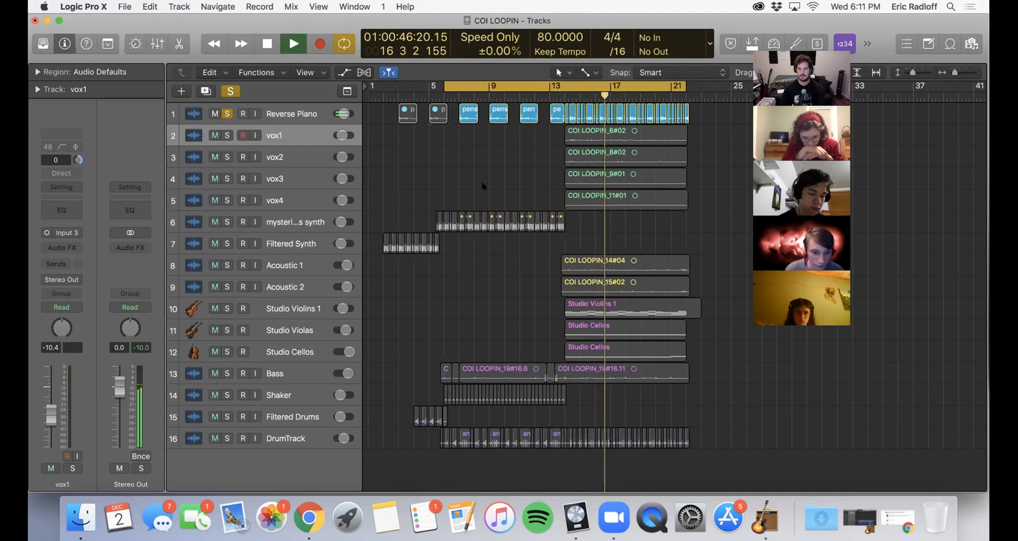
pyautogui.click(227, 114)
pyautogui.moveTo(227, 135); pyautogui.dragTo(227, 200)
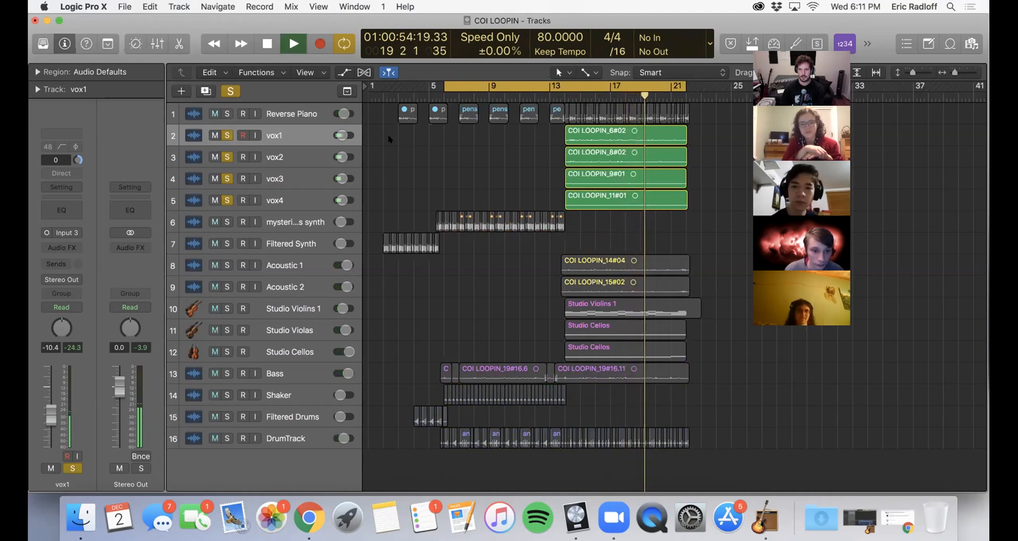
pyautogui.click(227, 113)
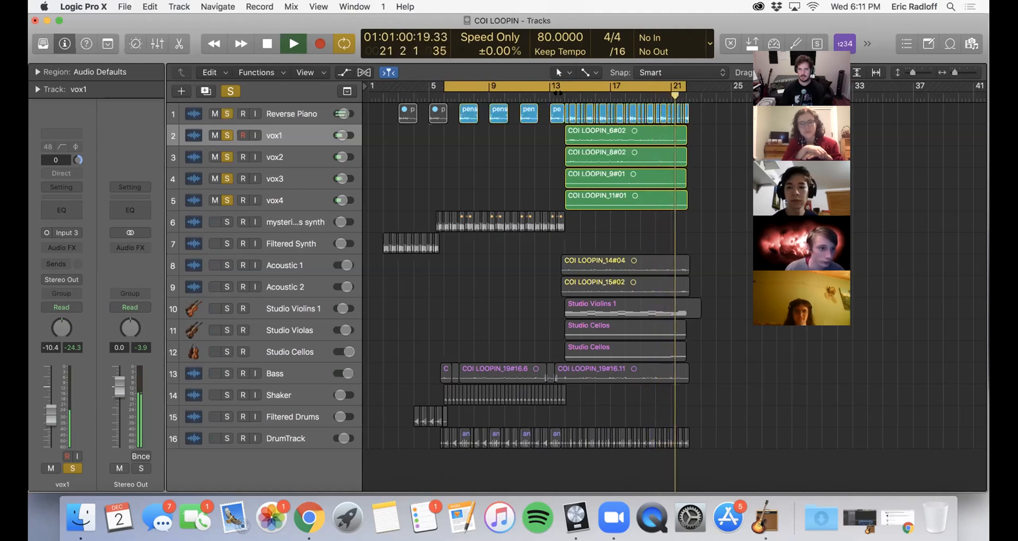
pyautogui.press('space')
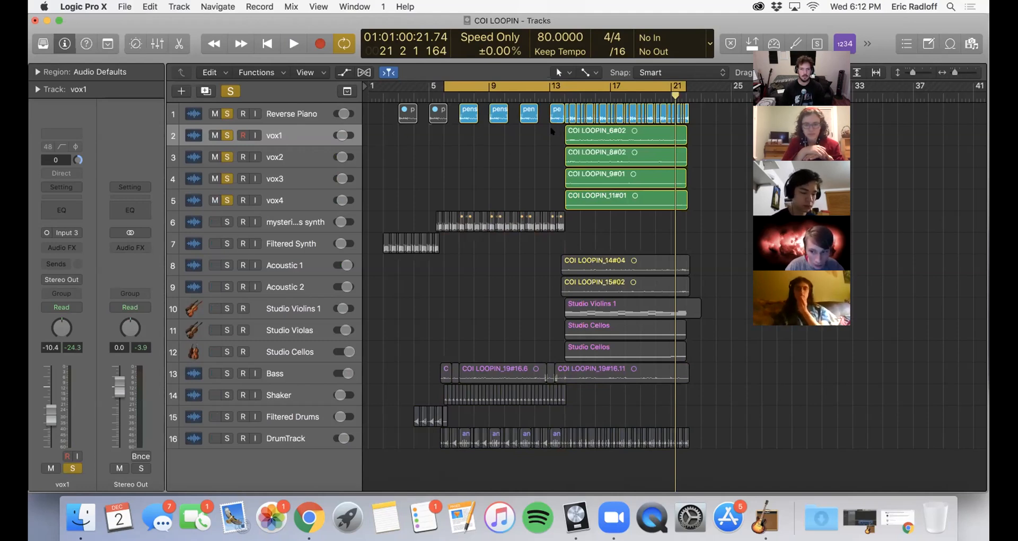
# - Unsolo Reverse Piano, then zoom in around the playhead and enlarge the track rows
pyautogui.click(227, 113)
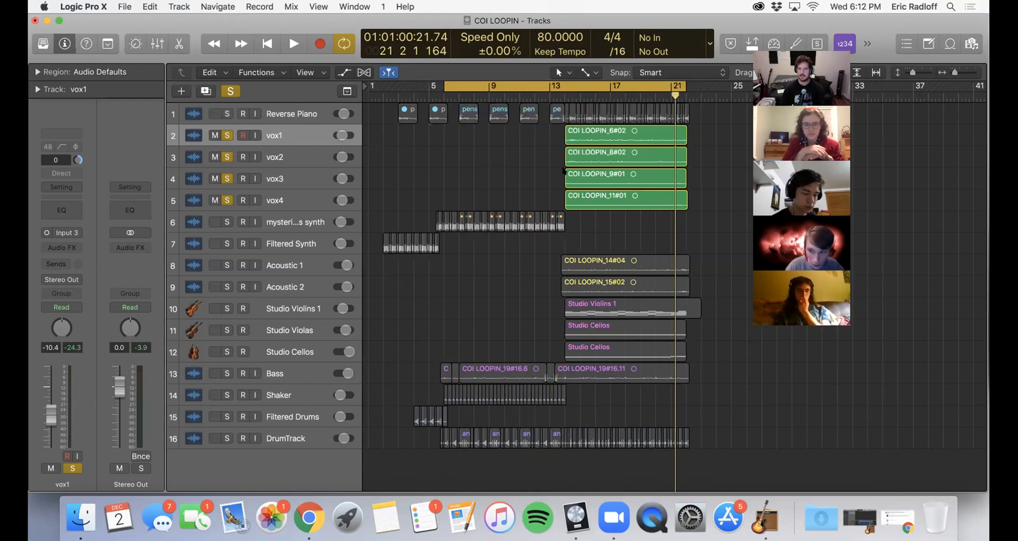
pyautogui.press('super+Right')
pyautogui.press('super+Right')
pyautogui.press('super+Right')
pyautogui.press('super+Down')
pyautogui.press('super+Down')
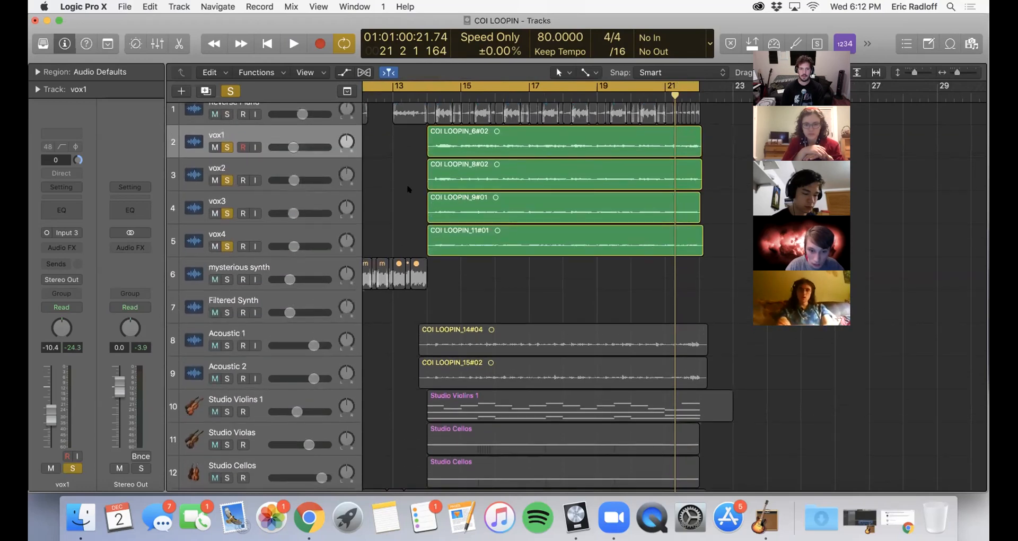
pyautogui.press('super+Down')
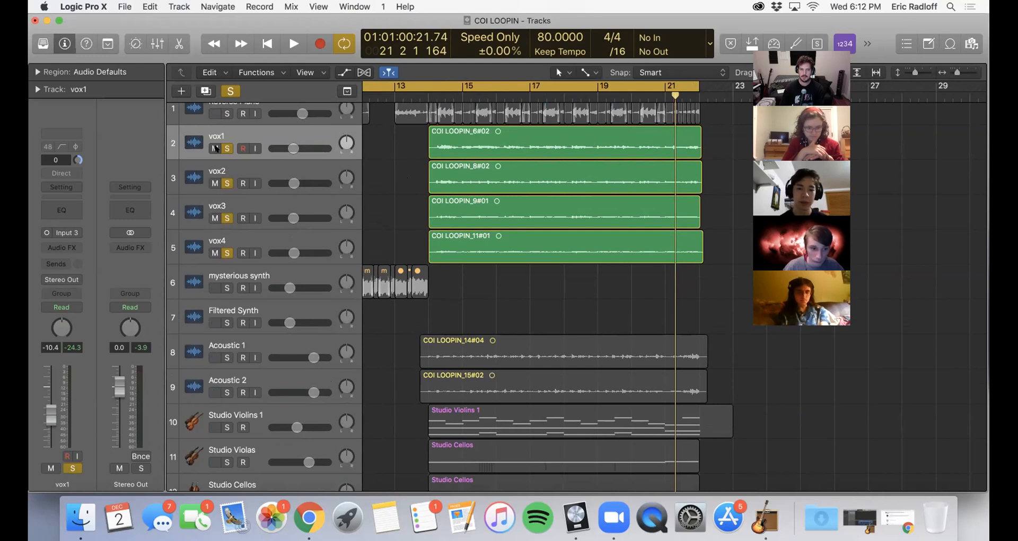
# - Toggle vox1's mute and record-arm buttons, selecting its COI LOOPIN_6#02 region along the way
pyautogui.click(213, 148)
pyautogui.click(213, 148)
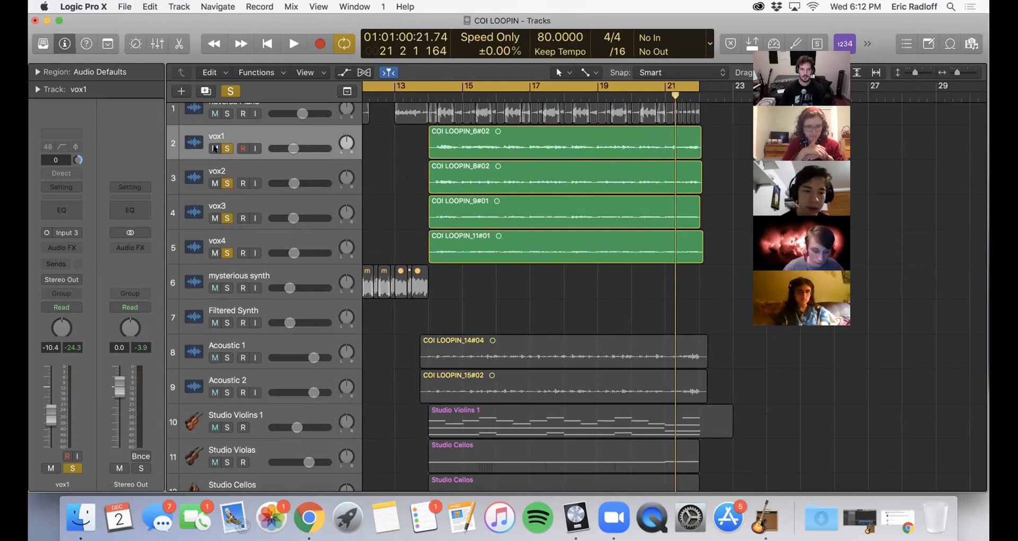
pyautogui.click(242, 148)
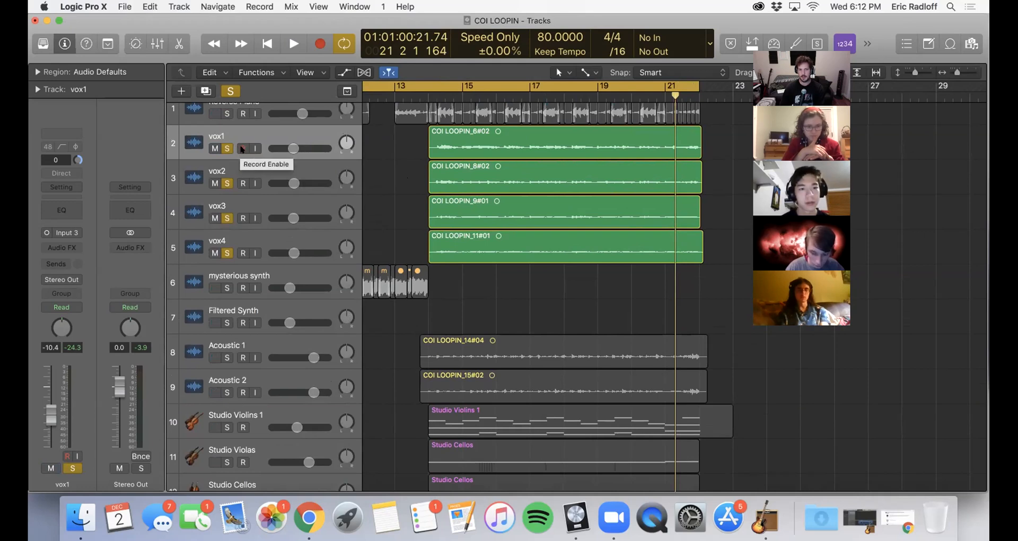
pyautogui.click(239, 155)
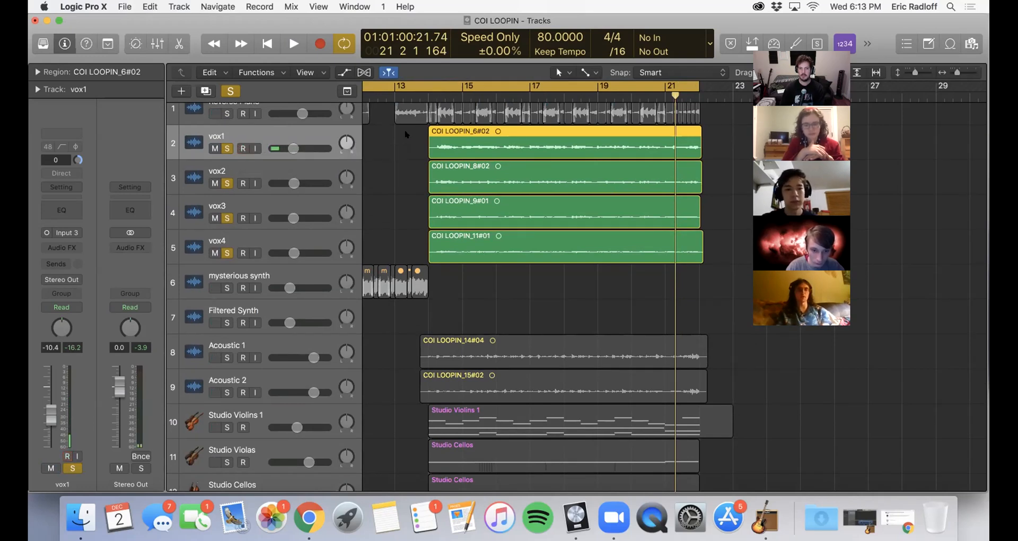
pyautogui.scroll(-1, 407, 138)
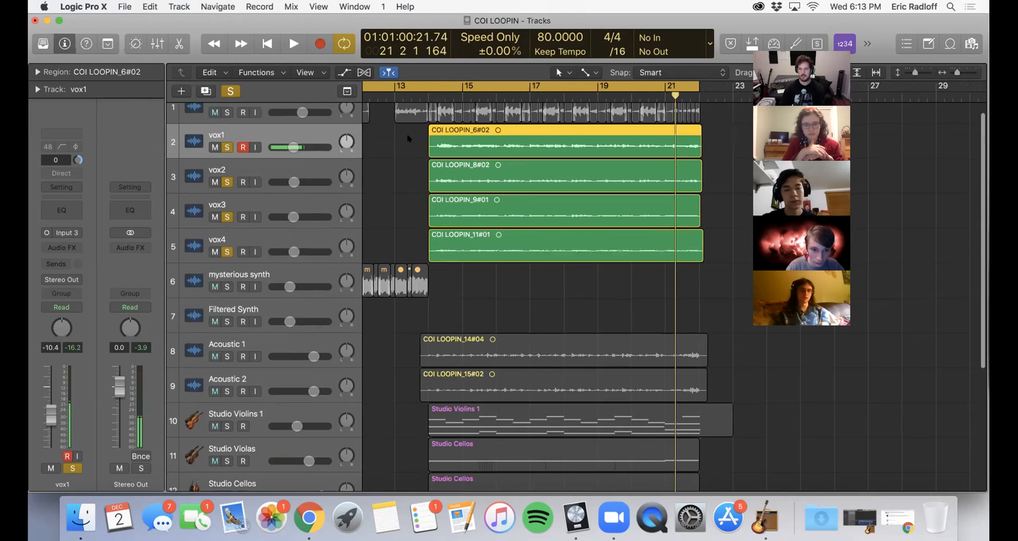
pyautogui.click(242, 146)
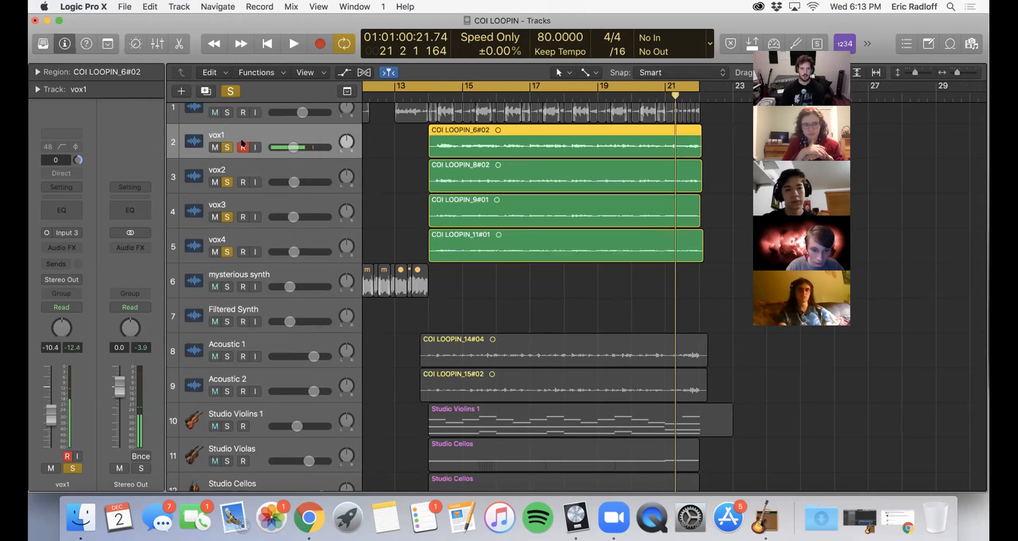
pyautogui.click(242, 147)
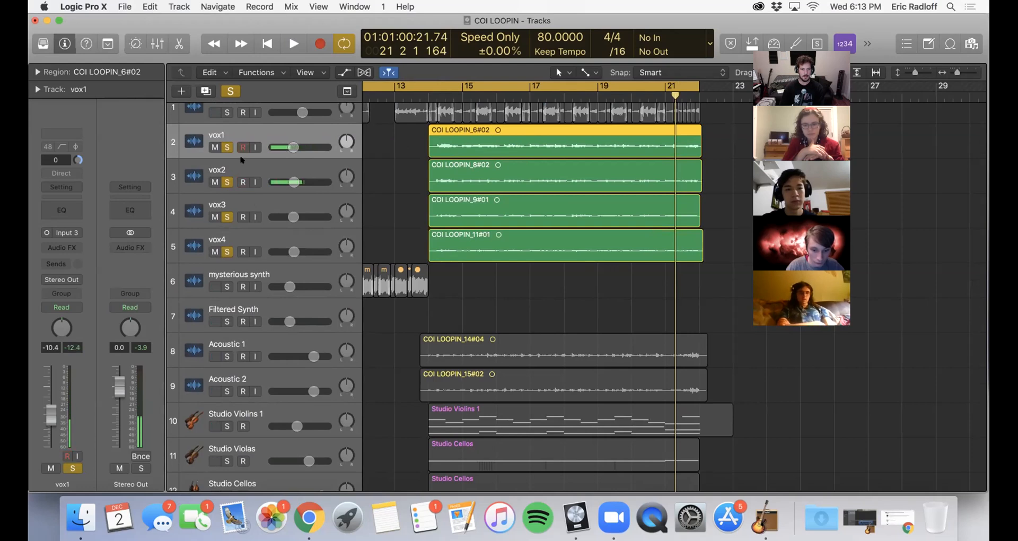
pyautogui.click(242, 147)
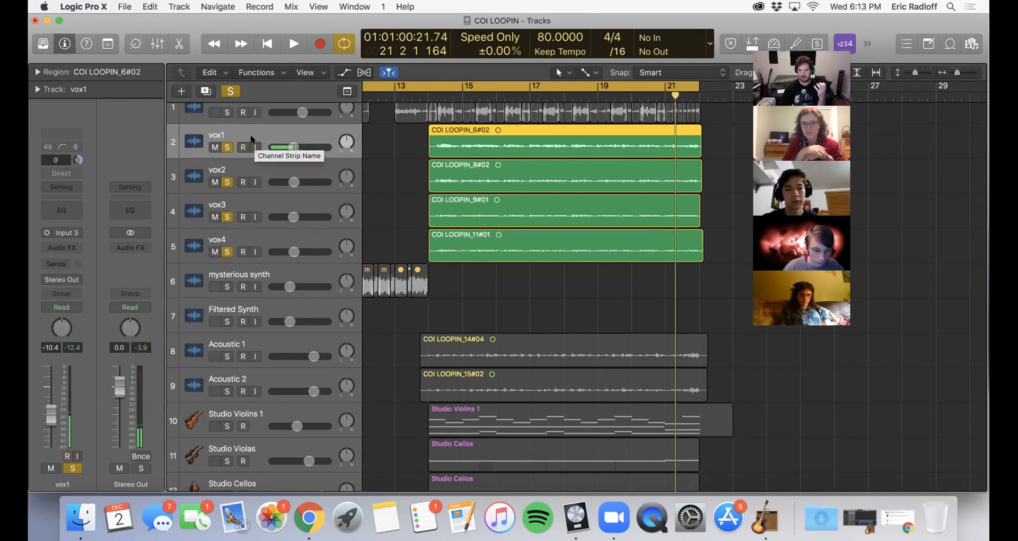
pyautogui.click(242, 145)
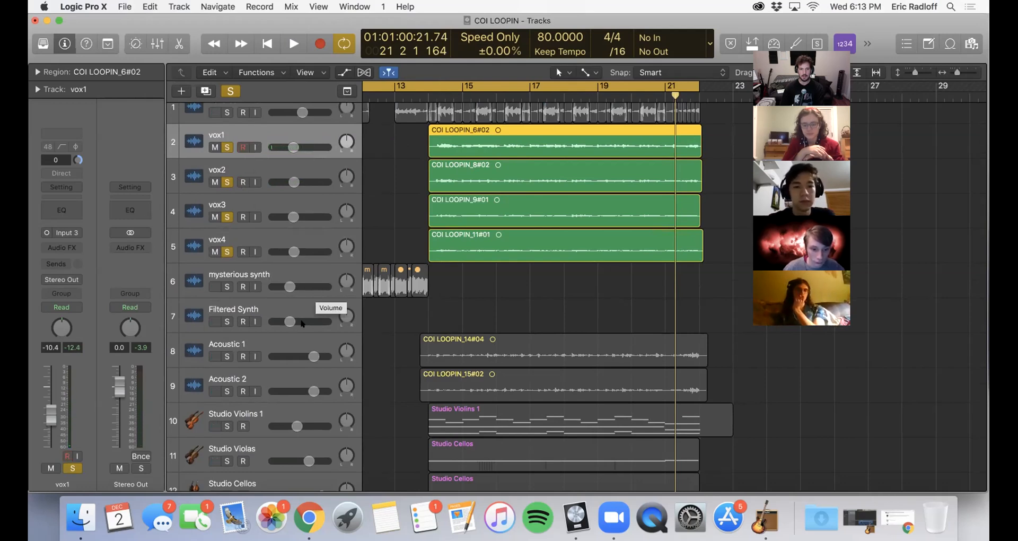
pyautogui.scroll(-5, 271, 329)
# - Toggle vox1's input monitoring on and off and nudge its pan slightly off centre
pyautogui.click(271, 334)
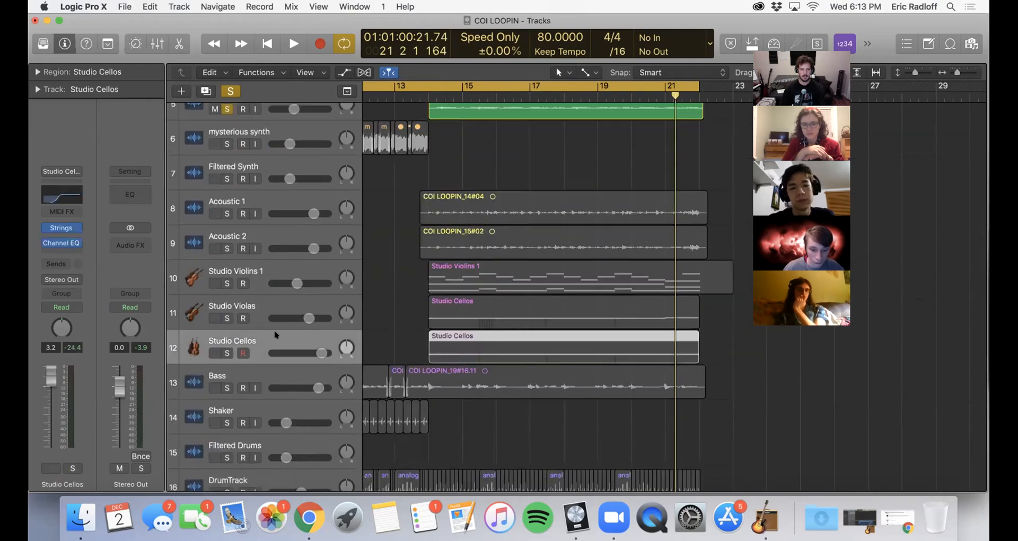
pyautogui.scroll(5, 376, 319)
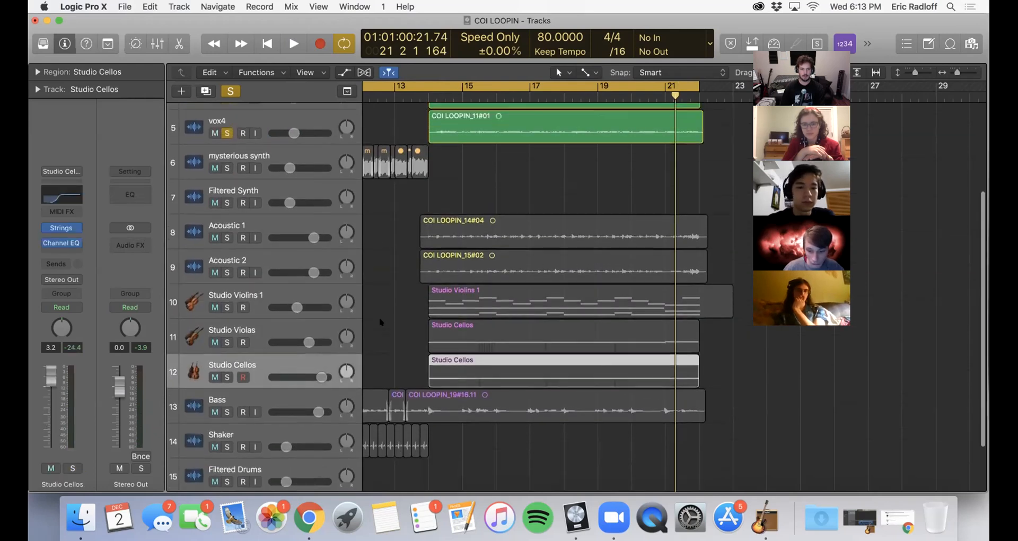
pyautogui.scroll(2, 371, 316)
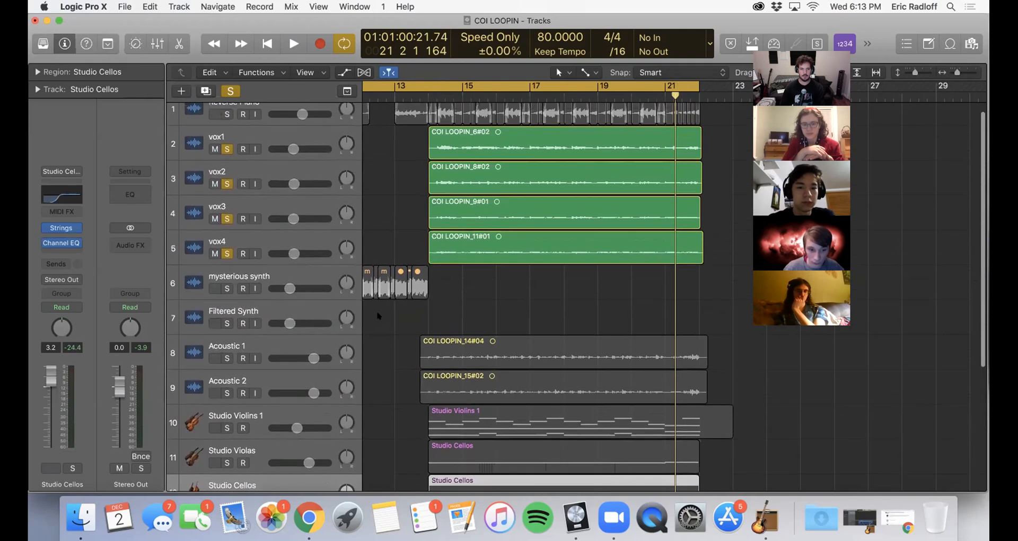
pyautogui.click(281, 143)
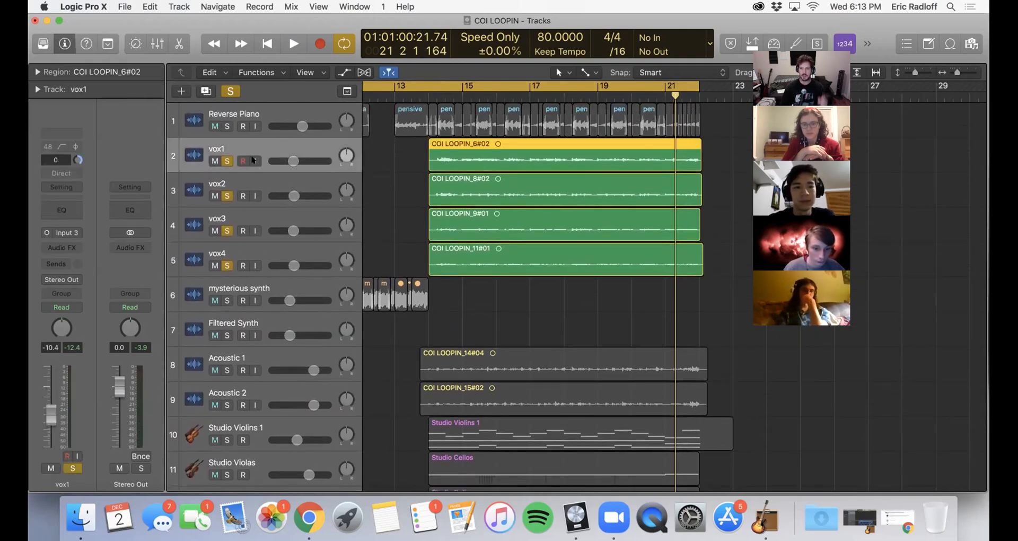
pyautogui.click(255, 161)
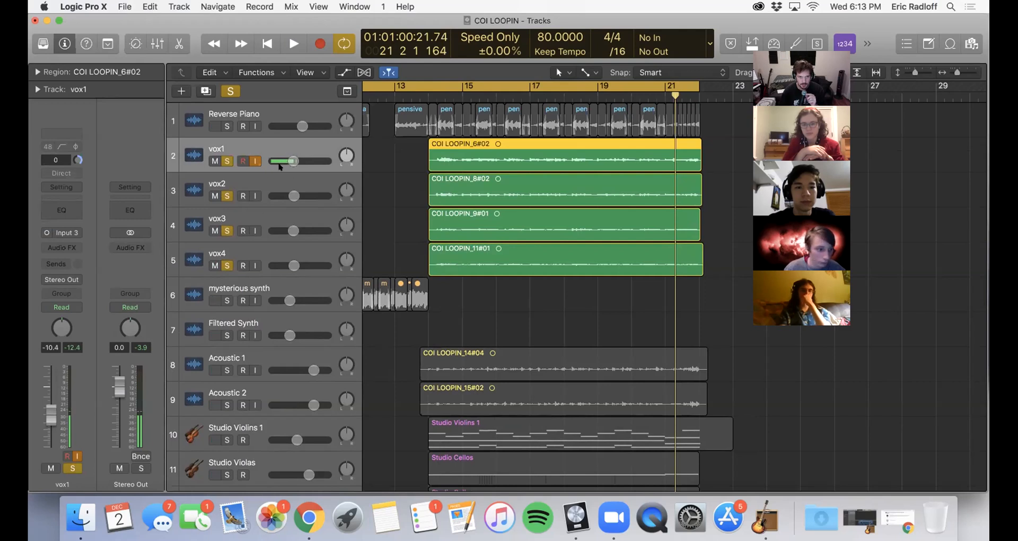
pyautogui.click(255, 161)
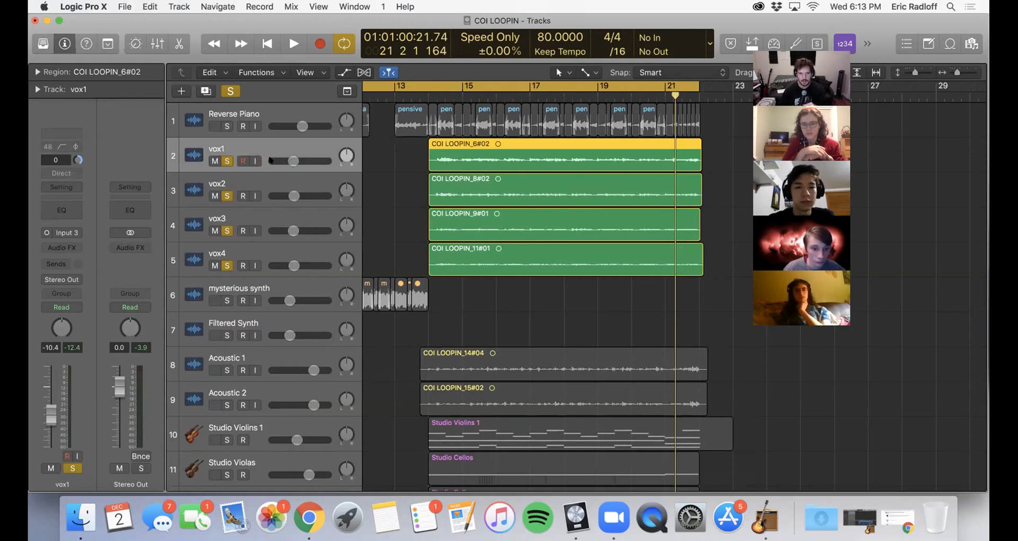
pyautogui.click(256, 162)
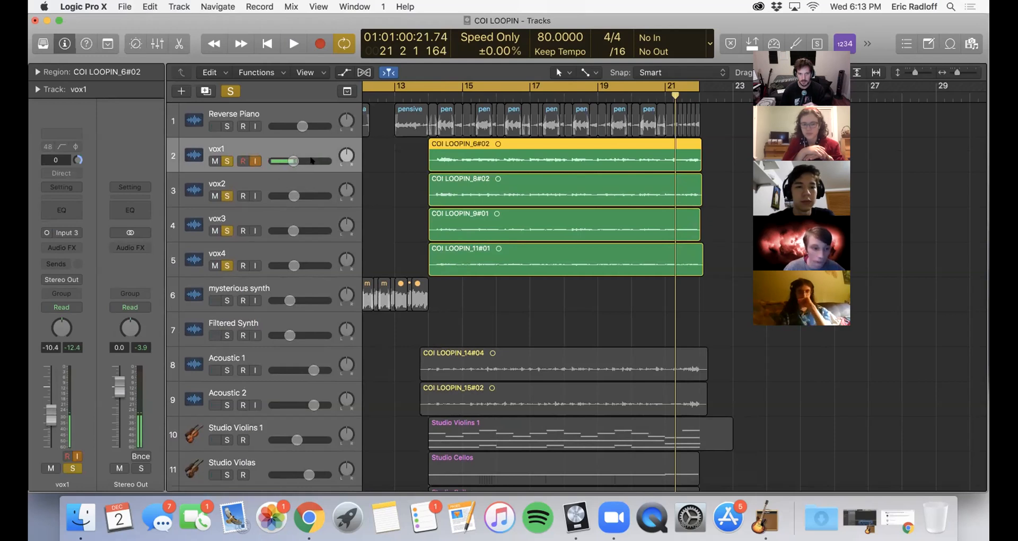
pyautogui.moveTo(339, 152); pyautogui.dragTo(339, 153)
pyautogui.click(255, 161)
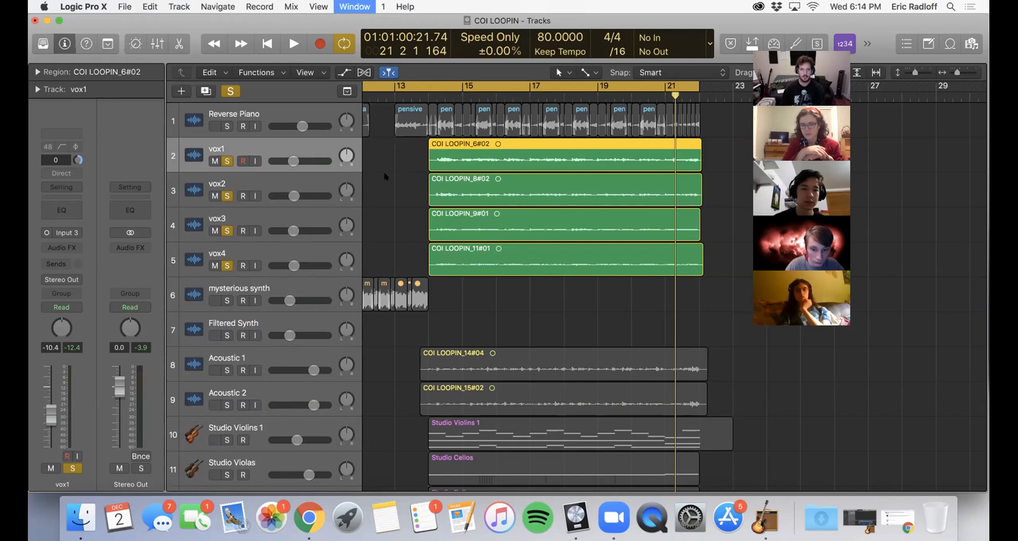
# - Open the Mixer and record-enable Filtered Synth, dismissing the no-input alert
pyautogui.press('x')
pyautogui.moveTo(418, 46); pyautogui.dragTo(341, 7)
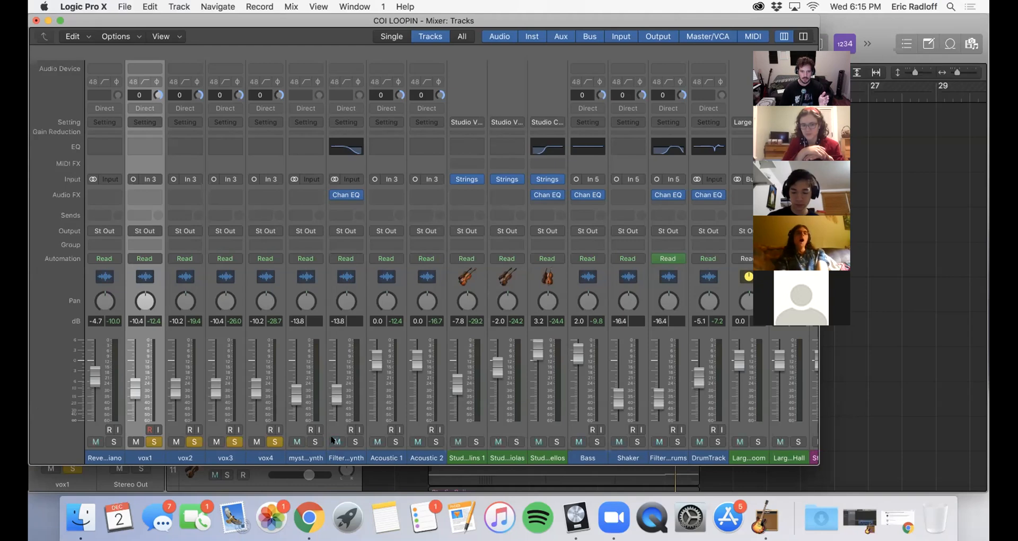
pyautogui.click(352, 441)
pyautogui.click(350, 430)
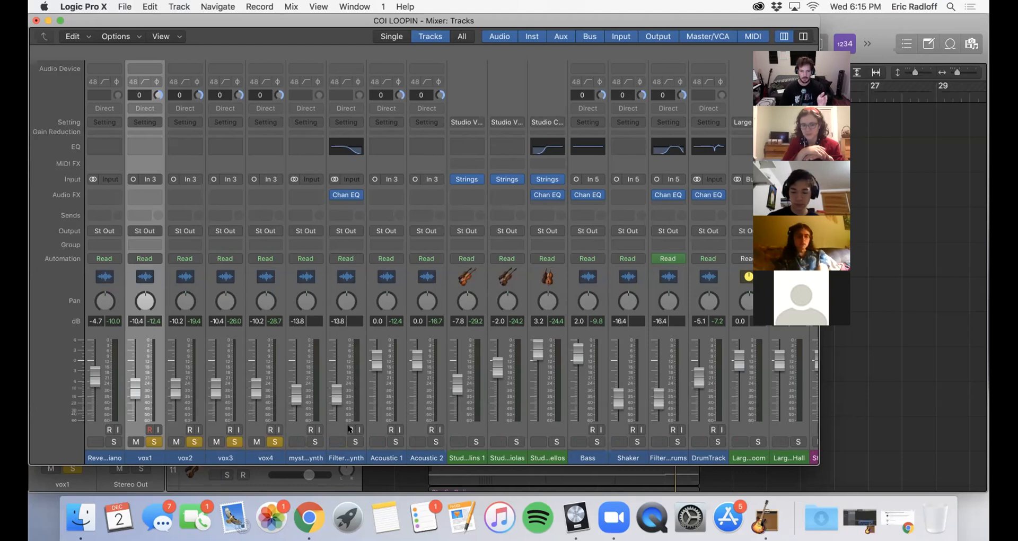
pyautogui.click(593, 184)
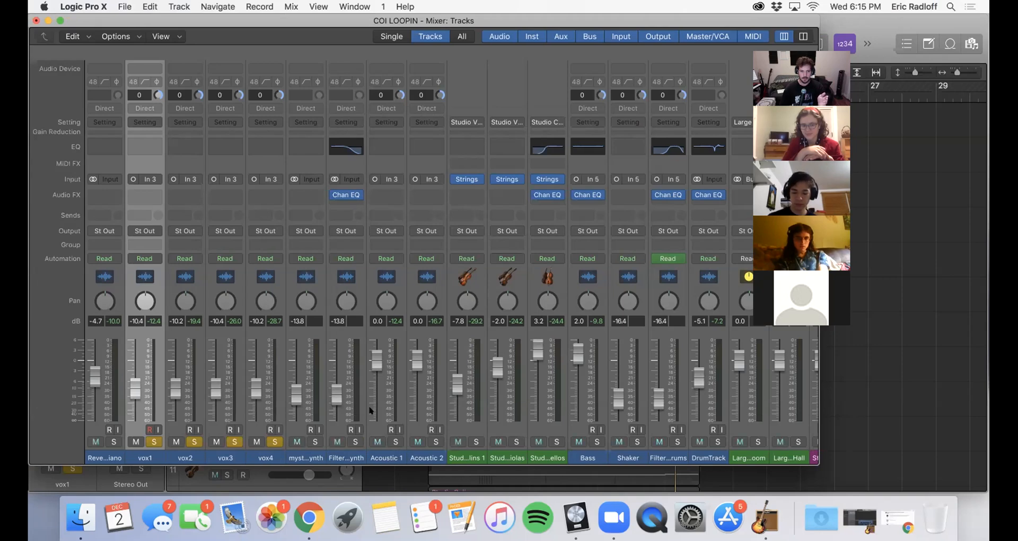
pyautogui.click(338, 419)
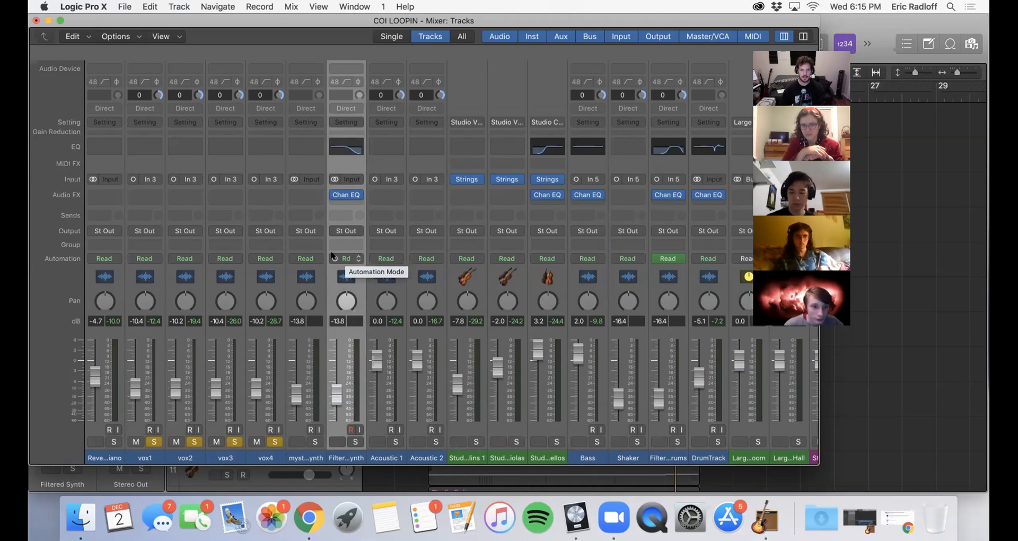
# - Open Filtered Synth's Sends slot menu and close it without changes
pyautogui.hscroll(1, 351, 253)
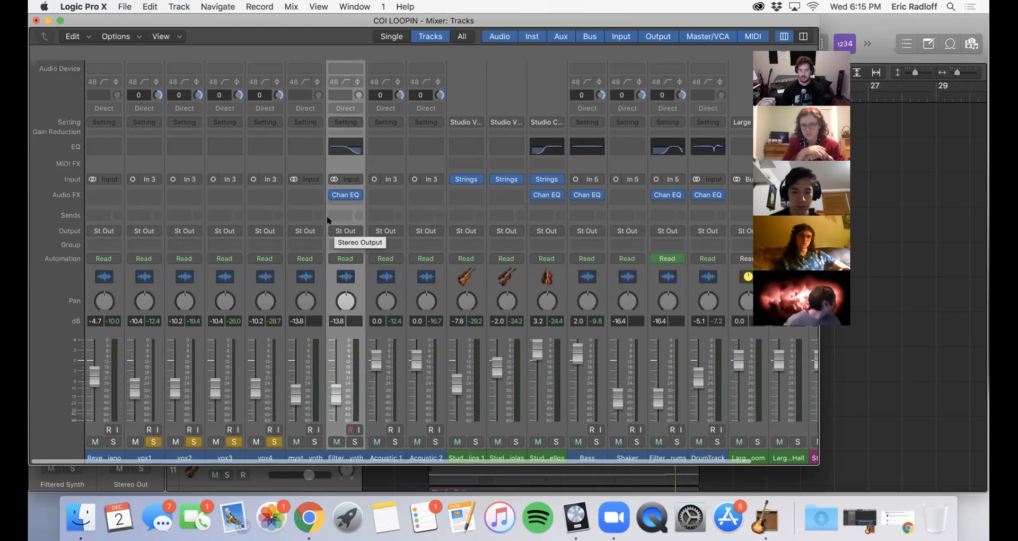
pyautogui.click(340, 214)
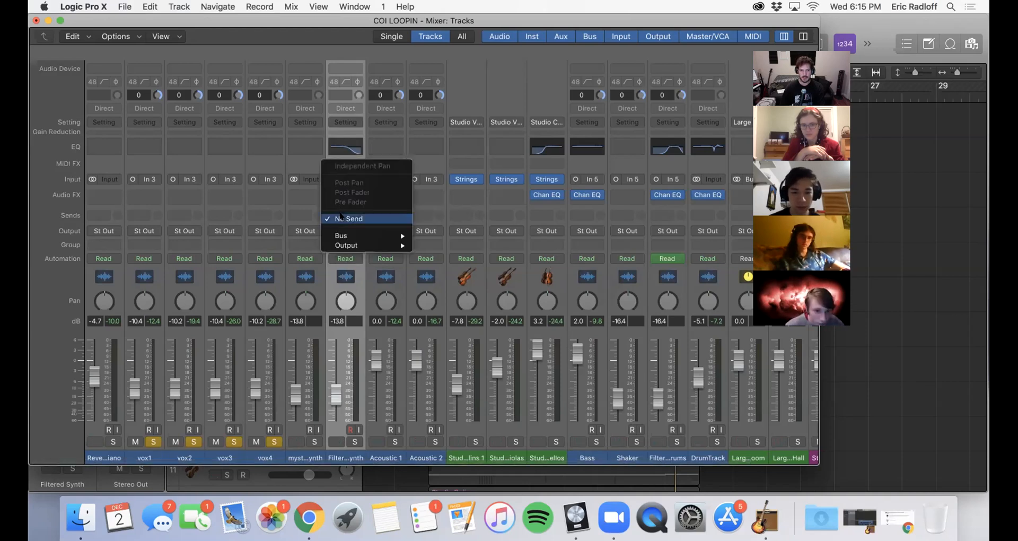
pyautogui.click(341, 215)
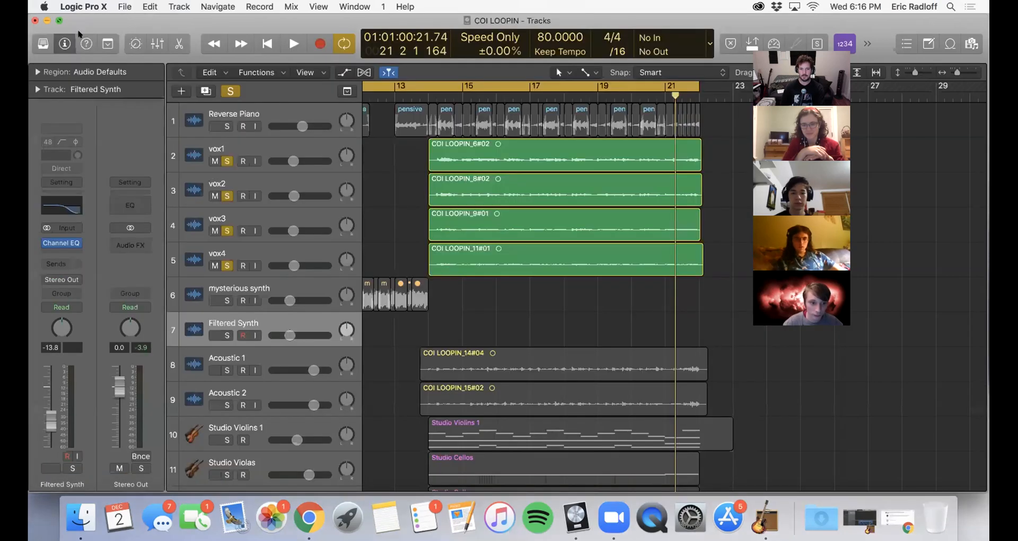
# - Close the Mixer and move the playhead back to bar 14
pyautogui.click(34, 20)
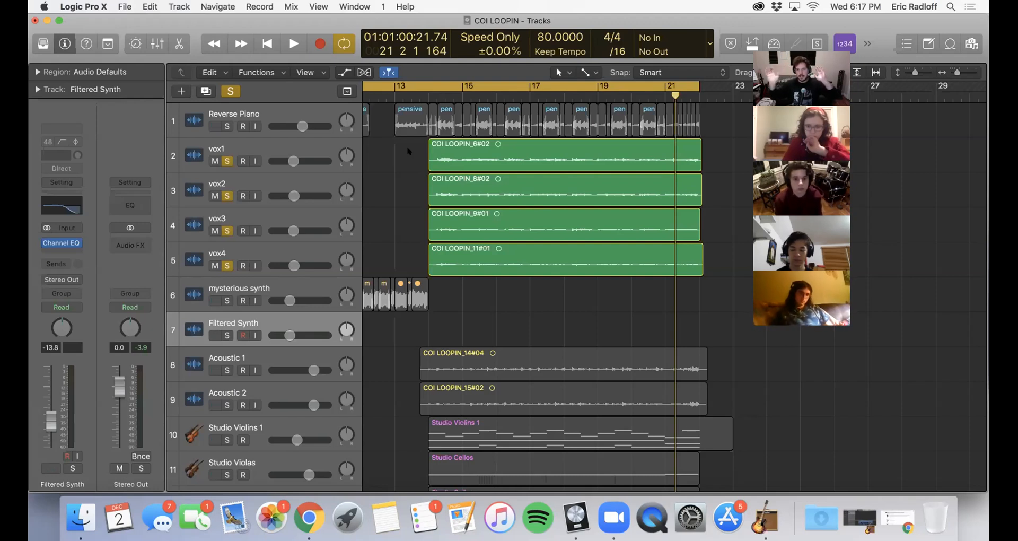
pyautogui.click(427, 95)
# - Unsolo vox2, vox3 and vox4 and start playback from bar 14
pyautogui.moveTo(227, 195); pyautogui.dragTo(231, 263)
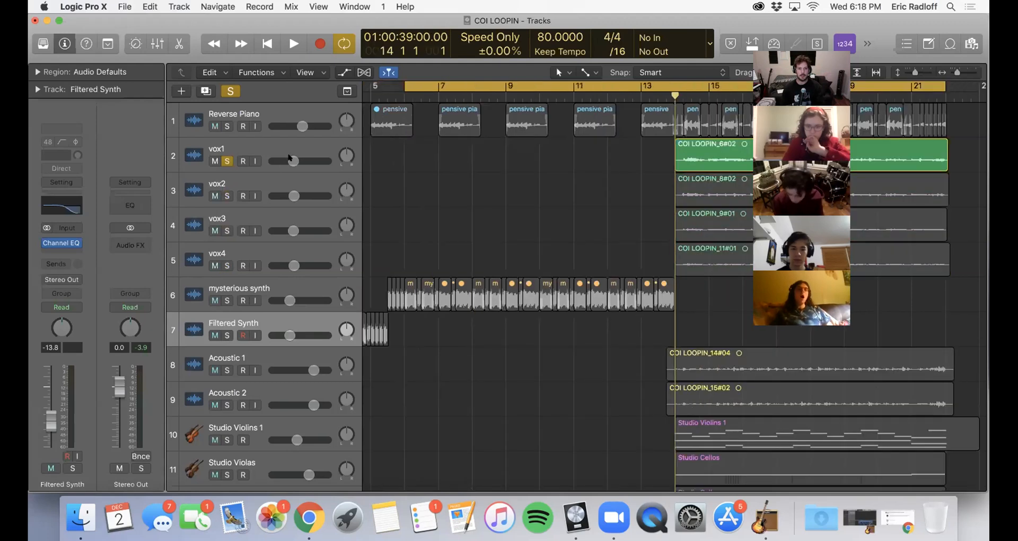
pyautogui.press('space')
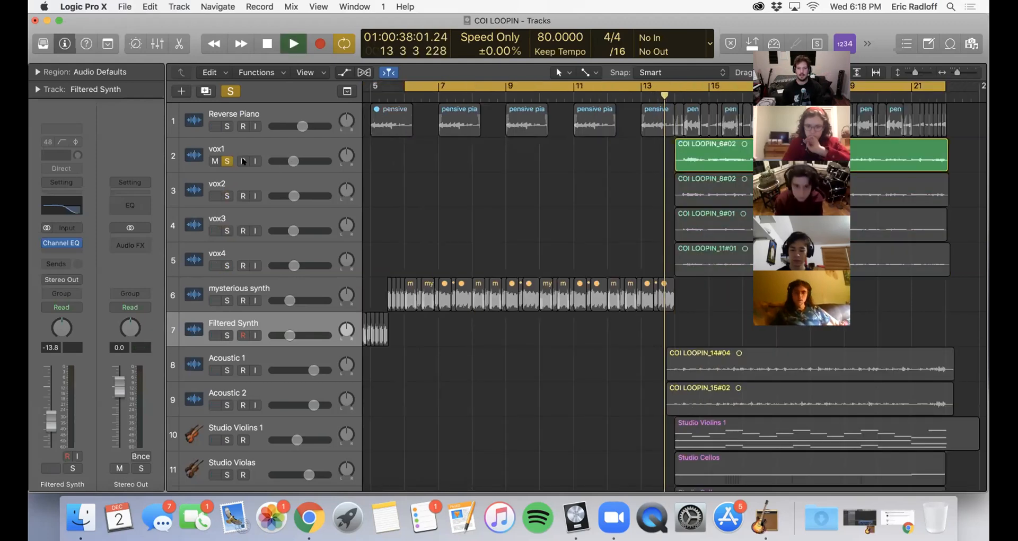
pyautogui.hscroll(5, 484, 170)
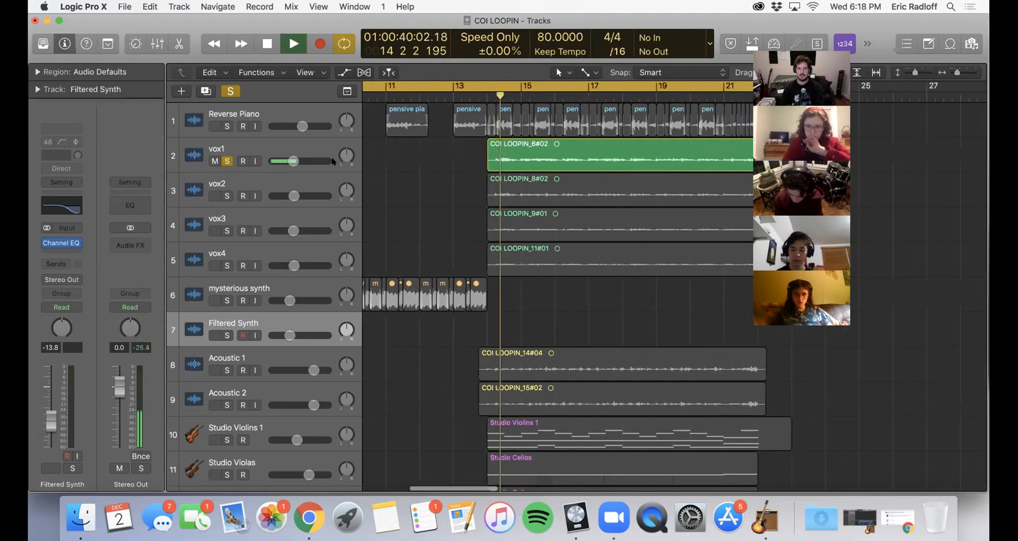
# - Set vox1's volume to -9.8 dB and pan to -1, unsolo it, and stop playback
pyautogui.moveTo(294, 161); pyautogui.dragTo(346, 128)
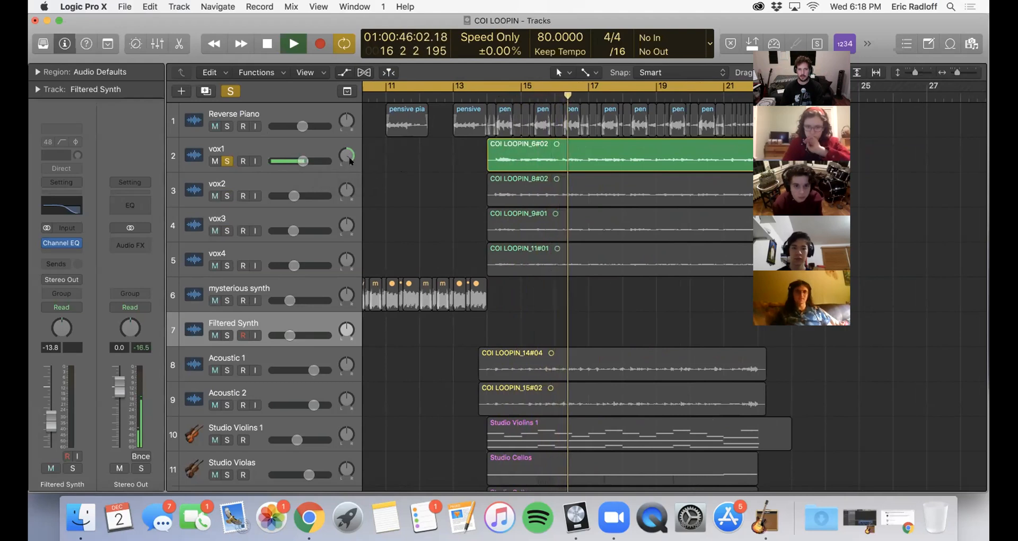
pyautogui.moveTo(350, 161); pyautogui.dragTo(350, 188)
pyautogui.click(227, 161)
pyautogui.press('space')
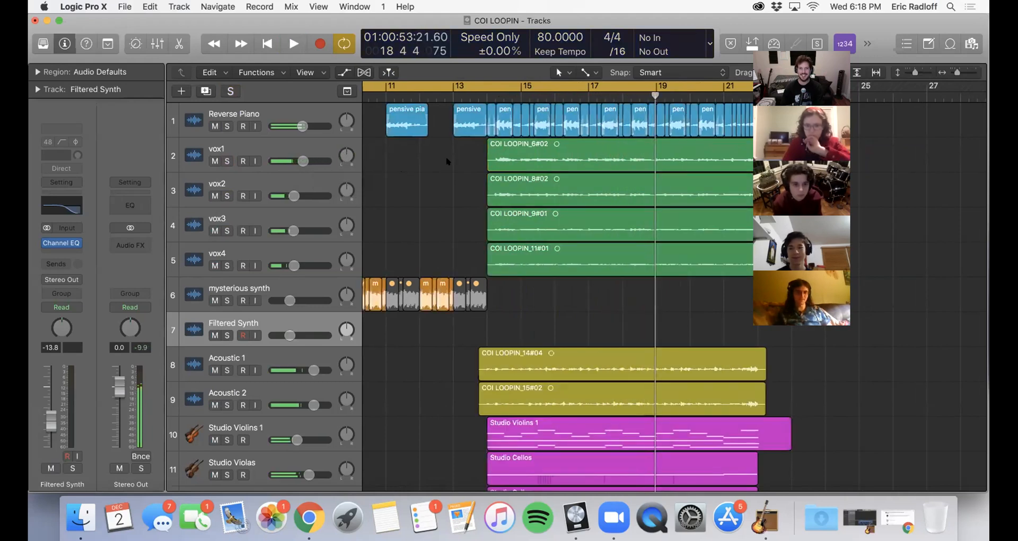
pyautogui.moveTo(302, 161); pyautogui.dragTo(294, 161)
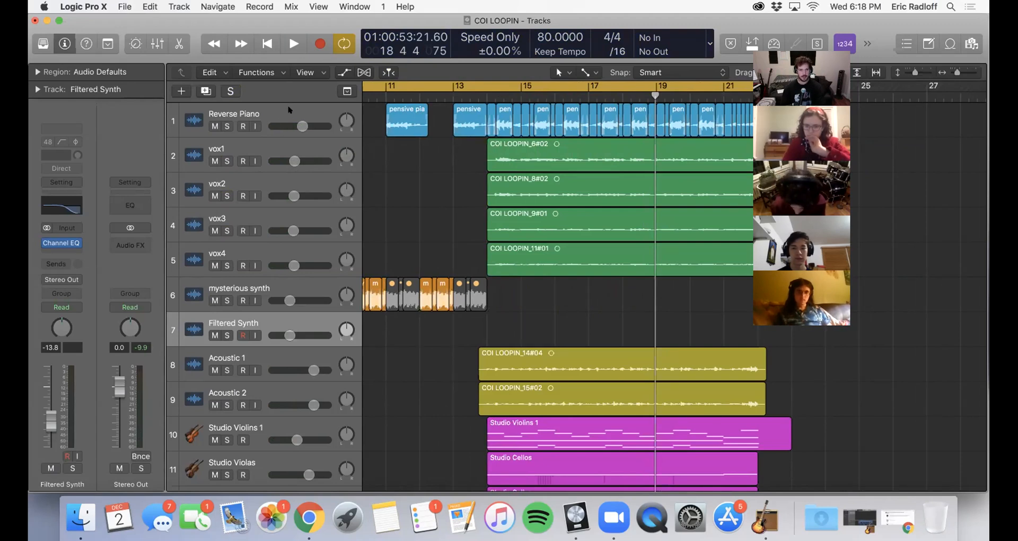
pyautogui.click(251, 148)
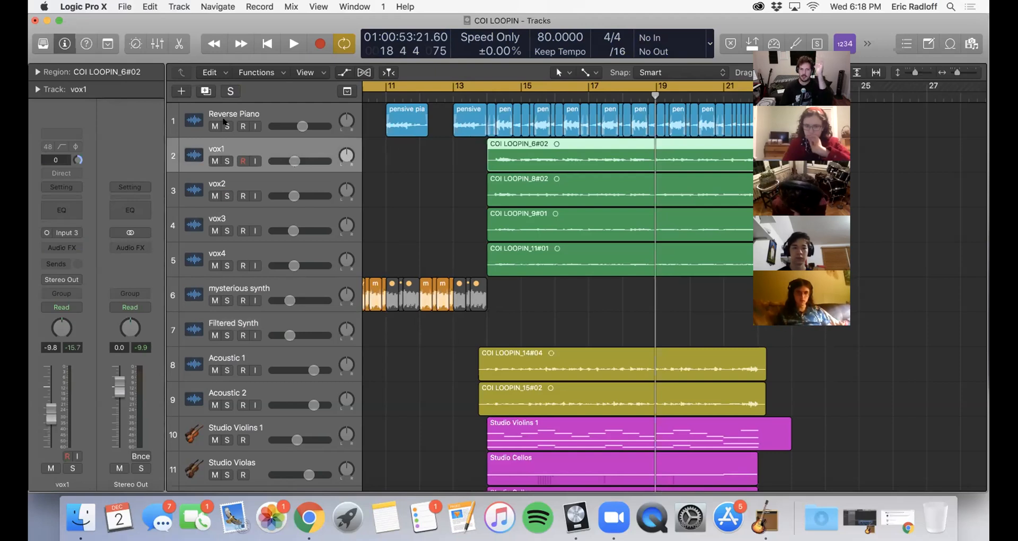
# - Pan vox1 to -46 and vox2 to -20, and pan vox3 toward the right
pyautogui.hscroll(-1, 233, 114)
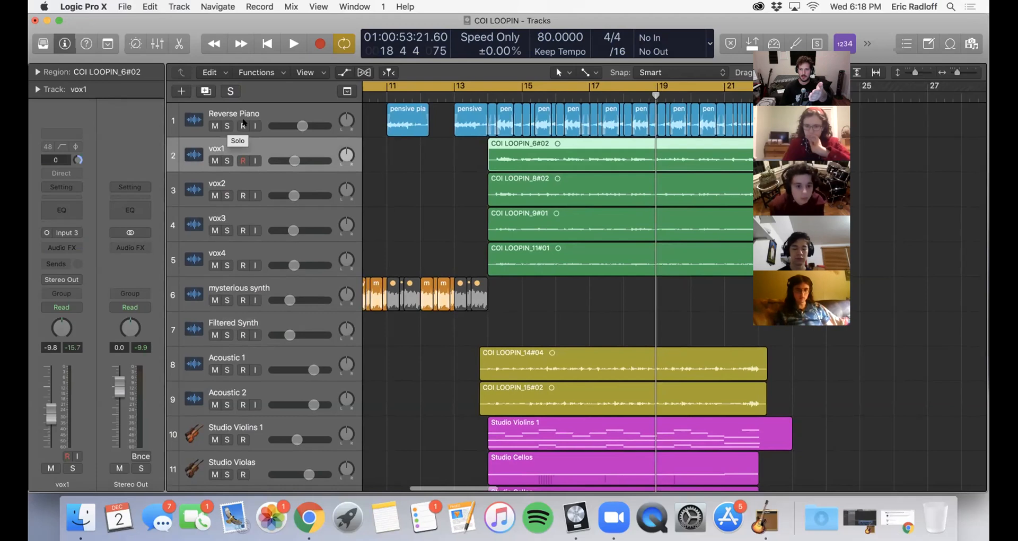
pyautogui.click(343, 151)
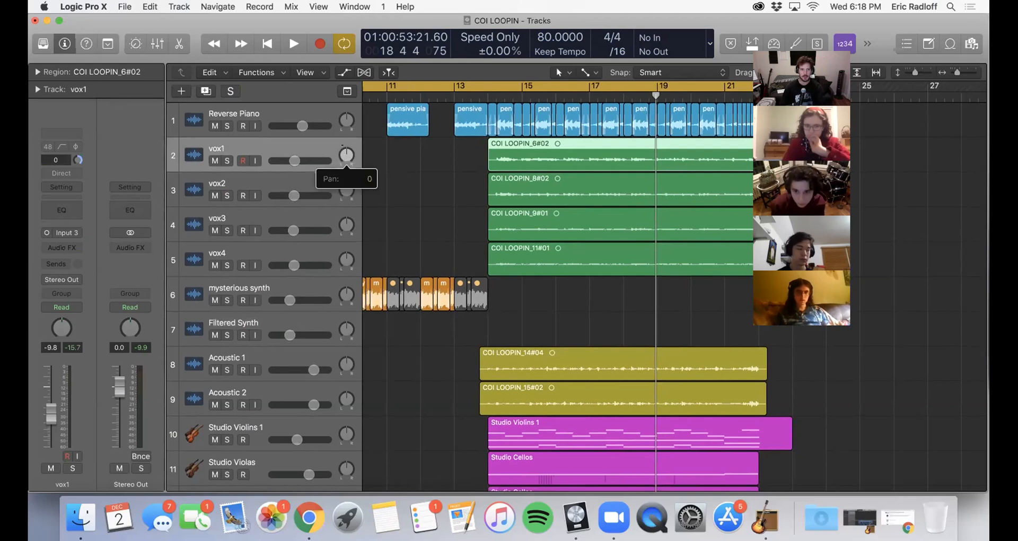
pyautogui.hscroll(1, 344, 172)
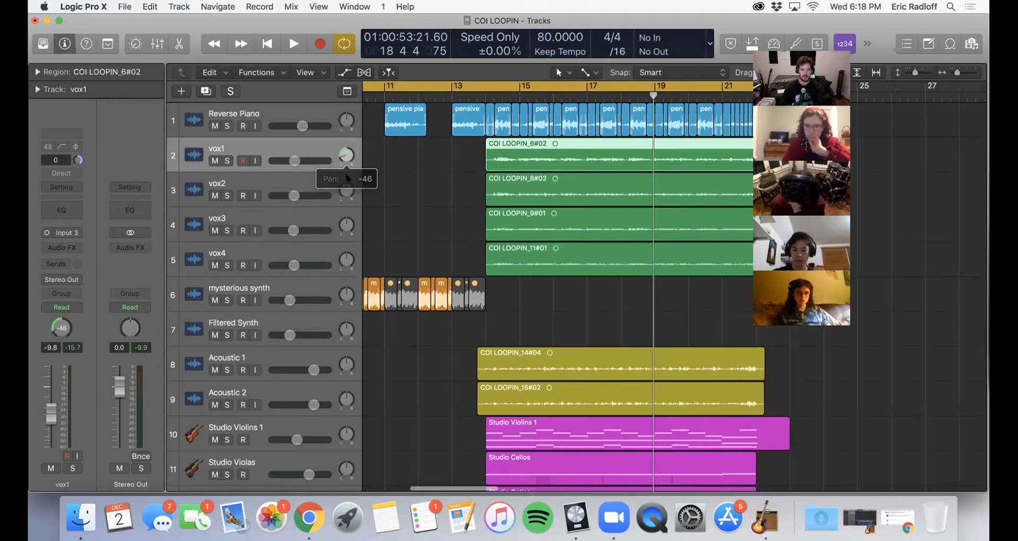
pyautogui.moveTo(343, 184); pyautogui.dragTo(343, 189)
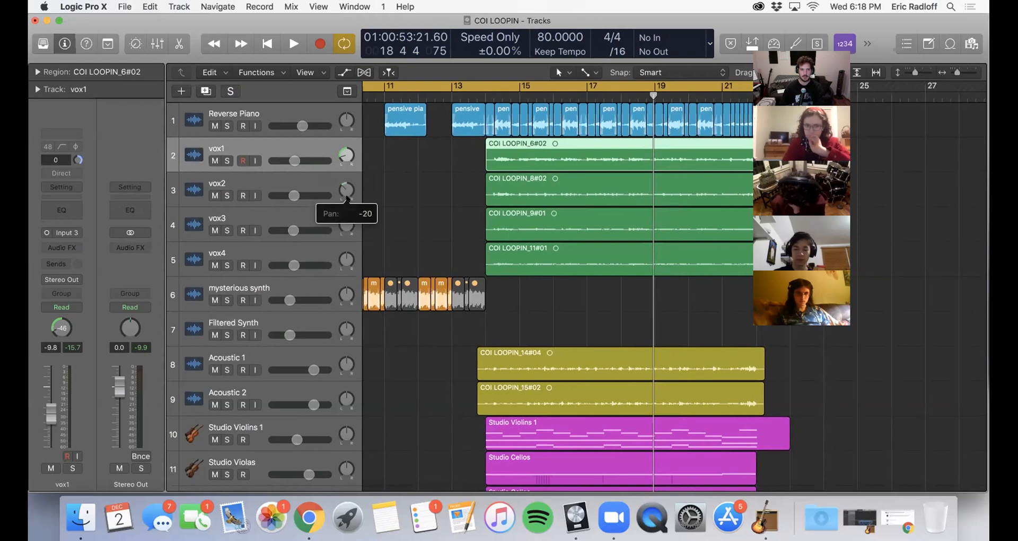
pyautogui.moveTo(346, 224)
pyautogui.mouseDown()
pyautogui.moveTo(348, 248)
pyautogui.moveTo(355, 224)
pyautogui.mouseUp()
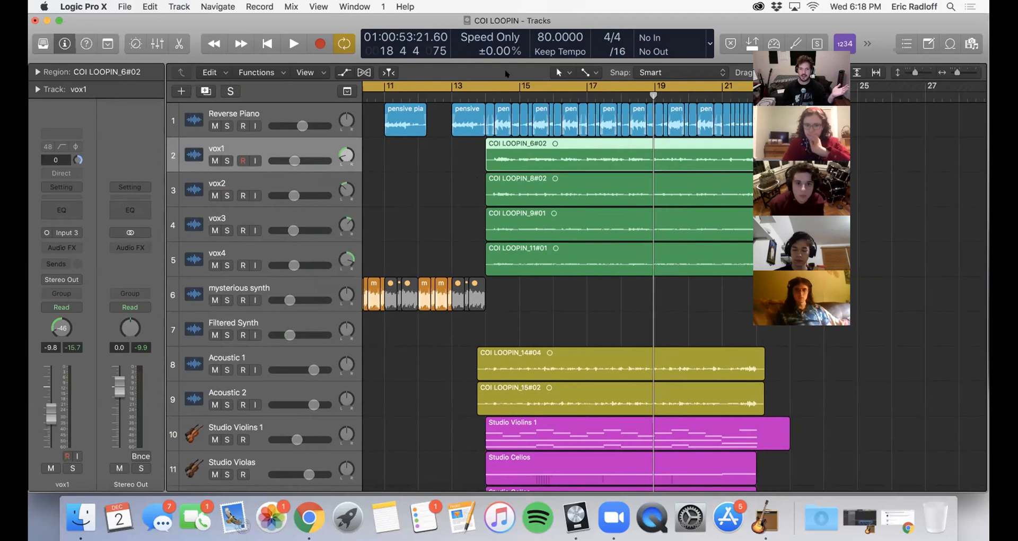
# - Solo Reverse Piano and vox1–vox4 and play them back from bar 14
pyautogui.moveTo(227, 126); pyautogui.dragTo(232, 265)
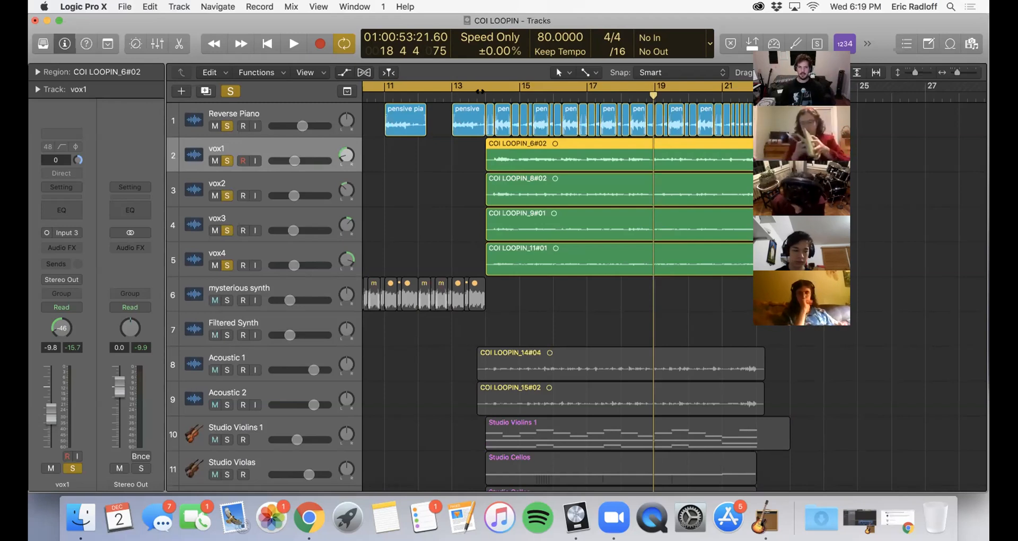
pyautogui.scroll(-1, 583, 96)
pyautogui.press('space')
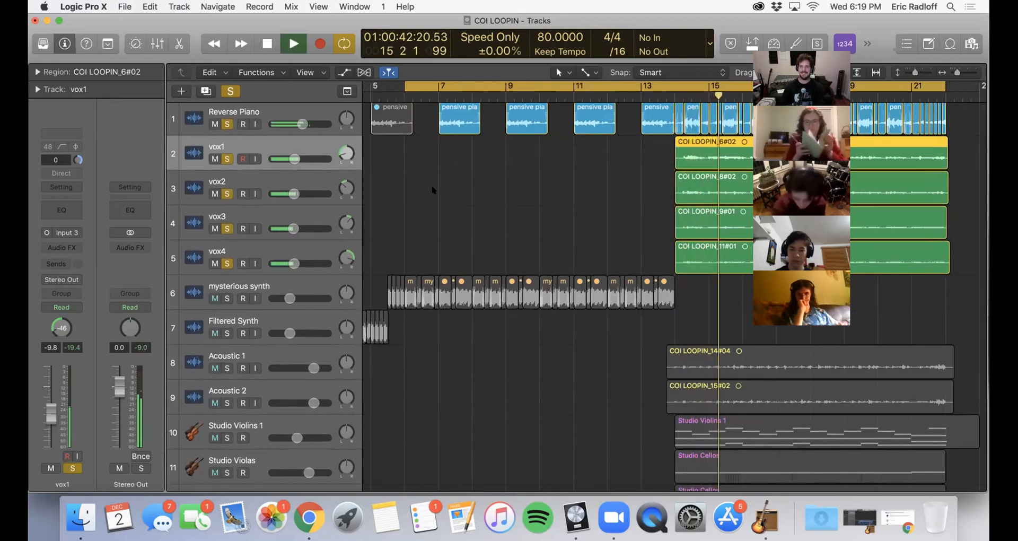
# - Stop playback near bar 15 and clear every track solo
pyautogui.press('space')
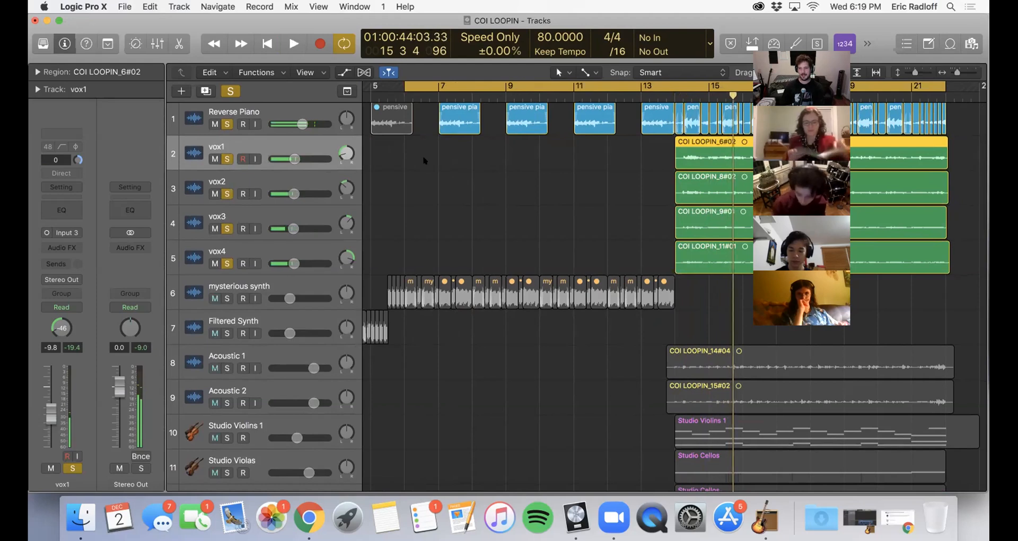
pyautogui.keyDown('alt'); pyautogui.click(227, 263); pyautogui.keyUp('alt')
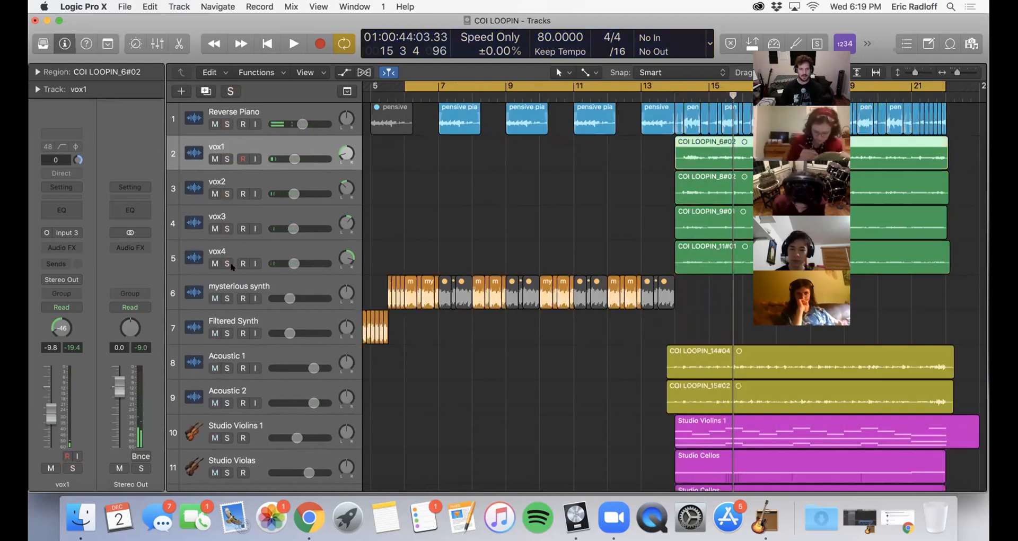
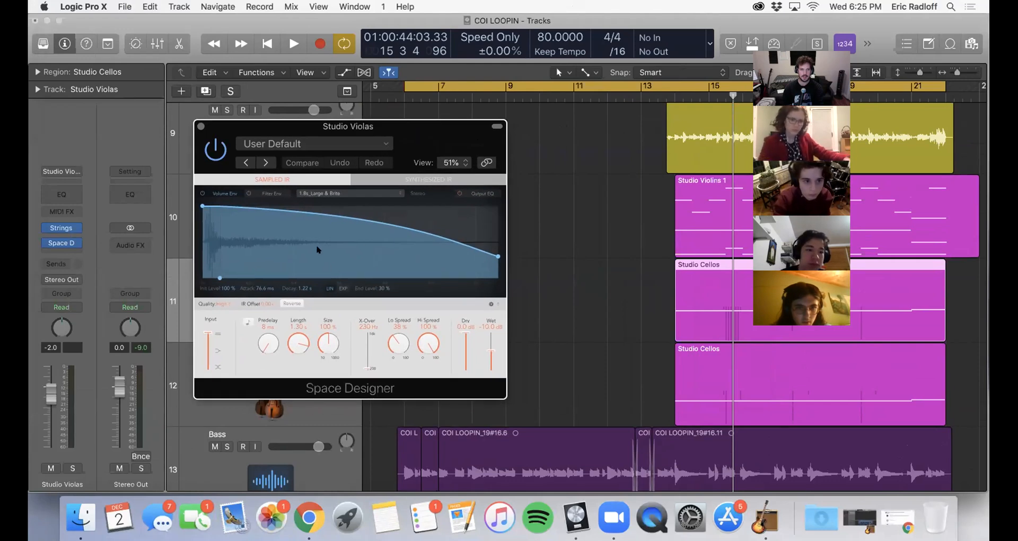
# - Open the preset list of the Studio Violas Space Designer reverb, still on User Default
pyautogui.click(341, 143)
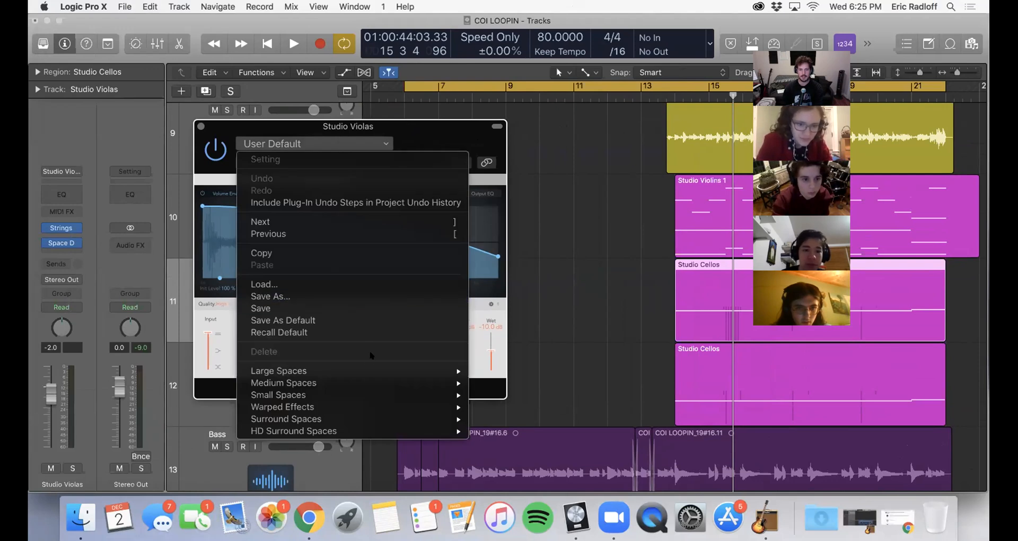
# - Load the Large Spaces > Halls > 09.9s Conservatory preset on the violas reverb and close its window
pyautogui.moveTo(366, 370)
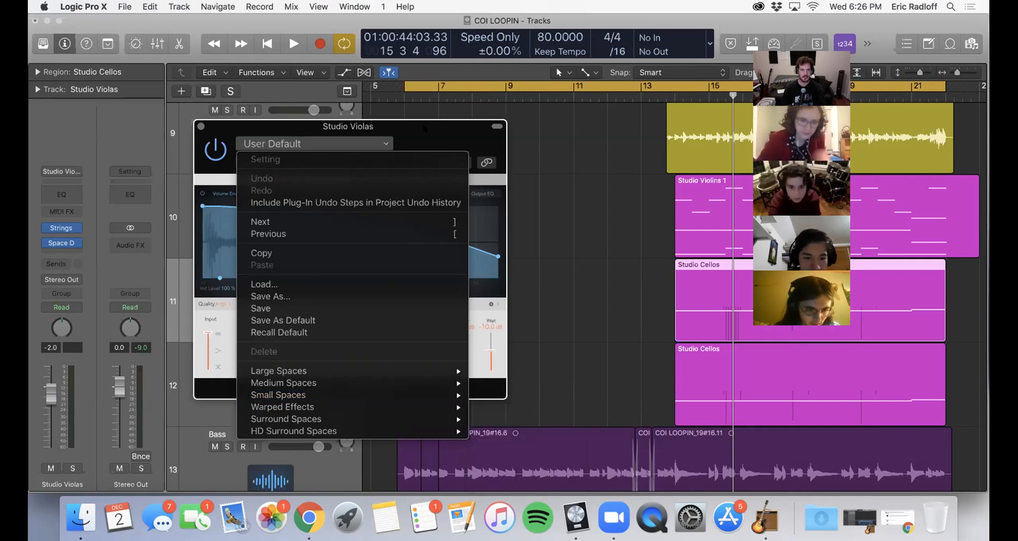
pyautogui.click(424, 129)
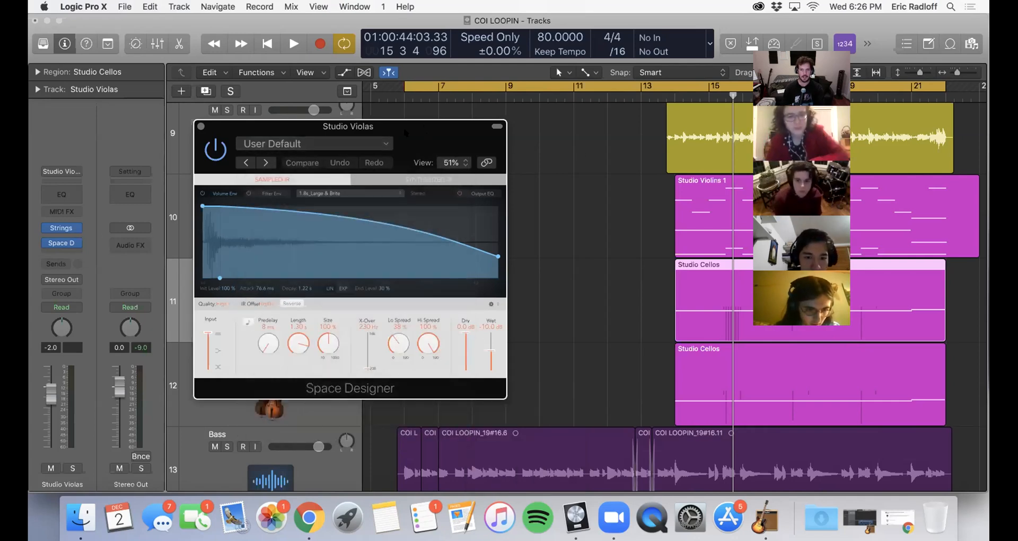
pyautogui.click(367, 144)
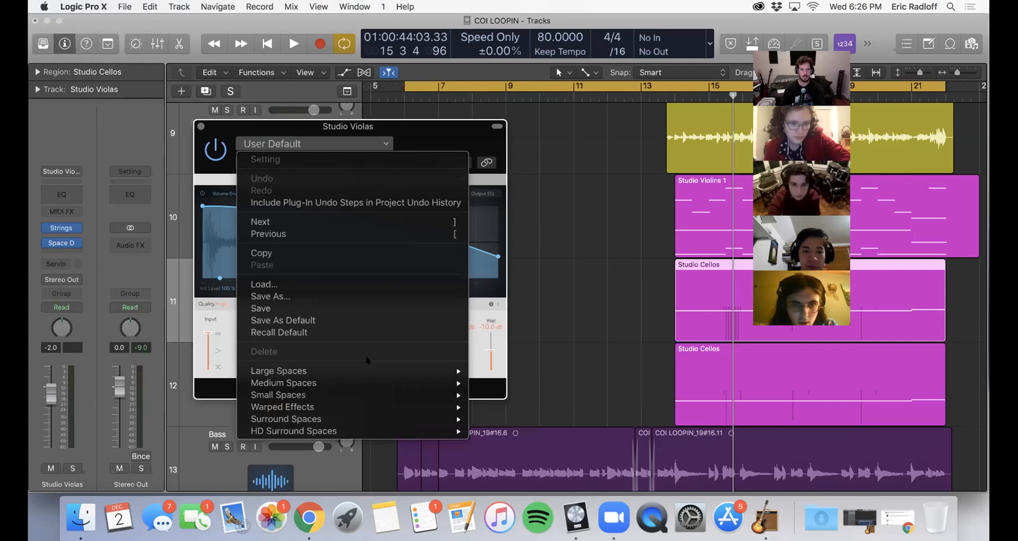
pyautogui.moveTo(339, 380)
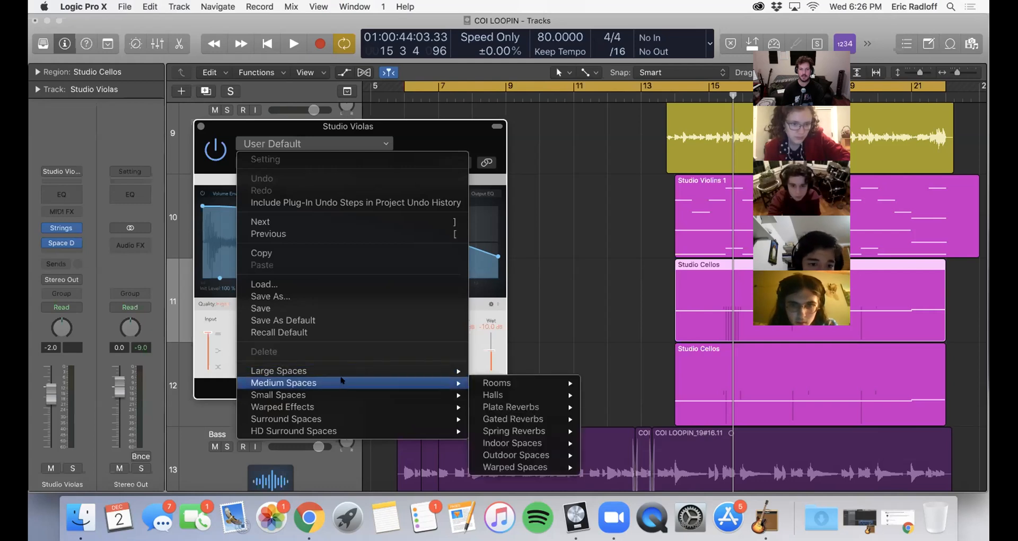
pyautogui.moveTo(522, 381)
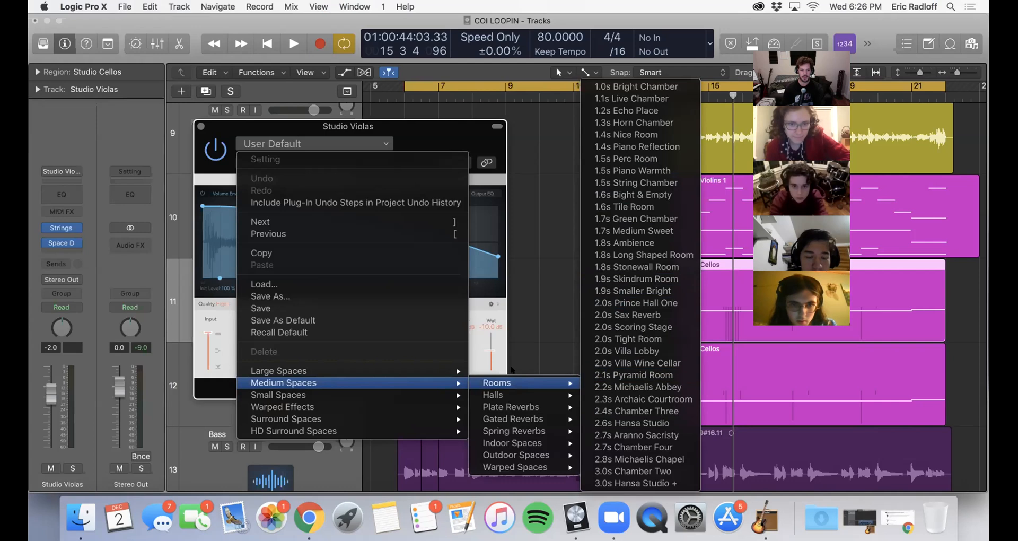
pyautogui.moveTo(380, 370)
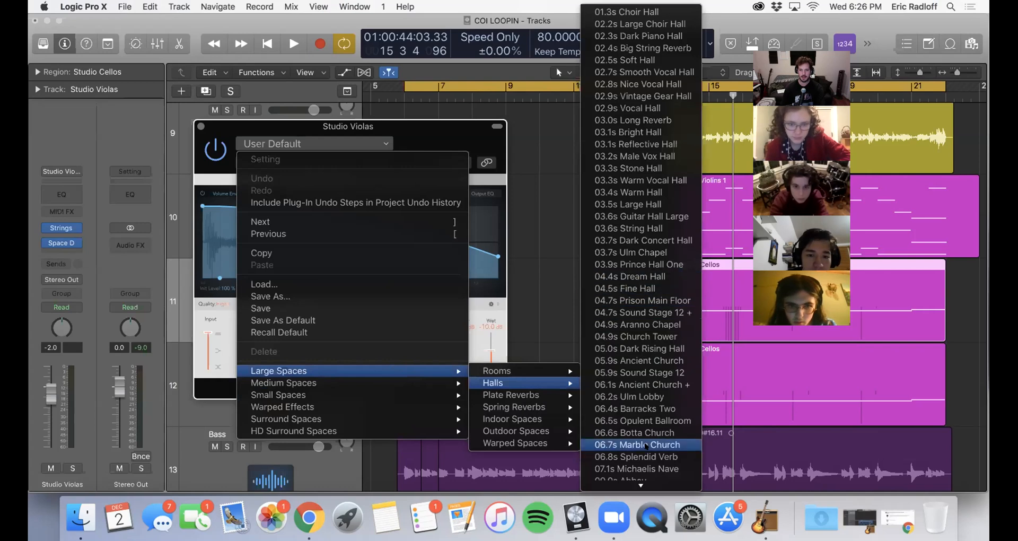
pyautogui.moveTo(640, 485)
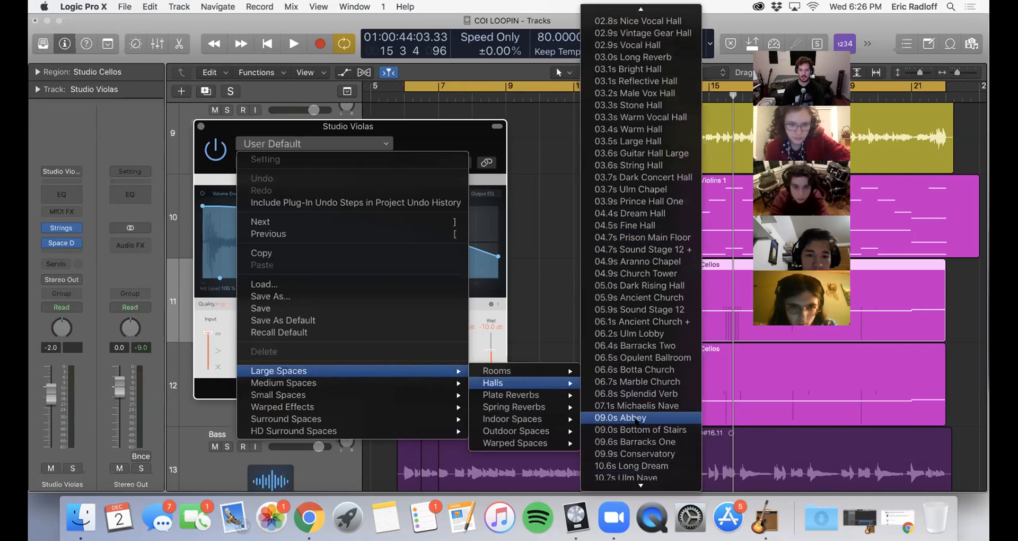
pyautogui.click(635, 453)
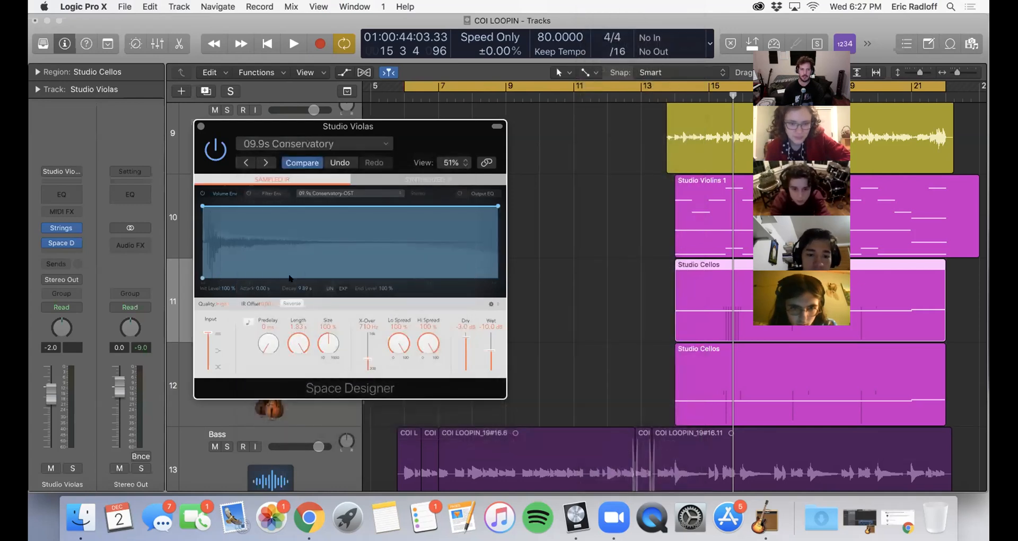
pyautogui.click(201, 126)
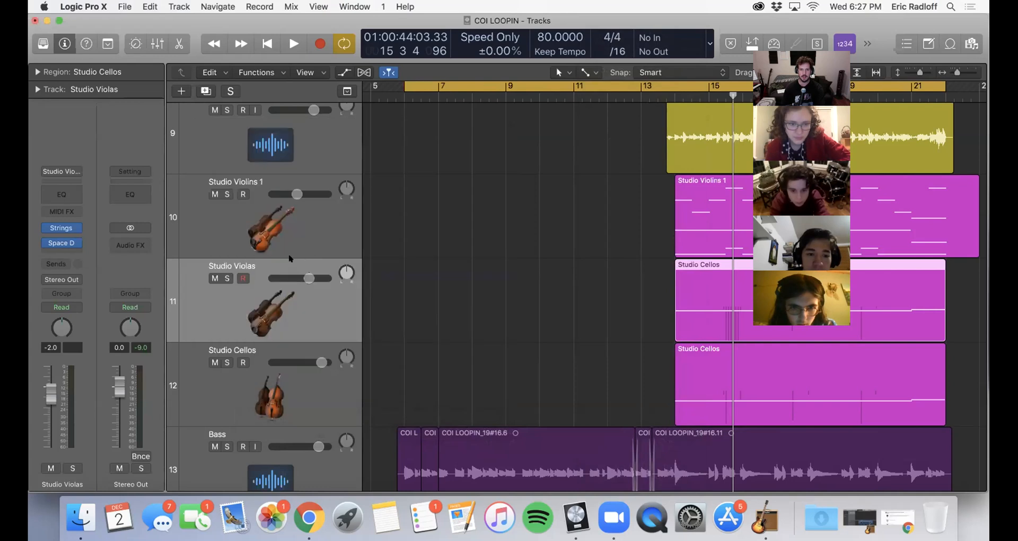
# - Solo Studio Violas and play it while raising its volume fader to 1.5 dB
pyautogui.click(227, 278)
pyautogui.hscroll(5, 597, 169)
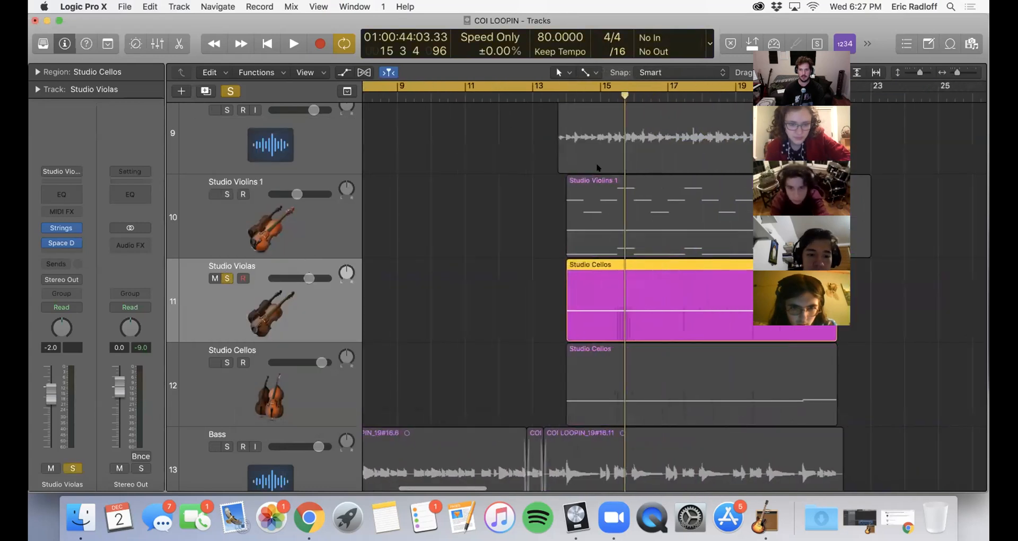
pyautogui.press('space')
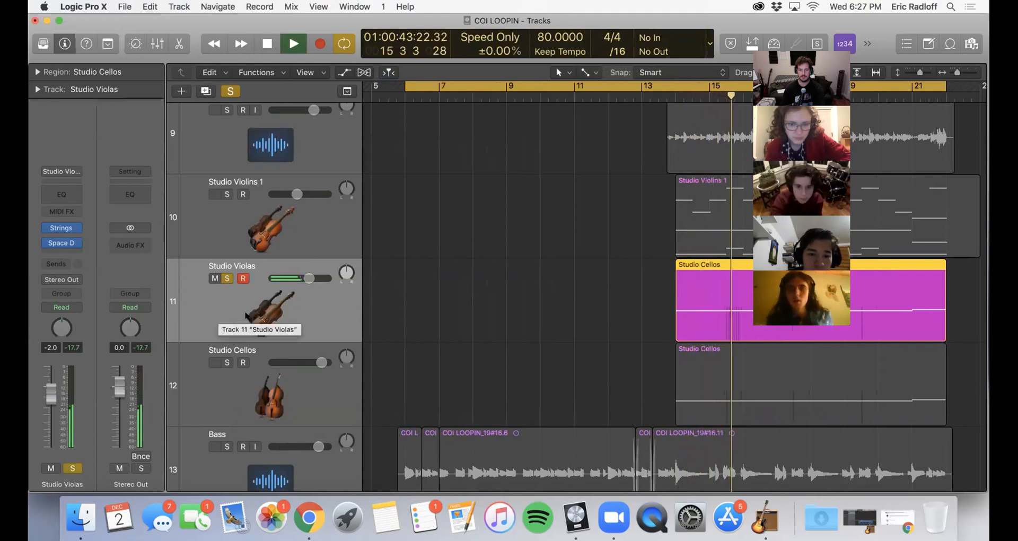
pyautogui.hscroll(5, 453, 292)
pyautogui.hscroll(3, 434, 295)
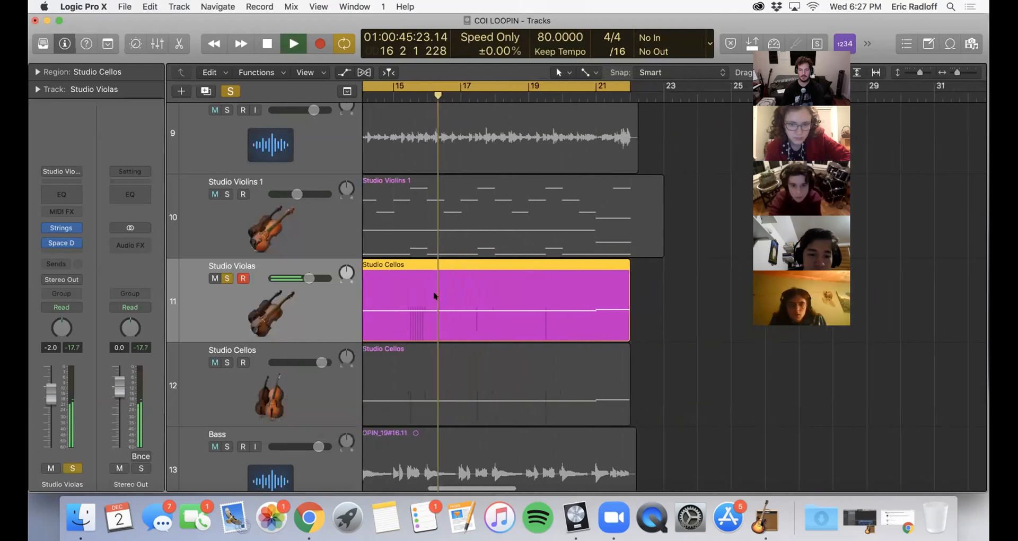
pyautogui.moveTo(308, 278); pyautogui.dragTo(318, 278)
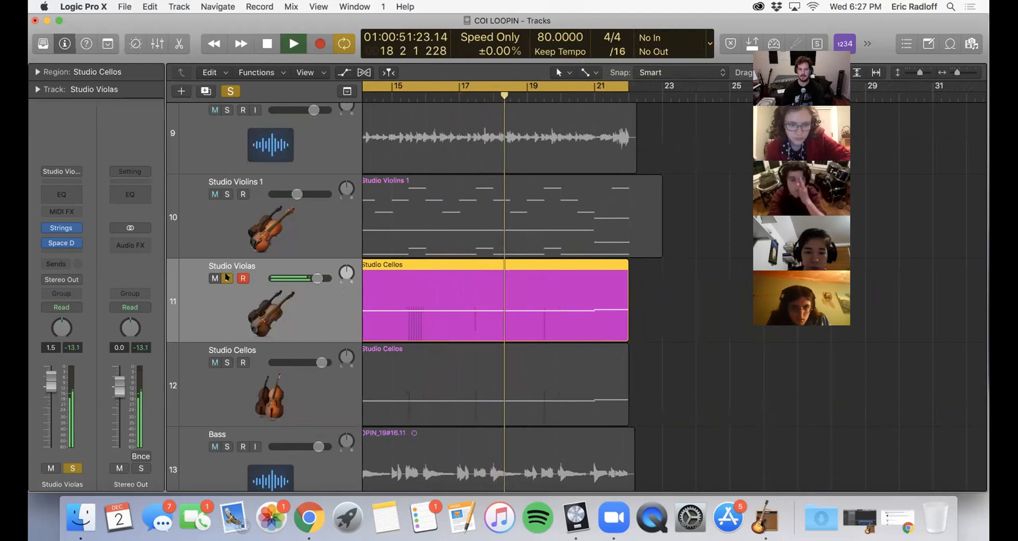
pyautogui.press('space')
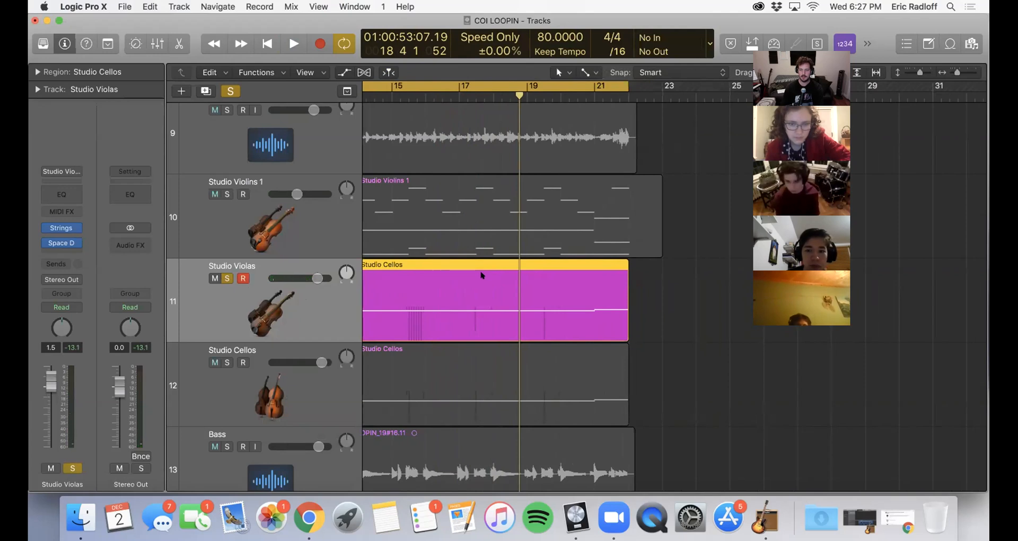
# - Replay the violas from bar 14 and bring the Space Designer reverb window back up
pyautogui.hscroll(-3, 510, 275)
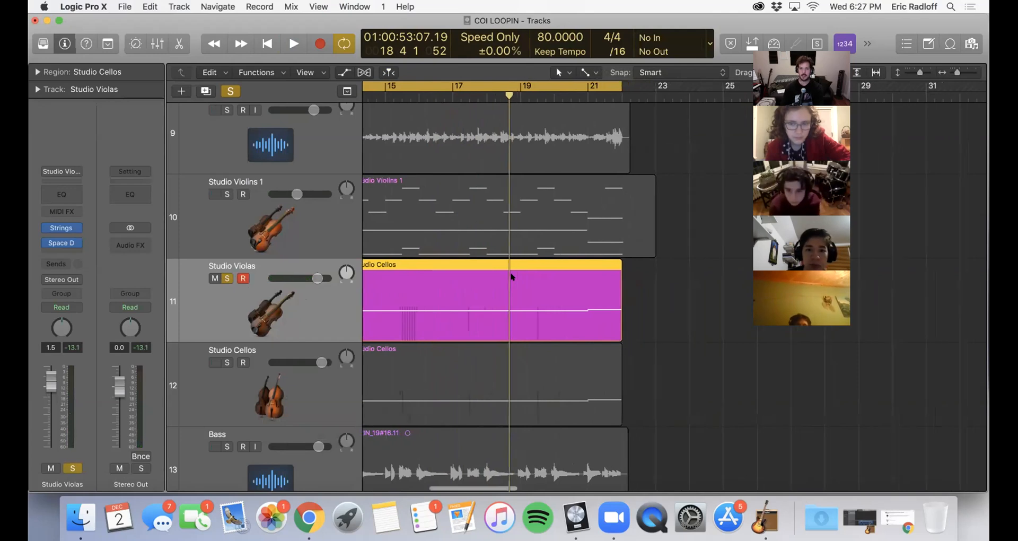
pyautogui.hscroll(-4, 511, 275)
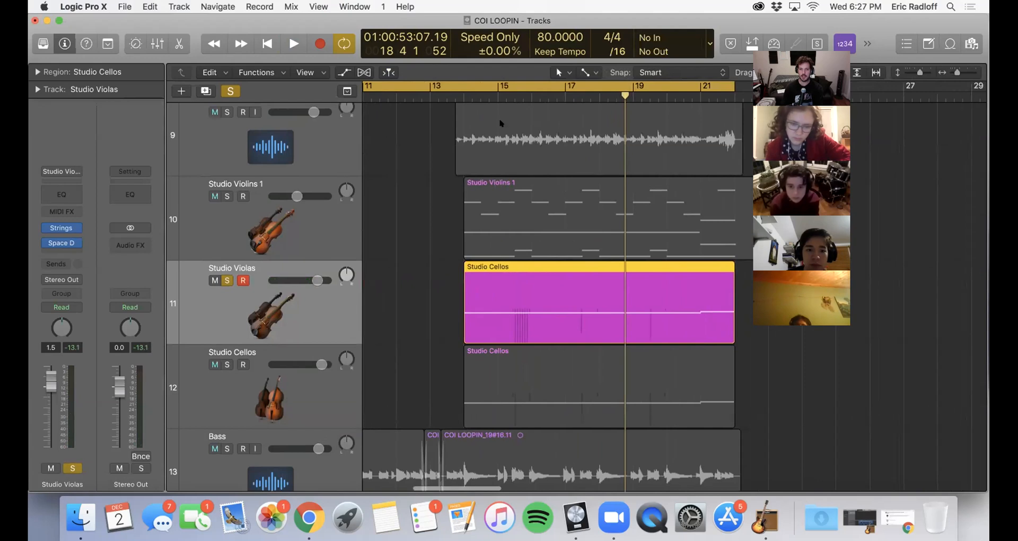
pyautogui.click(453, 93)
pyautogui.press('space')
pyautogui.hscroll(-10, 549, 141)
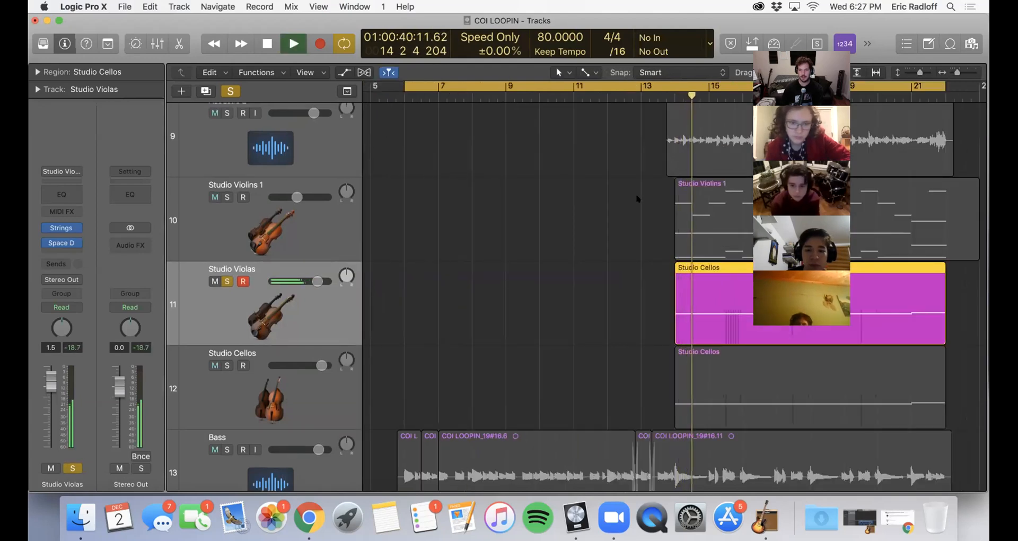
pyautogui.press('space')
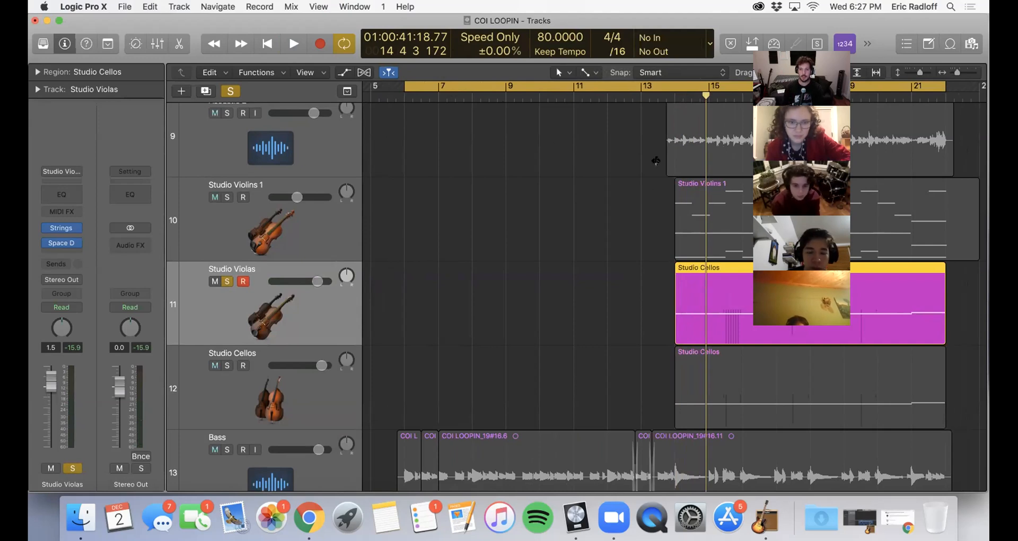
pyautogui.click(68, 244)
# - Switch the violas reverb to the Medium Spaces > Halls > 2.6s TV Studio preset and close the window
pyautogui.click(330, 145)
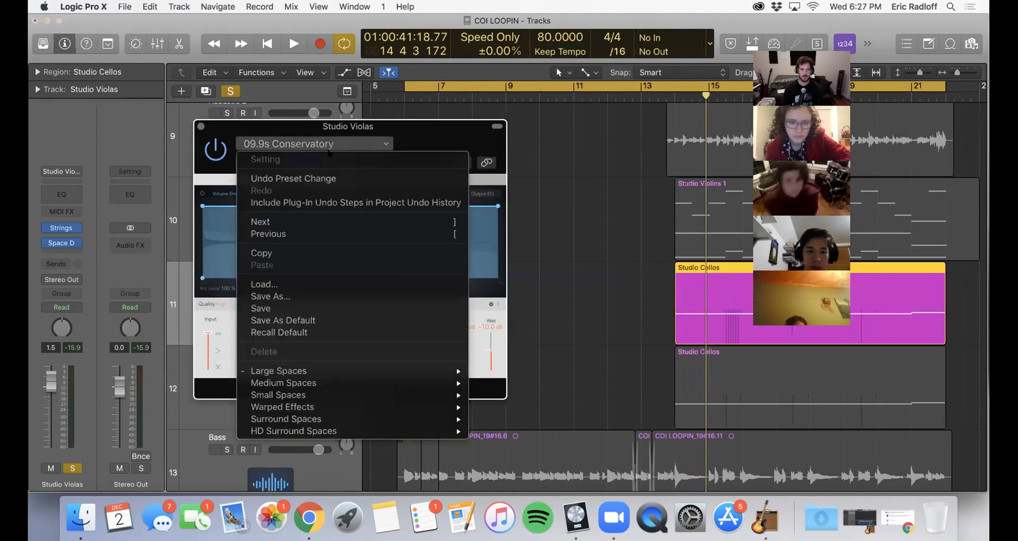
pyautogui.moveTo(493, 395)
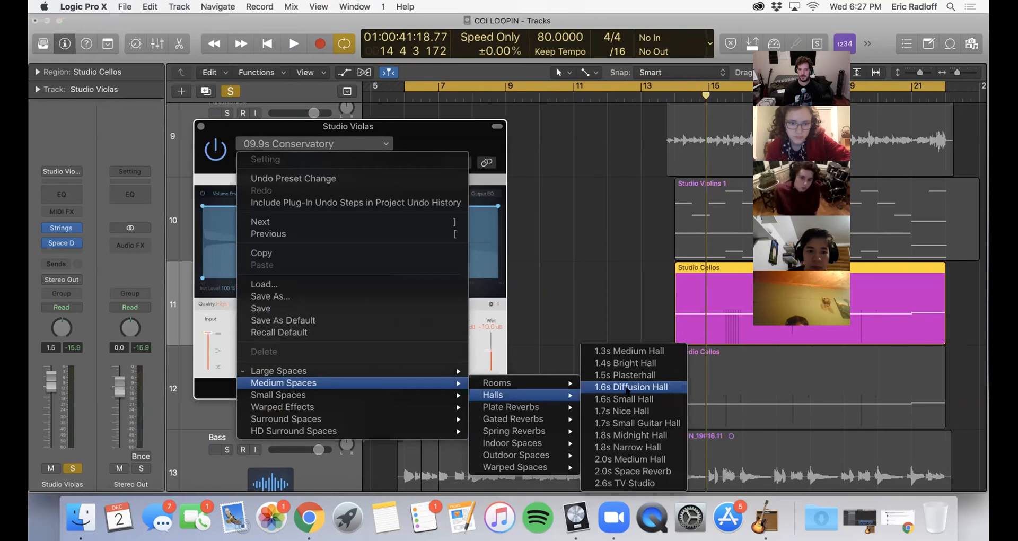
pyautogui.click(649, 481)
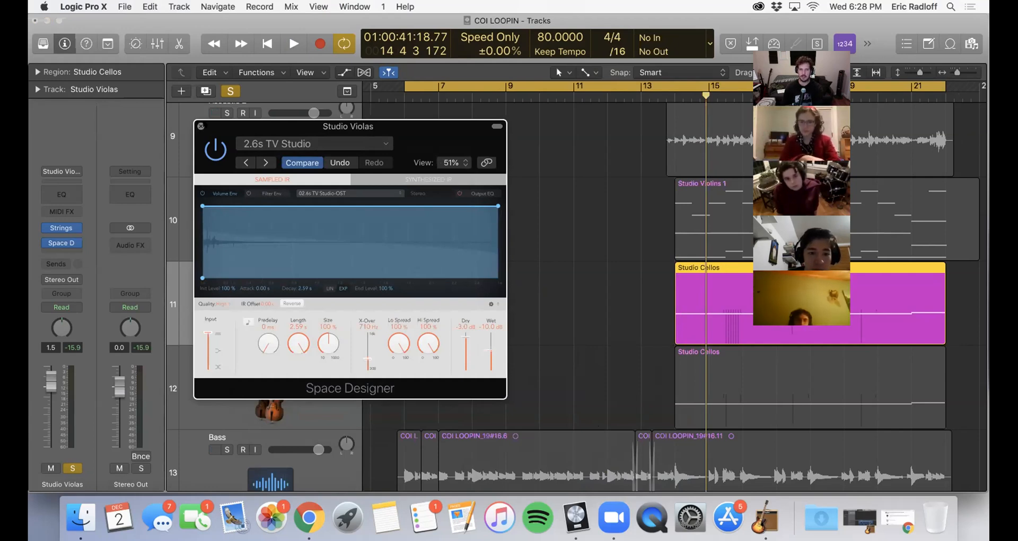
pyautogui.click(201, 126)
# - Play the soloed violas from bar 14 to hear the TV Studio reverb
pyautogui.hscroll(4, 554, 168)
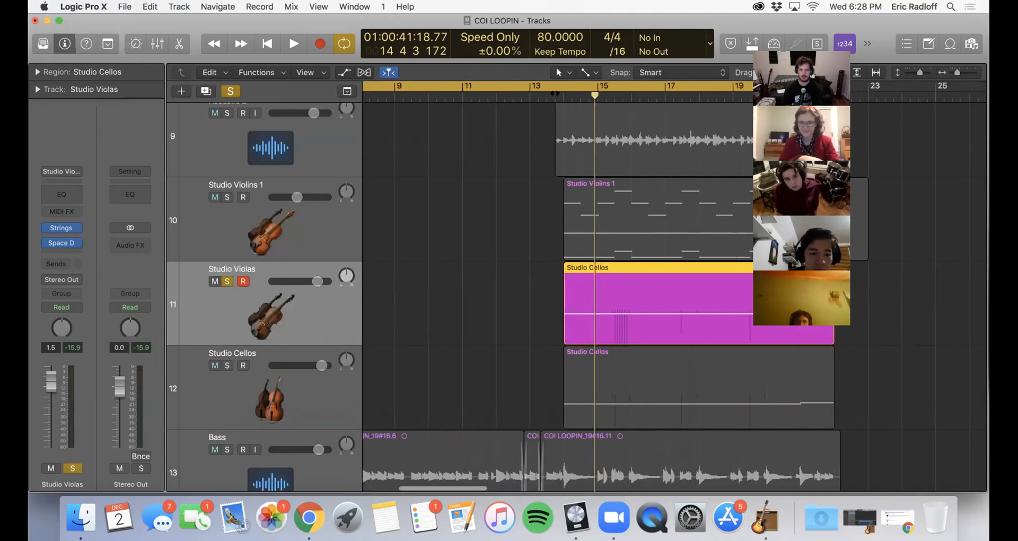
pyautogui.press('space')
pyautogui.hscroll(-4, 554, 132)
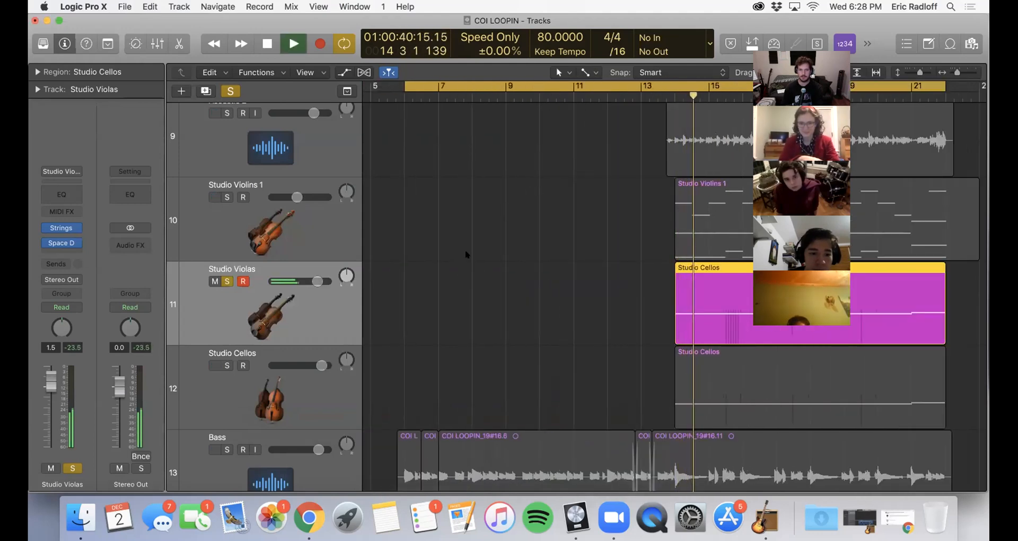
pyautogui.press('space')
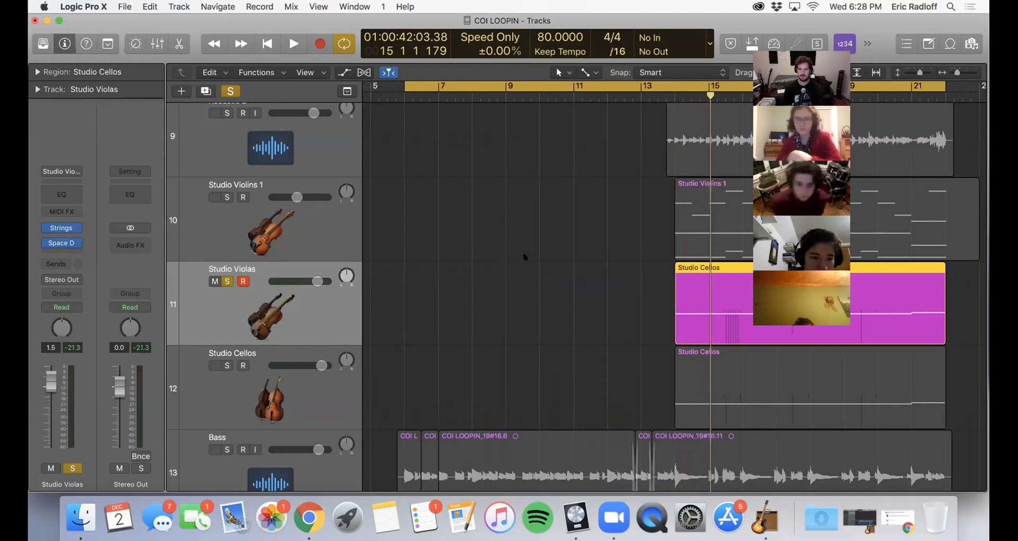
pyautogui.hscroll(3, 523, 256)
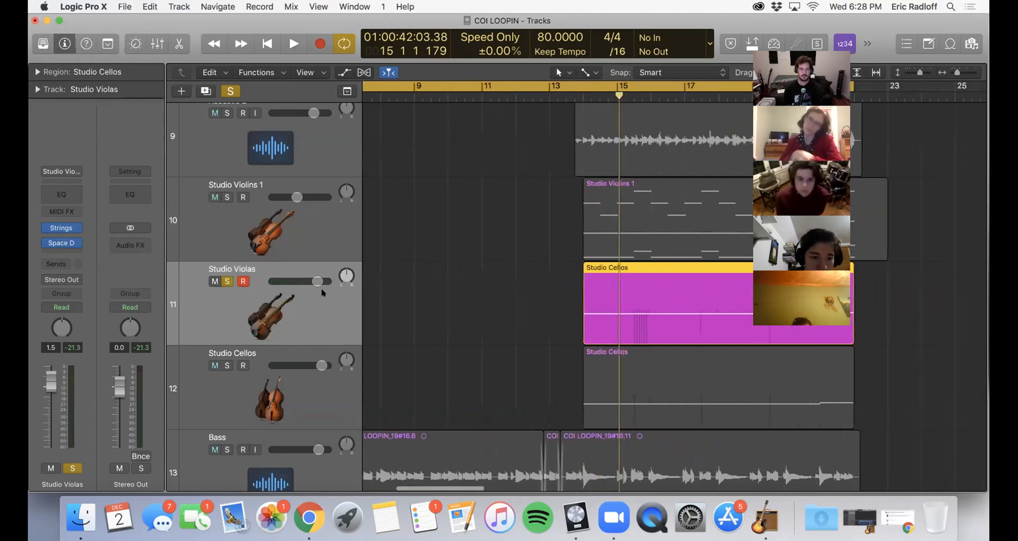
# - Change the violas reverb to the 03.6s String Hall preset and close the plug-in window
pyautogui.click(61, 243)
pyautogui.click(318, 143)
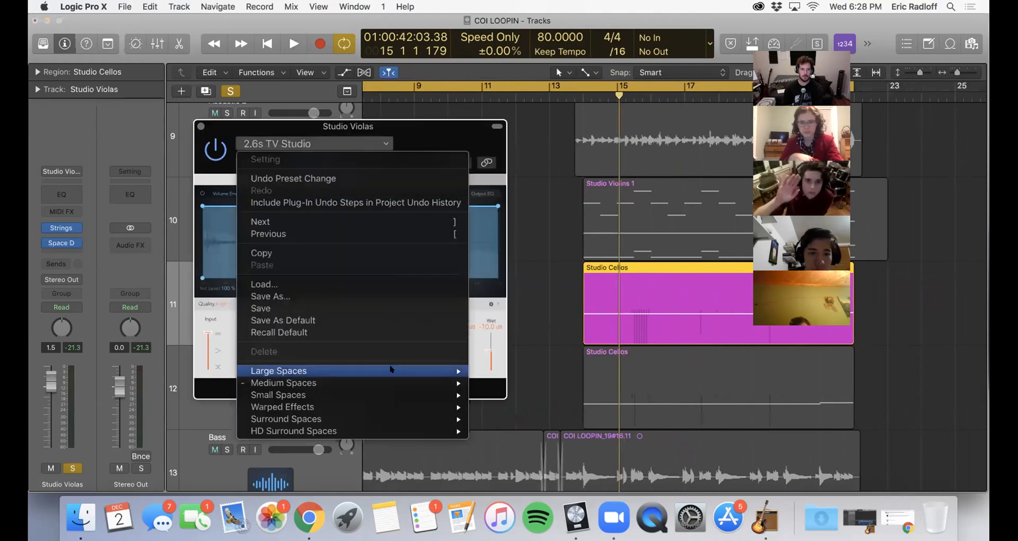
pyautogui.moveTo(390, 369)
pyautogui.moveTo(530, 381)
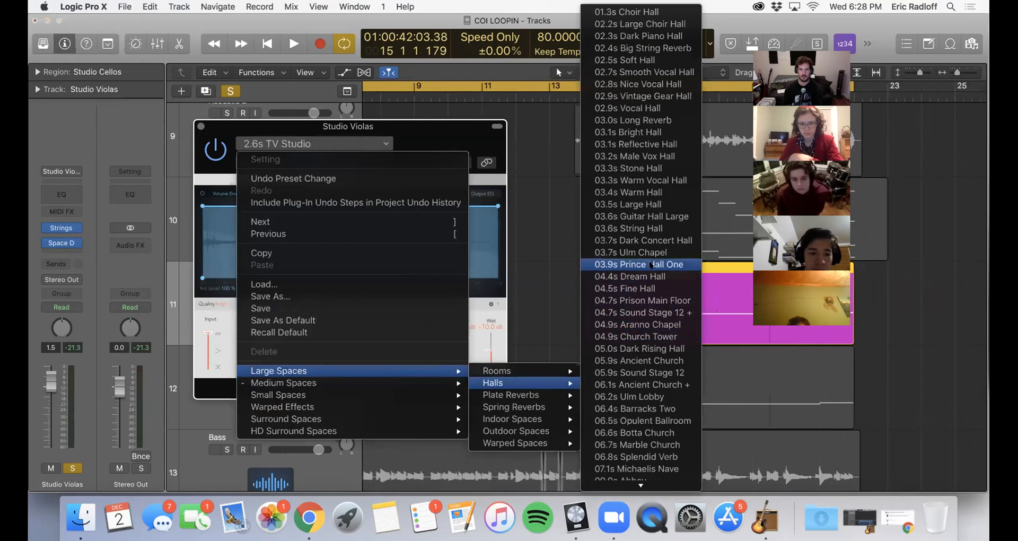
pyautogui.click(657, 228)
pyautogui.click(201, 127)
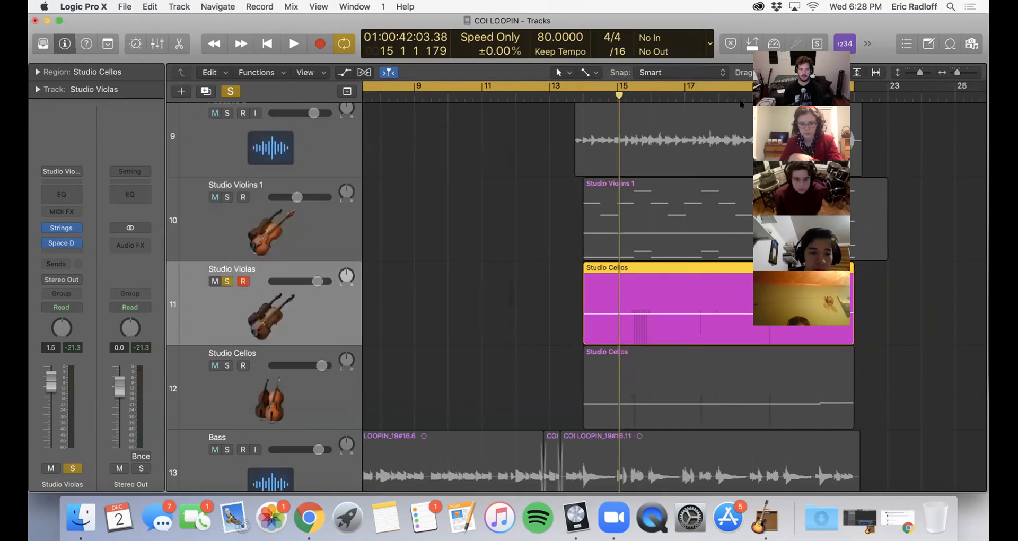
# - Play the violas briefly from bar 14 to audition the String Hall reverb
pyautogui.press('space')
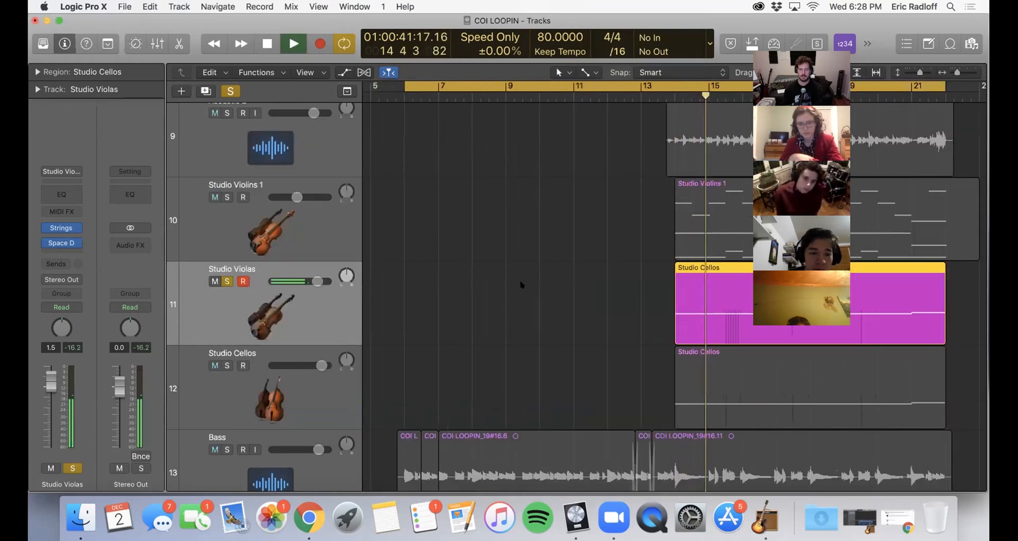
pyautogui.press('space')
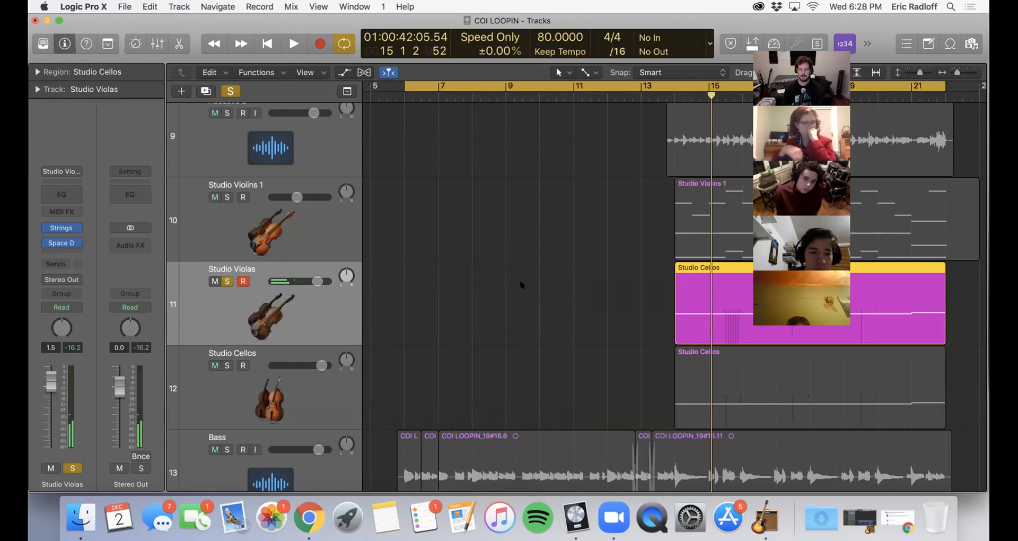
pyautogui.hscroll(5, 521, 285)
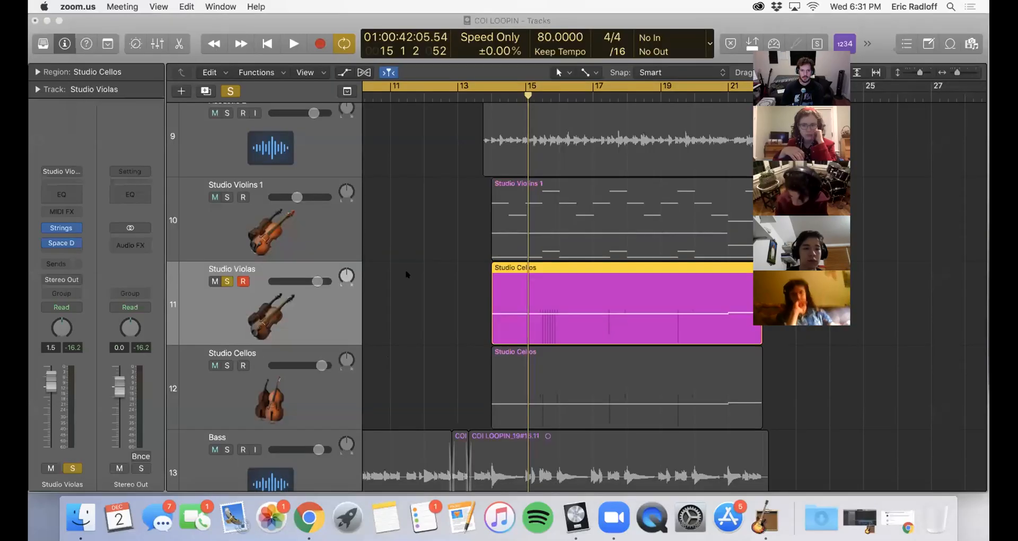
# - Bring the Logic project back to the front and shrink track heights so tracks 9–16 fit
pyautogui.click(424, 297)
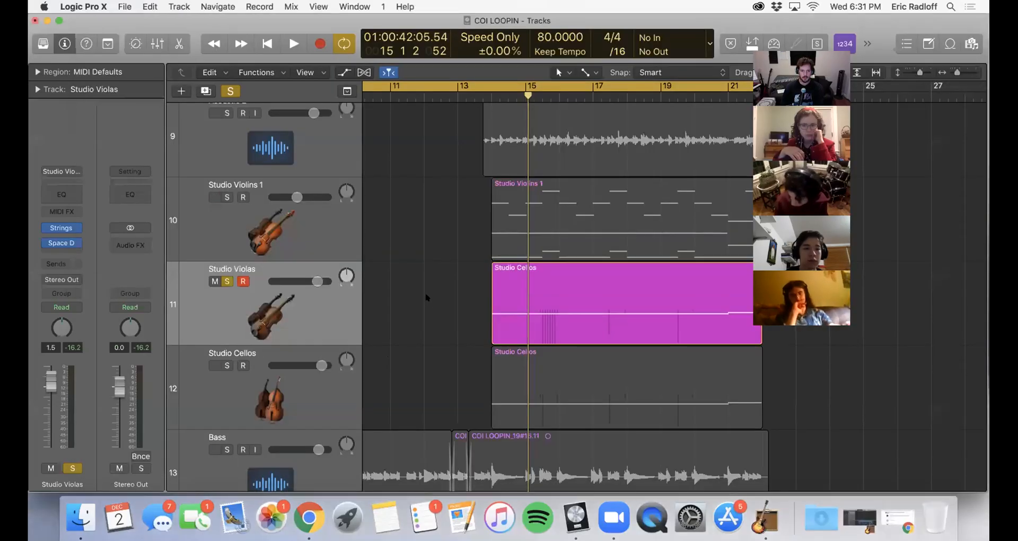
pyautogui.scroll(-5, 432, 303)
pyautogui.scroll(-1, 432, 303)
pyautogui.press('super+Up')
pyautogui.press('super+Up')
pyautogui.press('super+Up')
pyautogui.press('super+Up')
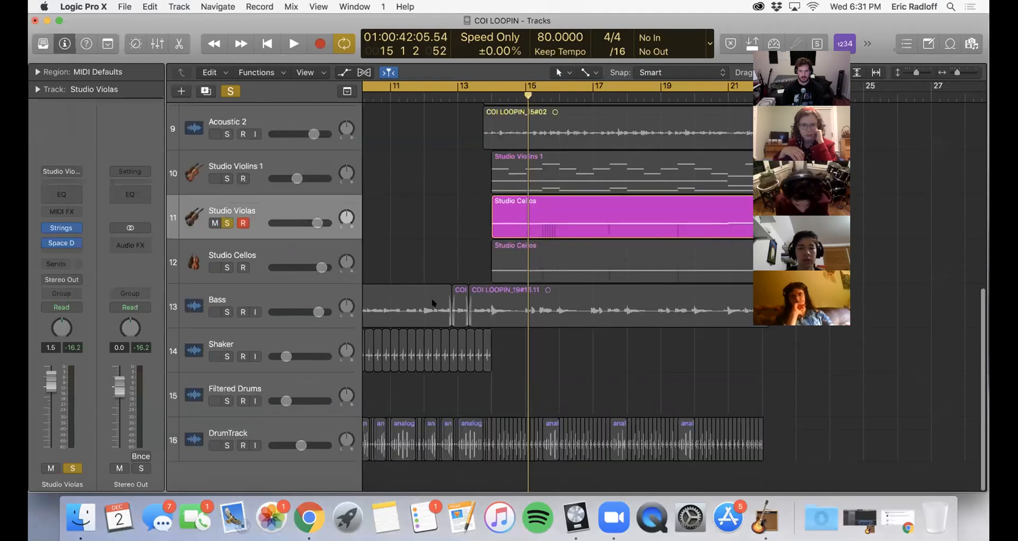
pyautogui.scroll(5, 443, 299)
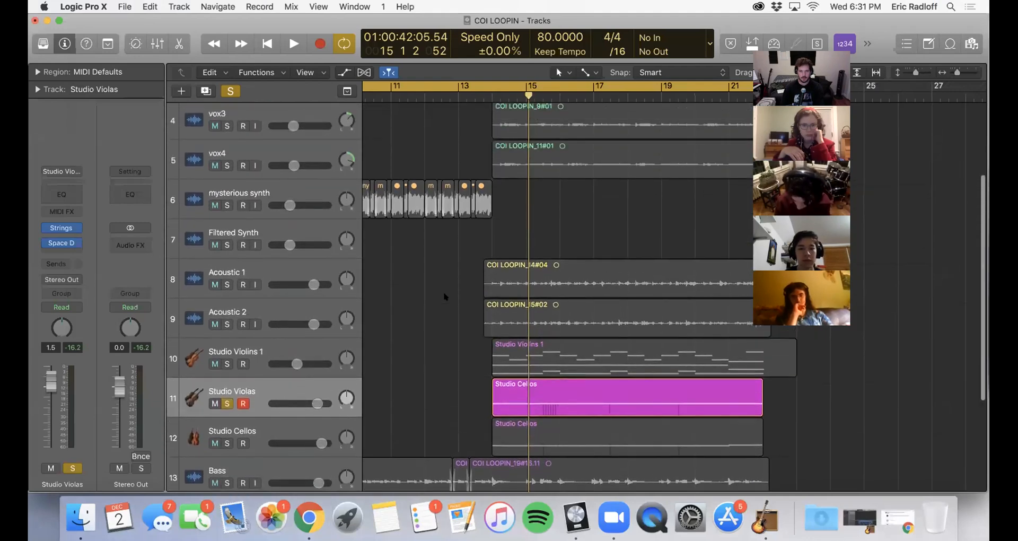
# - Solo vox1 through vox4 and remove the solo from Studio Violas
pyautogui.scroll(3, 444, 297)
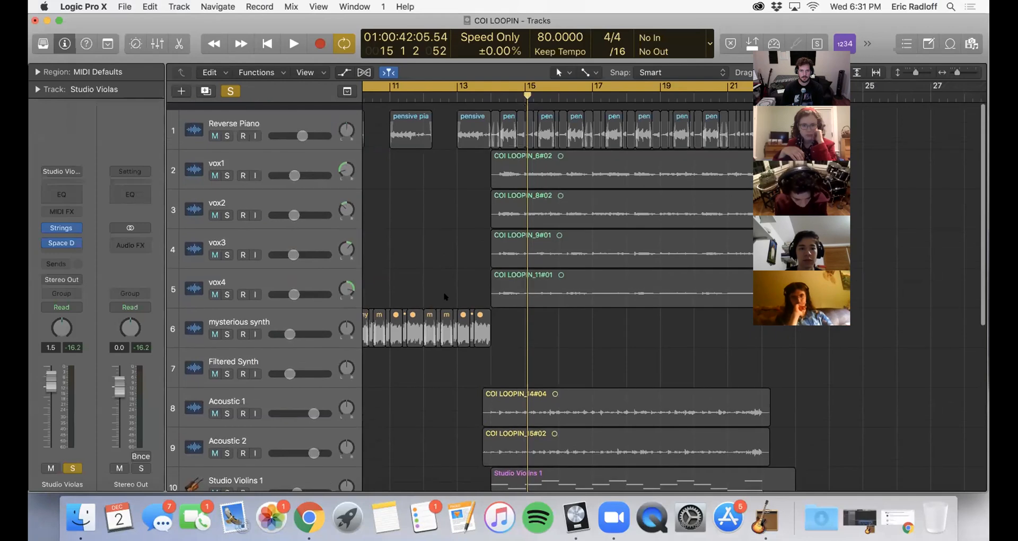
pyautogui.click(272, 157)
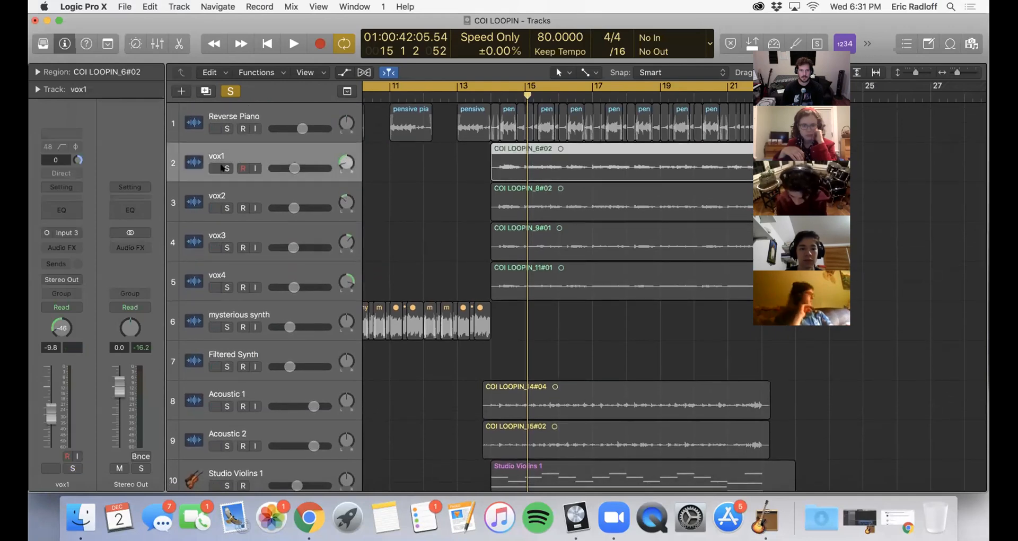
pyautogui.scroll(-1, 224, 164)
pyautogui.moveTo(226, 164); pyautogui.dragTo(227, 280)
pyautogui.scroll(-5, 420, 247)
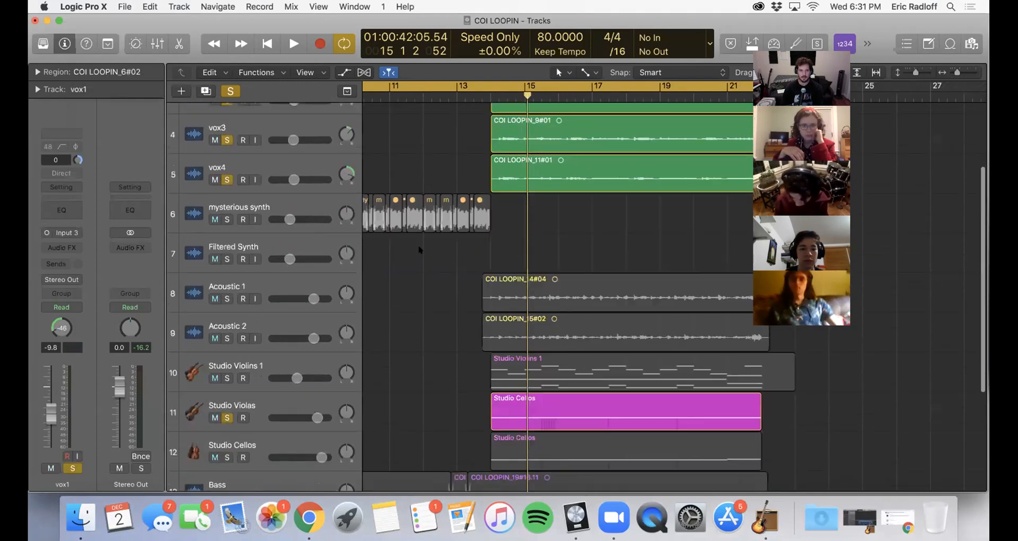
pyautogui.click(227, 332)
pyautogui.scroll(5, 227, 332)
# - Play the soloed vocal tracks from bar 14, then stop
pyautogui.click(481, 91)
pyautogui.press('space')
pyautogui.hscroll(-5, 530, 159)
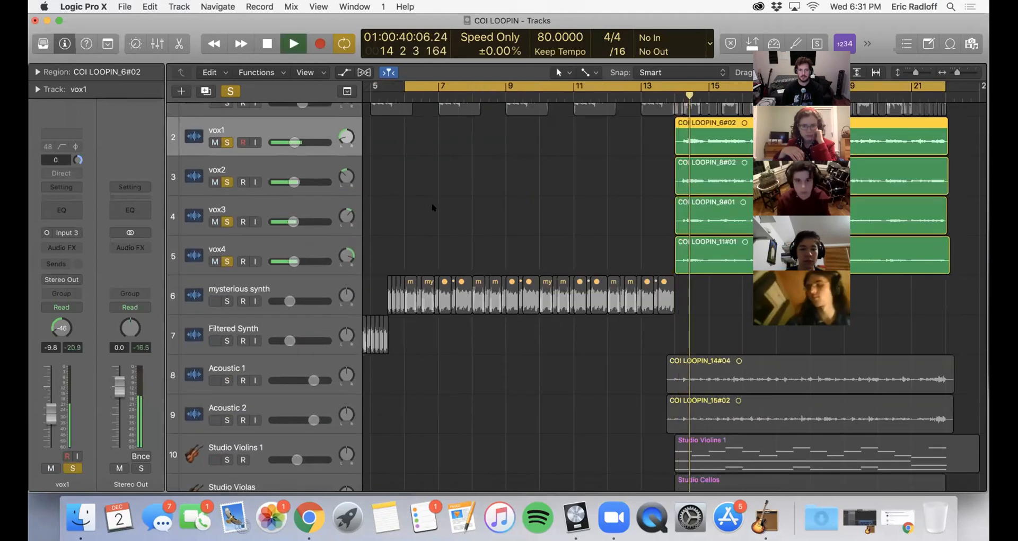
pyautogui.press('space')
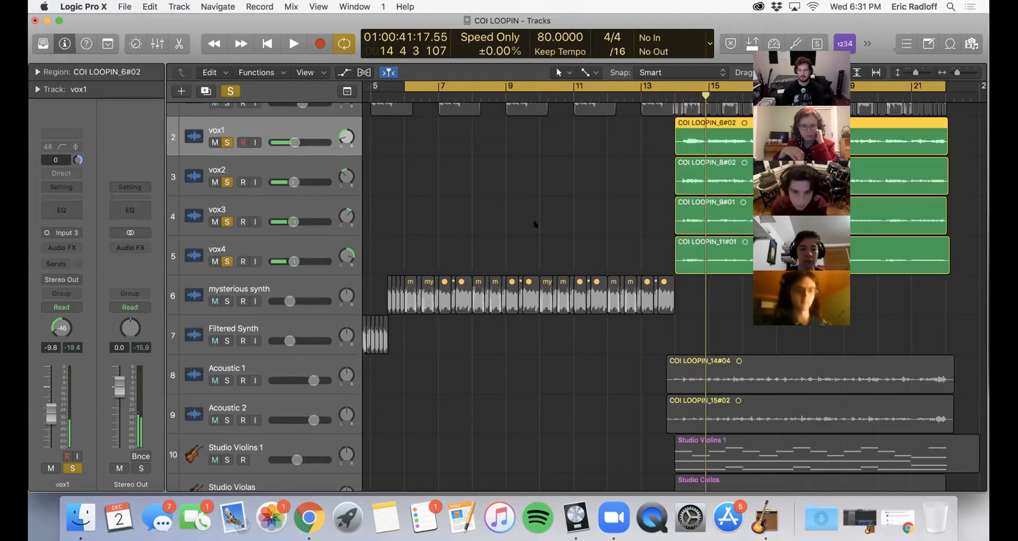
pyautogui.hscroll(8, 534, 224)
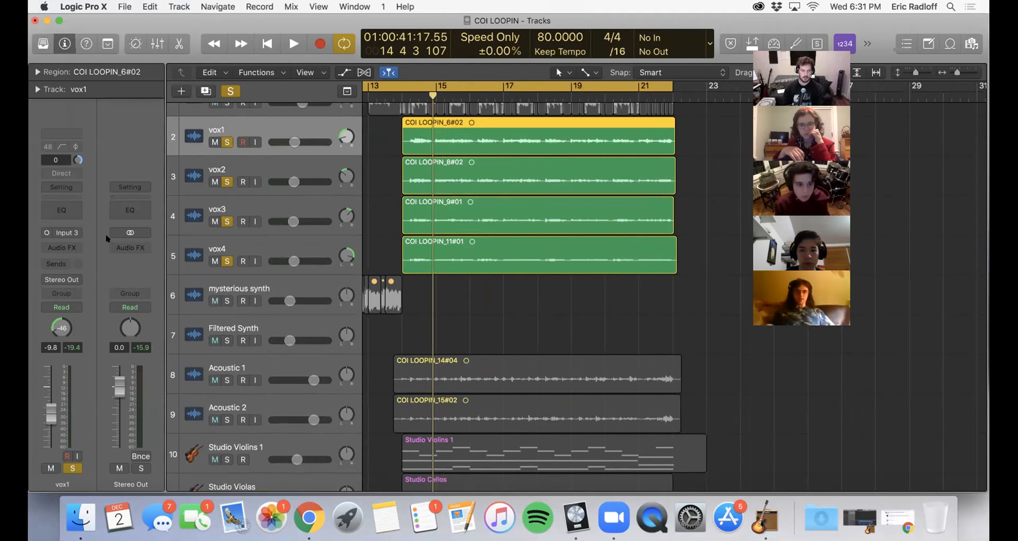
pyautogui.click(60, 263)
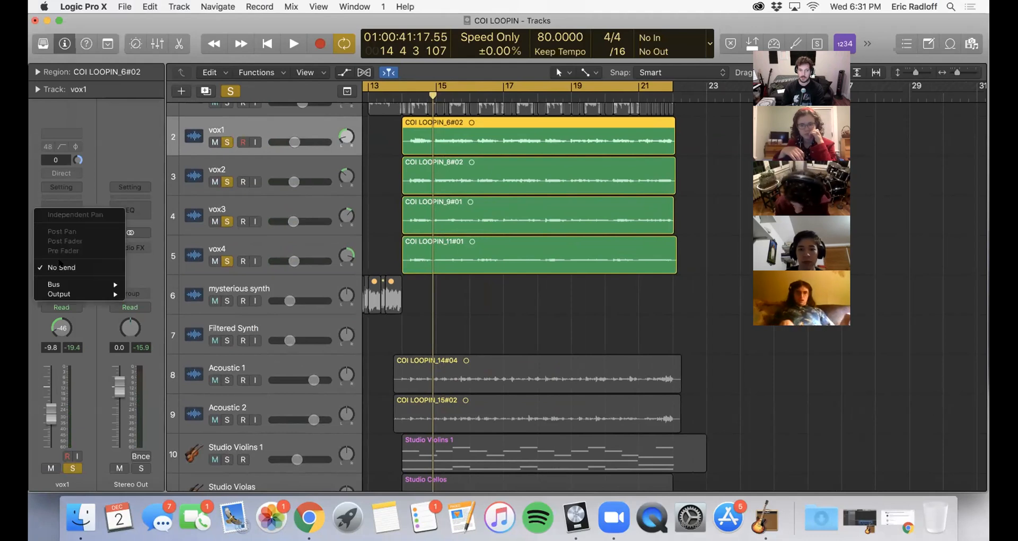
# - Send vox1 to Bus 5 and insert Space Designer on the new Aux 3
pyautogui.moveTo(72, 282)
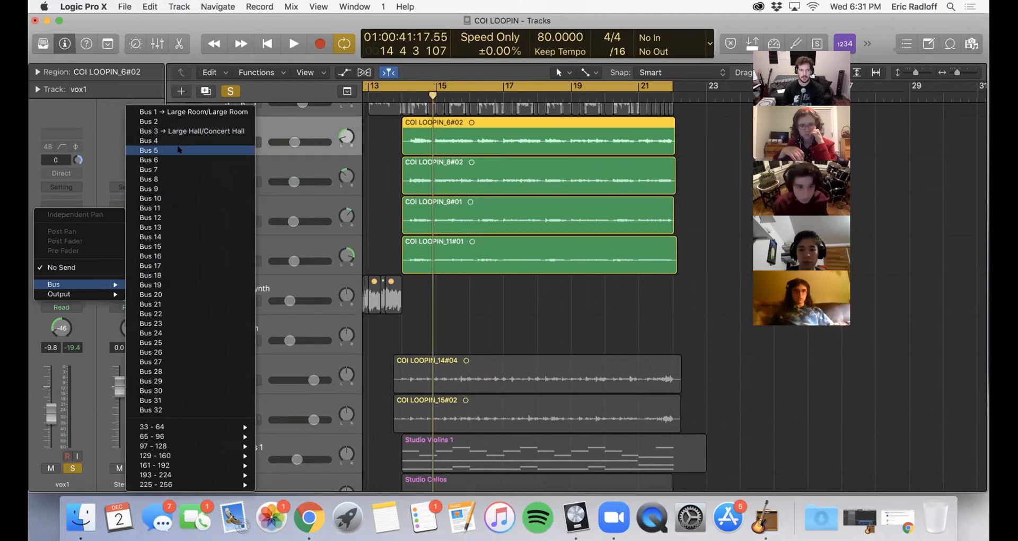
pyautogui.click(180, 150)
pyautogui.click(131, 242)
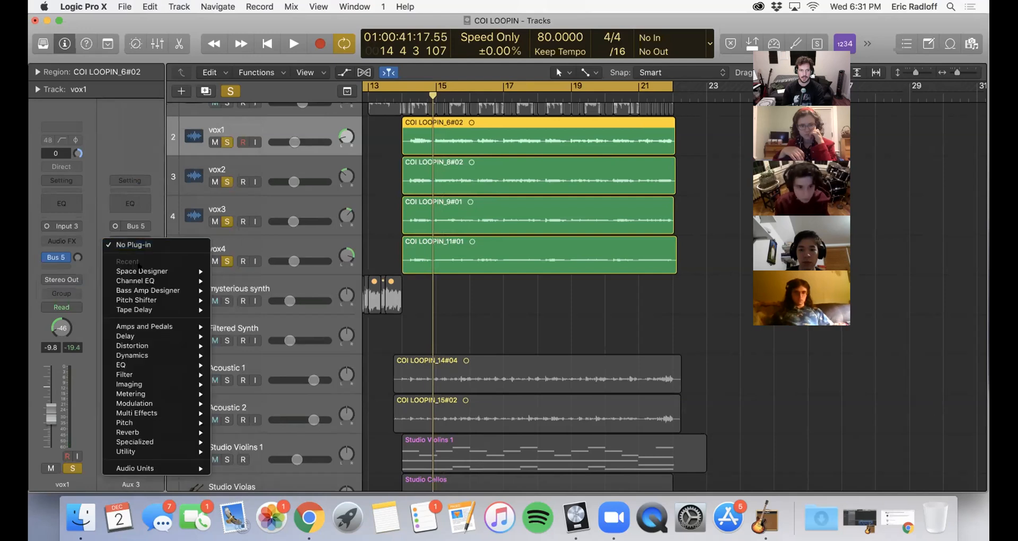
pyautogui.moveTo(159, 271)
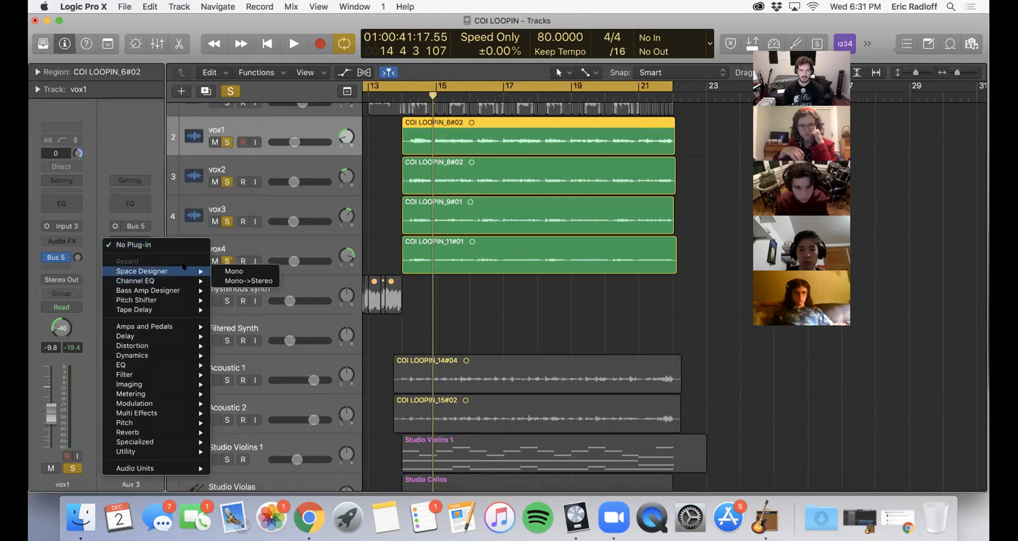
pyautogui.click(235, 280)
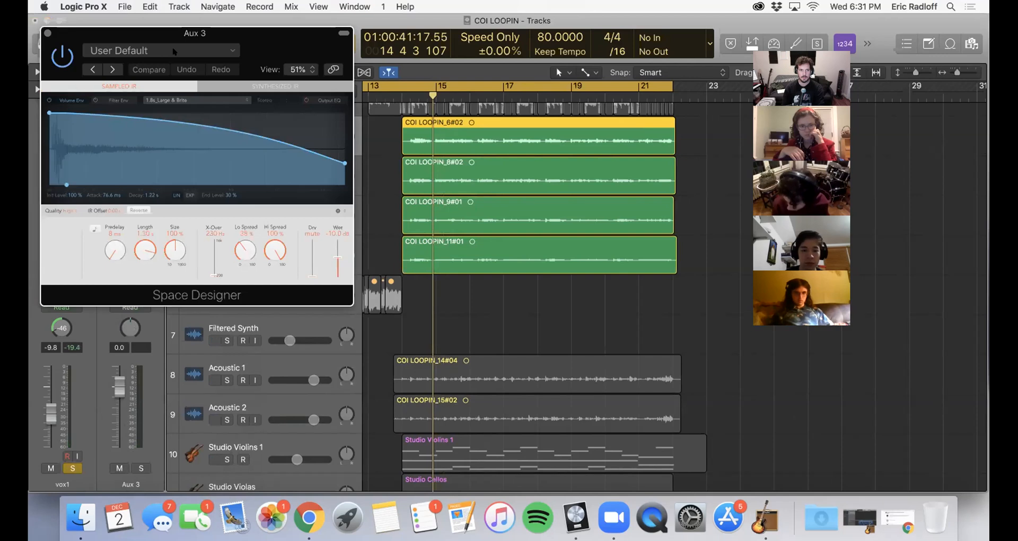
# - Load the Large Spaces > Halls > 03.3s Warm Vocal Hall preset on Aux 3 and close the window
pyautogui.click(187, 51)
pyautogui.moveTo(175, 288)
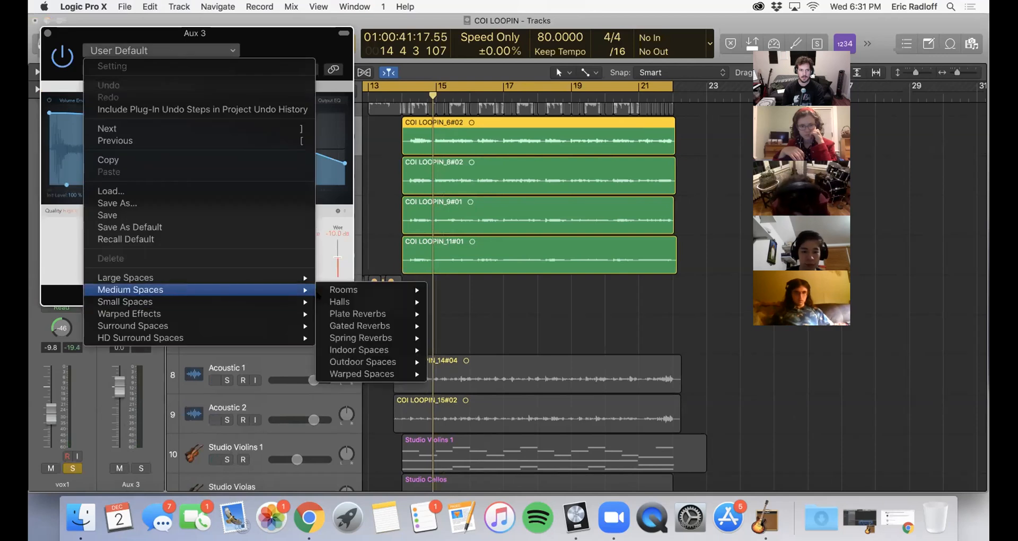
pyautogui.moveTo(362, 303)
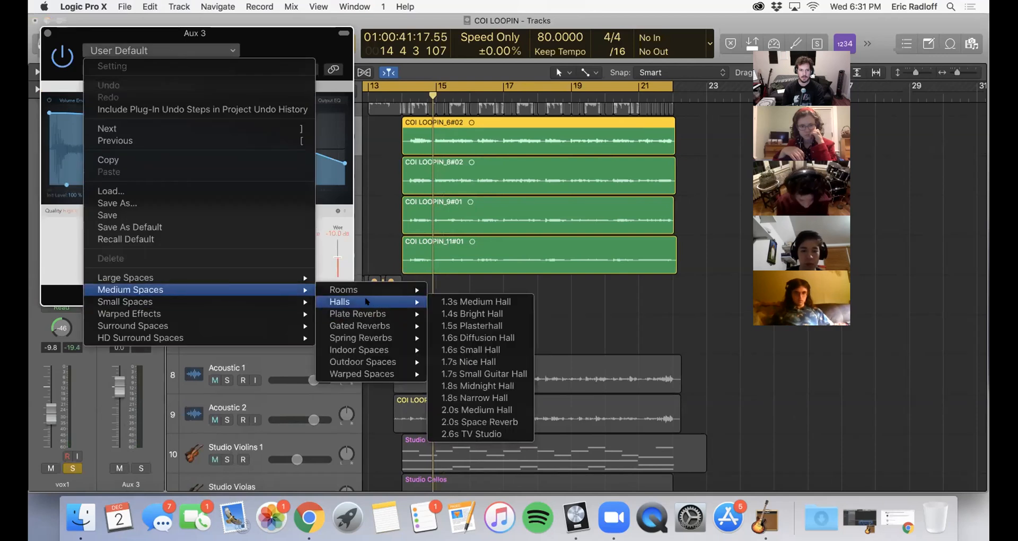
pyautogui.moveTo(297, 277)
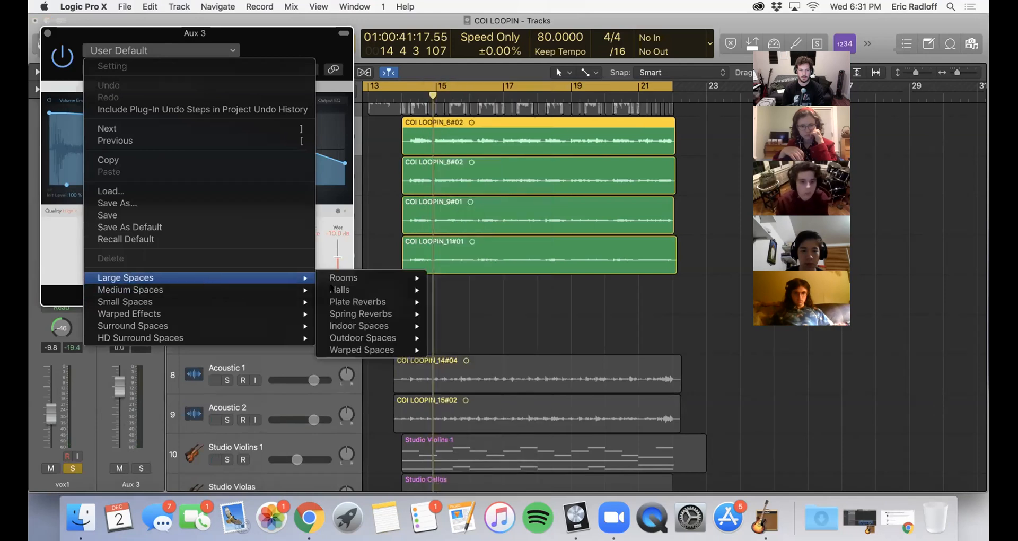
pyautogui.moveTo(352, 291)
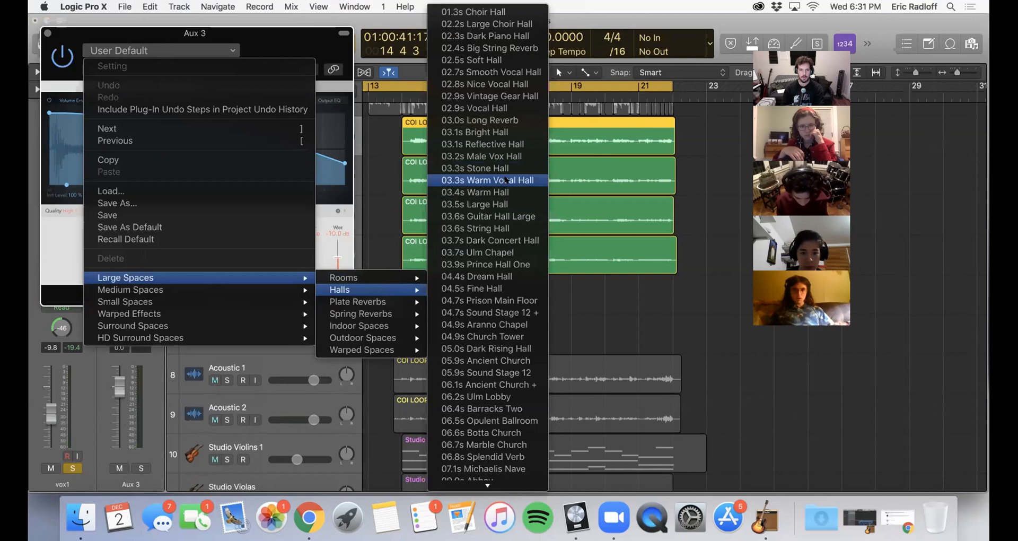
pyautogui.click(508, 180)
pyautogui.click(47, 33)
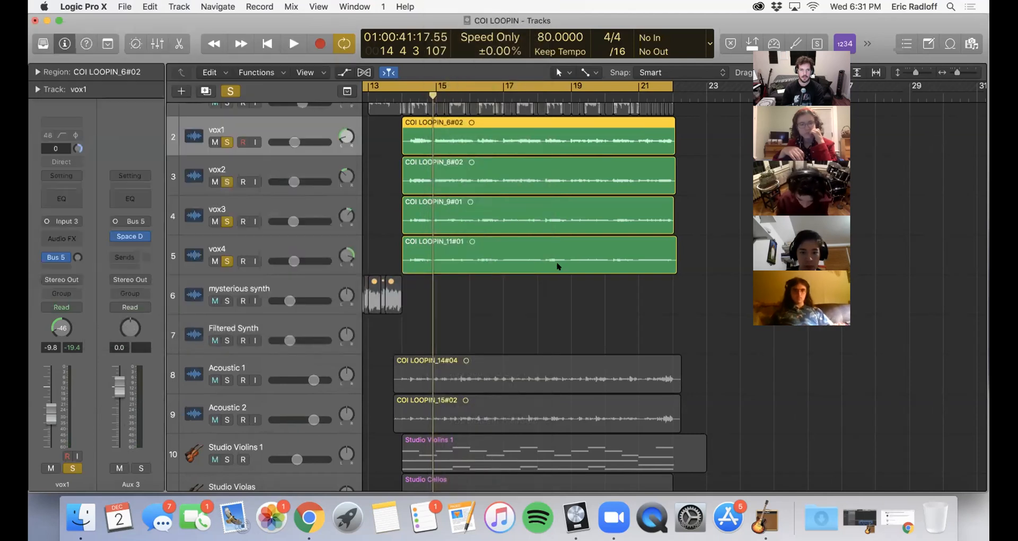
# - Open the mixer with X and select the vox1–vox4 channel strips together
pyautogui.press('x')
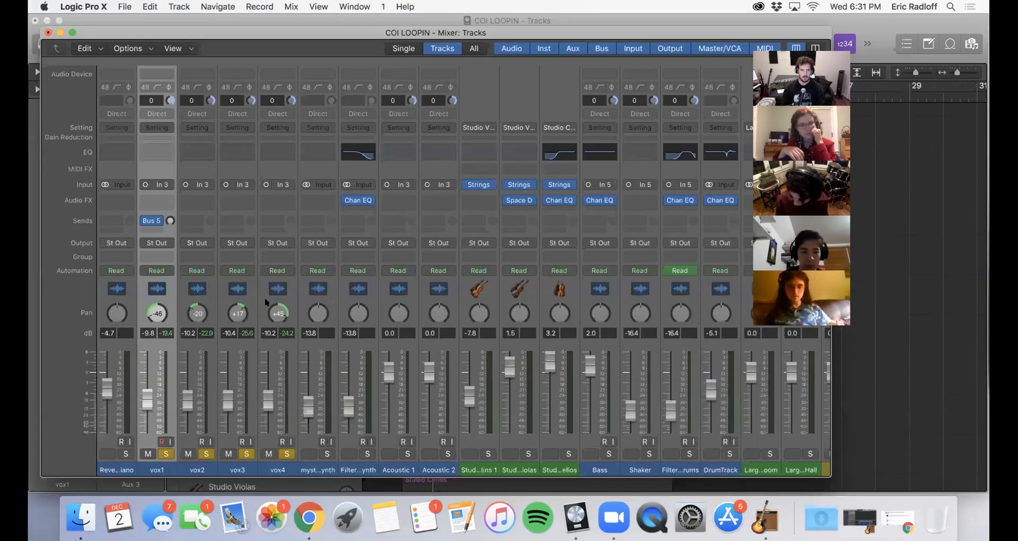
pyautogui.click(285, 302)
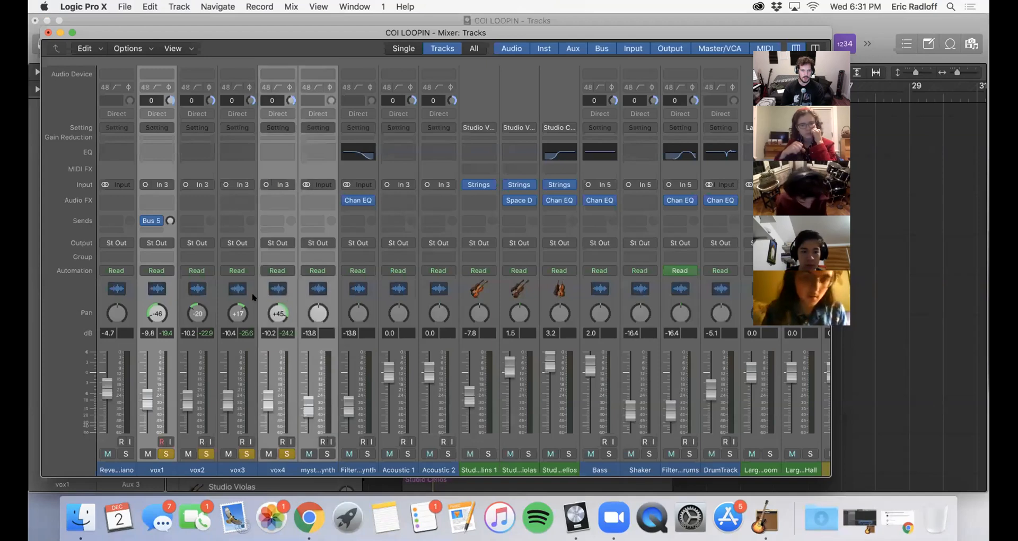
pyautogui.click(238, 299)
pyautogui.click(168, 296)
pyautogui.keyDown('shift'); pyautogui.click(198, 298); pyautogui.keyUp('shift')
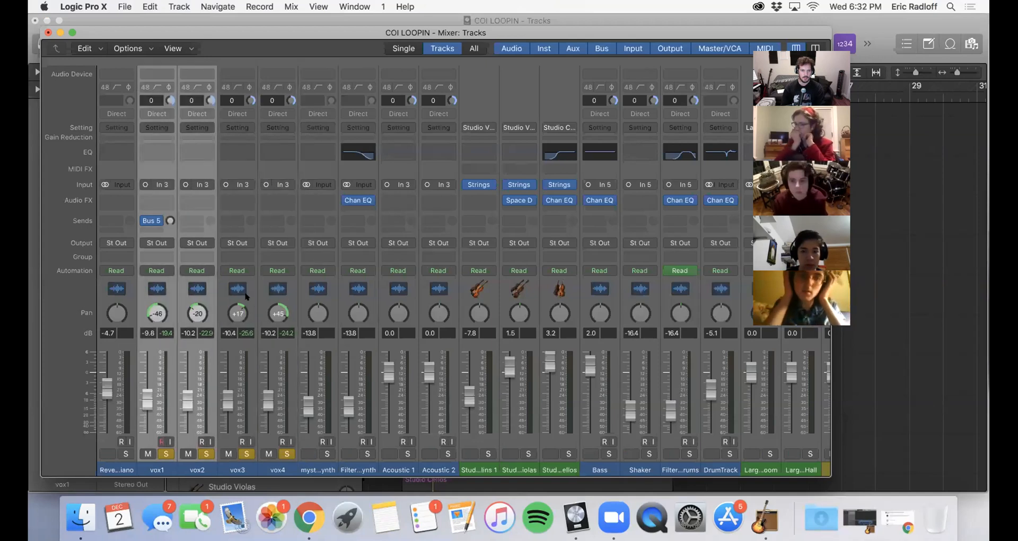
pyautogui.keyDown('shift'); pyautogui.click(245, 297); pyautogui.keyUp('shift')
pyautogui.keyDown('shift'); pyautogui.click(273, 298); pyautogui.keyUp('shift')
# - Send all four vocals to Bus 5 at -6.8 dB and move the mixer off the tracks area
pyautogui.click(186, 226)
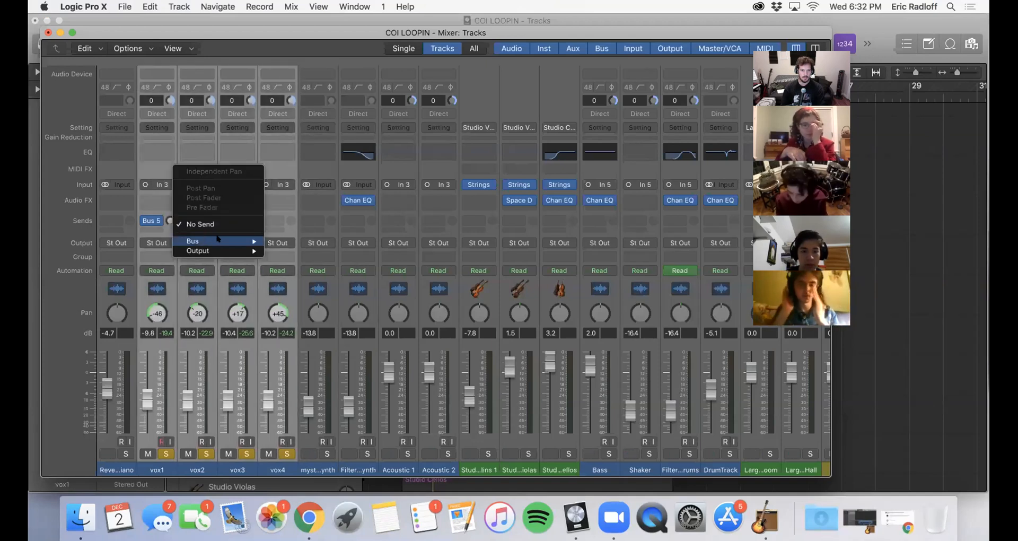
pyautogui.moveTo(223, 241)
pyautogui.click(317, 150)
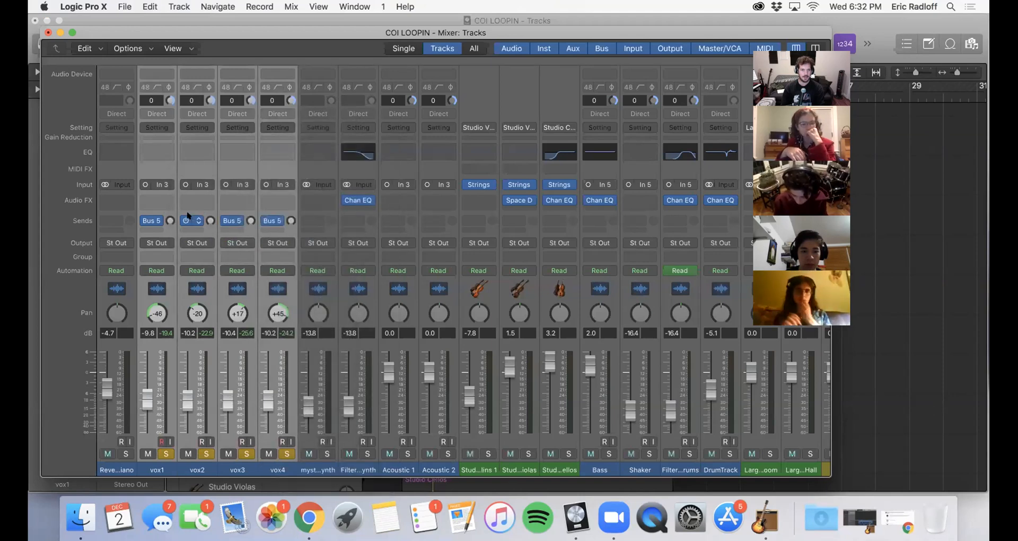
pyautogui.moveTo(247, 218); pyautogui.dragTo(250, 187)
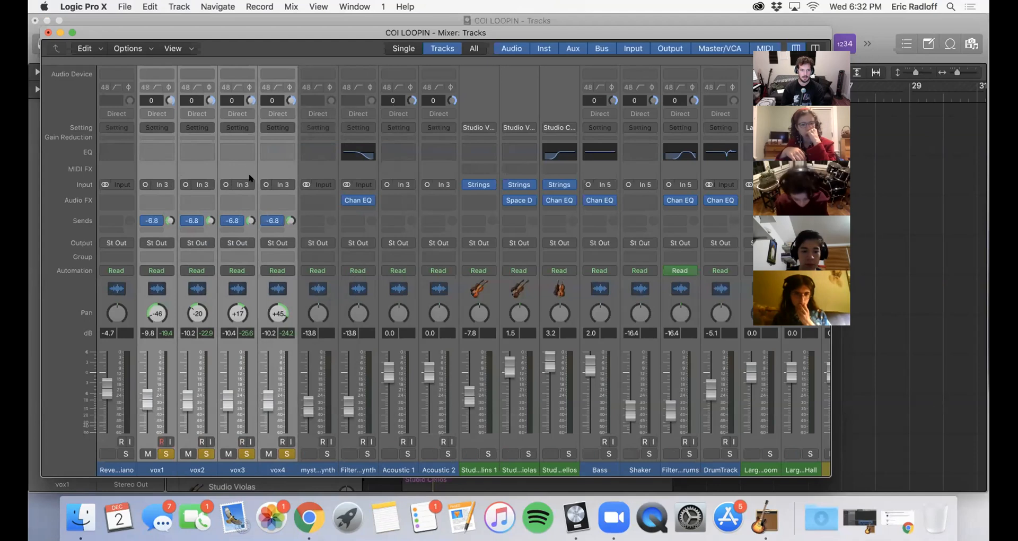
pyautogui.moveTo(278, 31); pyautogui.dragTo(752, 186)
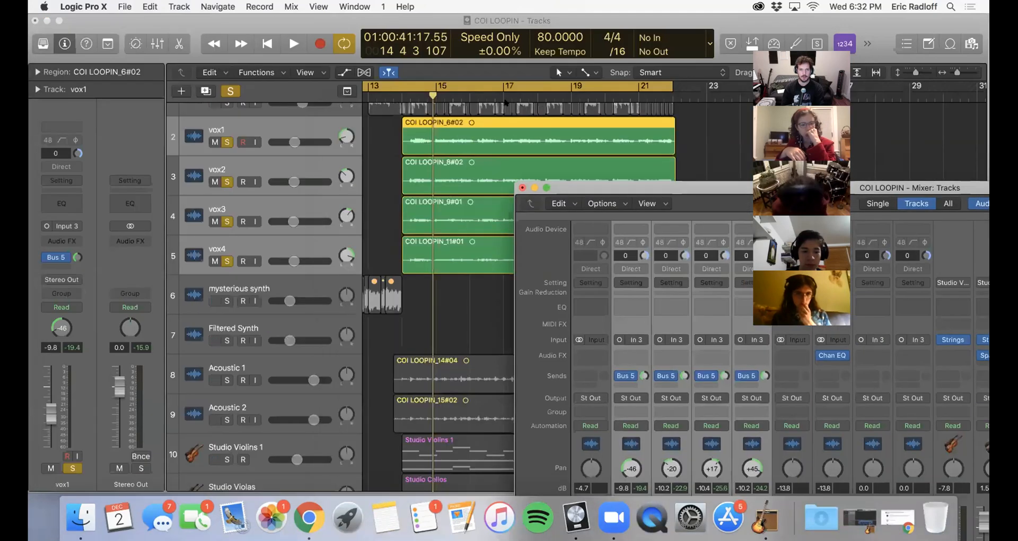
# - Play from bar 14 with the mixer in view and raise the vox Bus 5 send level
pyautogui.click(401, 95)
pyautogui.press('space')
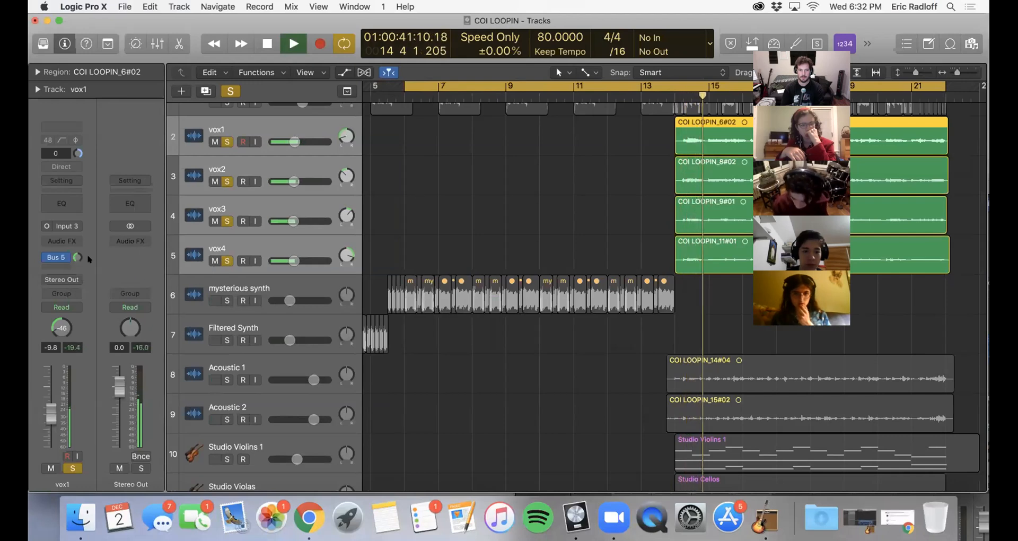
pyautogui.press('super+2')
pyautogui.moveTo(683, 188); pyautogui.dragTo(393, 147)
pyautogui.moveTo(434, 334); pyautogui.dragTo(431, 276)
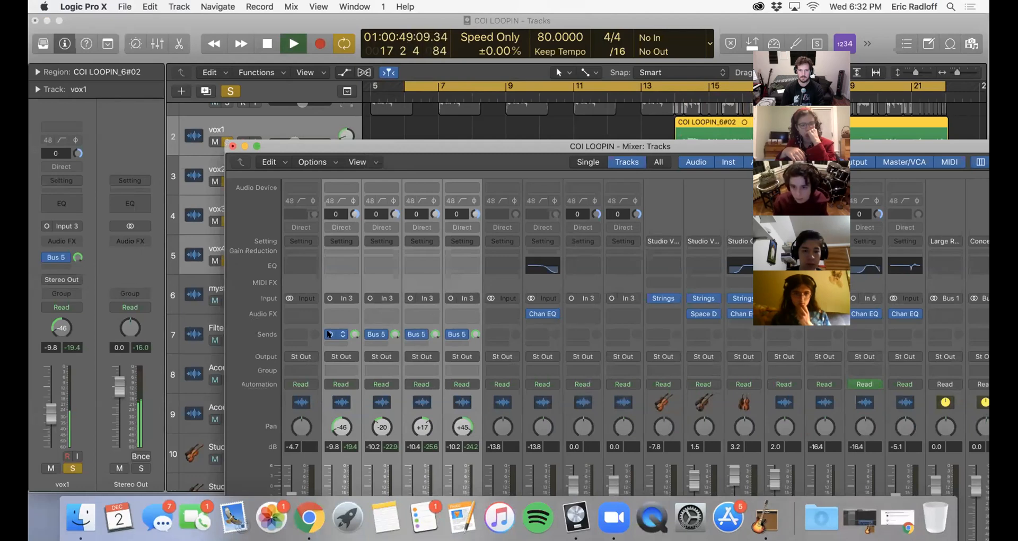
# - Toggle the vox Bus 5 send bypass off and on, stop, and set the sends to -0.1
pyautogui.click(331, 333)
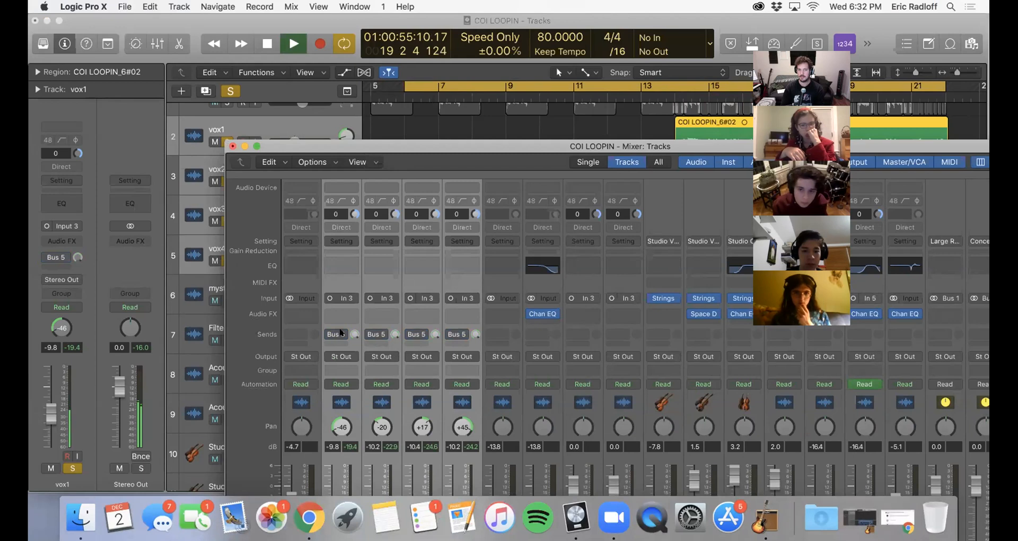
pyautogui.click(330, 333)
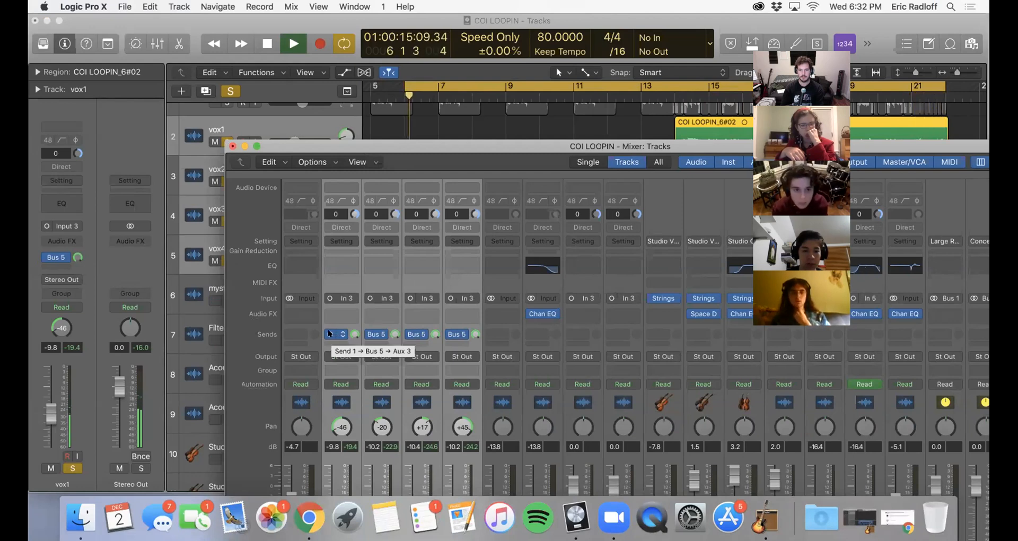
pyautogui.press('space')
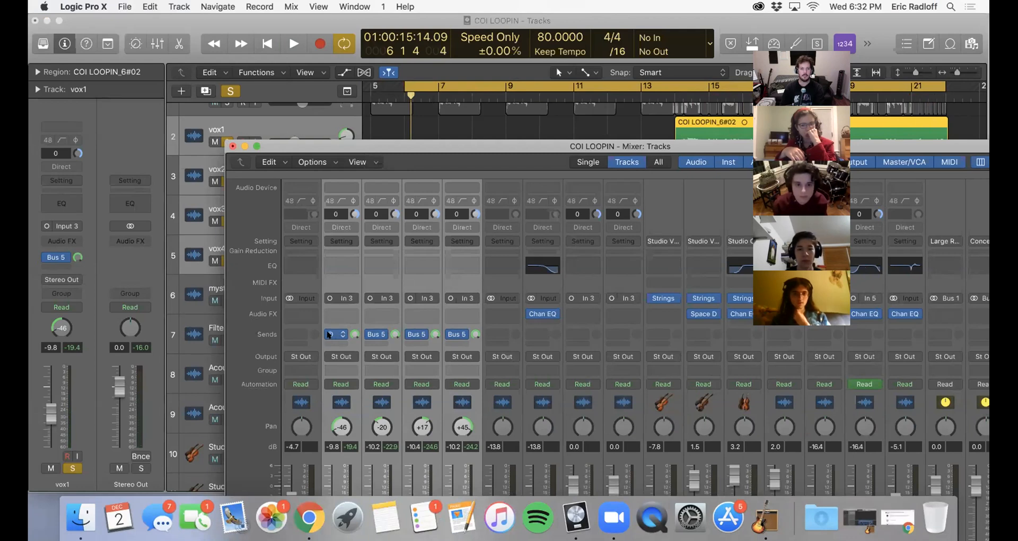
pyautogui.moveTo(353, 334); pyautogui.dragTo(351, 354)
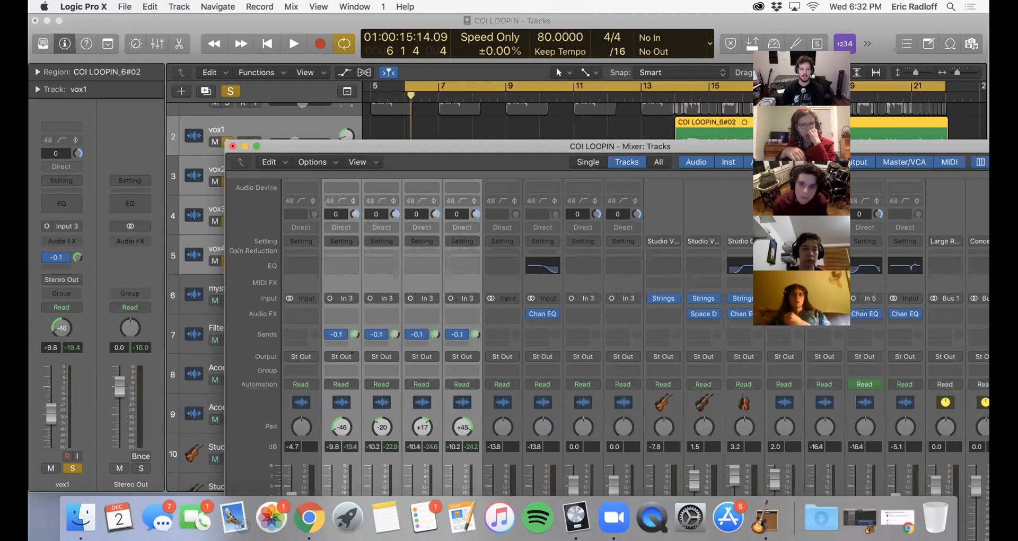
pyautogui.click(232, 145)
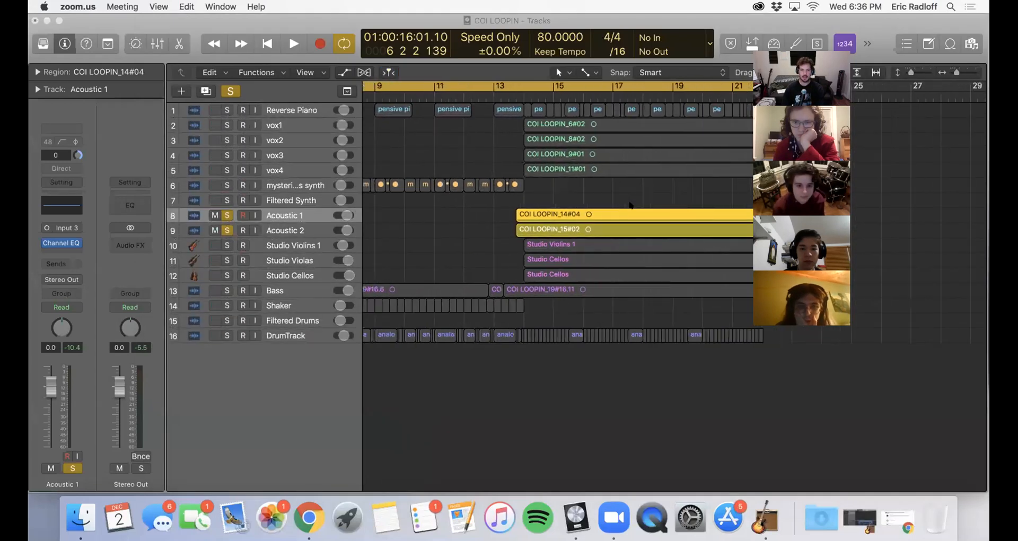
# - Turn off cycle with C, play from bar 14, then re-enable cycle with the playhead near bar 13
pyautogui.click(516, 94)
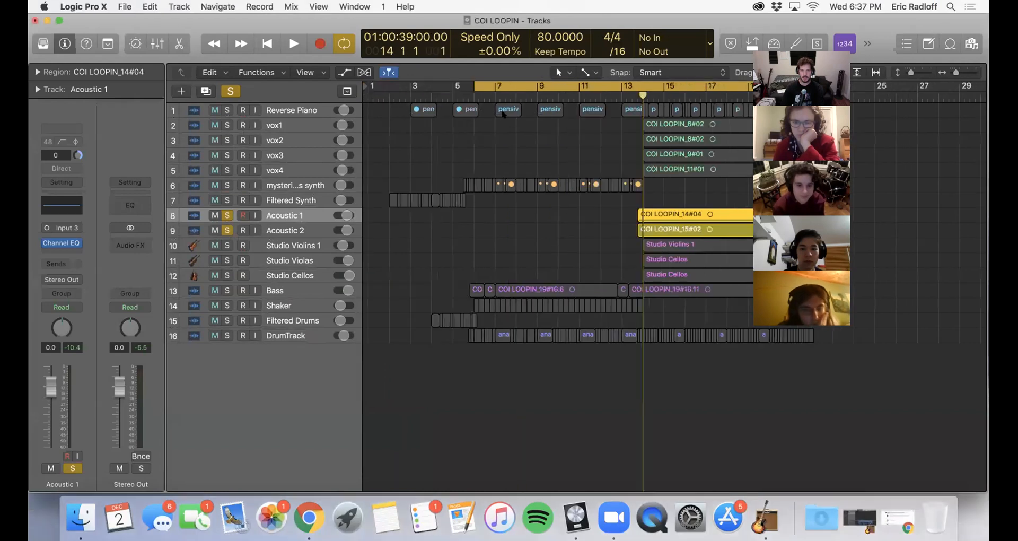
pyautogui.press('c')
pyautogui.press('space')
pyautogui.press('space')
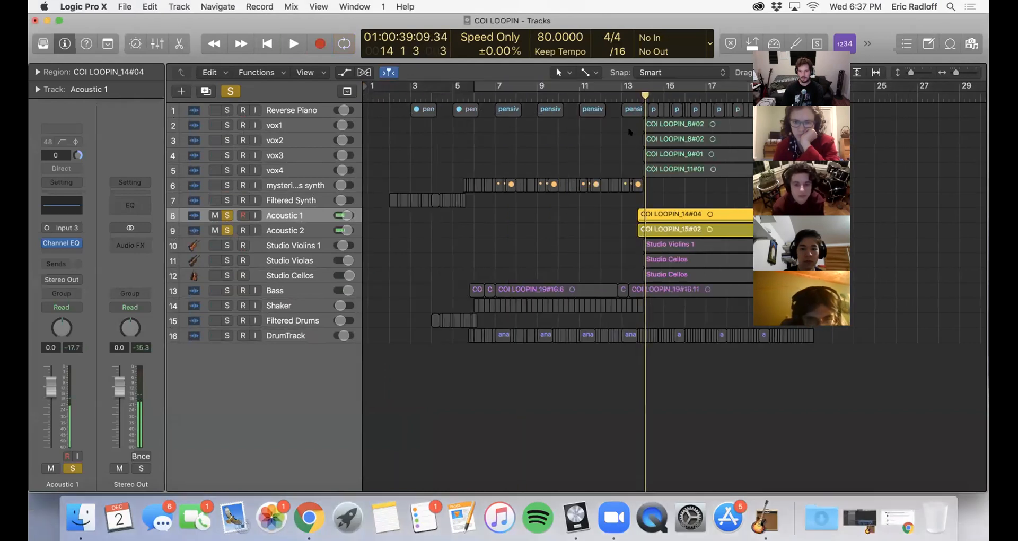
pyautogui.click(614, 93)
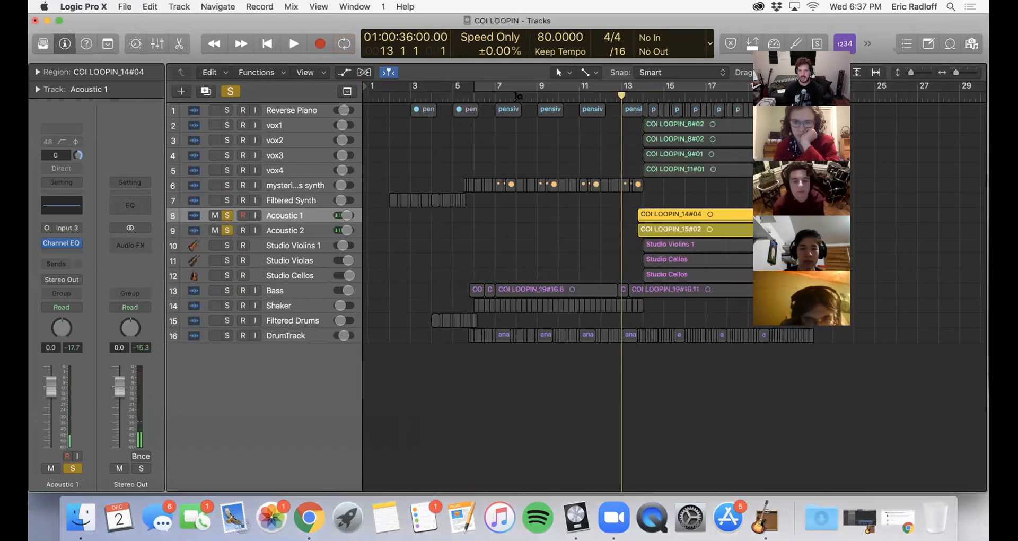
pyautogui.click(517, 92)
# - Play briefly from around bars 14 and 13 to hear Acoustic 1 enter, then switch to the Zoom call
pyautogui.click(557, 97)
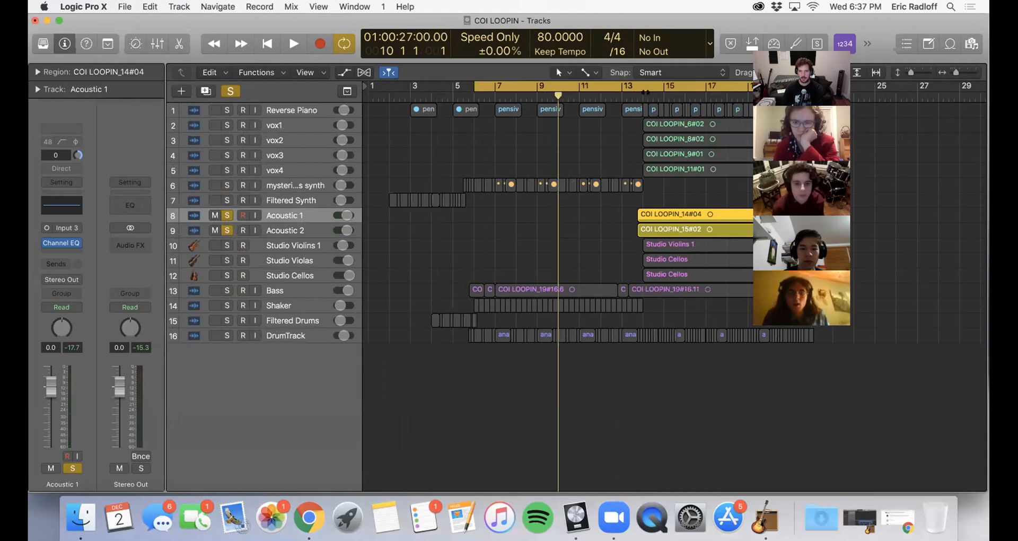
pyautogui.doubleClick(645, 93)
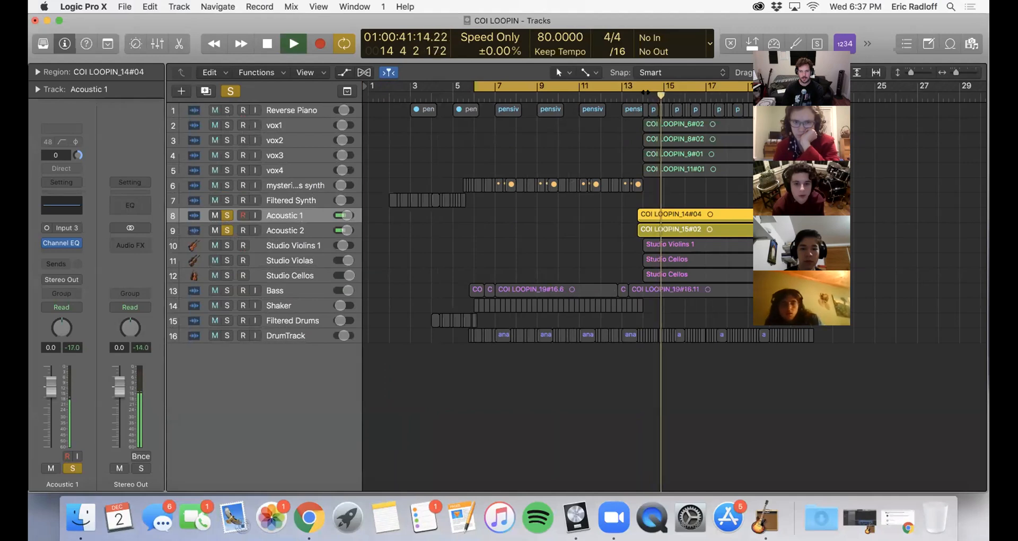
pyautogui.press('space')
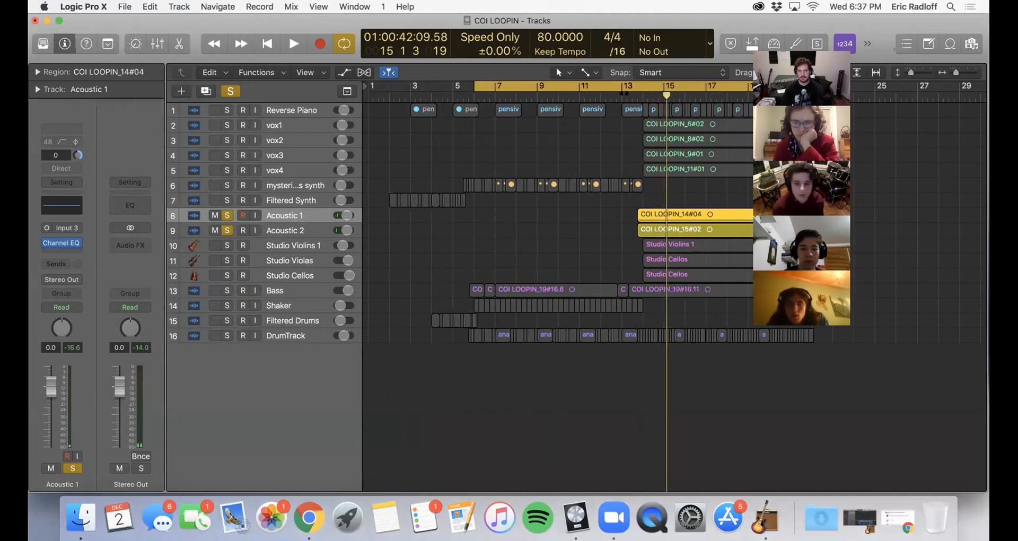
pyautogui.doubleClick(624, 92)
pyautogui.press('space')
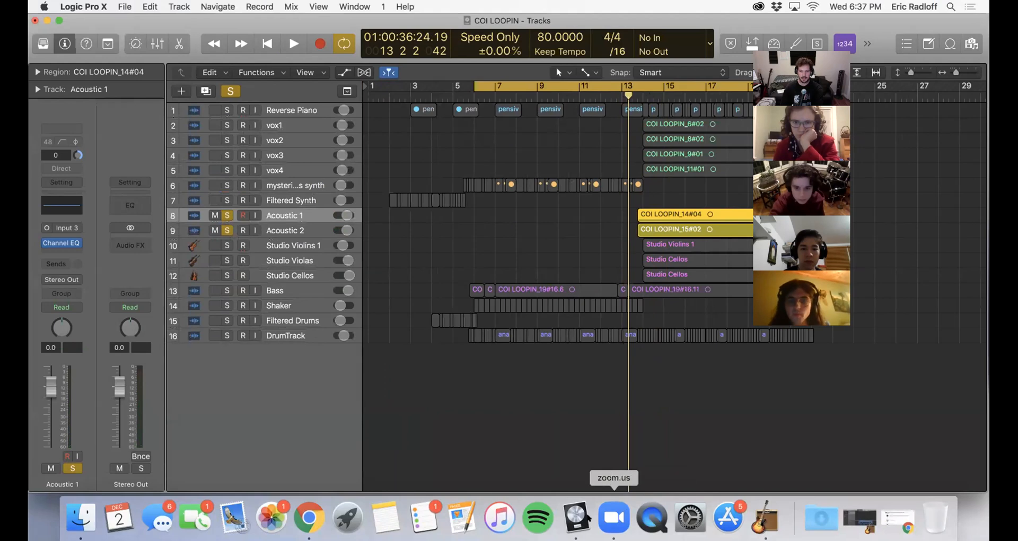
pyautogui.click(604, 515)
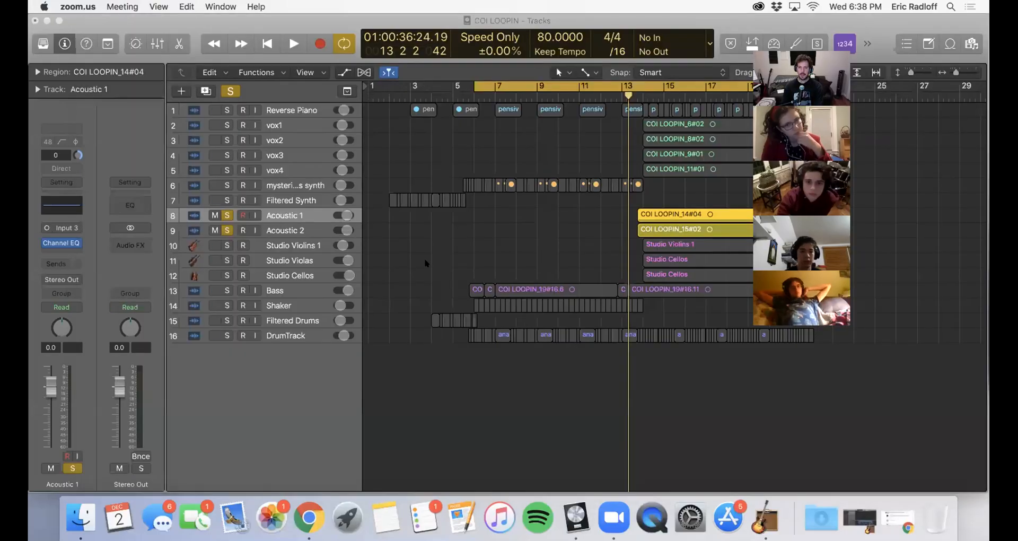
pyautogui.click(556, 67)
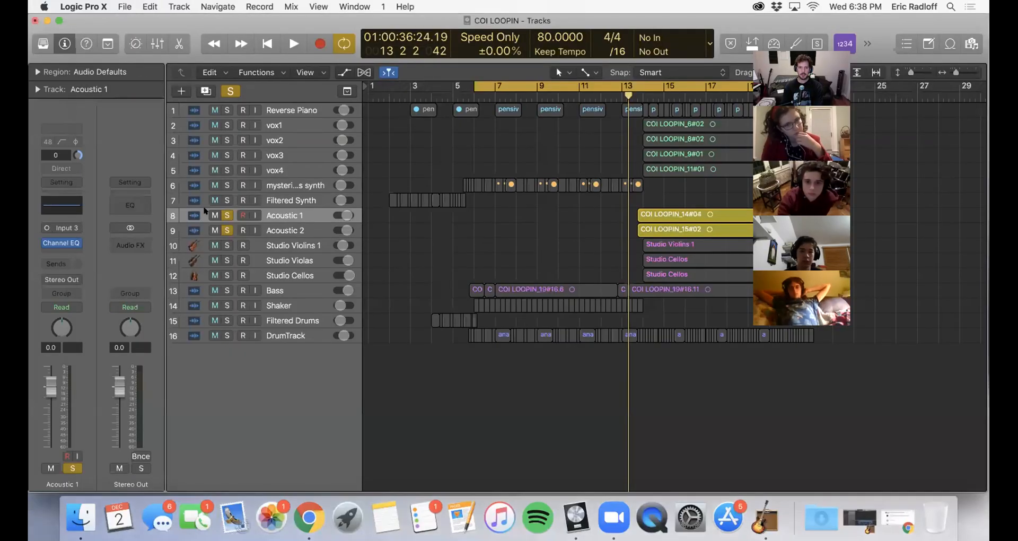
# - Turn off Solo on Acoustic 1 and 2 and make the track lanes taller
pyautogui.moveTo(226, 216); pyautogui.dragTo(227, 230)
pyautogui.hscroll(5, 624, 257)
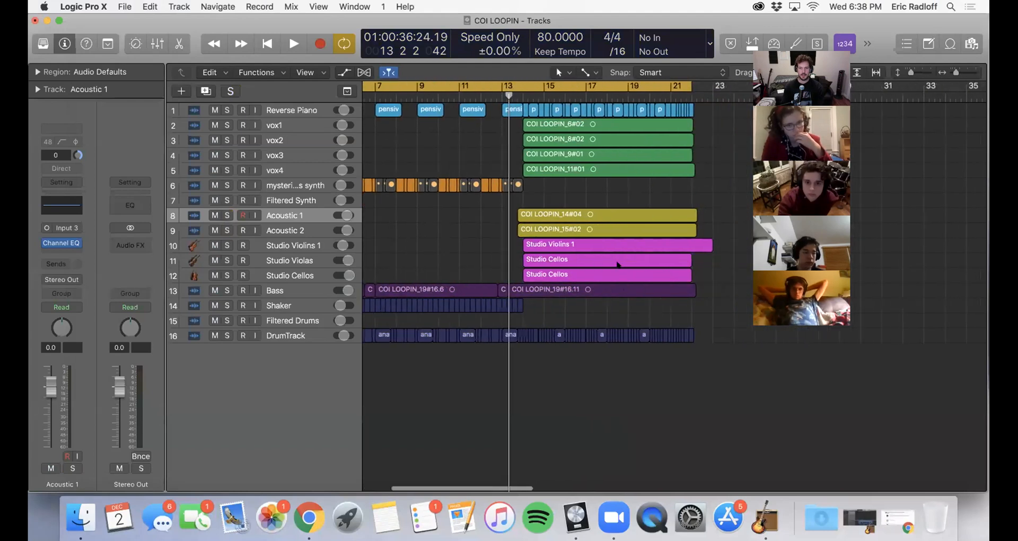
pyautogui.press('super+Down')
pyautogui.press('super+Down')
pyautogui.press('super+Down')
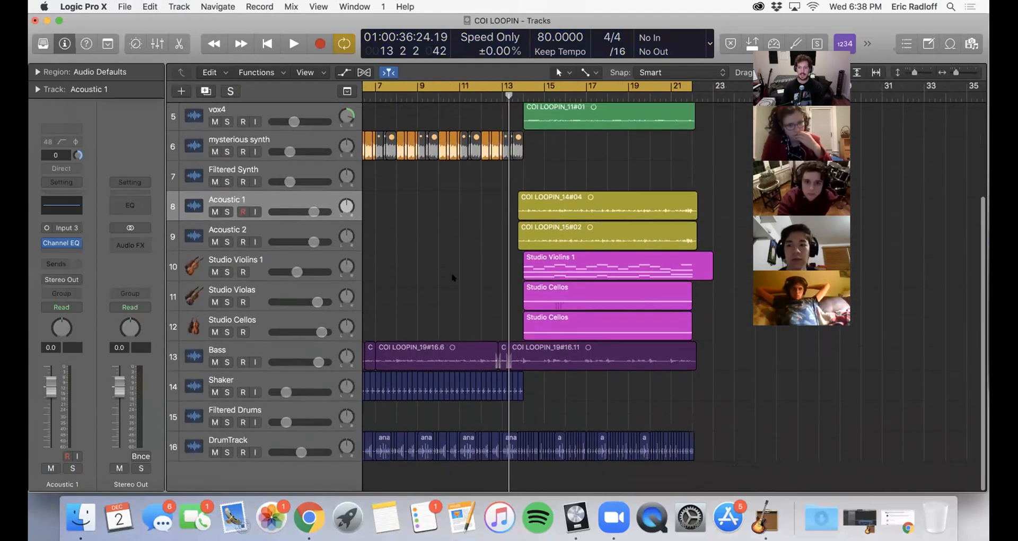
# - Select Studio Violins 1 and open the Mixer, positioned up and to the left
pyautogui.click(273, 259)
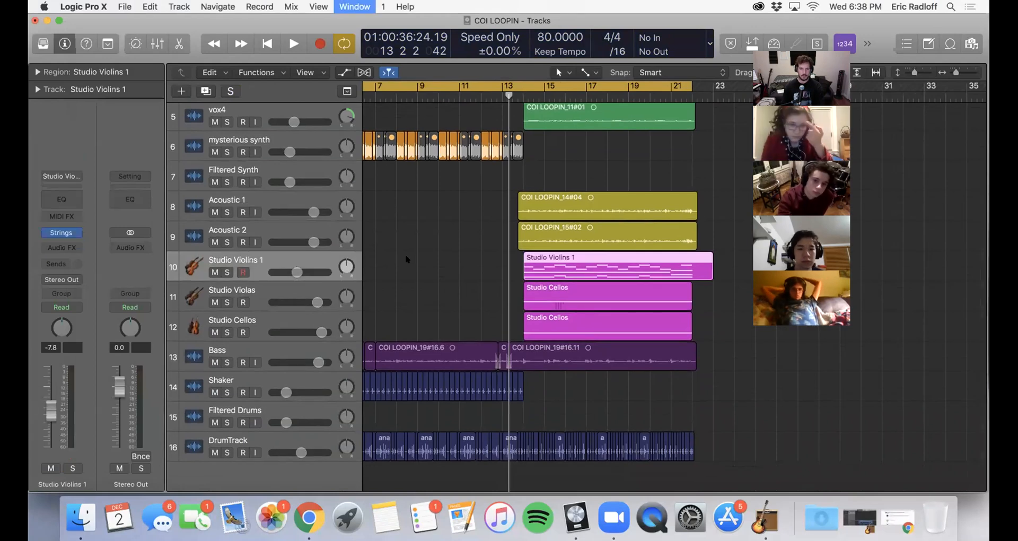
pyautogui.press('super+2')
pyautogui.moveTo(655, 47); pyautogui.dragTo(514, 18)
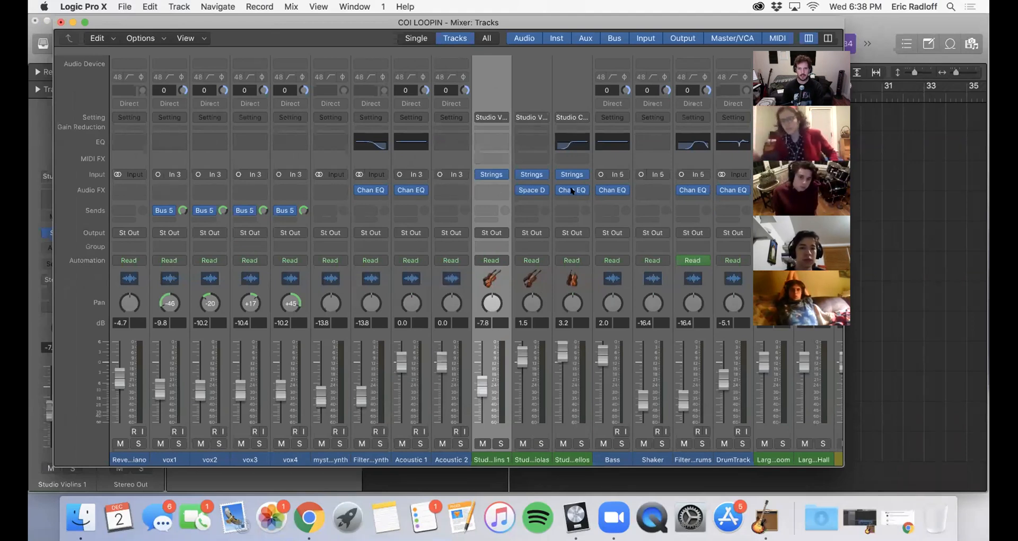
pyautogui.click(418, 190)
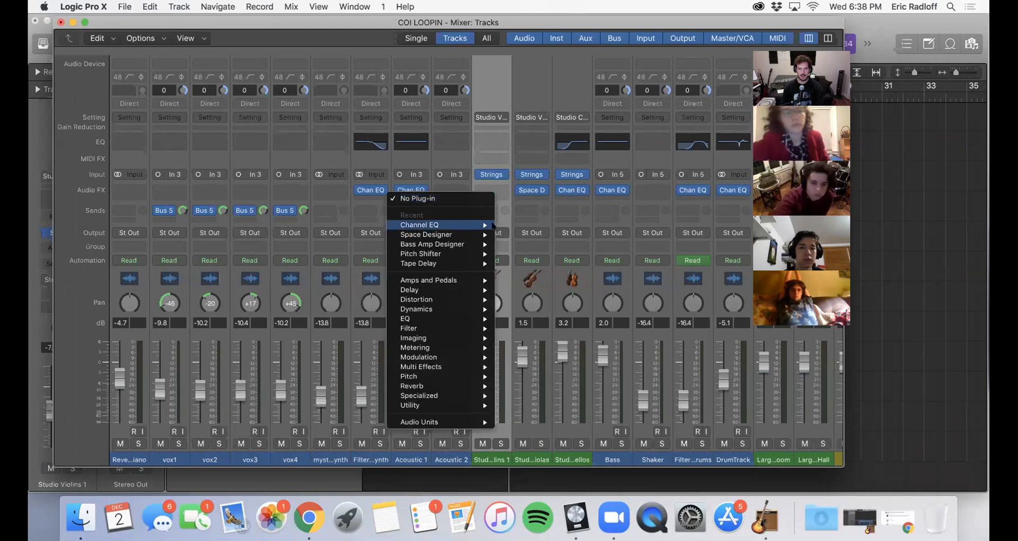
pyautogui.click(515, 224)
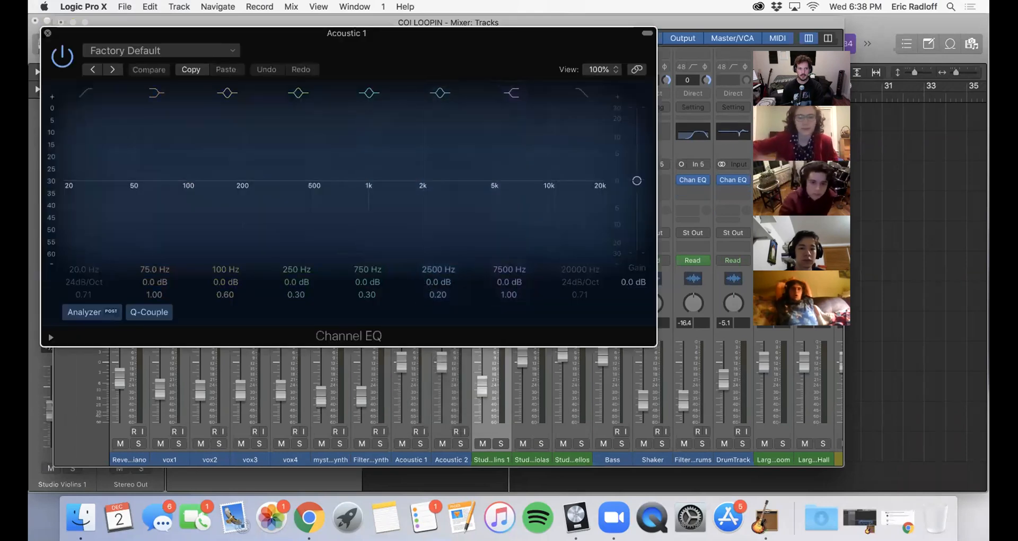
pyautogui.click(47, 32)
pyautogui.click(409, 197)
pyautogui.moveTo(467, 225)
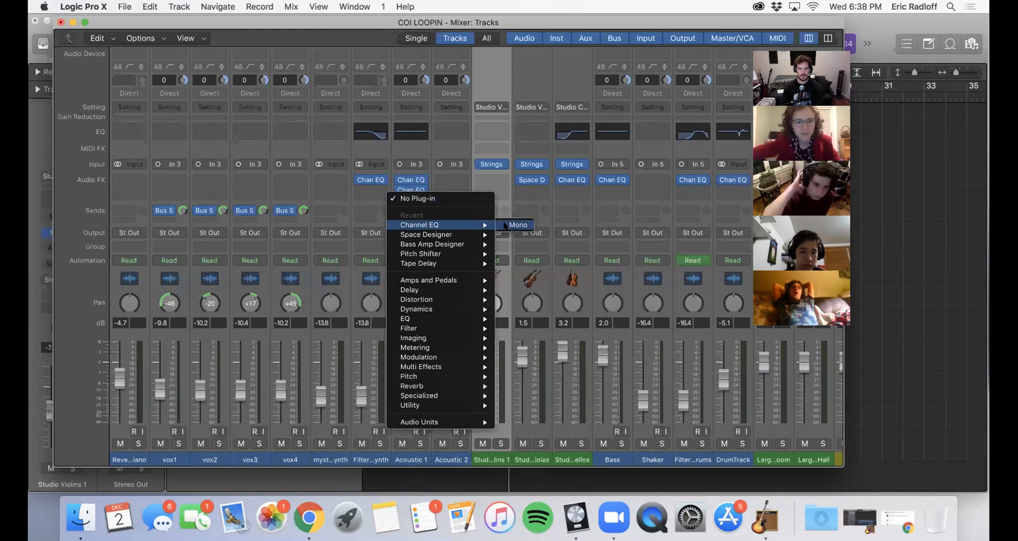
pyautogui.click(504, 226)
pyautogui.click(48, 32)
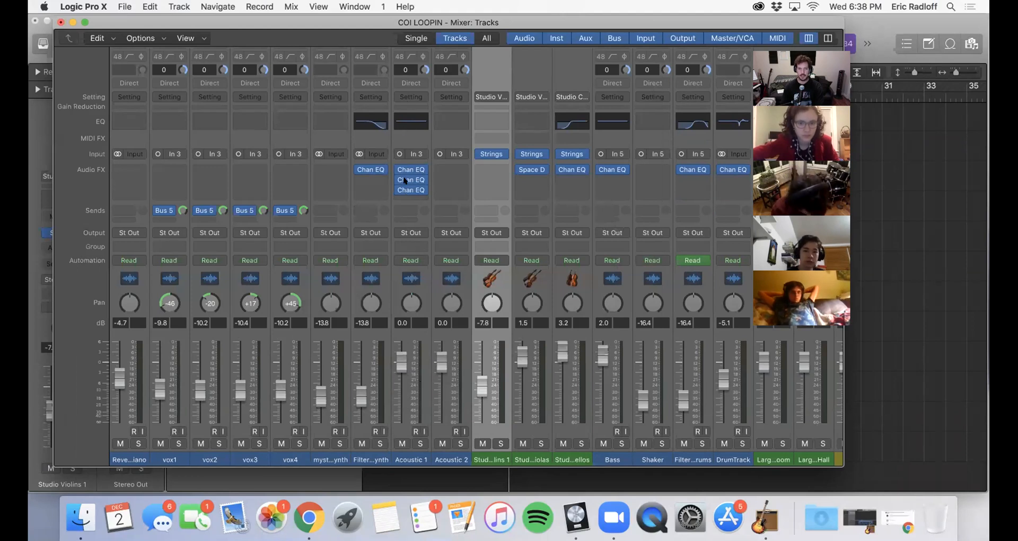
pyautogui.click(422, 179)
pyautogui.click(433, 206)
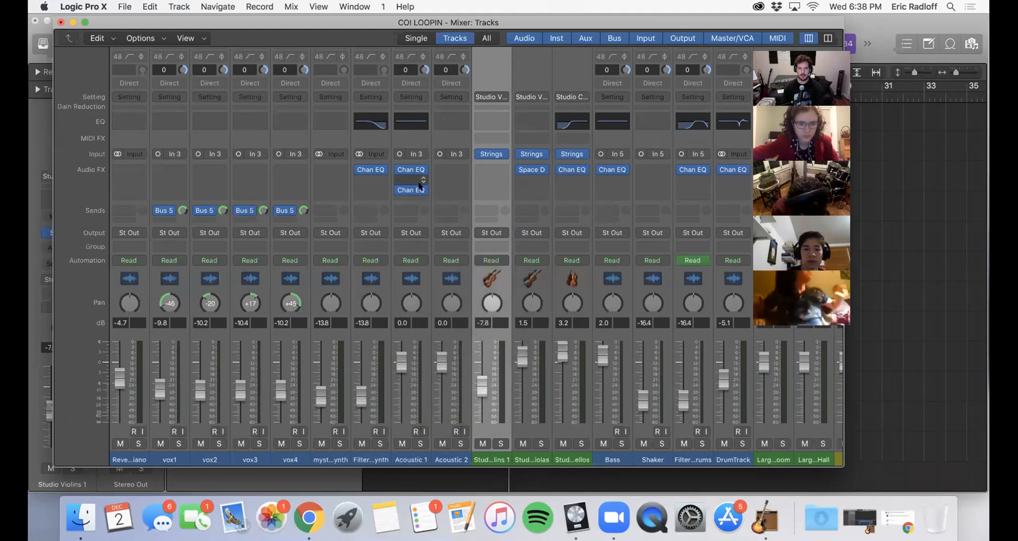
pyautogui.click(423, 189)
pyautogui.click(452, 216)
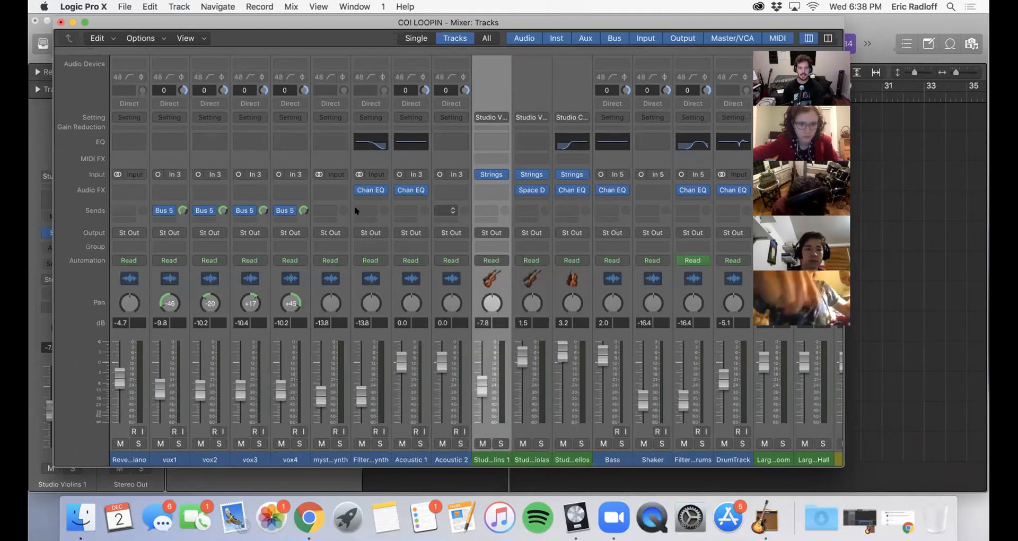
# - Set Acoustic 1's Channel EQ slot to No Plug-in, then solo Acoustic 1 and Acoustic 2
pyautogui.click(405, 210)
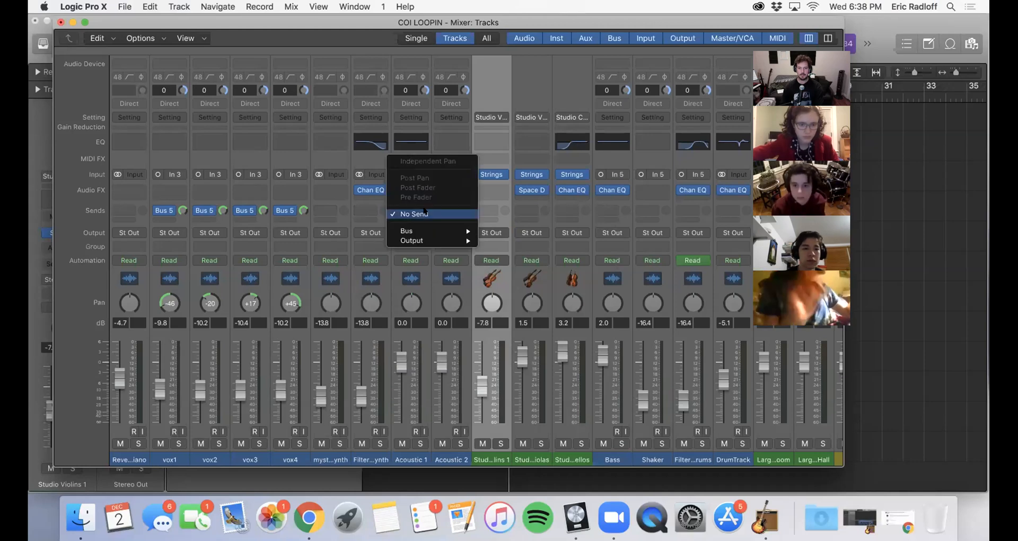
pyautogui.click(359, 26)
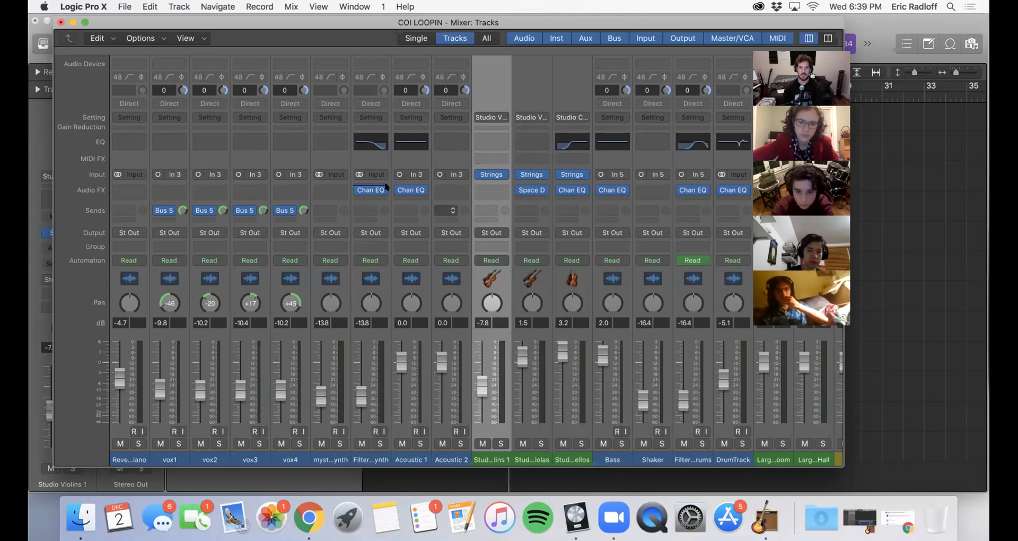
pyautogui.click(420, 188)
pyautogui.click(450, 217)
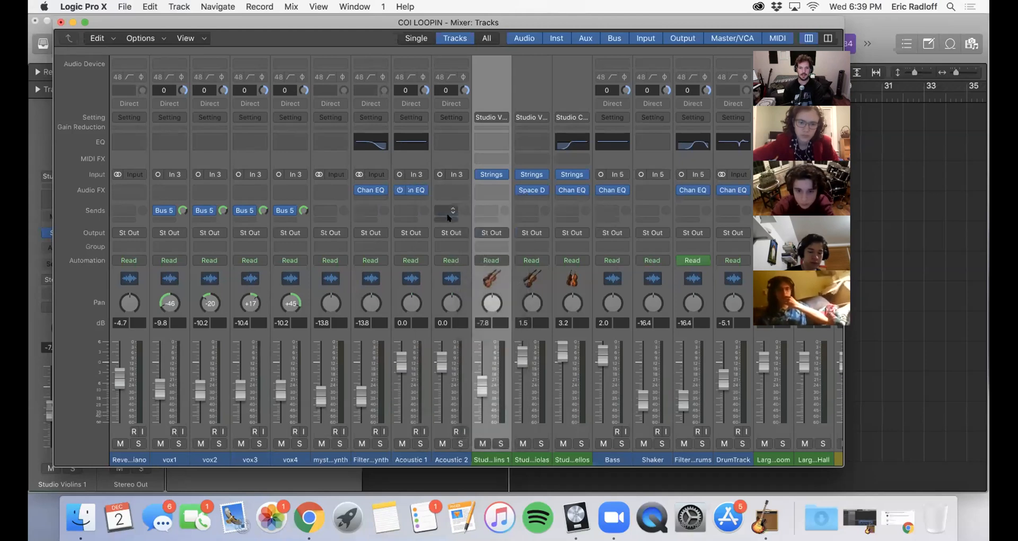
pyautogui.click(420, 443)
pyautogui.click(461, 443)
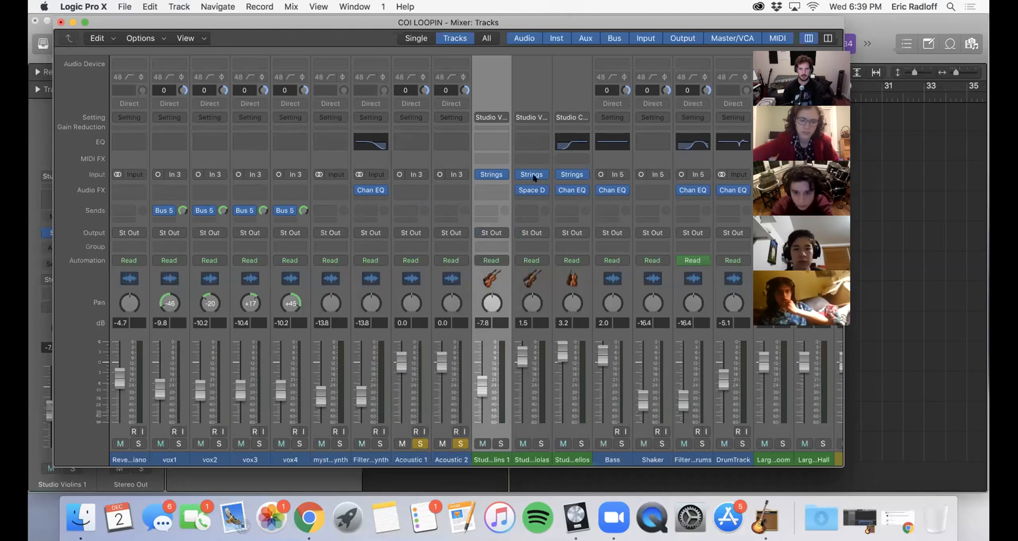
# - Drag a bars 14–22 cycle in the ruler, play from bar 14, and bring the Mixer back over the tracks
pyautogui.moveTo(289, 35); pyautogui.dragTo(777, 261)
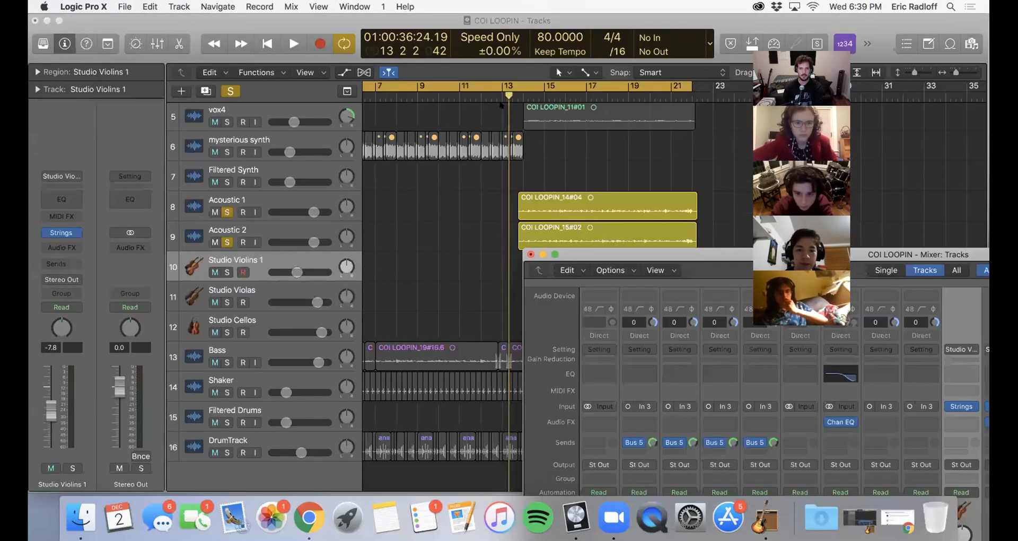
pyautogui.click(517, 86)
pyautogui.click(520, 84)
pyautogui.moveTo(522, 85); pyautogui.dragTo(693, 87)
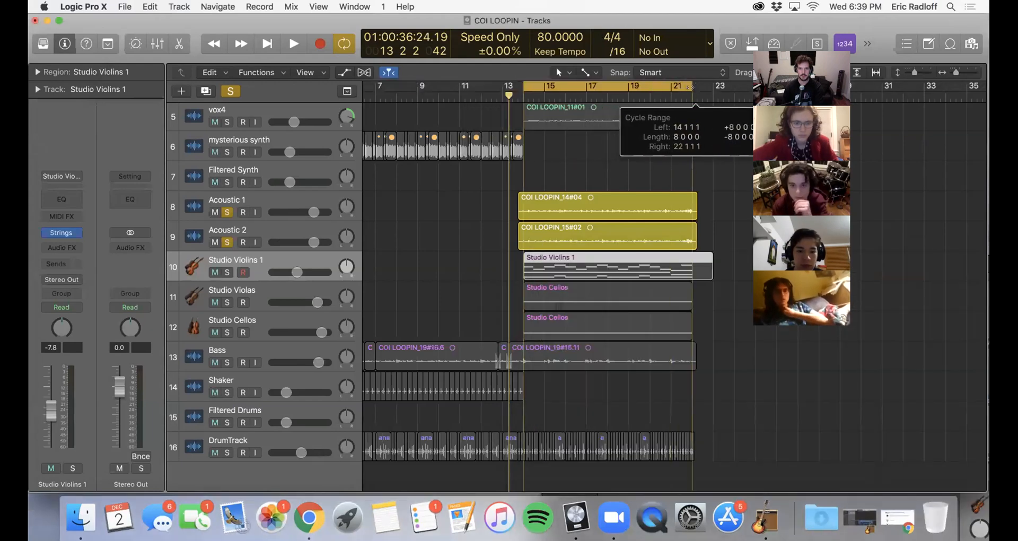
pyautogui.press('space')
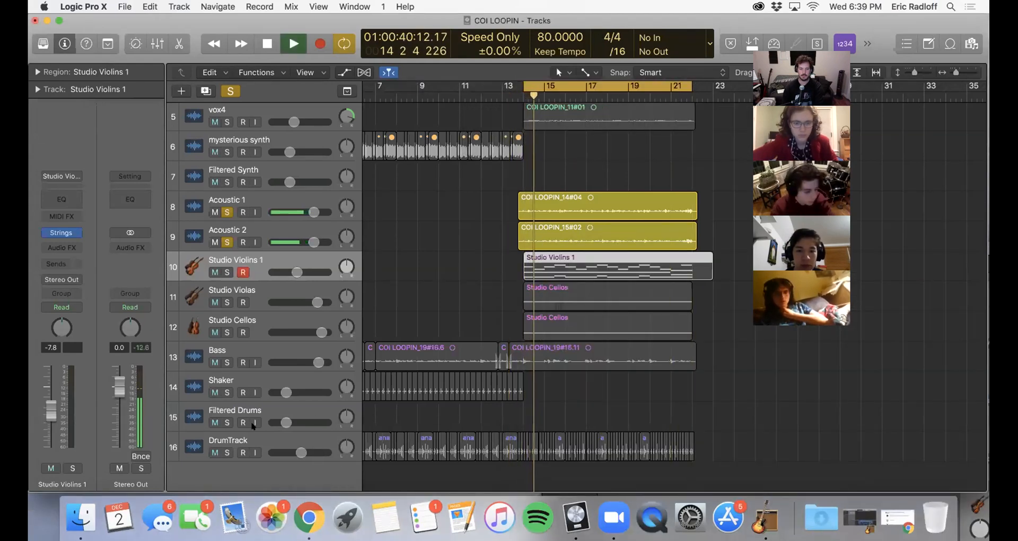
pyautogui.press('super+2')
pyautogui.moveTo(609, 247); pyautogui.dragTo(168, 13)
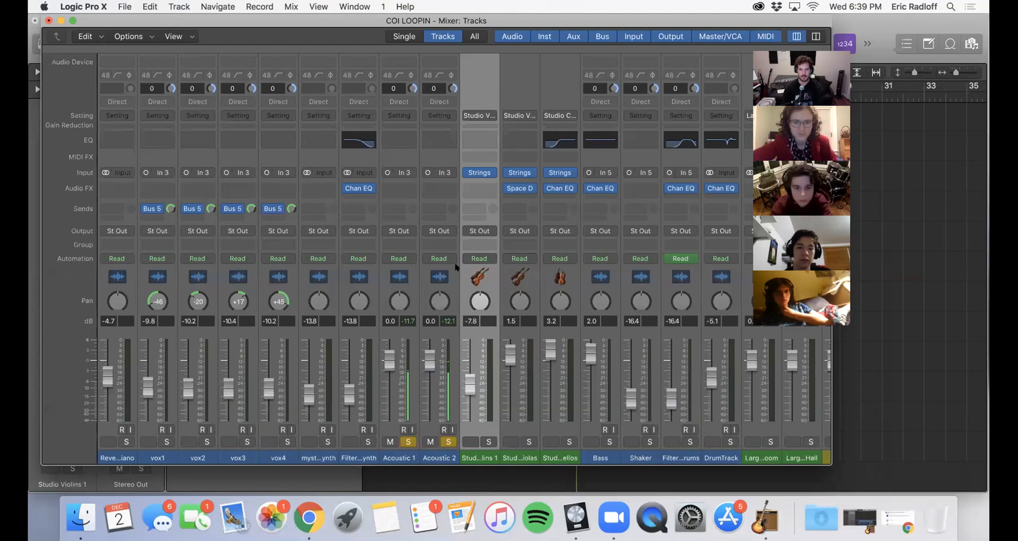
# - Choose Bus 10 in Acoustic 1's empty Sends slot, which adds an Aux 4 return strip
pyautogui.click(452, 197)
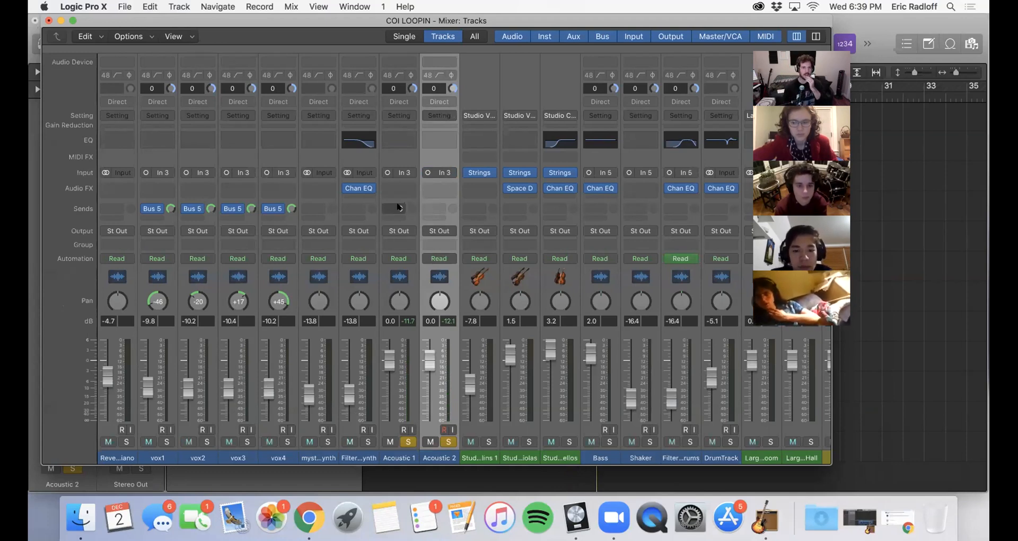
pyautogui.hscroll(1, 399, 207)
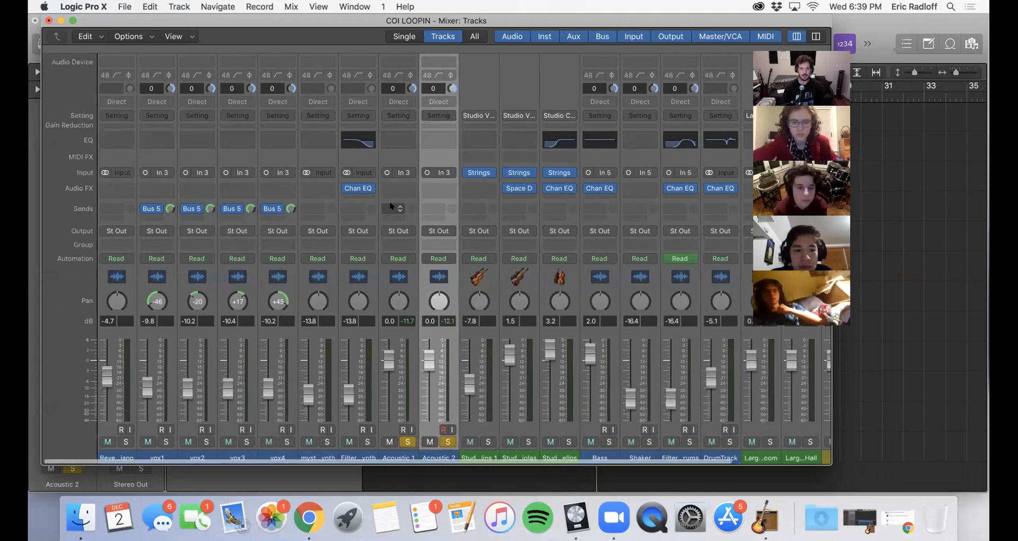
pyautogui.click(391, 211)
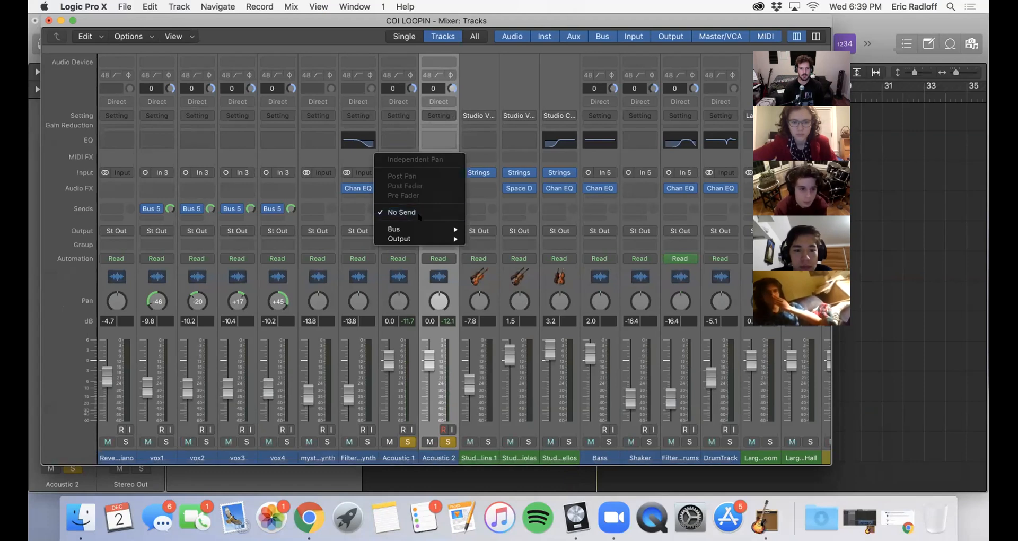
pyautogui.moveTo(435, 226)
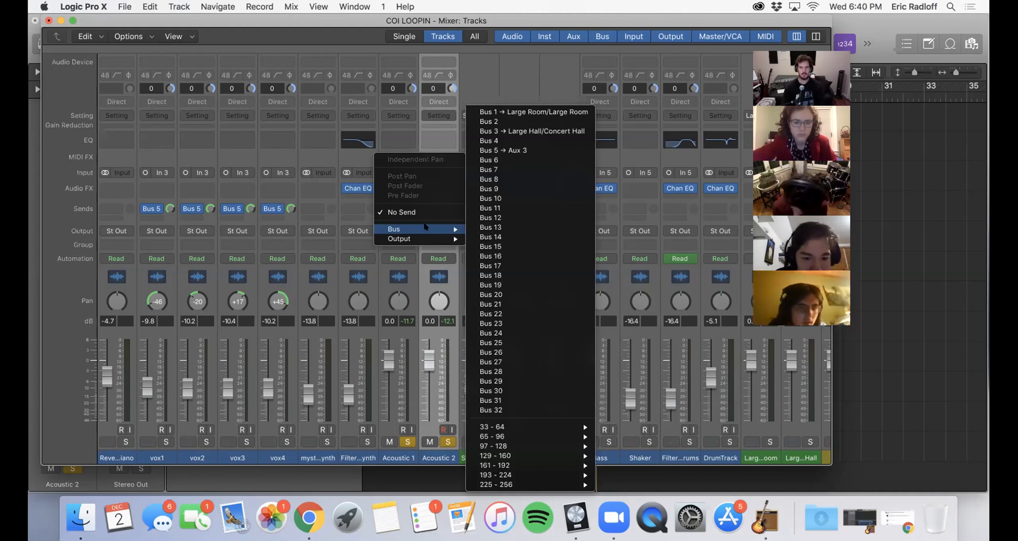
pyautogui.click(512, 198)
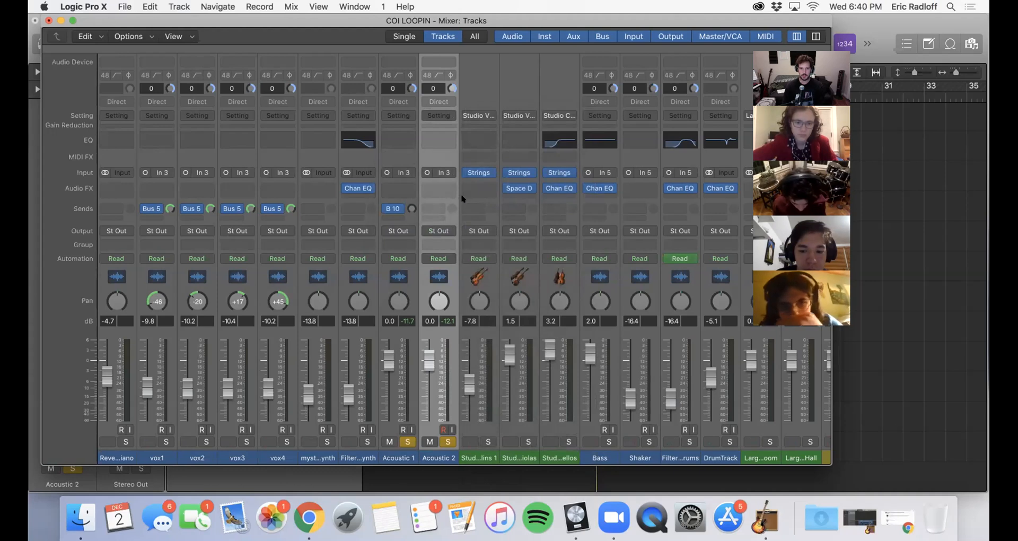
pyautogui.hscroll(3, 432, 208)
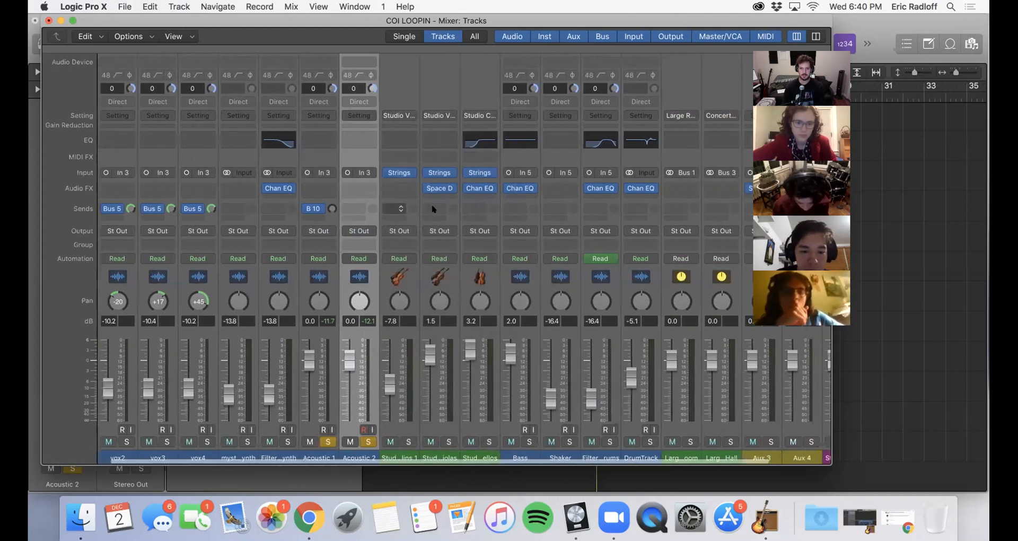
pyautogui.hscroll(3, 432, 208)
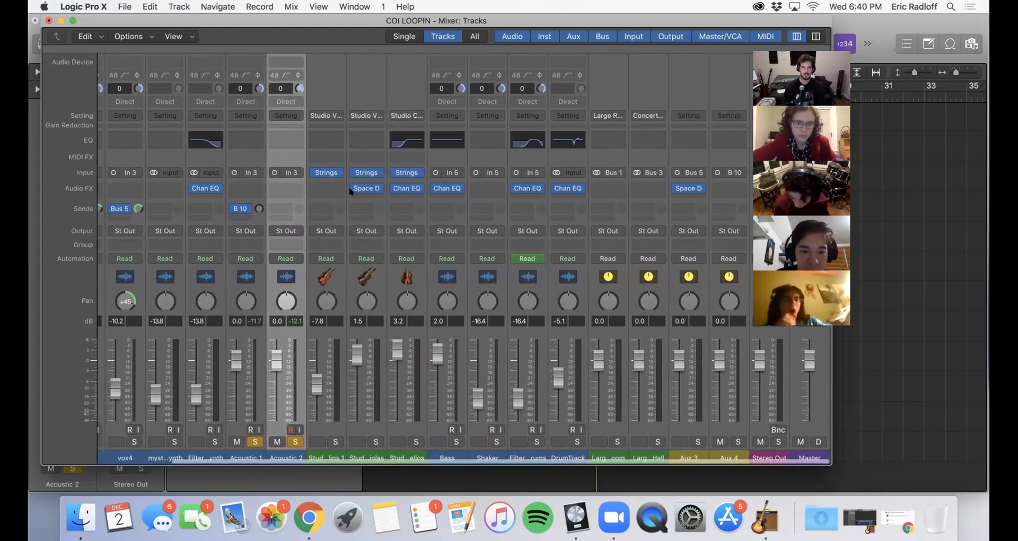
pyautogui.hscroll(-1, 297, 162)
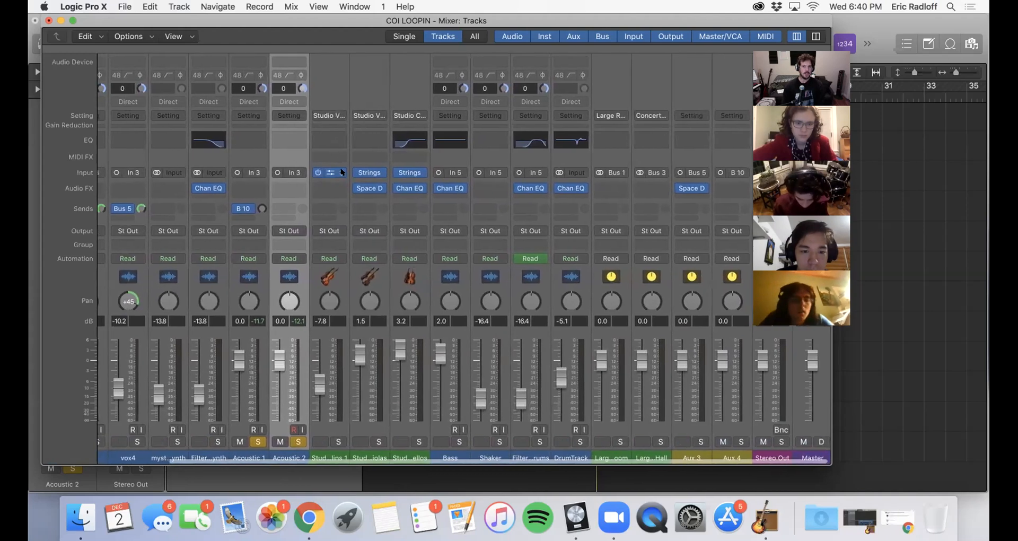
pyautogui.moveTo(367, 19); pyautogui.dragTo(271, 8)
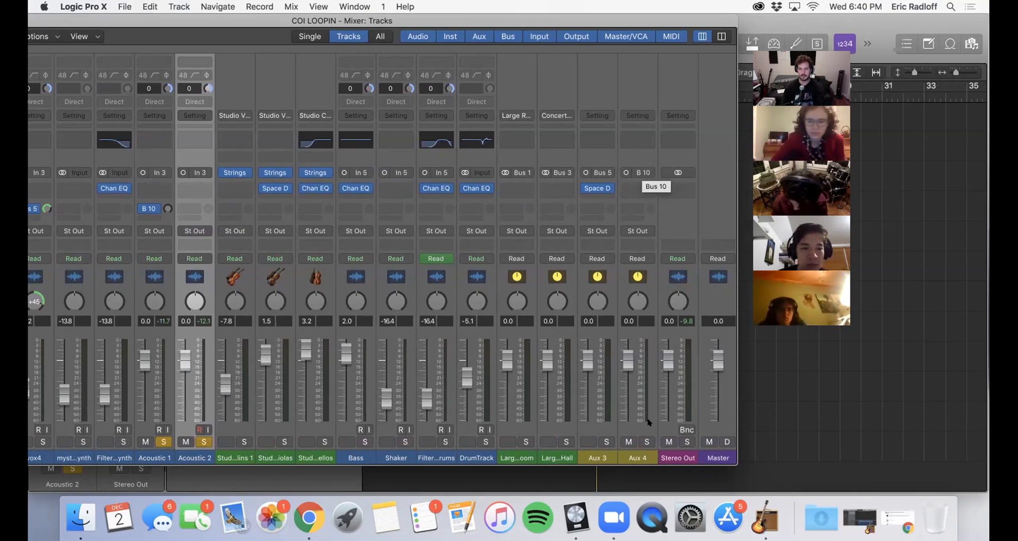
# - Change the Aux 4 strip's name label to REVERB
pyautogui.doubleClick(637, 457)
pyautogui.write('REVERB')
pyautogui.press('Return')
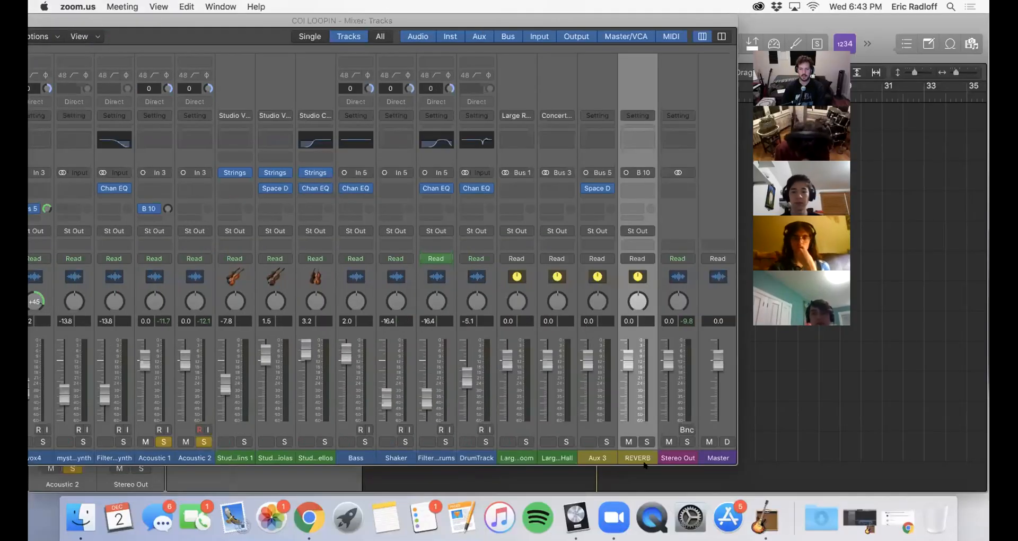
# - Insert a Space Designer reverb on the REVERB channel's Audio FX slot
pyautogui.click(708, 171)
pyautogui.click(637, 186)
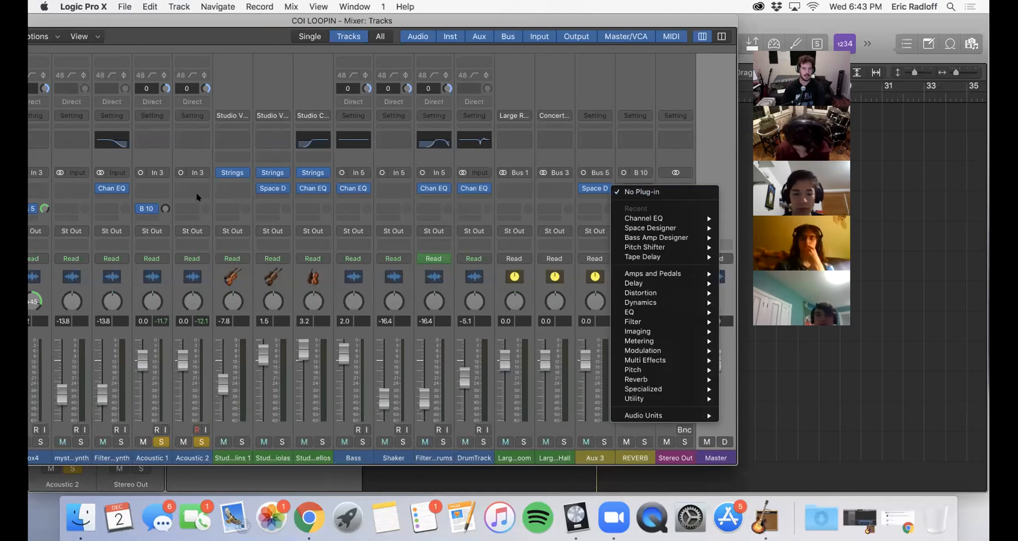
pyautogui.moveTo(246, 16); pyautogui.dragTo(357, 16)
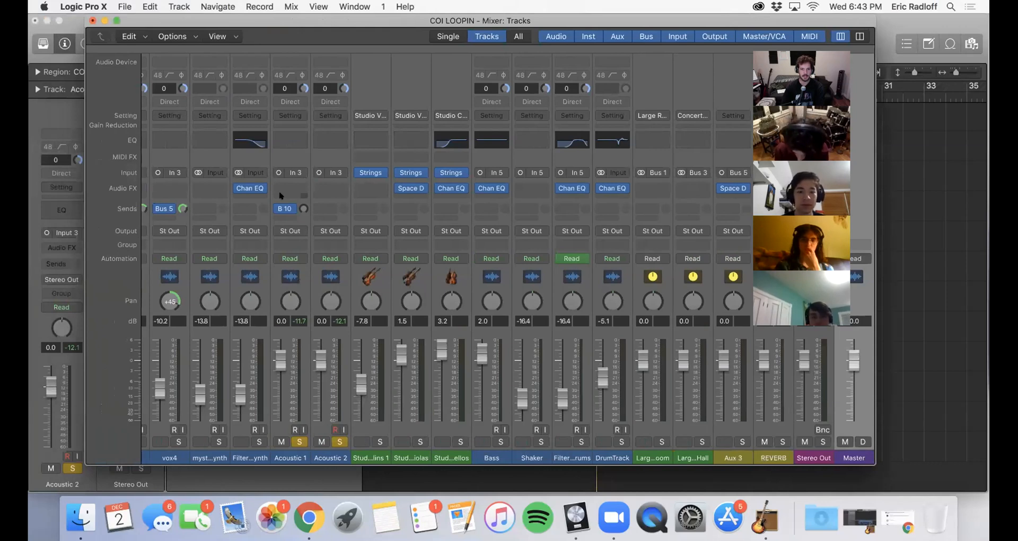
pyautogui.hscroll(2, 617, 172)
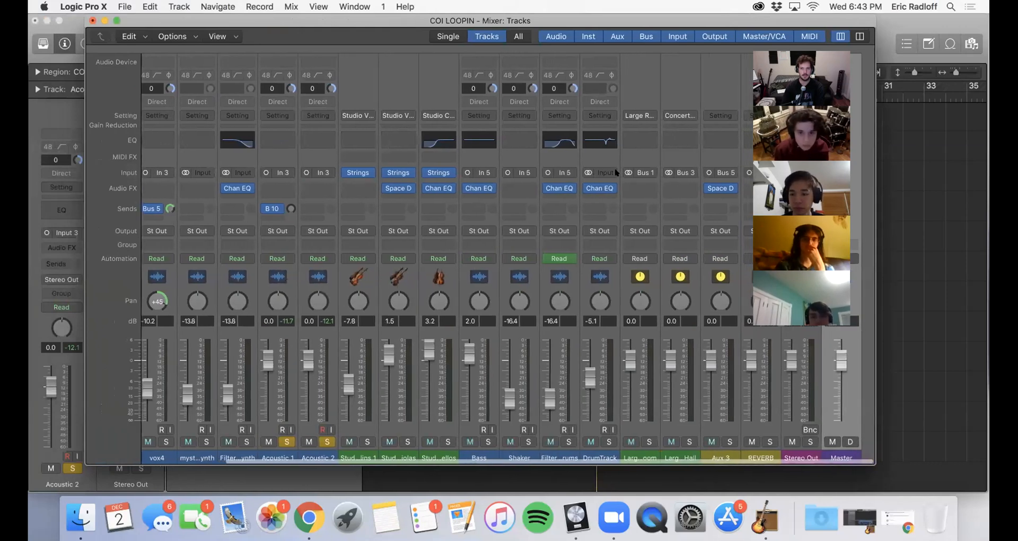
pyautogui.moveTo(679, 21); pyautogui.dragTo(578, 19)
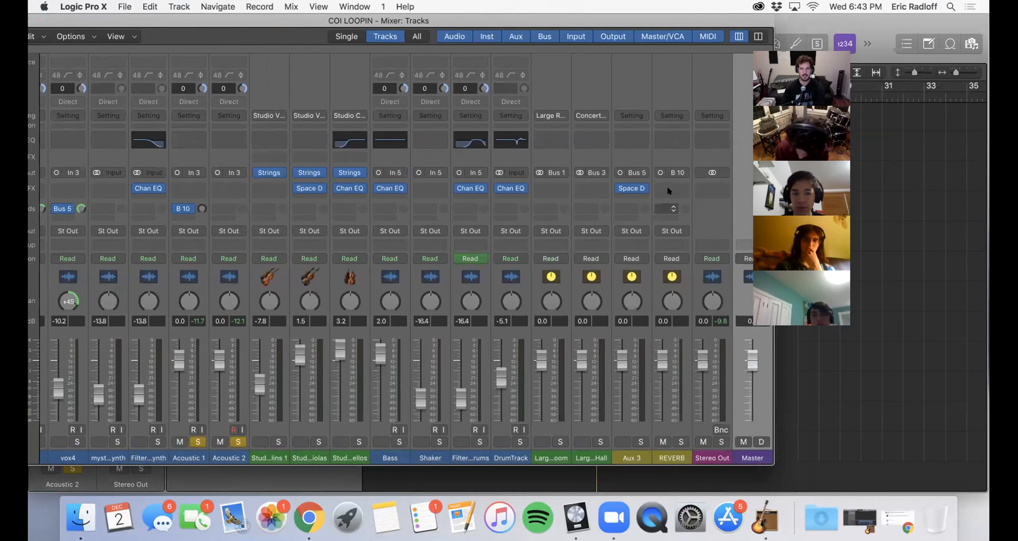
pyautogui.click(669, 190)
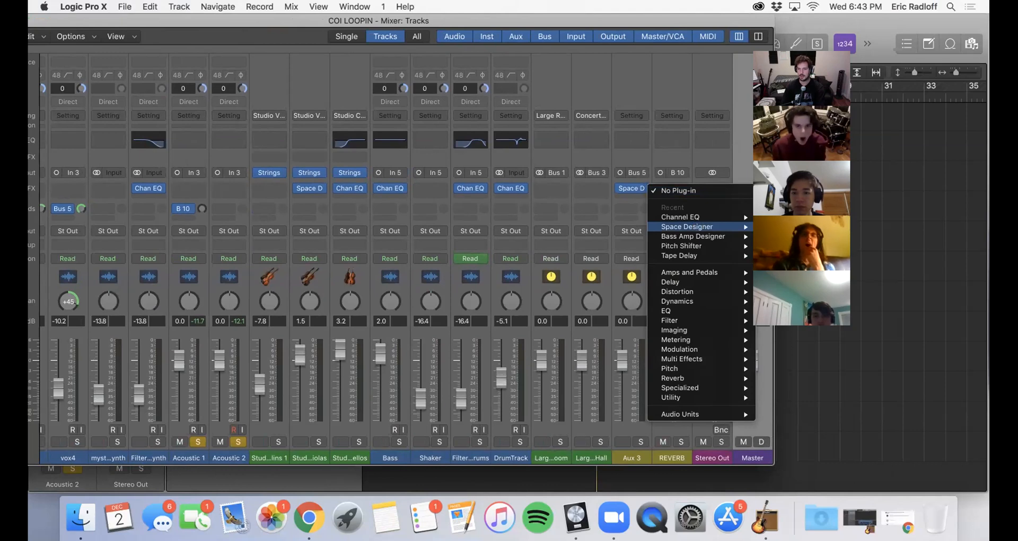
pyautogui.click(693, 226)
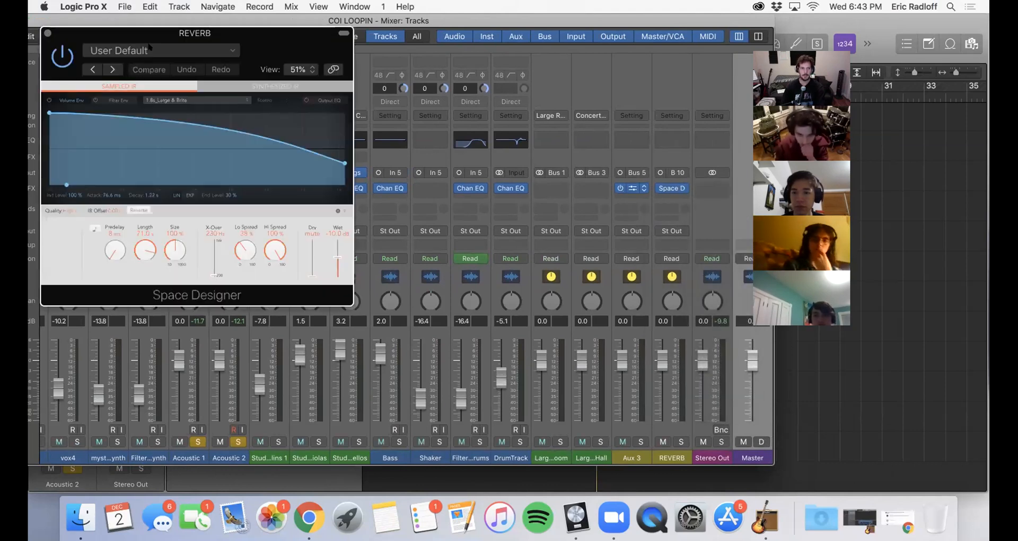
# - Load the Large Spaces > Halls > 03.6s Guitar Hall Large preset and close Space Designer
pyautogui.click(149, 49)
pyautogui.moveTo(230, 278)
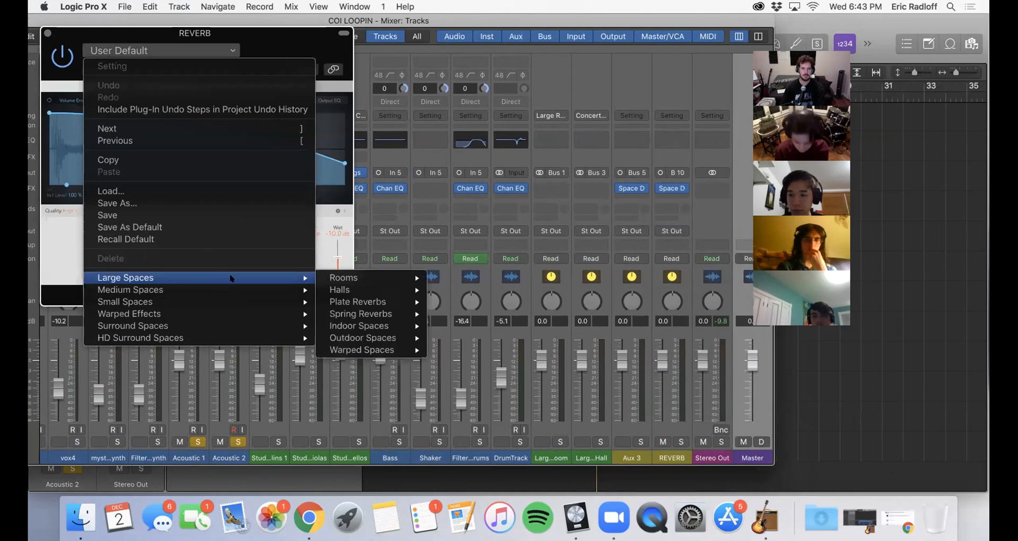
pyautogui.moveTo(368, 291)
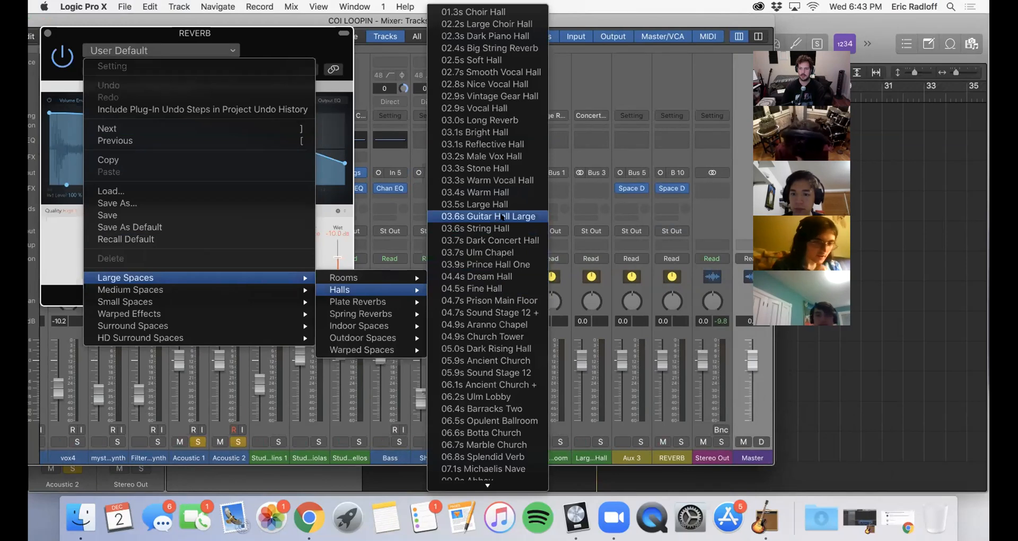
pyautogui.click(501, 216)
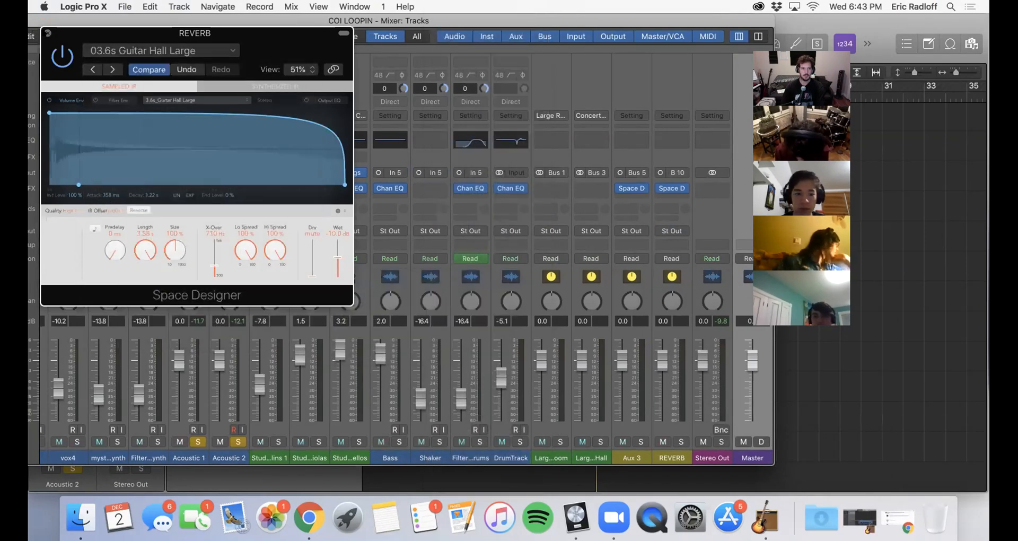
pyautogui.click(47, 33)
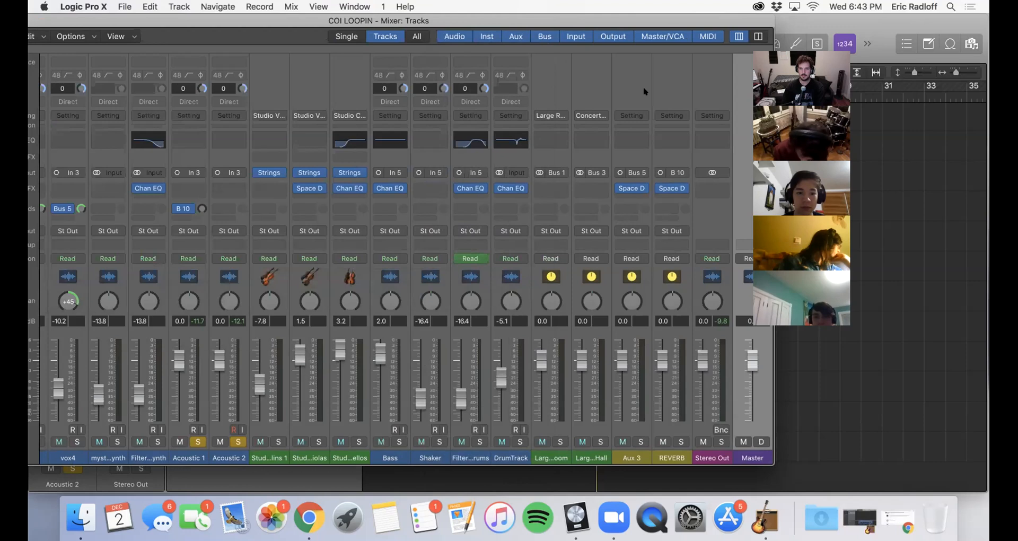
pyautogui.moveTo(651, 21); pyautogui.dragTo(739, 21)
# - Route Acoustic 2's send to the Bus 10 REVERB return too, and centre Acoustic 1's pan
pyautogui.hscroll(-2, 419, 186)
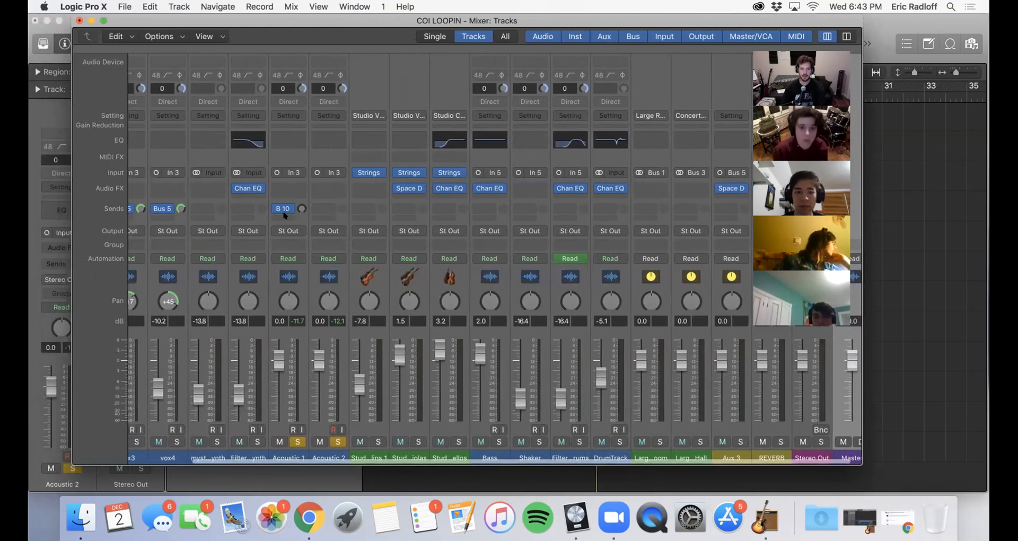
pyautogui.click(322, 209)
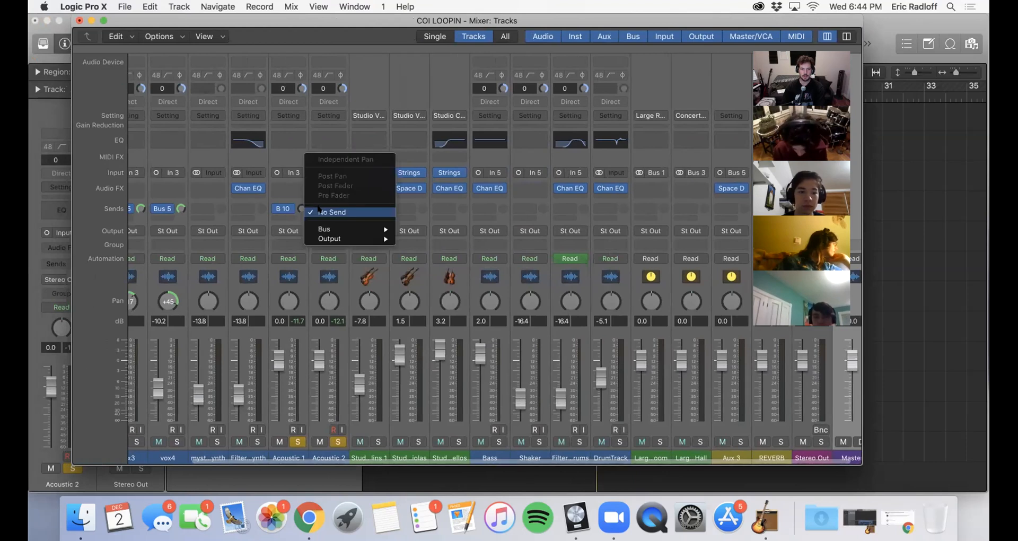
pyautogui.moveTo(350, 227)
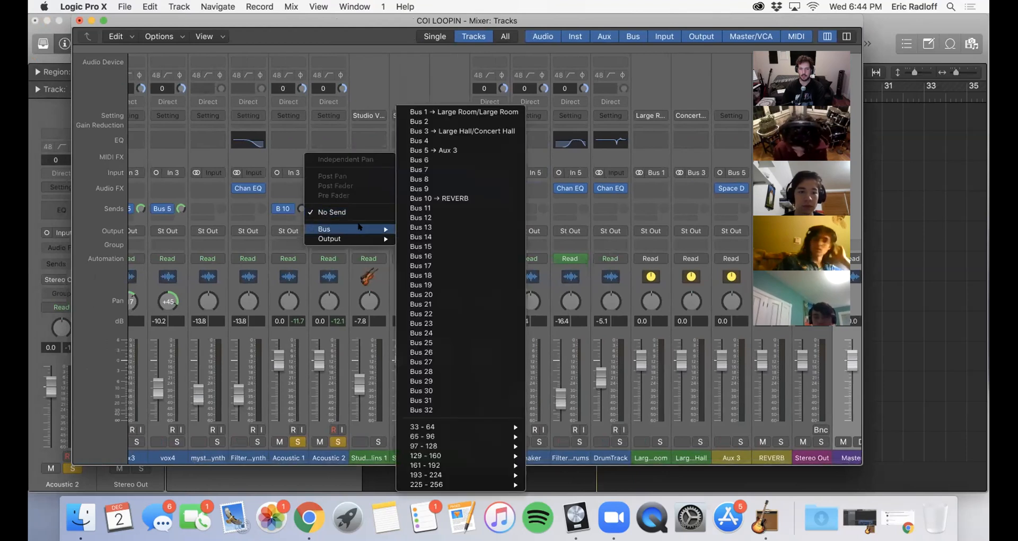
pyautogui.click(452, 197)
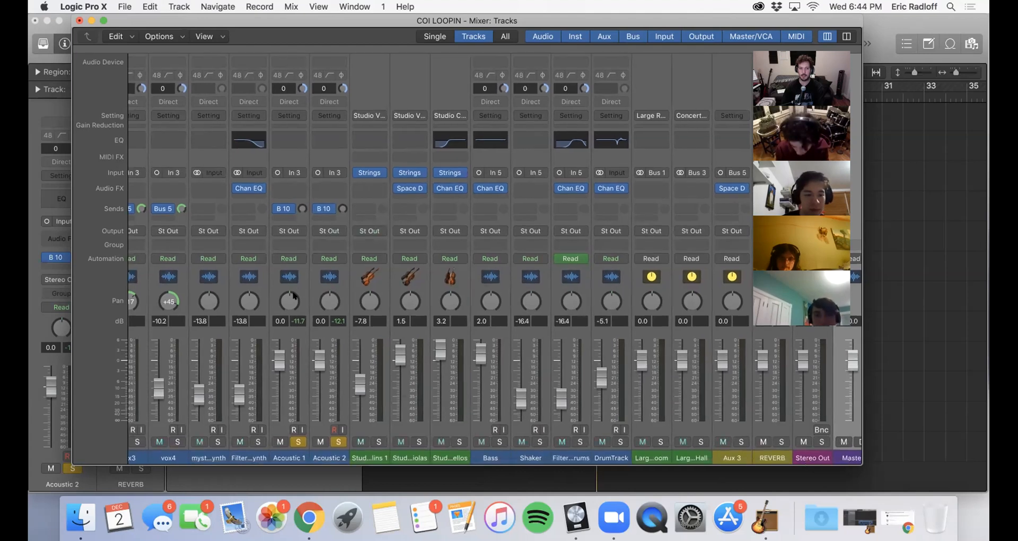
pyautogui.moveTo(290, 301); pyautogui.dragTo(290, 315)
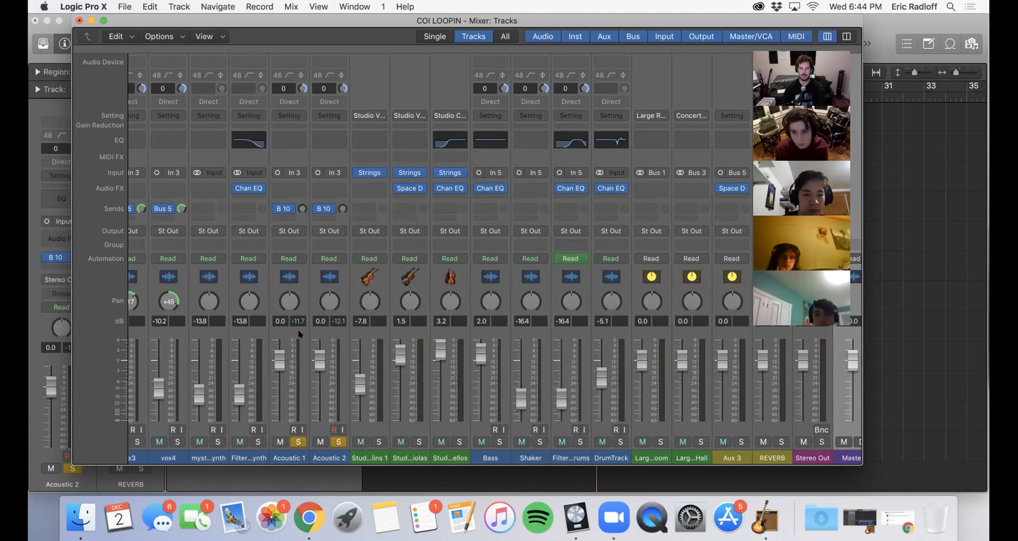
# - Raise the Bus 10 send levels on Acoustic 1 and Acoustic 2, then start playback
pyautogui.moveTo(302, 209); pyautogui.dragTo(302, 134)
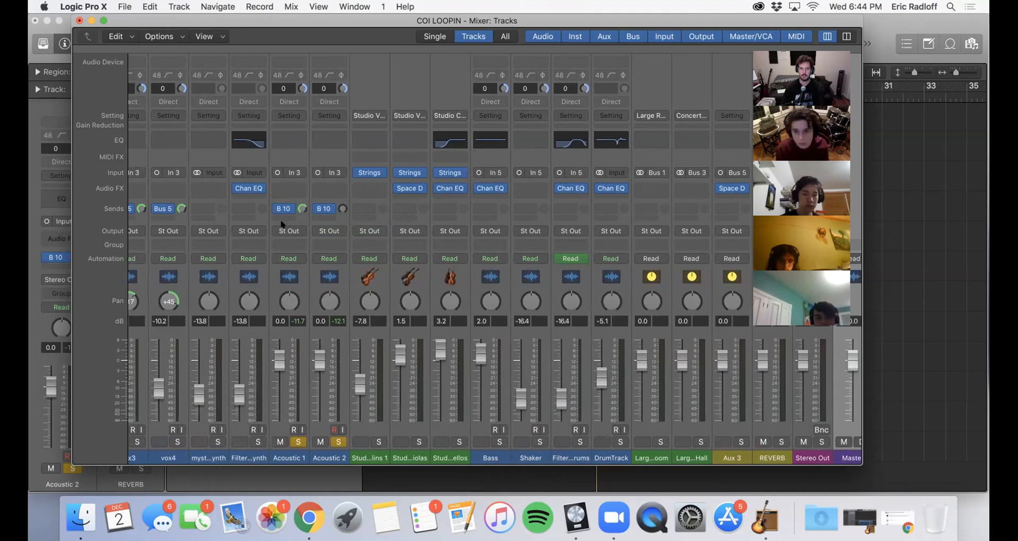
pyautogui.moveTo(342, 209); pyautogui.dragTo(356, 124)
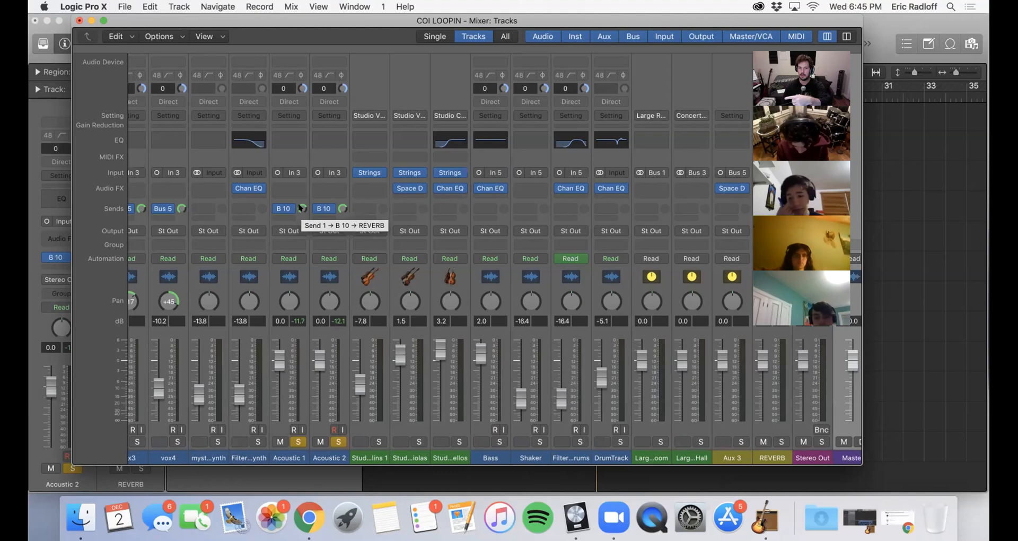
pyautogui.hscroll(1, 300, 208)
pyautogui.moveTo(646, 18); pyautogui.dragTo(577, 10)
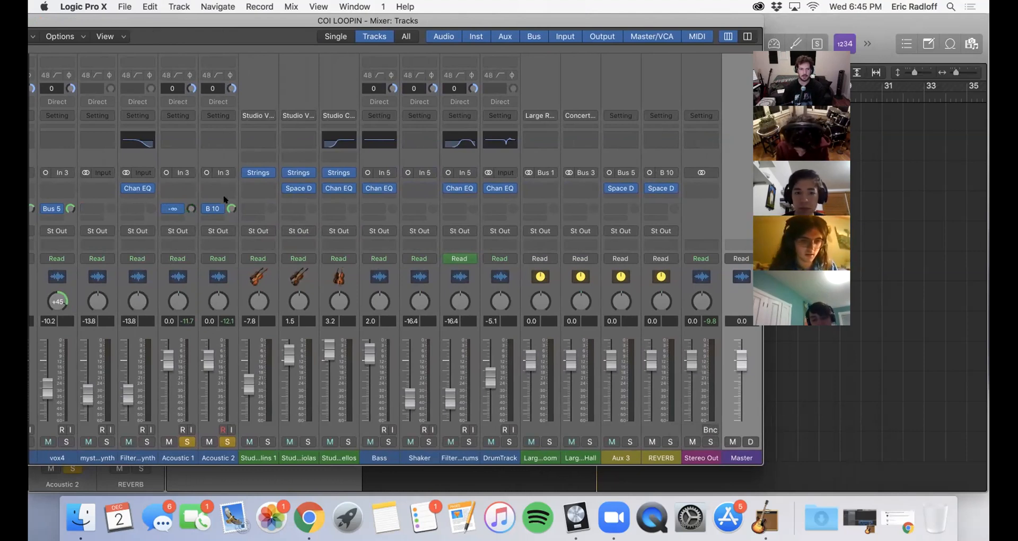
pyautogui.press('space')
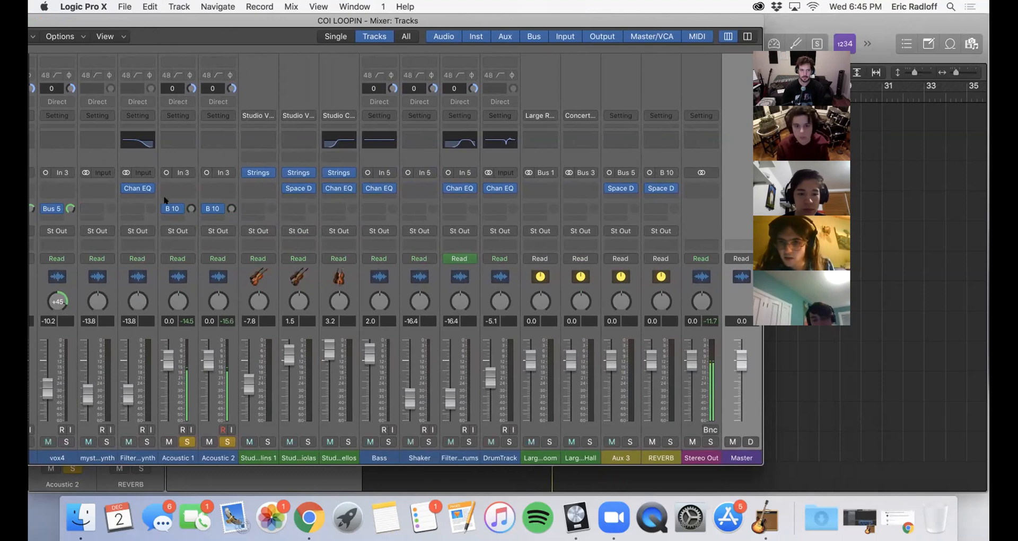
# - During playback, turn up the Acoustic 1 and Acoustic 2 reverb sends to balance them
pyautogui.moveTo(188, 182); pyautogui.dragTo(189, 164)
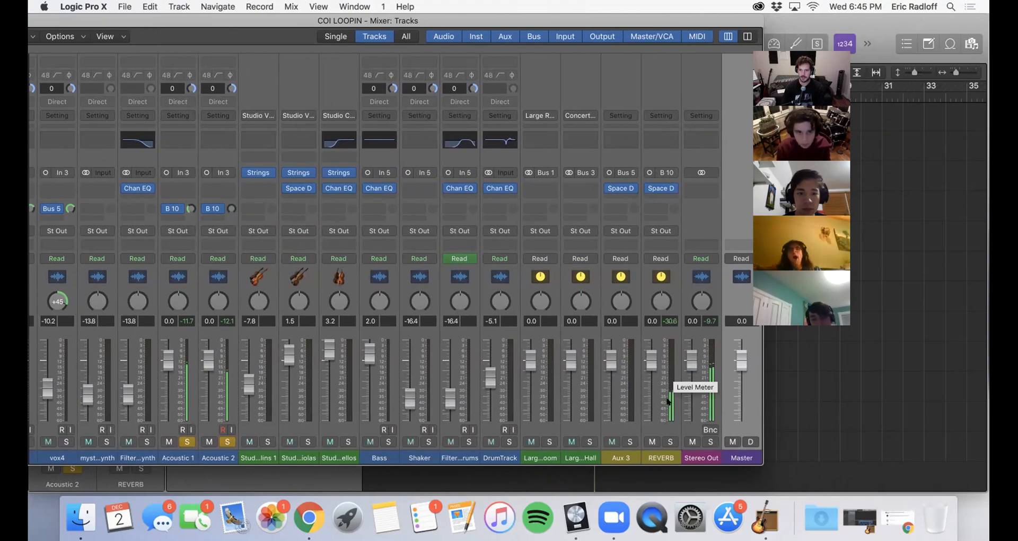
pyautogui.click(232, 208)
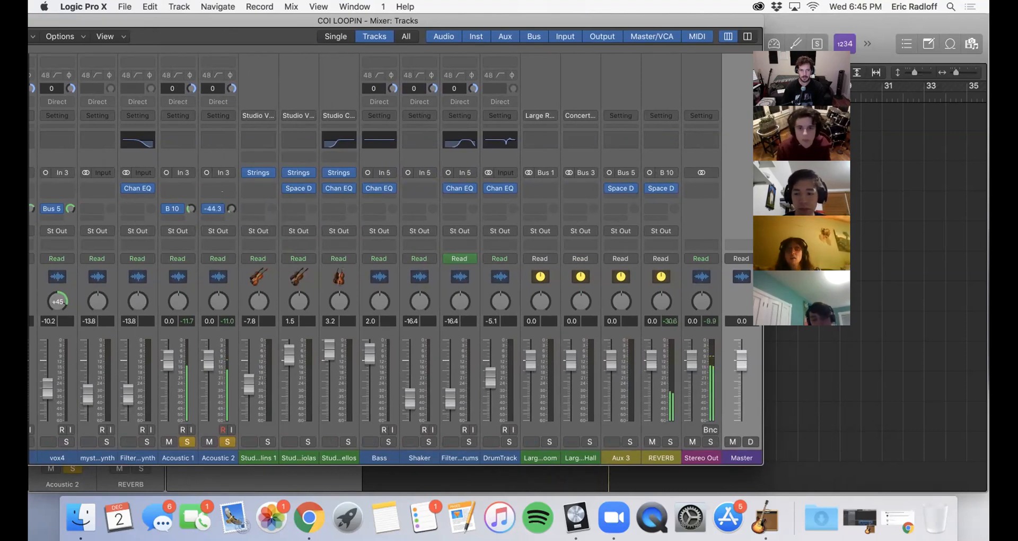
pyautogui.moveTo(231, 208); pyautogui.dragTo(232, 200)
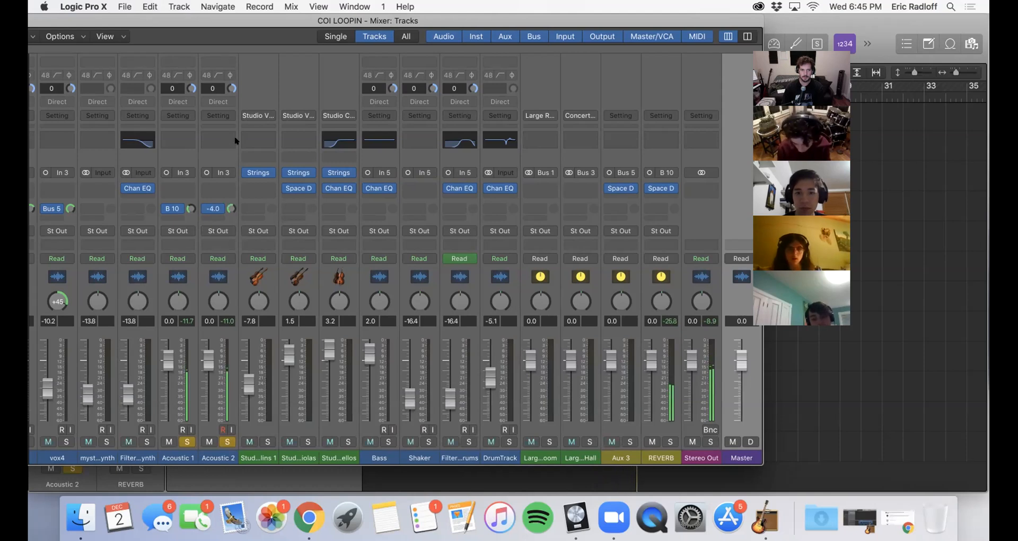
pyautogui.moveTo(191, 208); pyautogui.dragTo(191, 189)
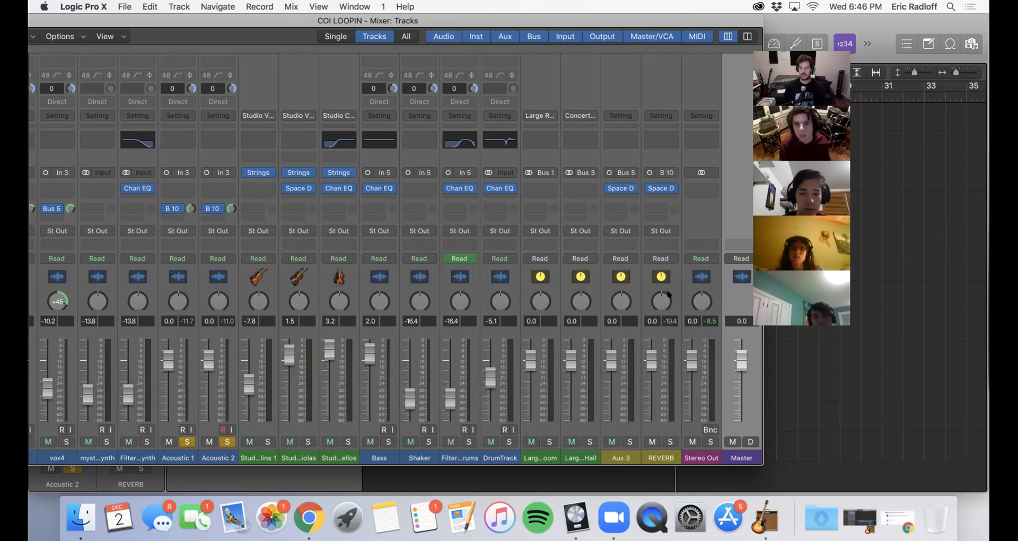
pyautogui.moveTo(628, 19); pyautogui.dragTo(684, 4)
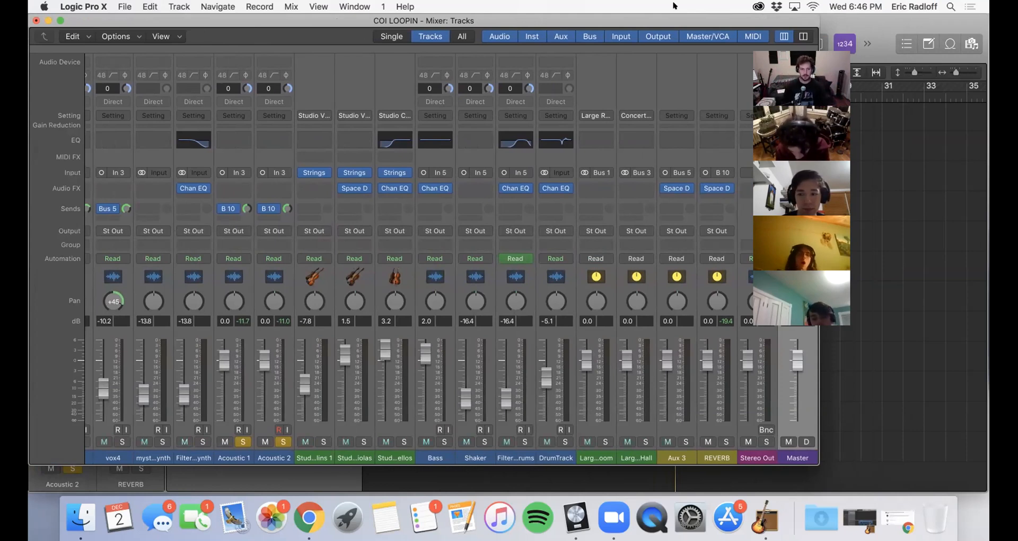
# - Nudge the Mixer window further right, then close it to return to the tracks area
pyautogui.moveTo(100, 24); pyautogui.dragTo(118, 24)
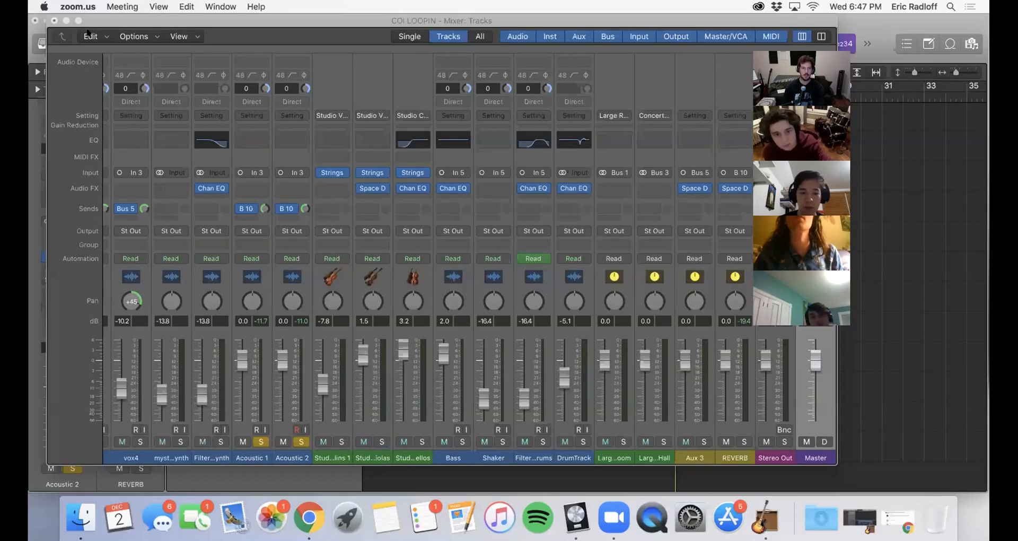
pyautogui.click(51, 20)
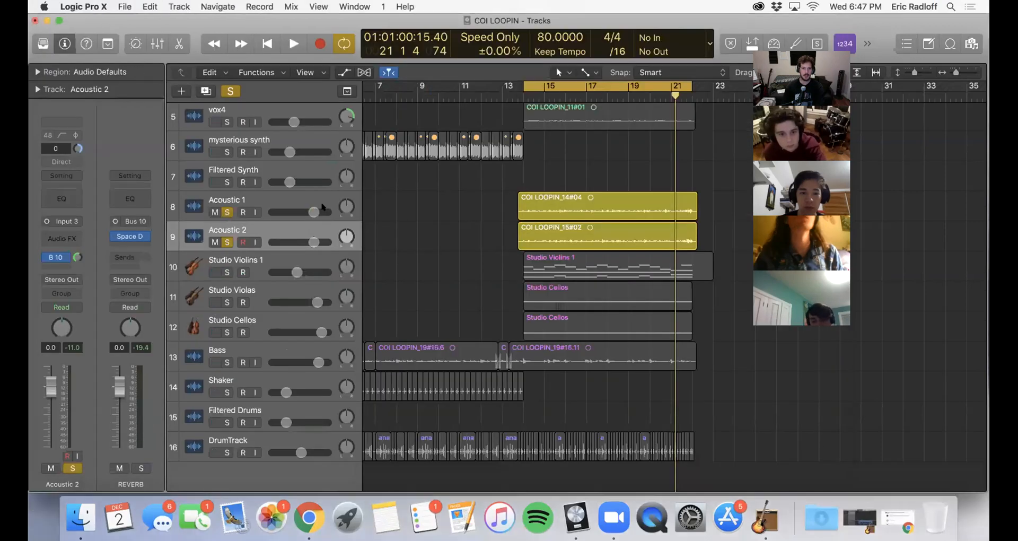
# - Unsolo Acoustic 2 and solo Acoustic 1 instead
pyautogui.click(228, 241)
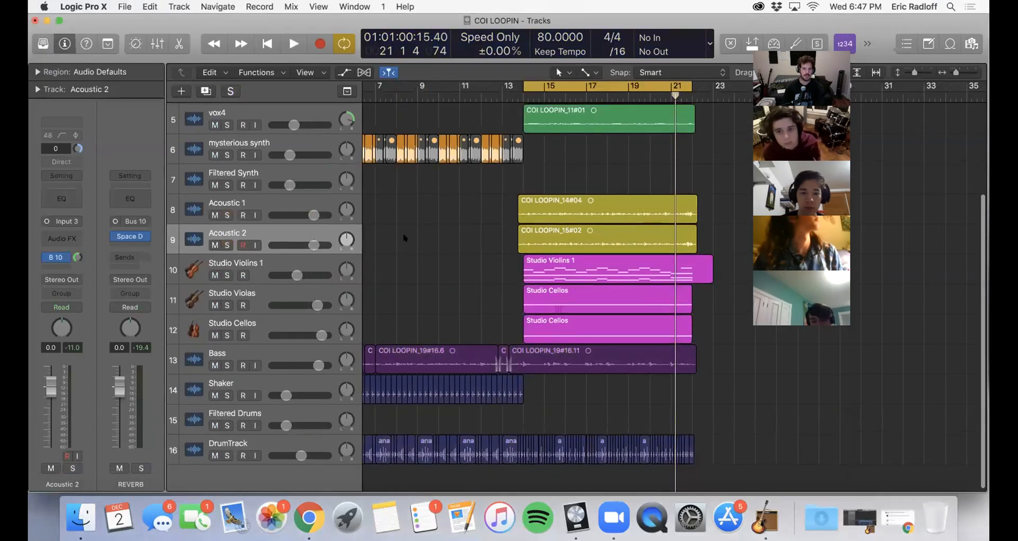
pyautogui.scroll(1, 404, 237)
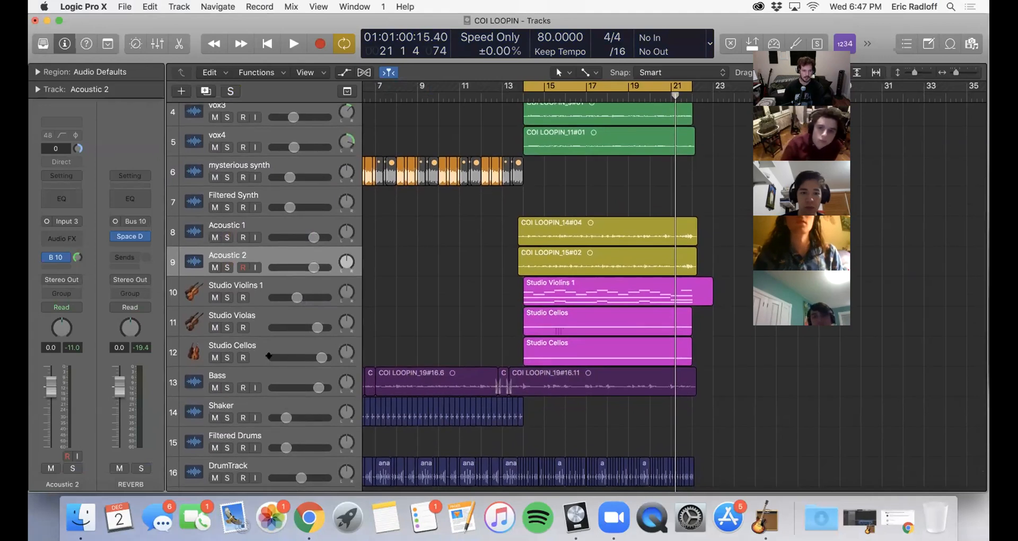
pyautogui.scroll(1, 397, 294)
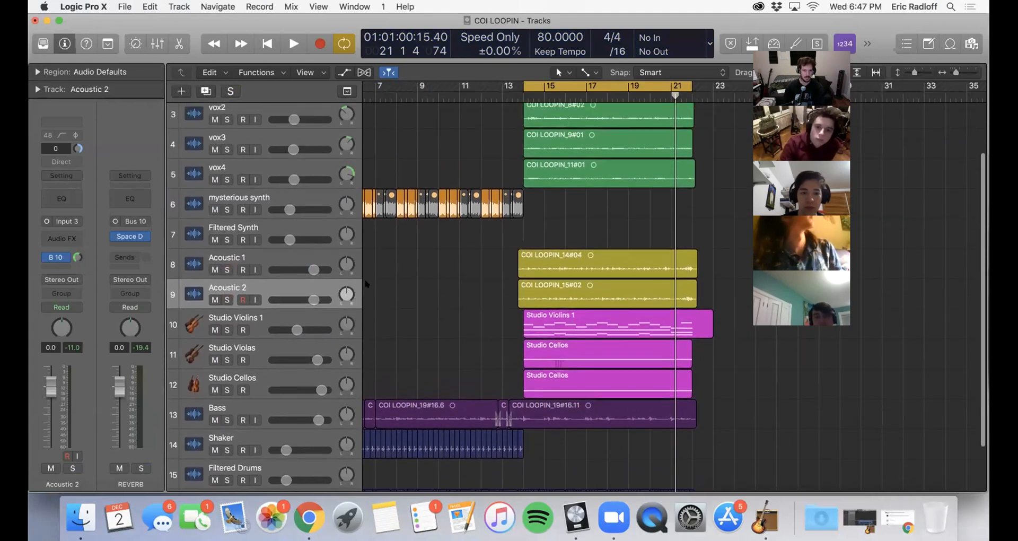
pyautogui.click(195, 264)
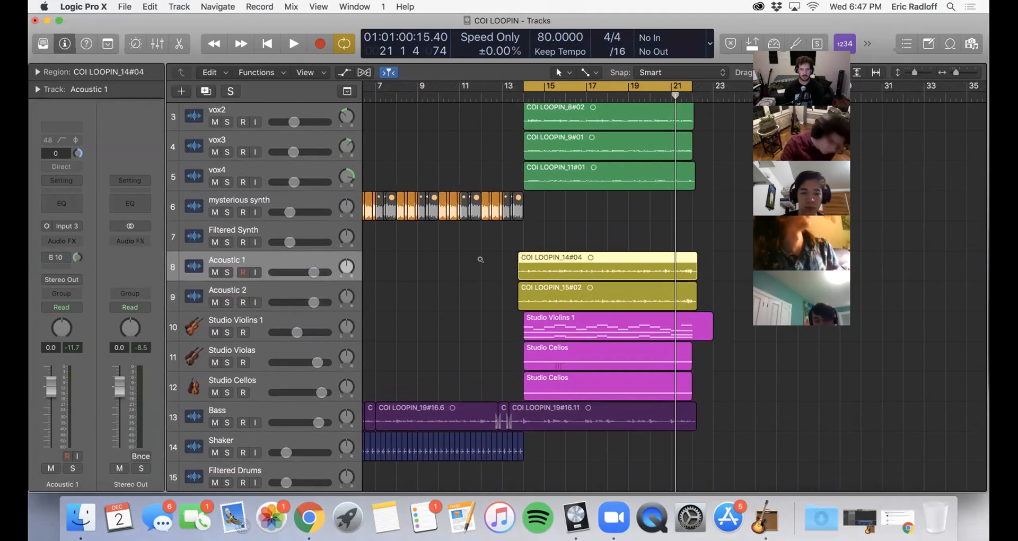
pyautogui.scroll(4, 480, 259)
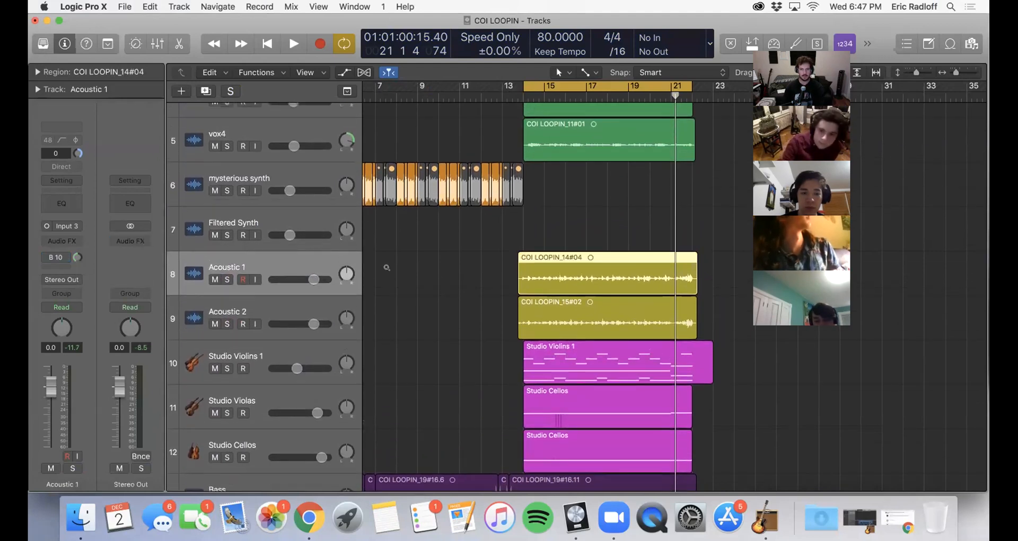
pyautogui.click(227, 279)
# - Raise Acoustic 1's track volume to +3.9 dB while auditioning it
pyautogui.press('space')
pyautogui.moveTo(312, 280); pyautogui.dragTo(323, 280)
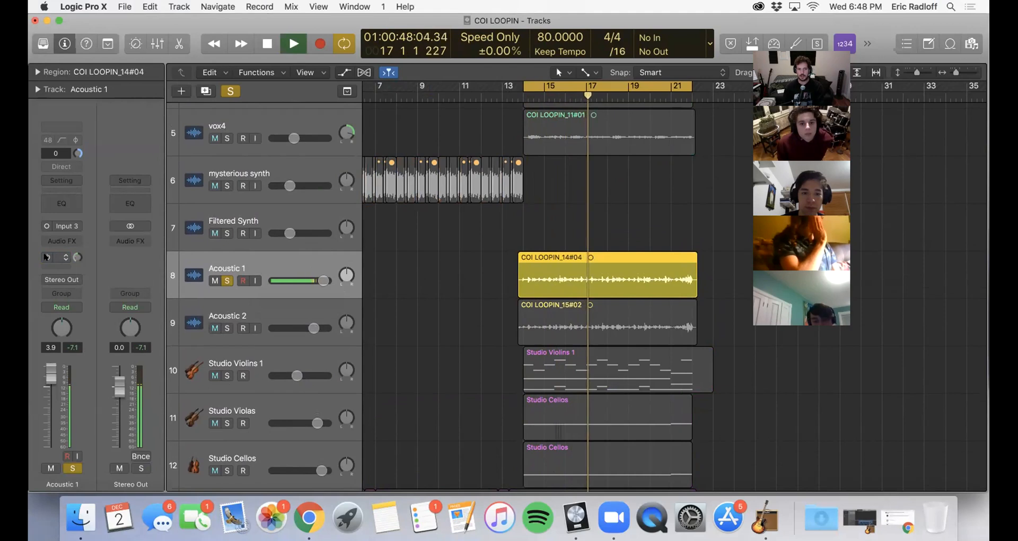
pyautogui.press('space')
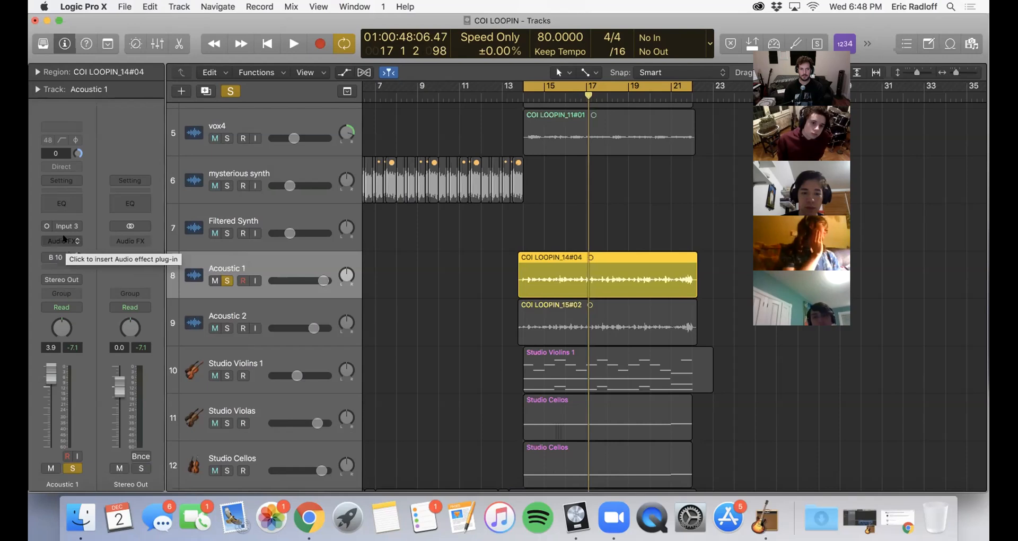
# - Insert a mono Channel EQ on Acoustic 1 at its Factory Default setting
pyautogui.click(78, 239)
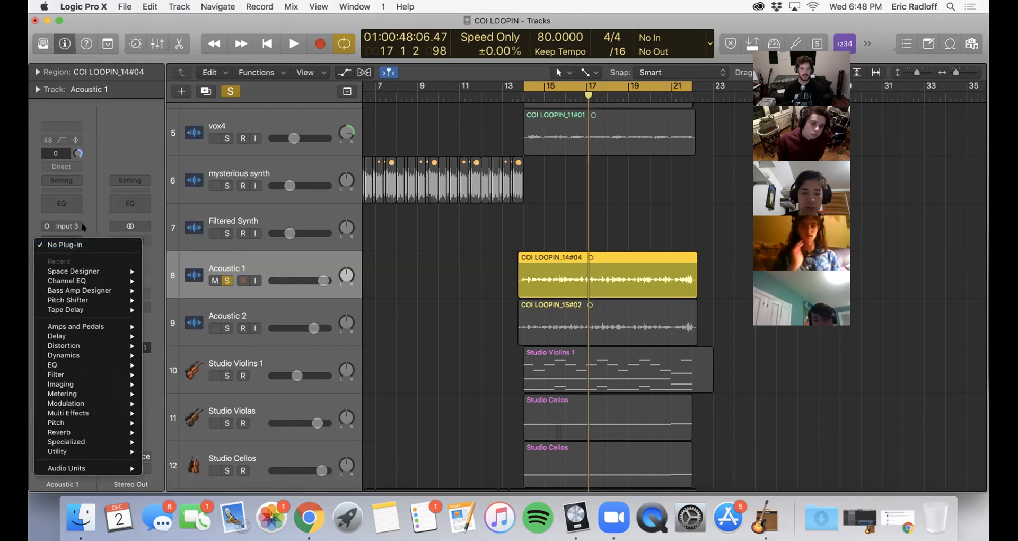
pyautogui.moveTo(98, 281)
pyautogui.click(150, 278)
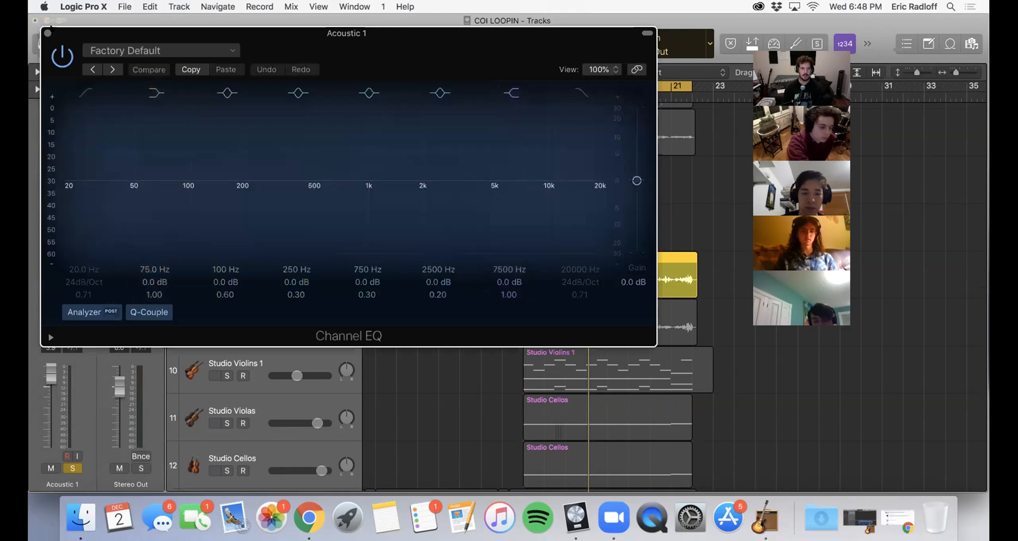
pyautogui.click(47, 33)
pyautogui.click(71, 245)
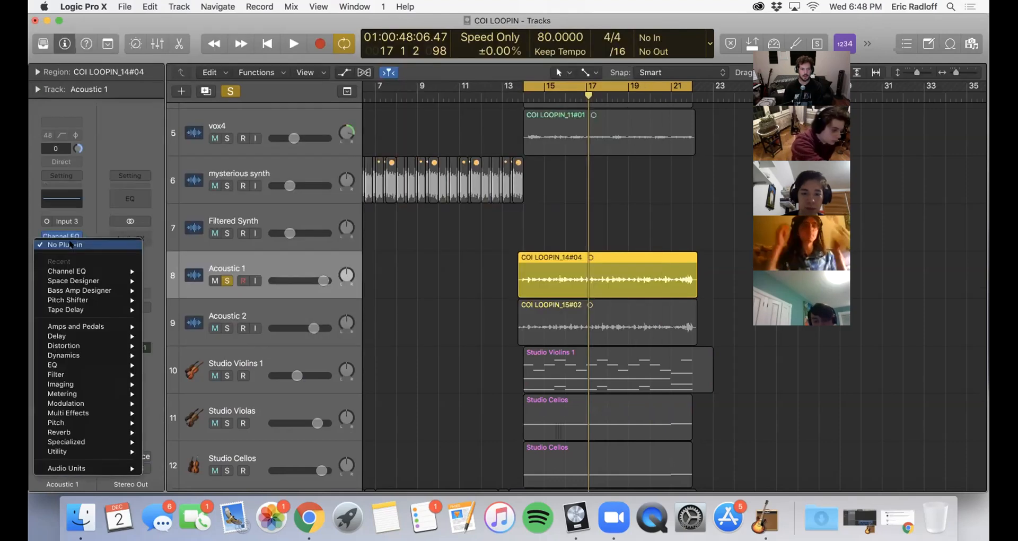
# - Insert Space Designer reverb in Acoustic 1's second effect slot
pyautogui.moveTo(79, 432)
pyautogui.moveTo(205, 450)
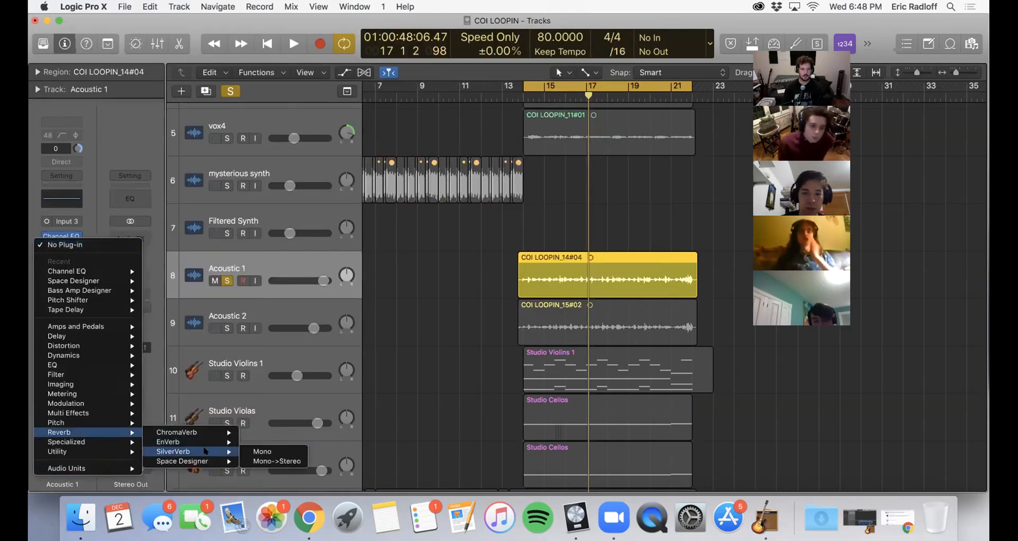
pyautogui.click(273, 470)
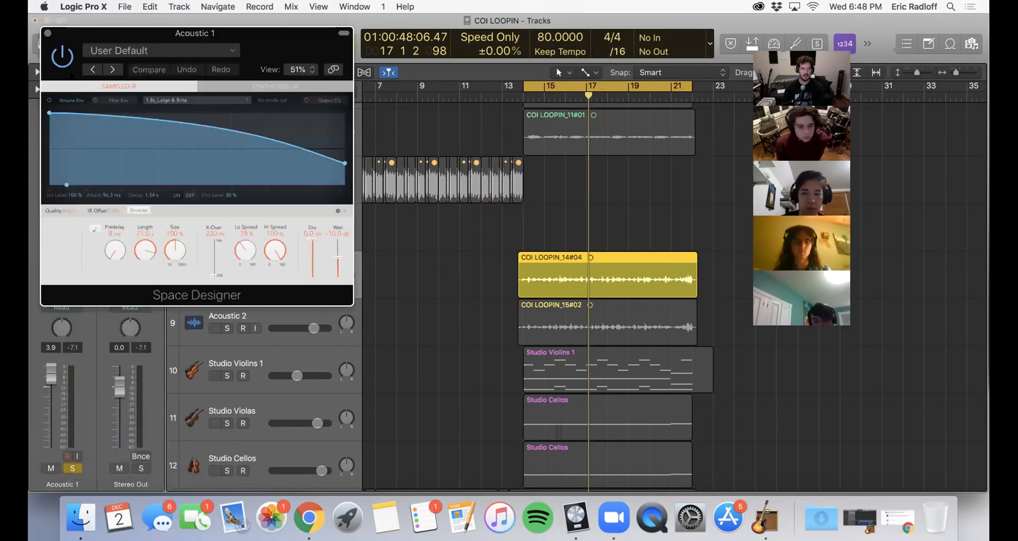
pyautogui.click(47, 33)
# - Add Distortion II as Acoustic 1's third insert and start playback
pyautogui.click(78, 247)
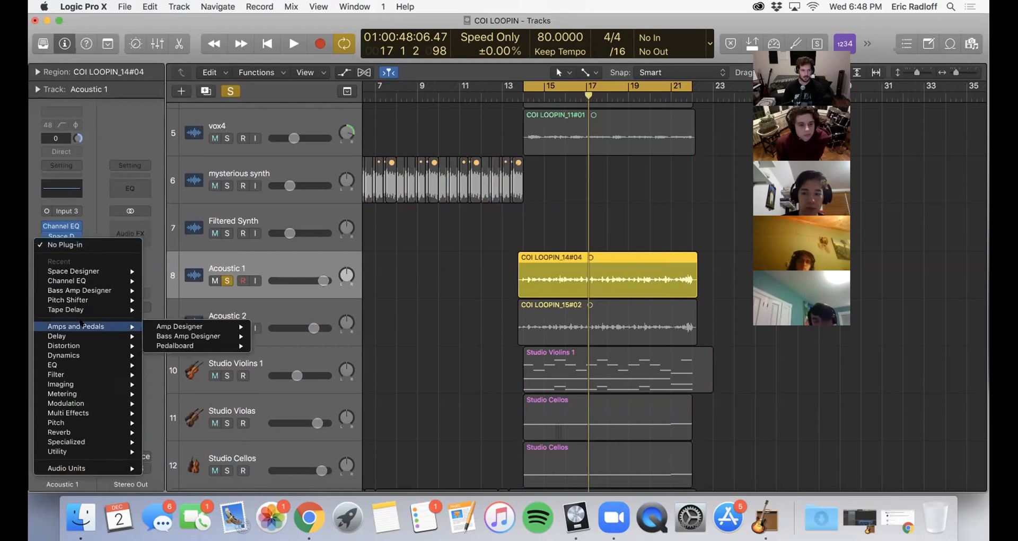
pyautogui.moveTo(78, 391)
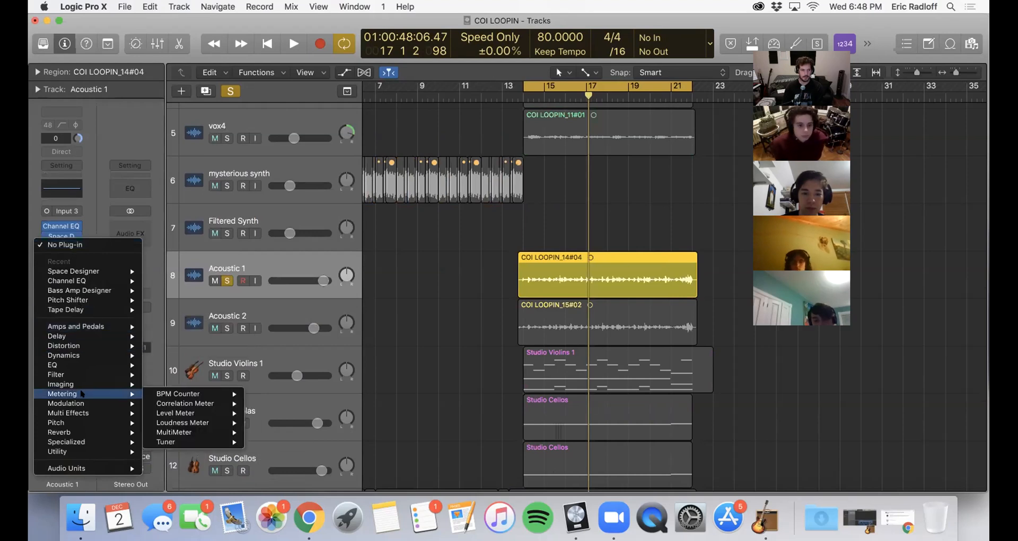
pyautogui.moveTo(87, 349)
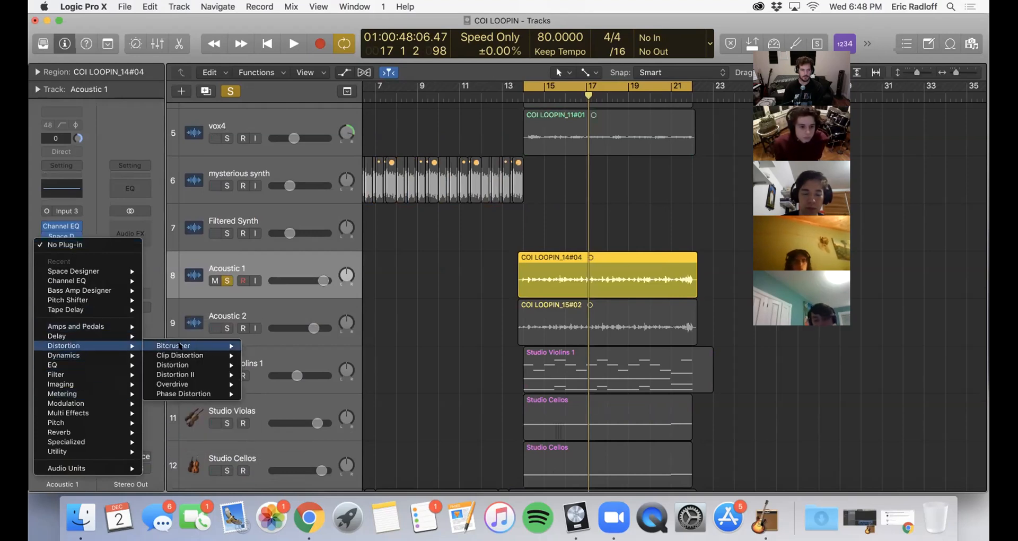
pyautogui.moveTo(213, 381)
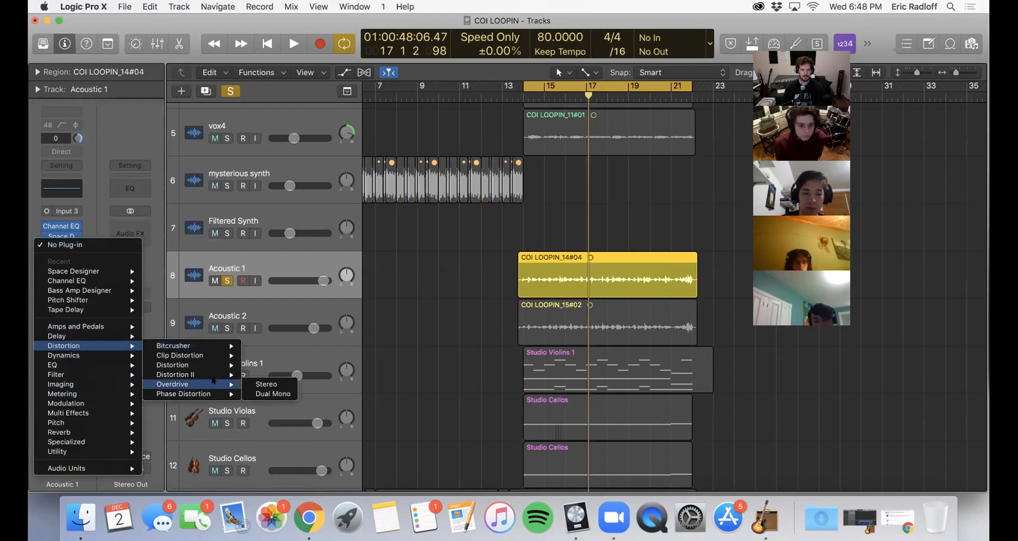
pyautogui.click(265, 382)
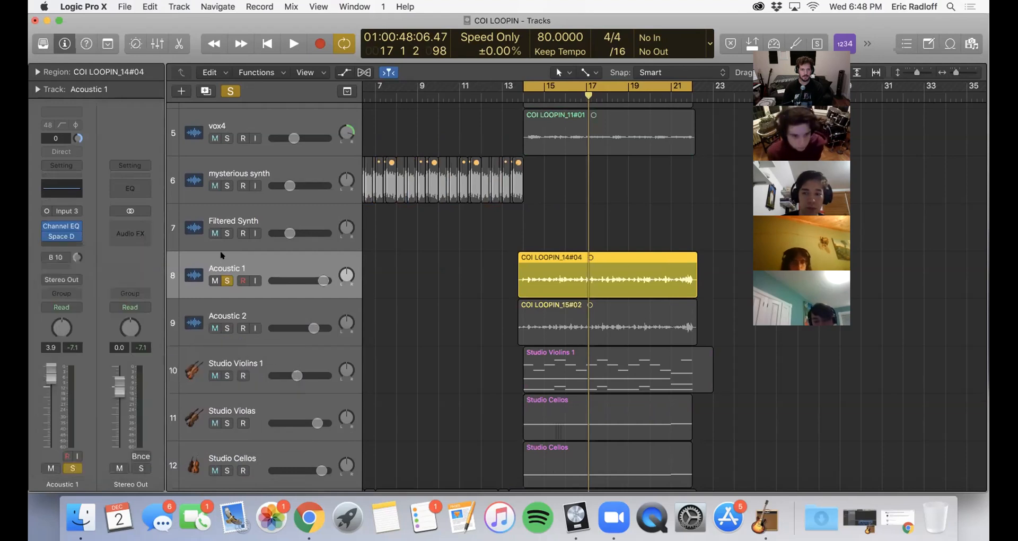
pyautogui.click(48, 24)
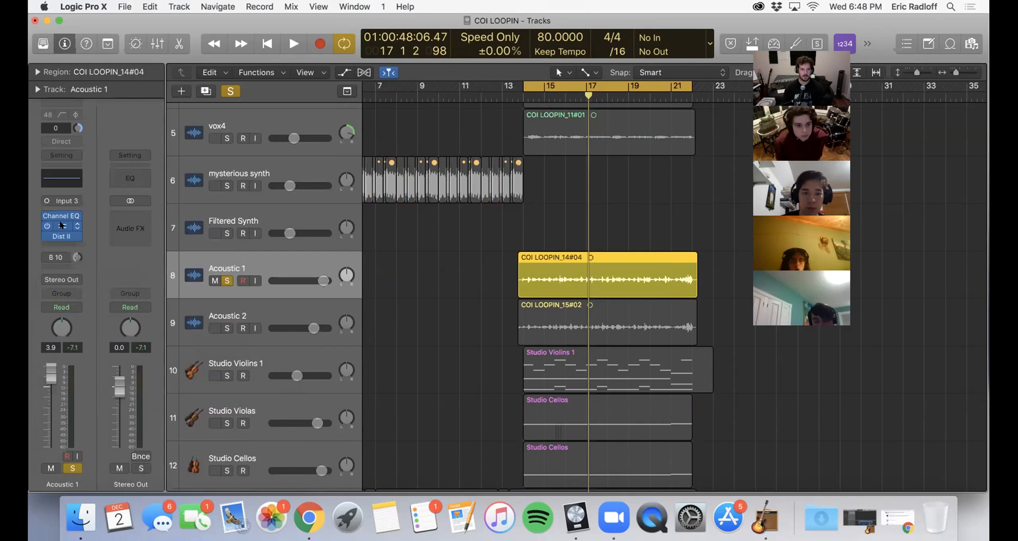
pyautogui.press('space')
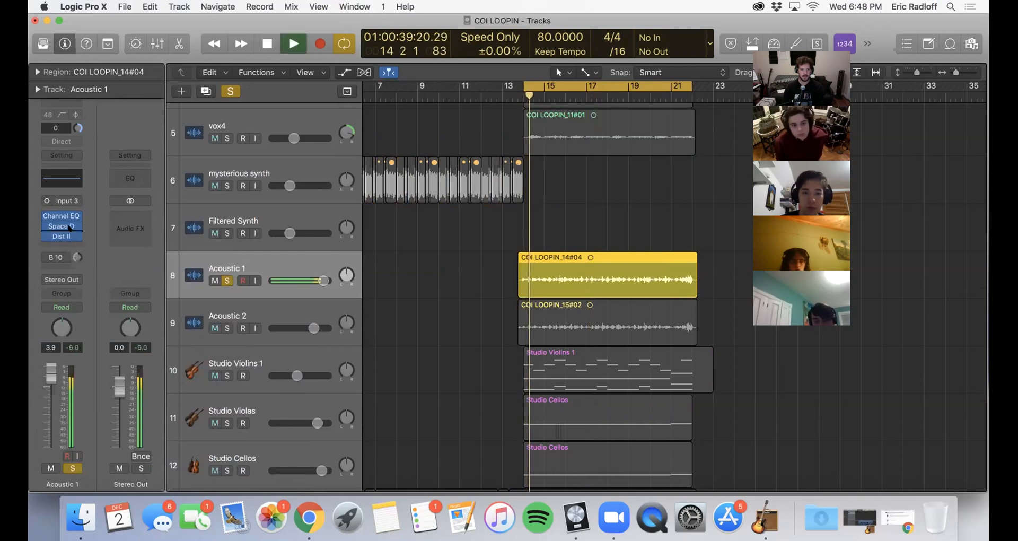
# - Enable Acoustic 1's Channel EQ high cut at 24 dB/Oct and lower it to 8400 Hz
pyautogui.click(62, 216)
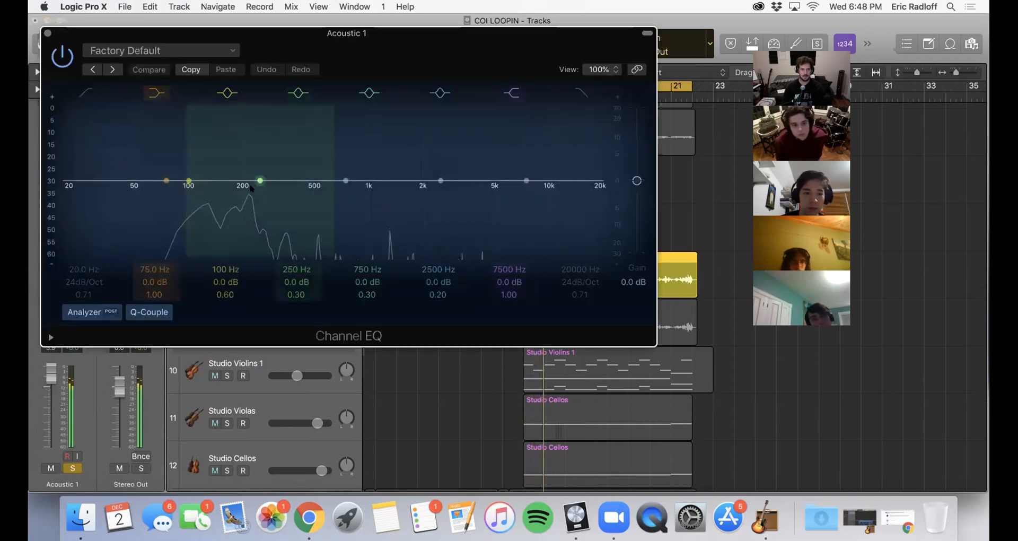
pyautogui.click(581, 94)
pyautogui.moveTo(597, 193); pyautogui.dragTo(498, 198)
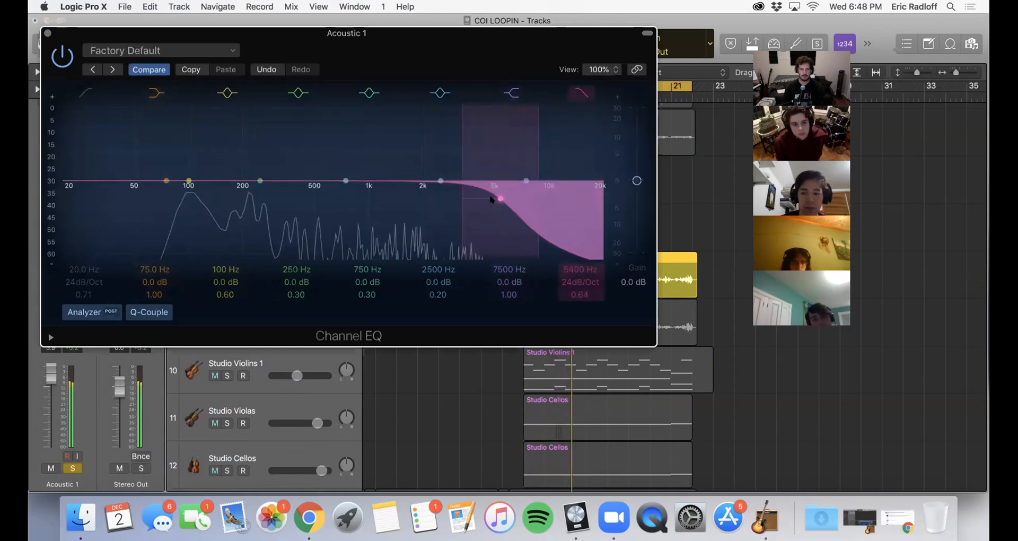
pyautogui.click(49, 34)
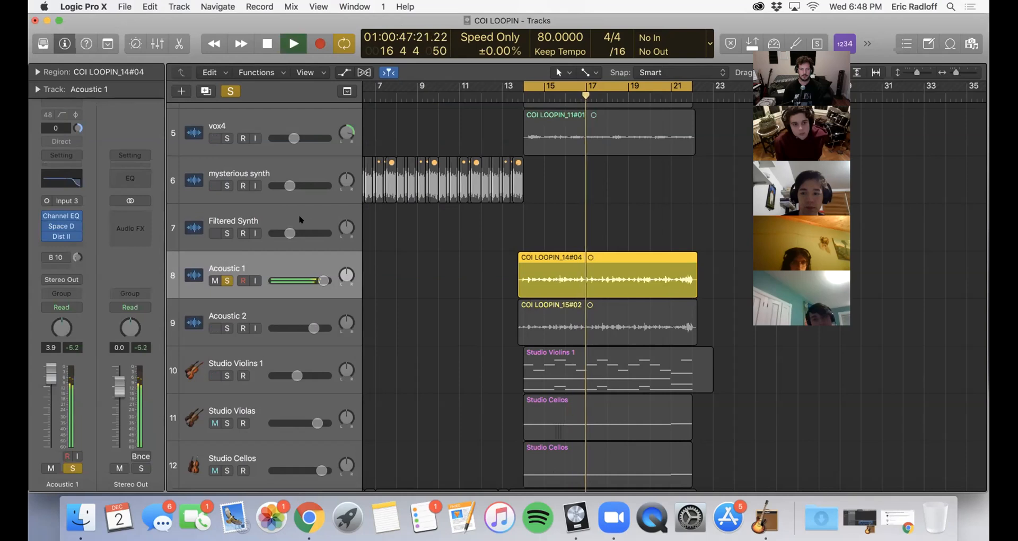
# - Move Channel EQ to the end of Acoustic 1's chain and audition the new order
pyautogui.moveTo(73, 226)
pyautogui.press('space')
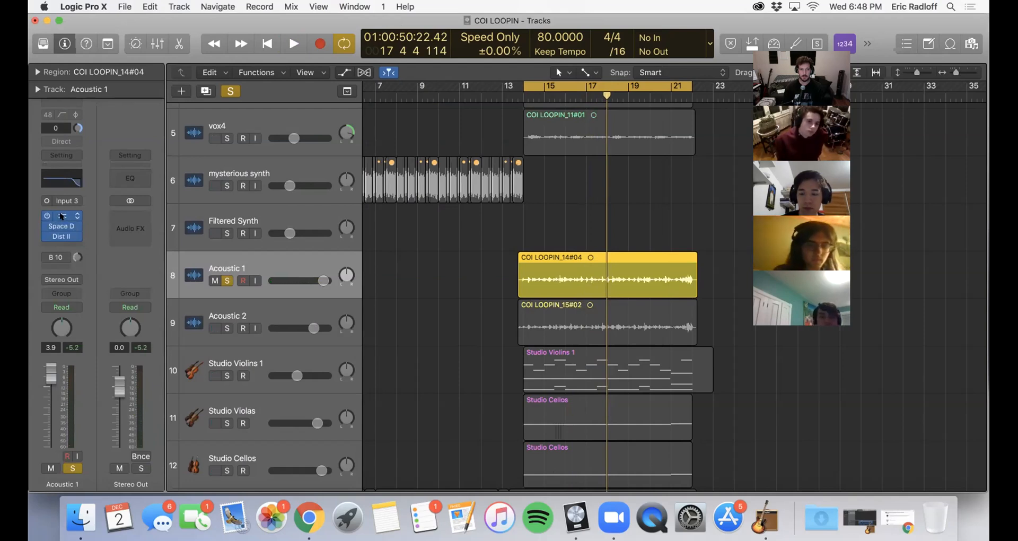
pyautogui.moveTo(61, 217)
pyautogui.mouseDown()
pyautogui.moveTo(63, 246)
pyautogui.moveTo(62, 228)
pyautogui.mouseUp()
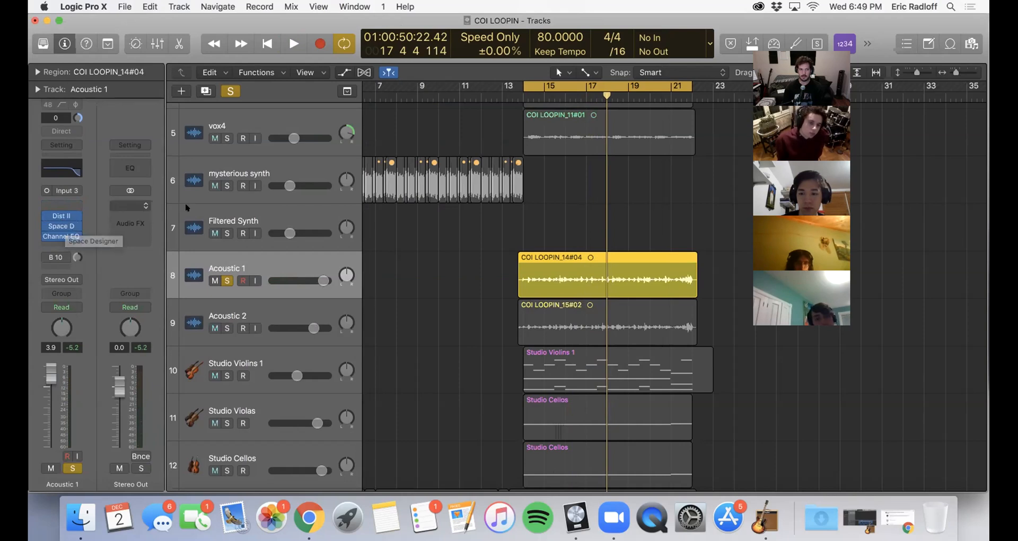
pyautogui.press('space')
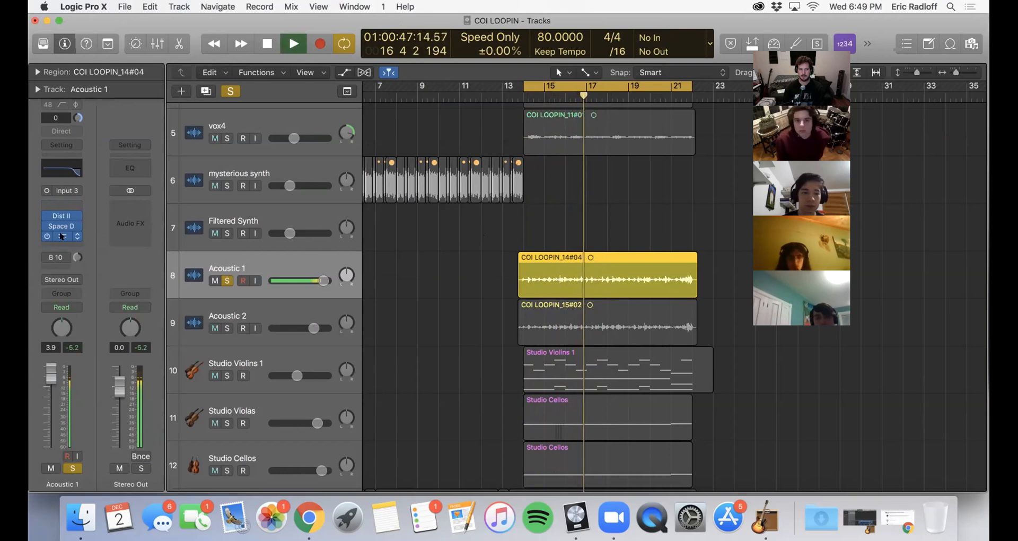
pyautogui.press('space')
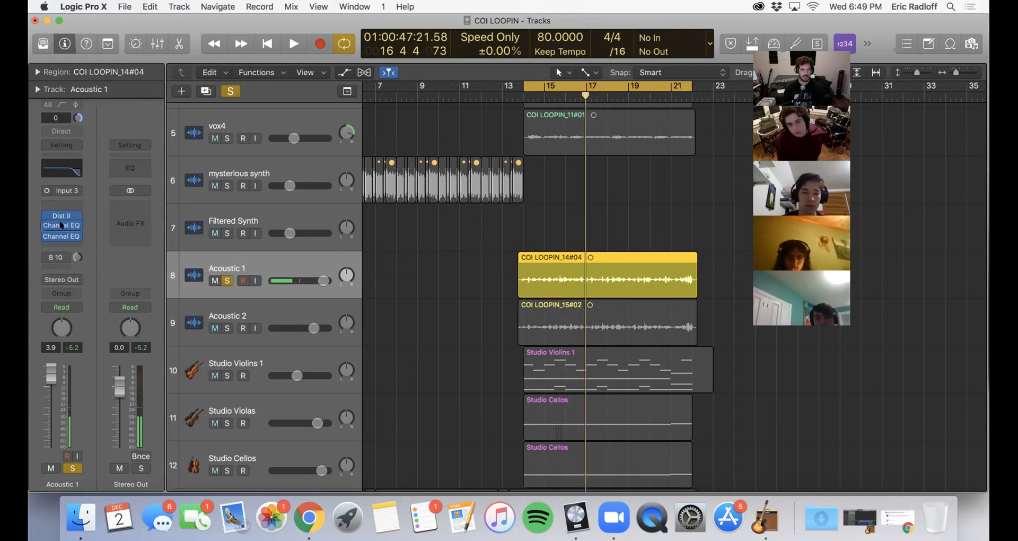
# - Place Channel EQ between Distortion II and Space Designer, then pull its high cut toward 2600 Hz
pyautogui.moveTo(61, 218); pyautogui.dragTo(63, 220)
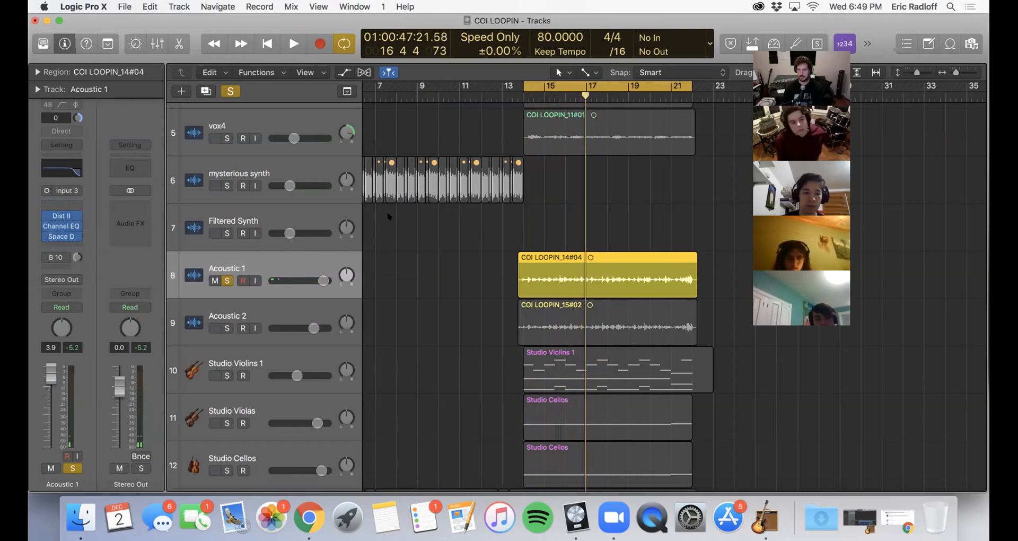
pyautogui.press('space')
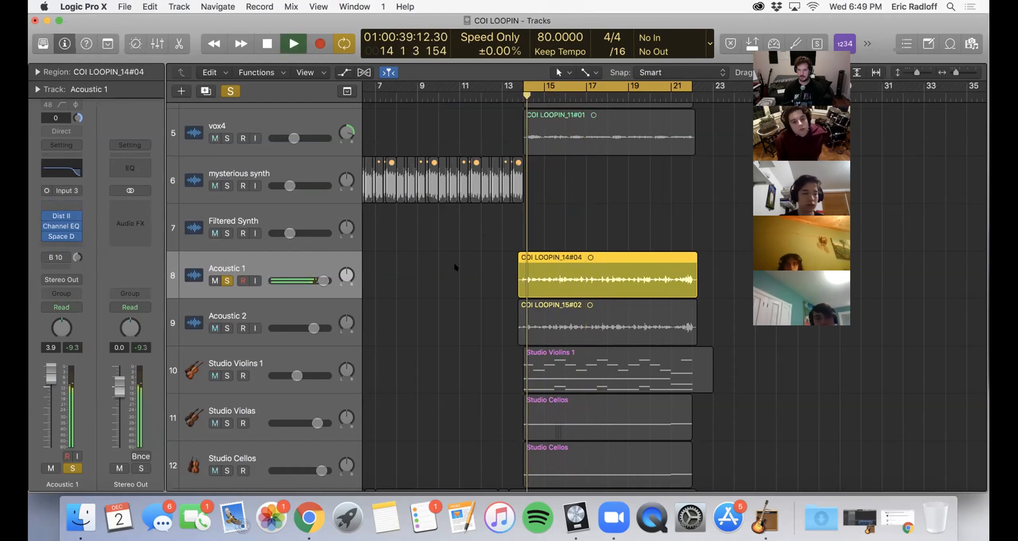
pyautogui.click(61, 226)
pyautogui.moveTo(488, 196); pyautogui.dragTo(522, 198)
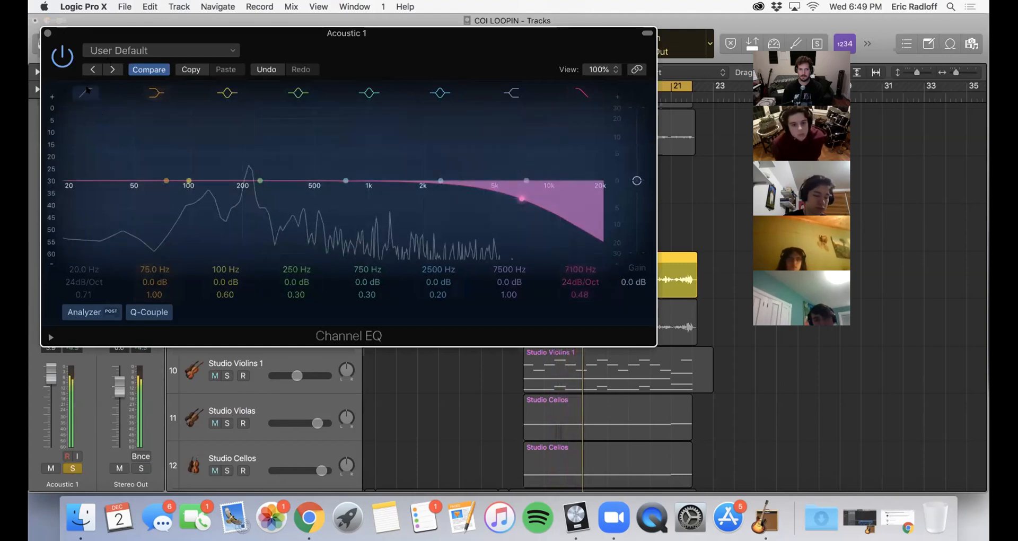
# - Set the Channel EQ high cut to 7100 Hz and add a low cut near 142 Hz
pyautogui.click(60, 203)
pyautogui.moveTo(60, 204); pyautogui.dragTo(215, 199)
pyautogui.click(47, 33)
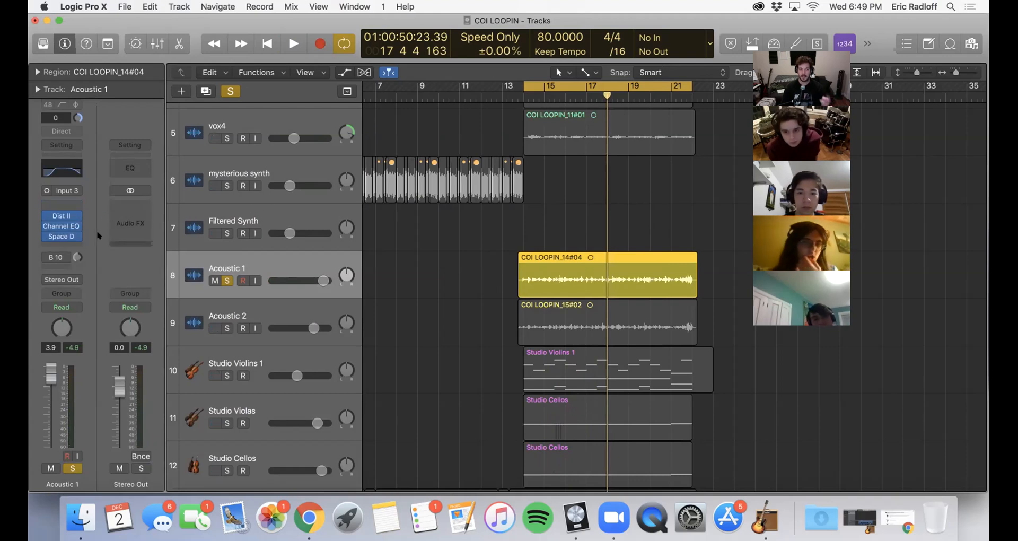
# - Reorder Acoustic 1's inserts to Distortion II, Space Designer, Channel EQ and audition from cycle start
pyautogui.moveTo(60, 205); pyautogui.dragTo(61, 202)
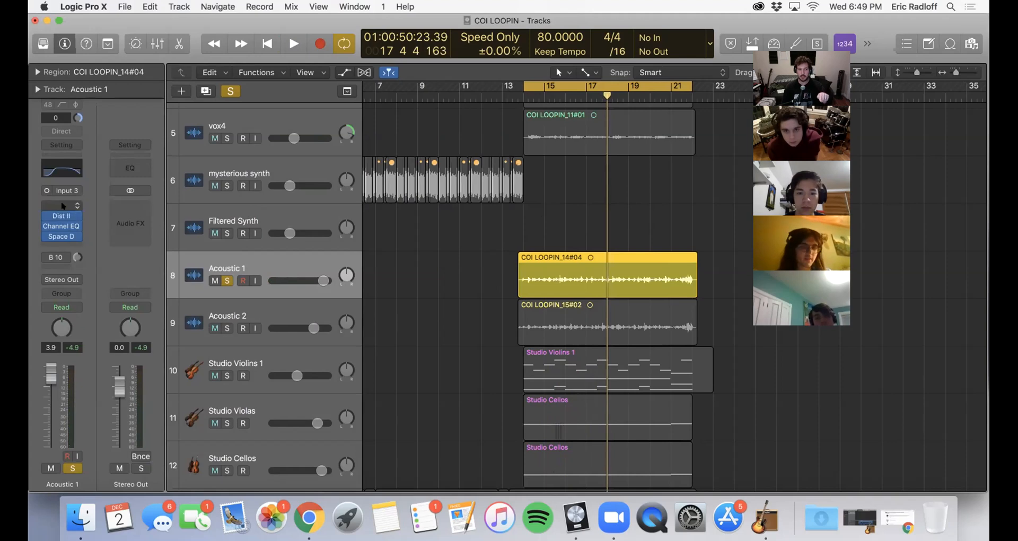
pyautogui.moveTo(61, 237); pyautogui.dragTo(64, 215)
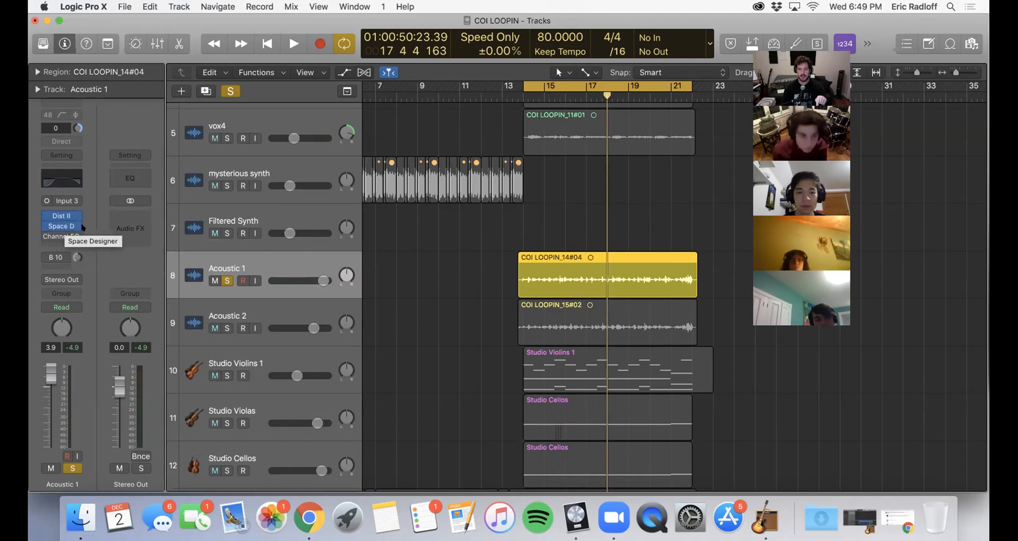
pyautogui.press('space')
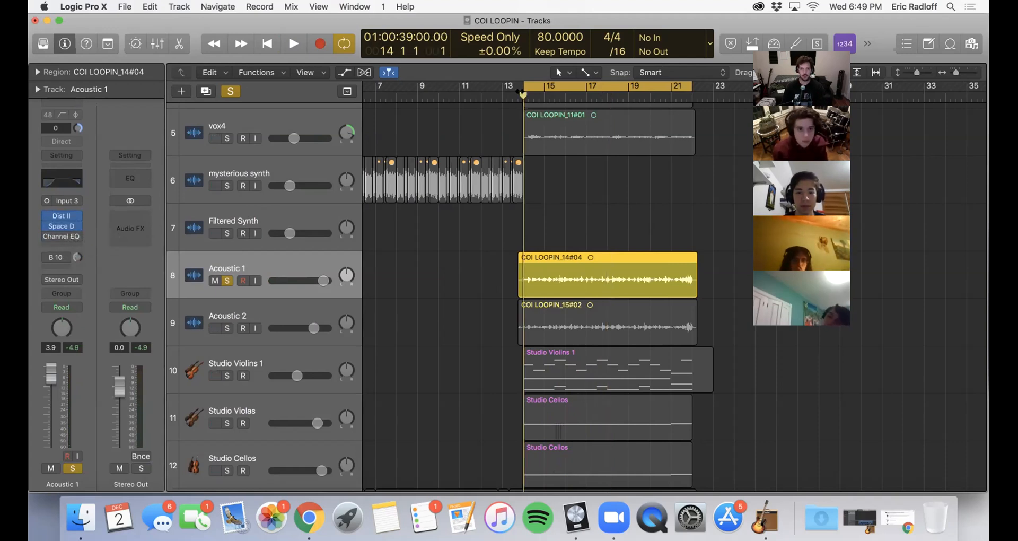
pyautogui.press('space')
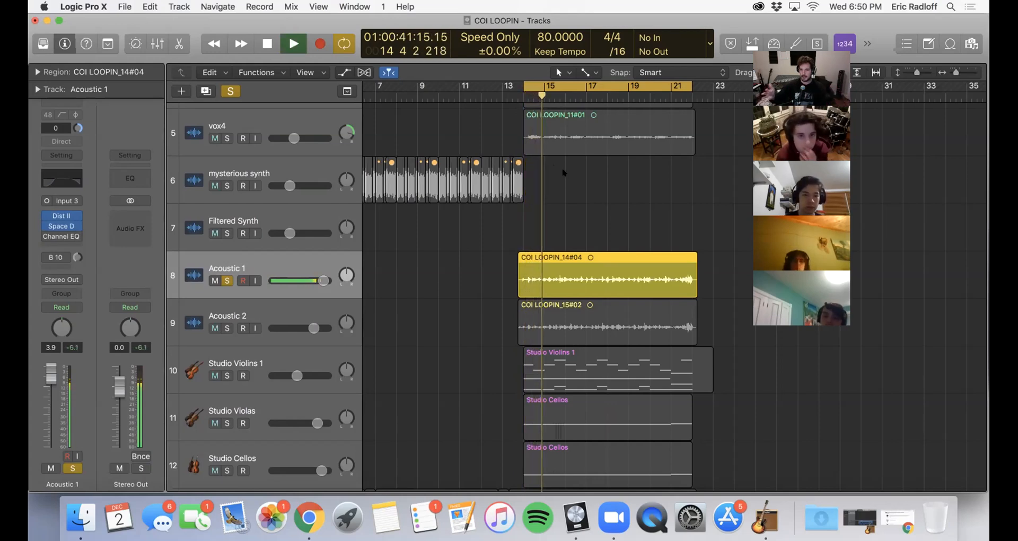
pyautogui.press('space')
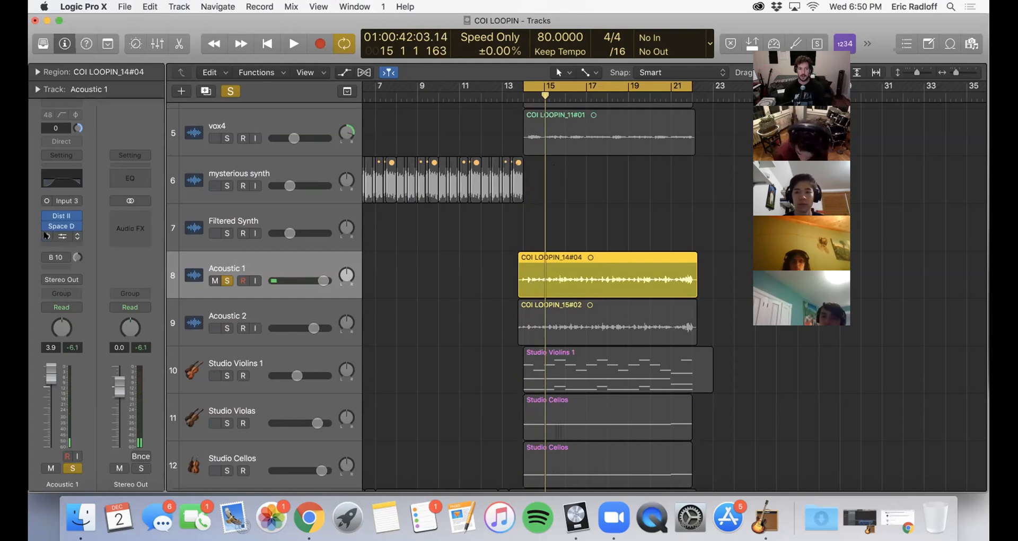
# - Move Space Designer to the top, giving Space Designer, Distortion II, Channel EQ, and audition
pyautogui.moveTo(60, 223); pyautogui.dragTo(61, 206)
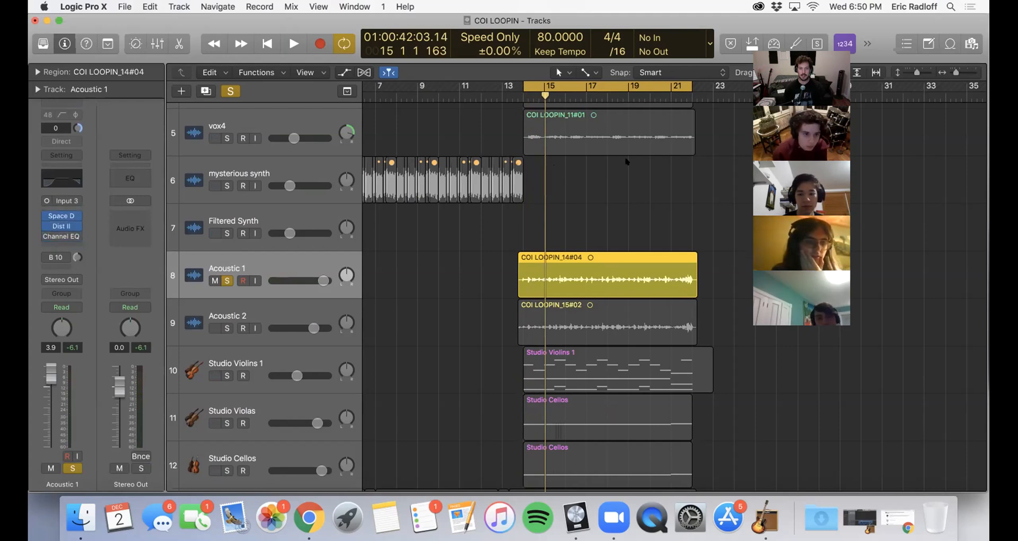
pyautogui.press('space')
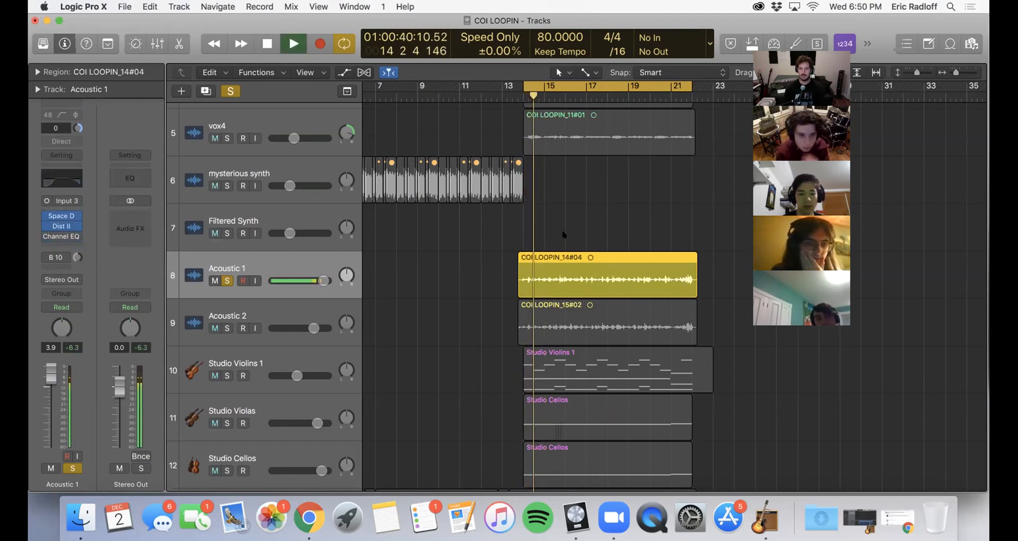
pyautogui.press('space')
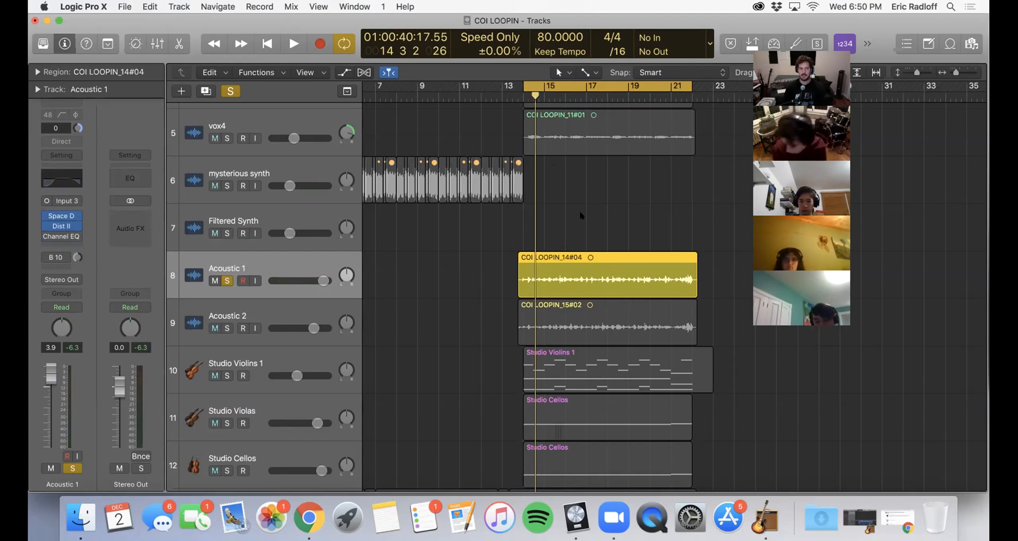
pyautogui.moveTo(62, 236)
pyautogui.mouseDown()
pyautogui.moveTo(62, 208)
pyautogui.moveTo(61, 235)
pyautogui.mouseUp()
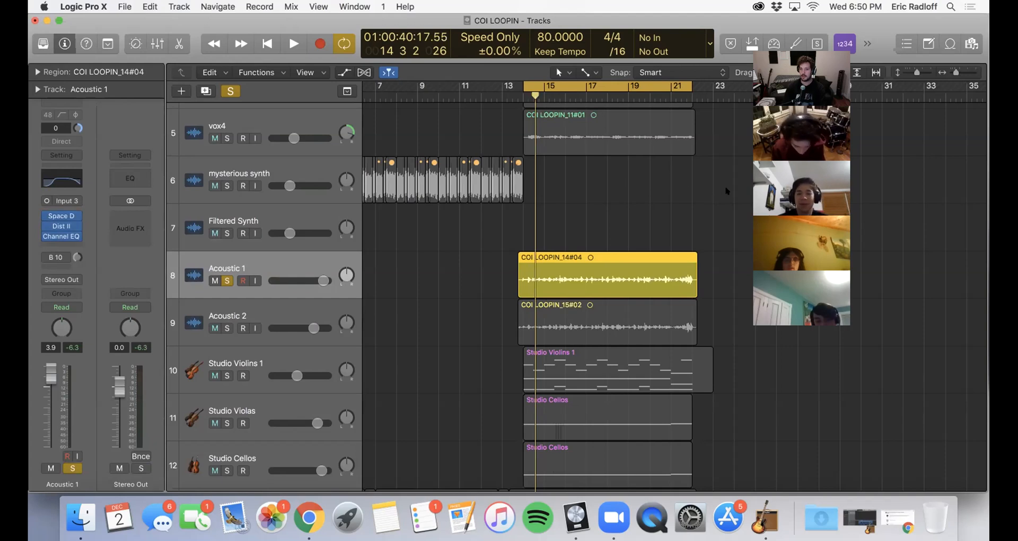
pyautogui.click(728, 206)
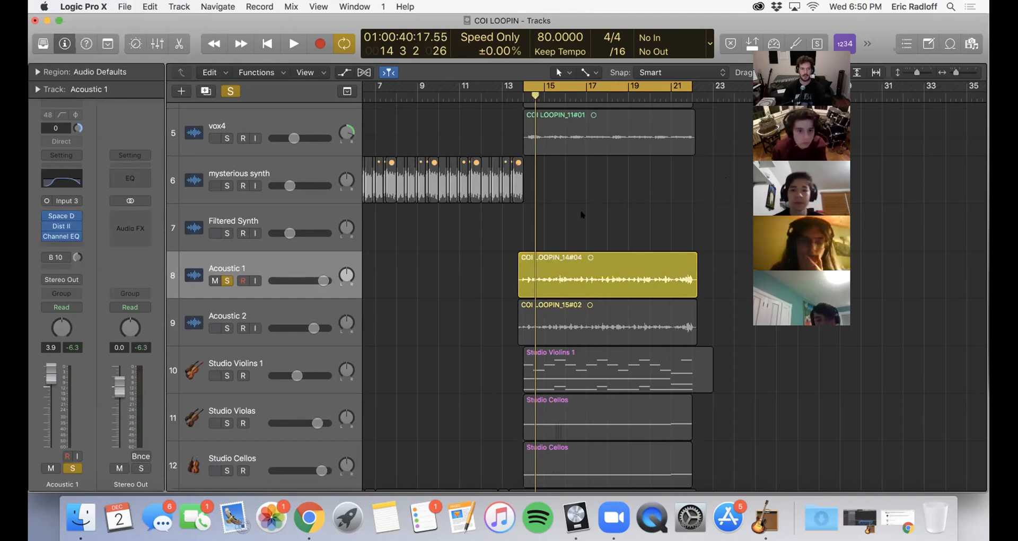
# - Set all three Acoustic 1 inserts to No Plug-in and turn off its solo
pyautogui.click(78, 216)
pyautogui.click(106, 242)
pyautogui.click(78, 225)
pyautogui.click(106, 253)
pyautogui.click(78, 236)
pyautogui.click(108, 260)
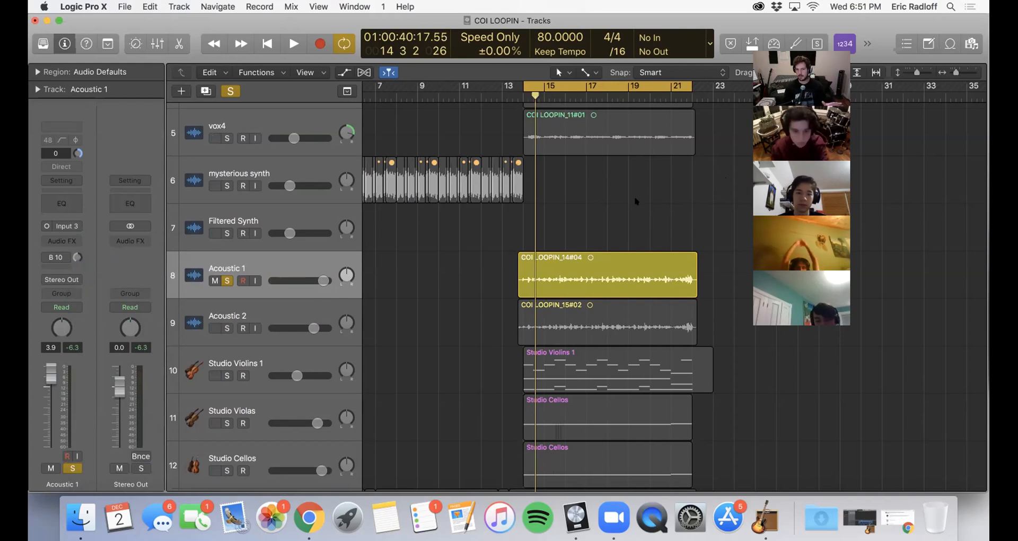
pyautogui.click(226, 281)
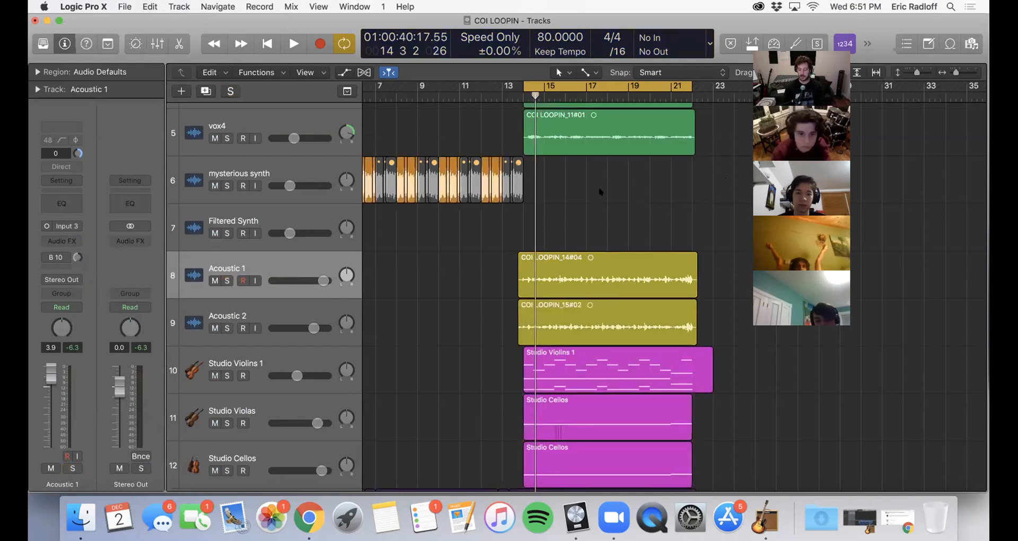
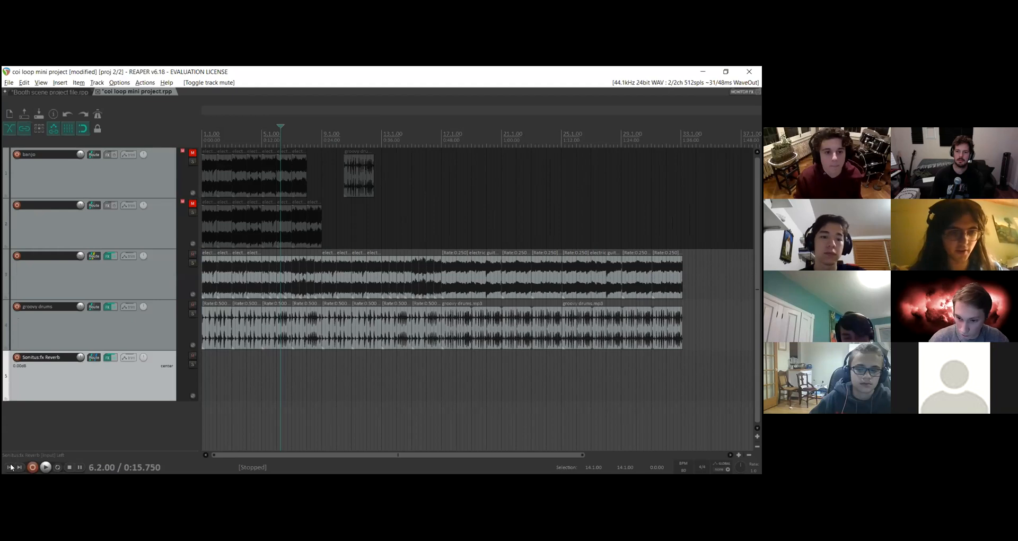
# - Mute the Sonitus:fx Reverb track, audition the mix with track 3 selected, and show the mixer
pyautogui.click(192, 356)
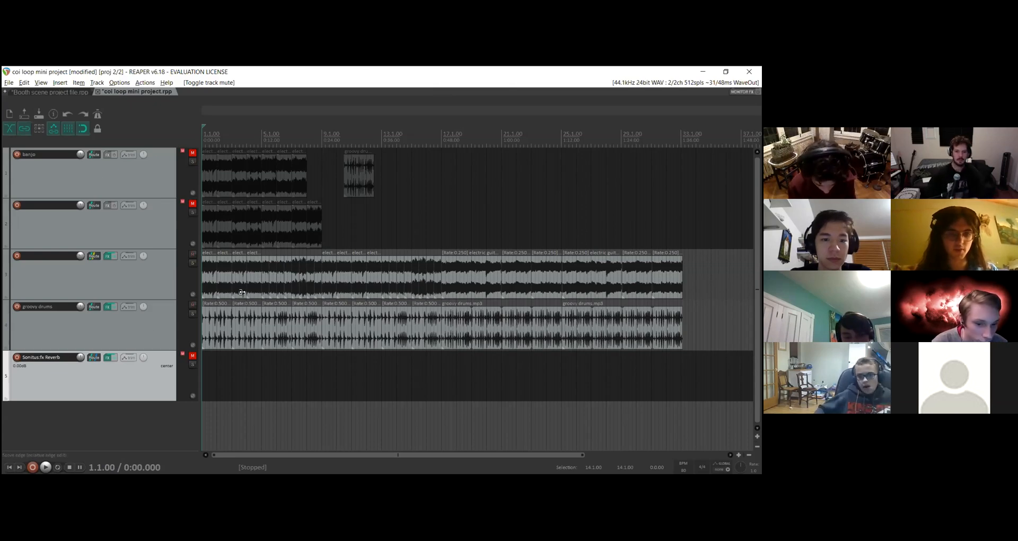
pyautogui.click(167, 279)
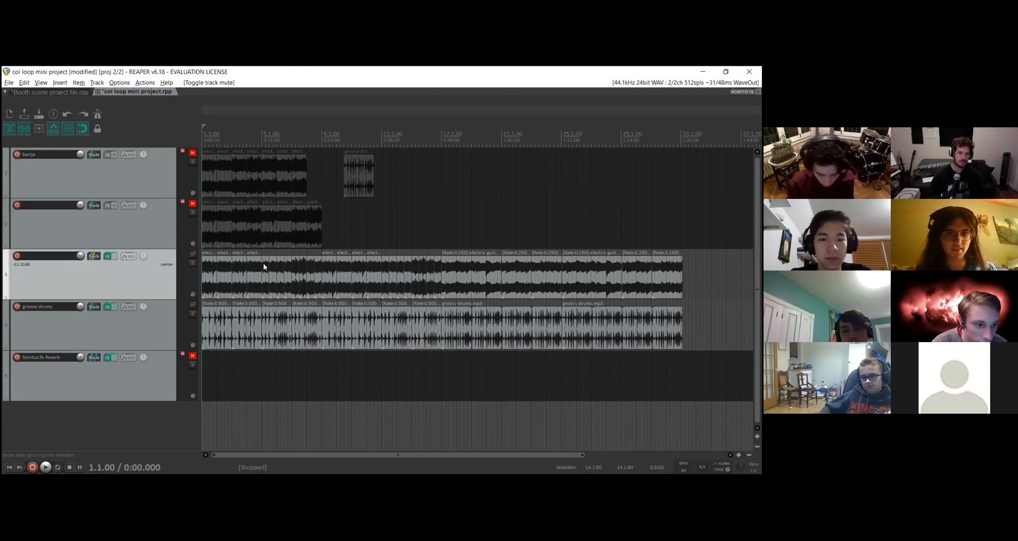
pyautogui.press('space')
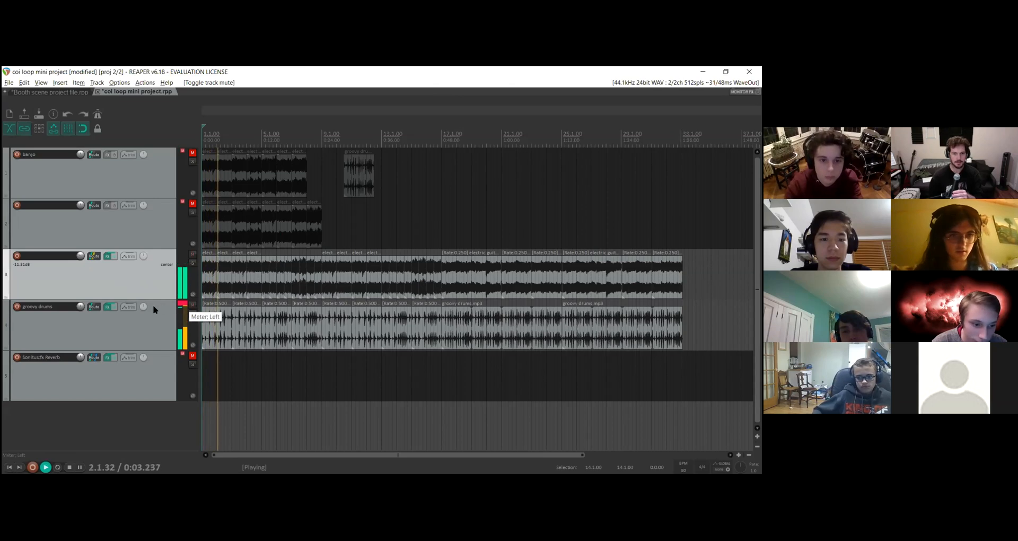
pyautogui.press('space')
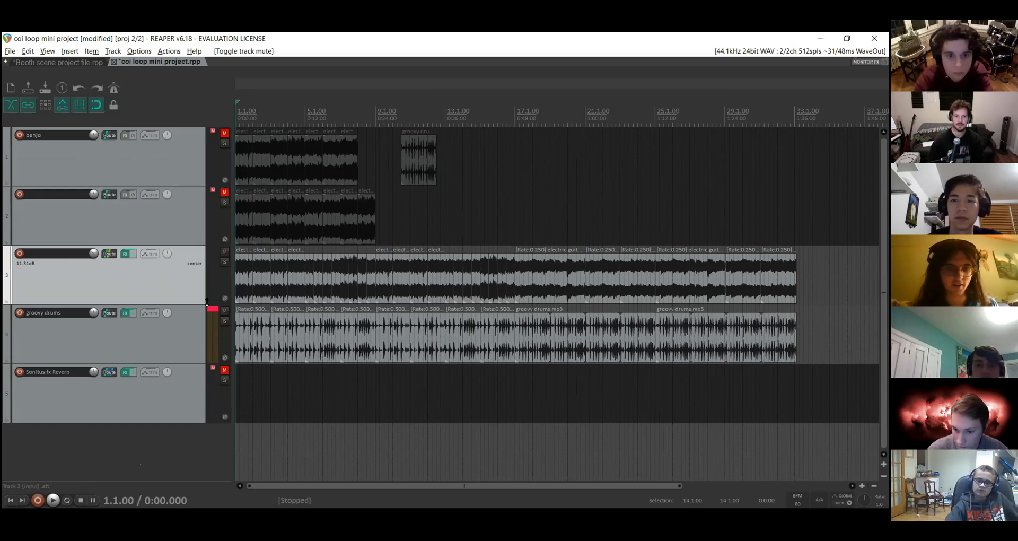
pyautogui.hotkey('ctrl', 'm')
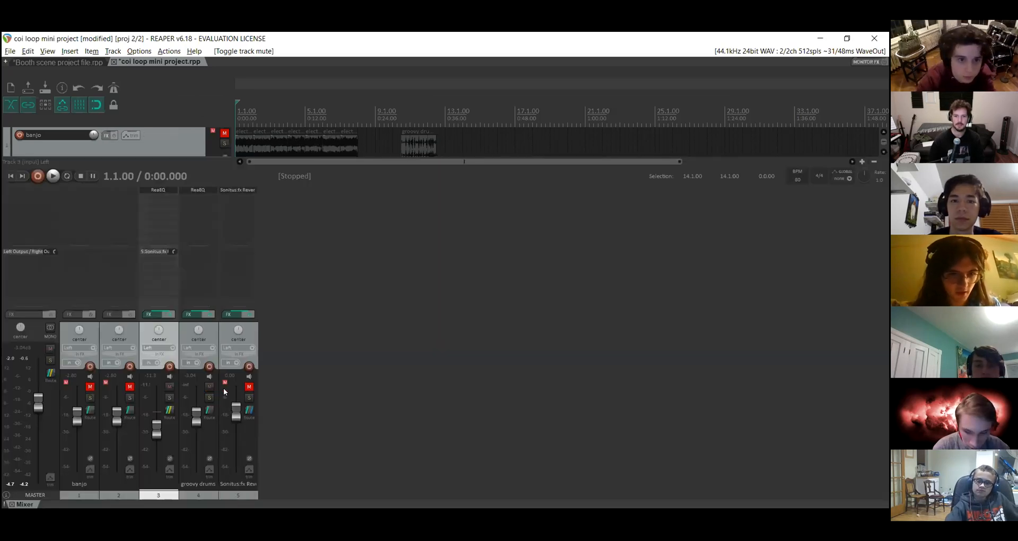
# - Ease the reverb track's fader down to -0.29 dB and start playback
pyautogui.moveTo(234, 405); pyautogui.dragTo(237, 412)
pyautogui.scroll(-3, 198, 413)
pyautogui.hotkey('ctrl', 'm')
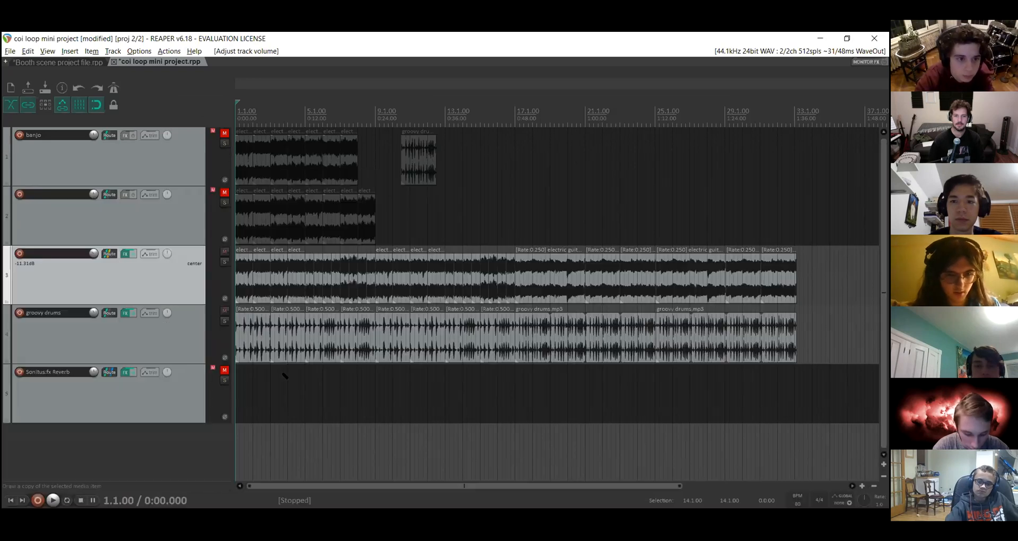
pyautogui.press('space')
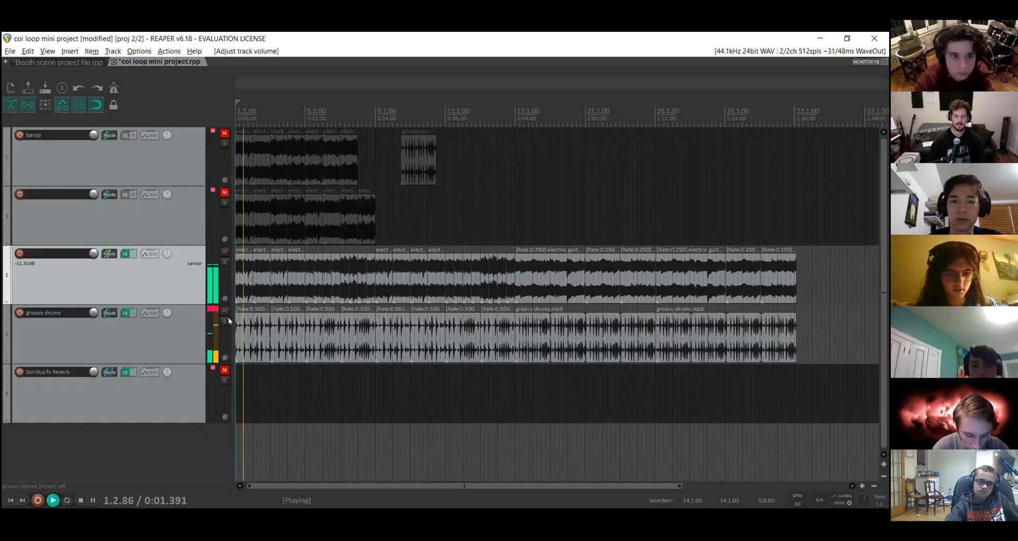
# - Lower groovy drums to -6.61 dB, close the mixer, stop playback, and select track 1
pyautogui.hotkey('ctrl', 'm')
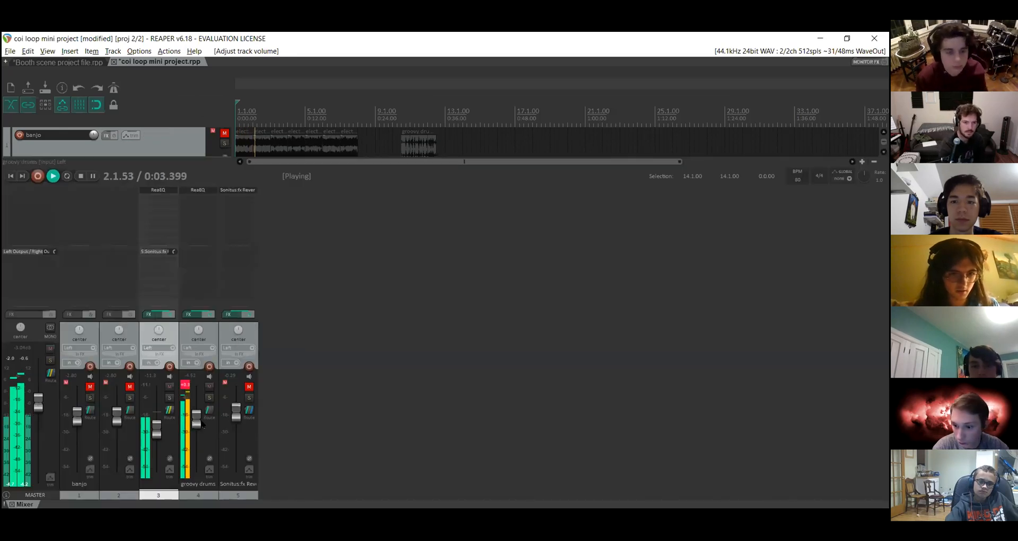
pyautogui.moveTo(197, 424); pyautogui.dragTo(197, 431)
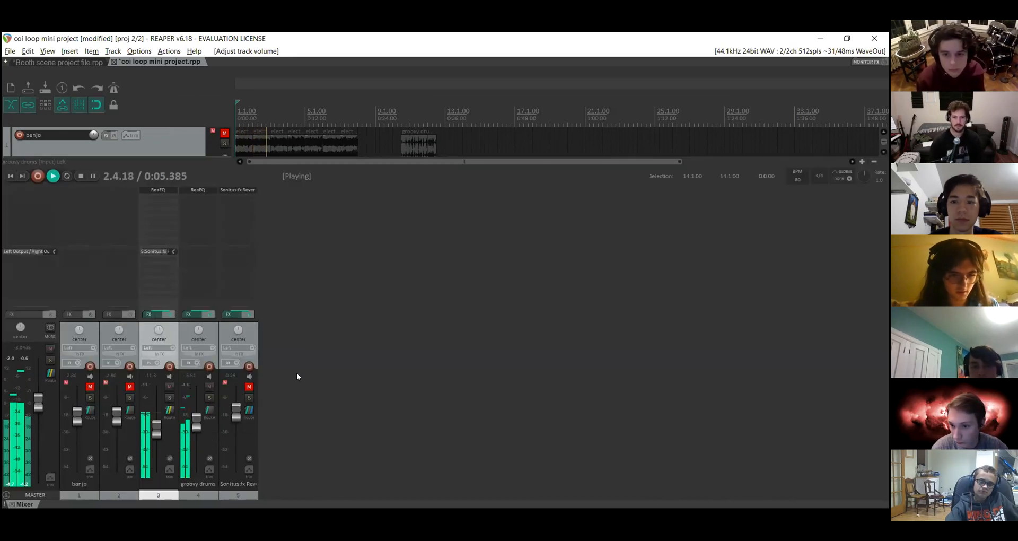
pyautogui.hotkey('ctrl', 'm')
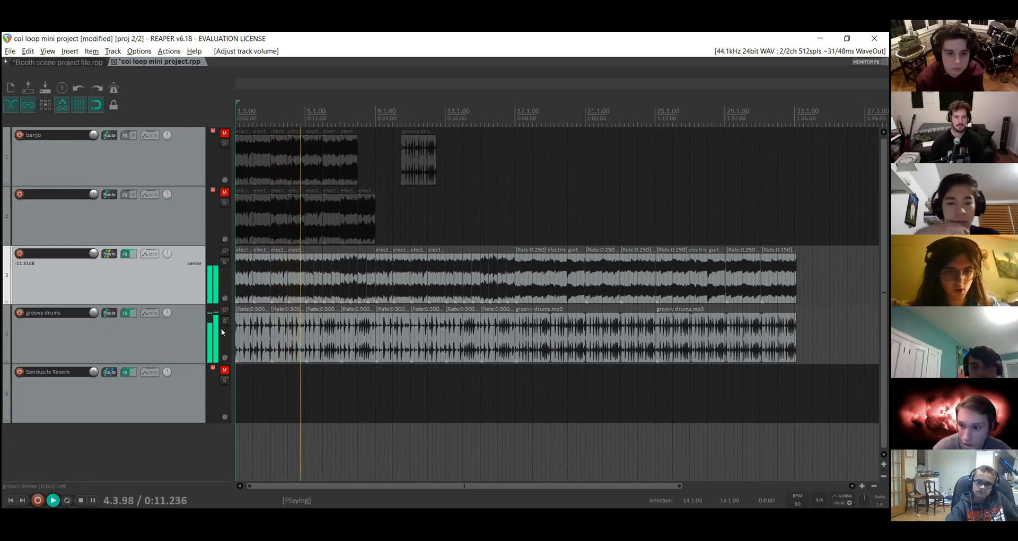
pyautogui.press('space')
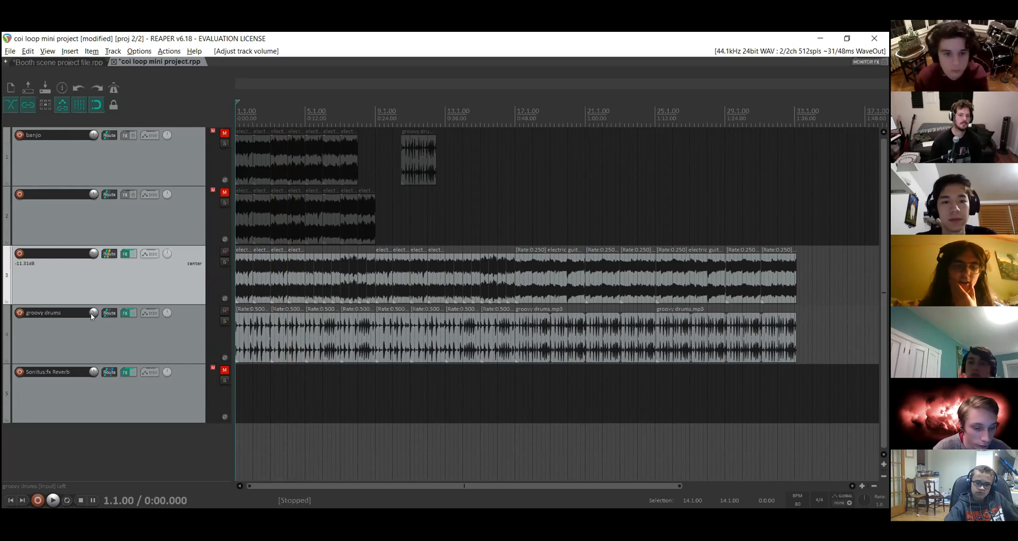
pyautogui.click(145, 163)
pyautogui.click(154, 204)
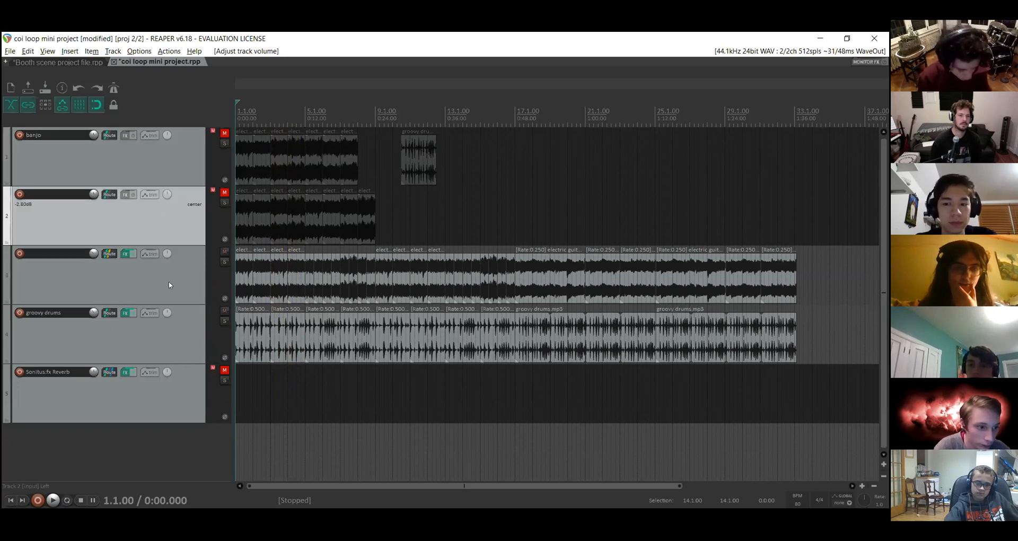
pyautogui.click(171, 288)
pyautogui.click(179, 314)
pyautogui.click(176, 297)
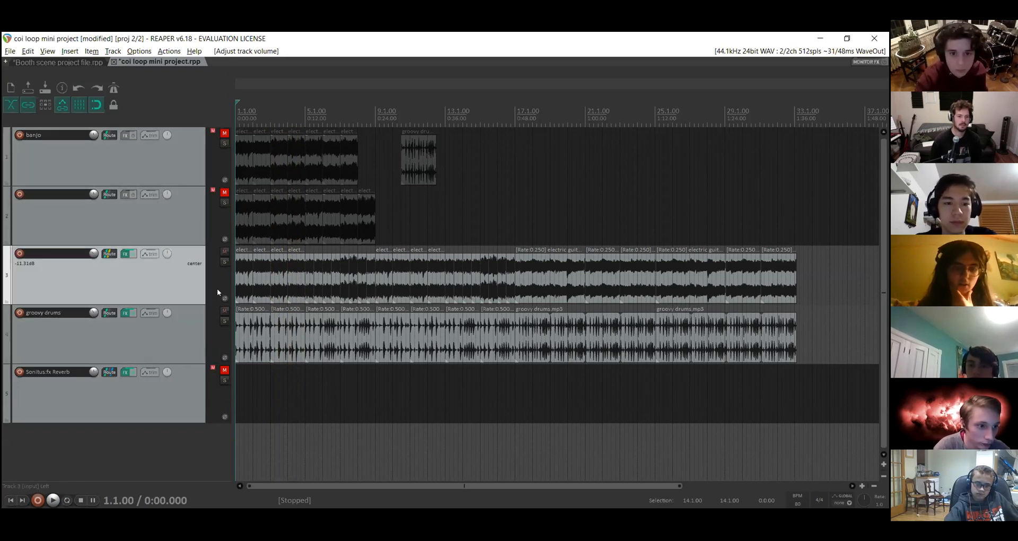
pyautogui.click(181, 344)
pyautogui.click(181, 273)
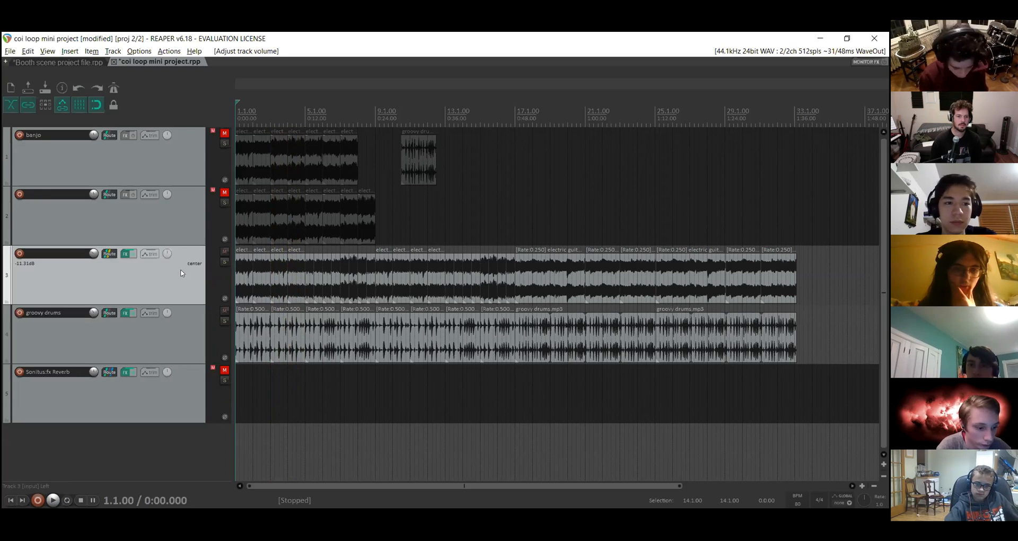
pyautogui.click(189, 314)
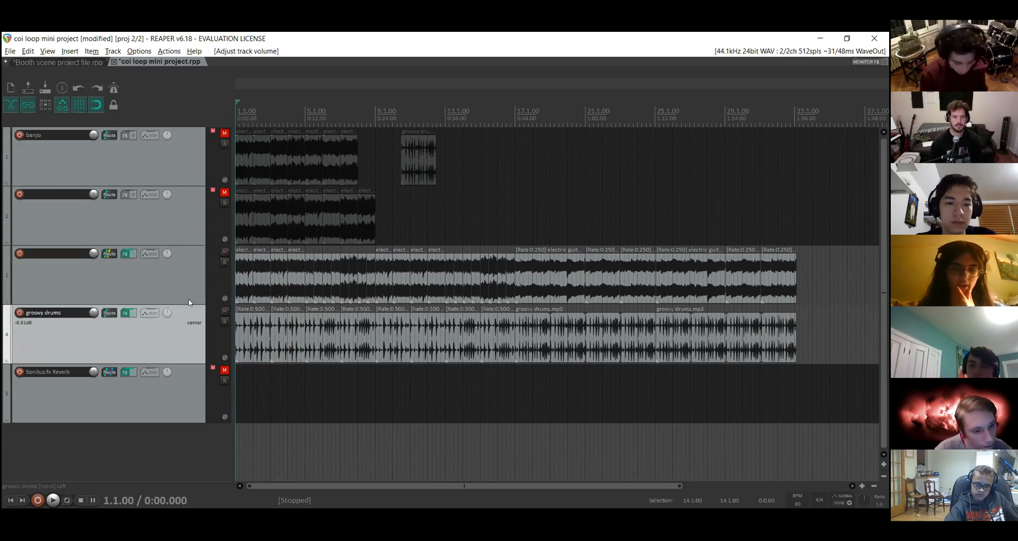
pyautogui.click(189, 284)
pyautogui.click(189, 313)
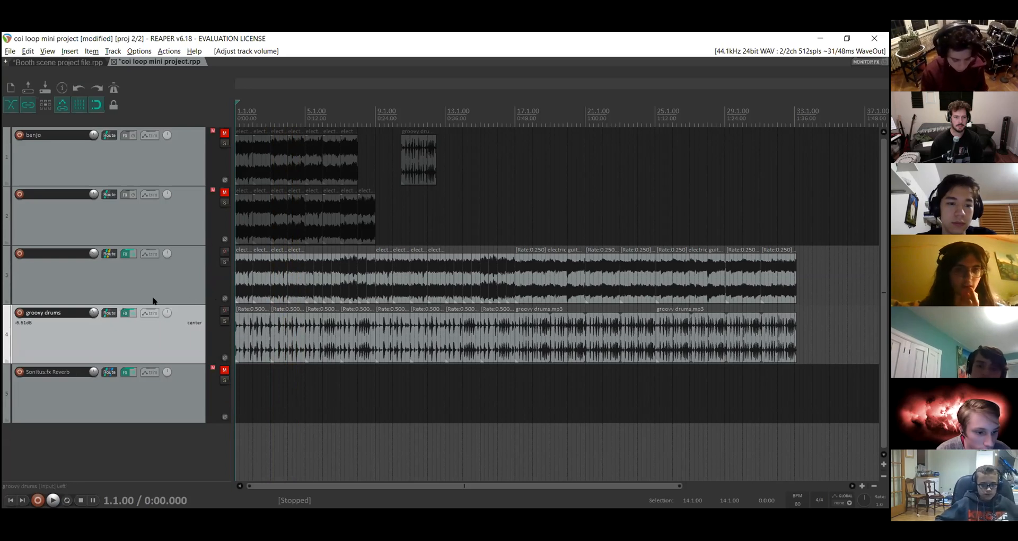
pyautogui.click(126, 256)
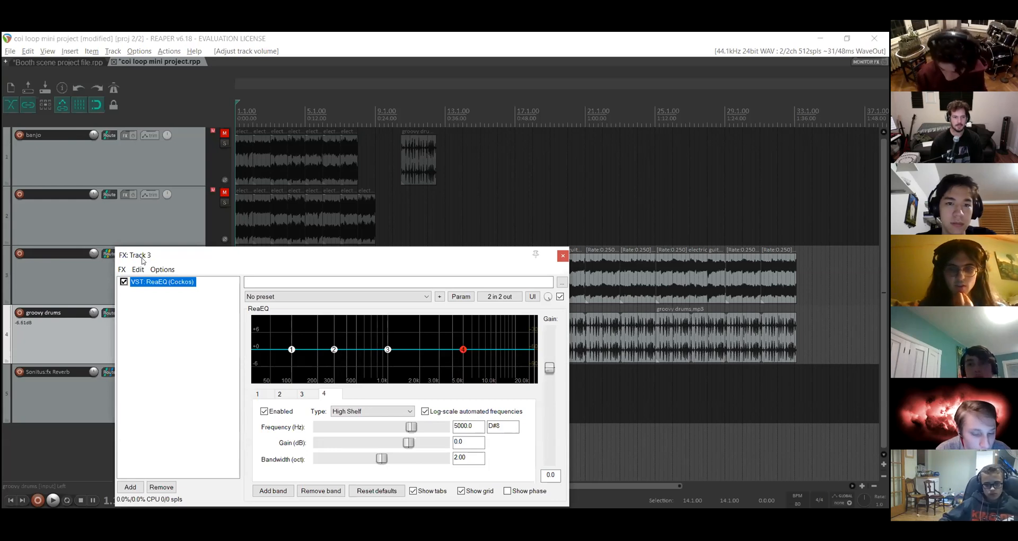
pyautogui.moveTo(142, 260); pyautogui.dragTo(157, 138)
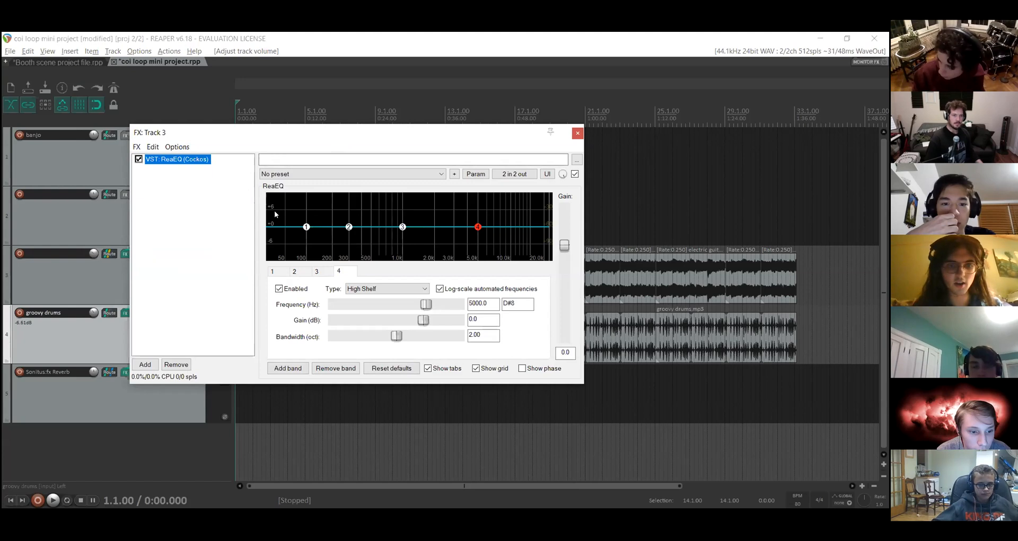
pyautogui.press('space')
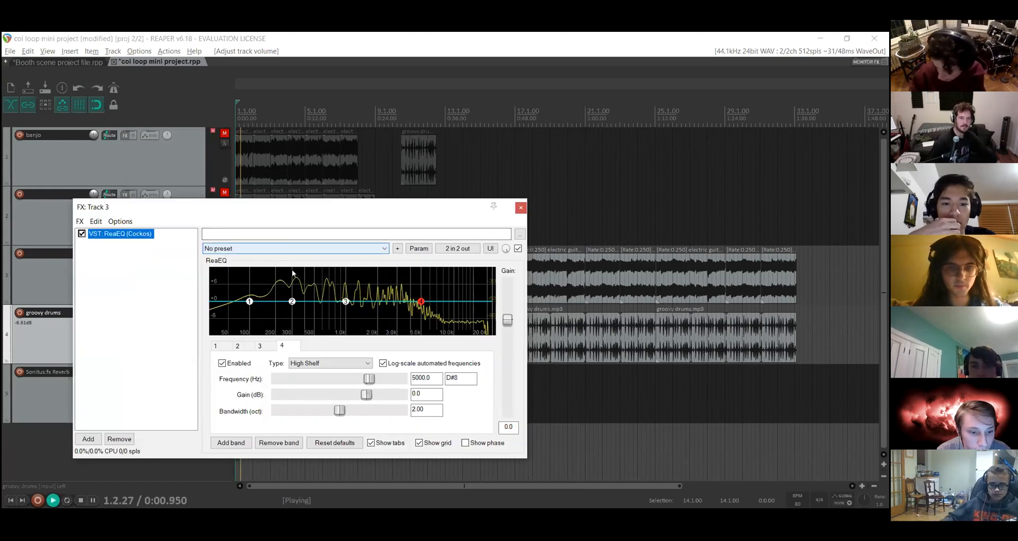
pyautogui.press('space')
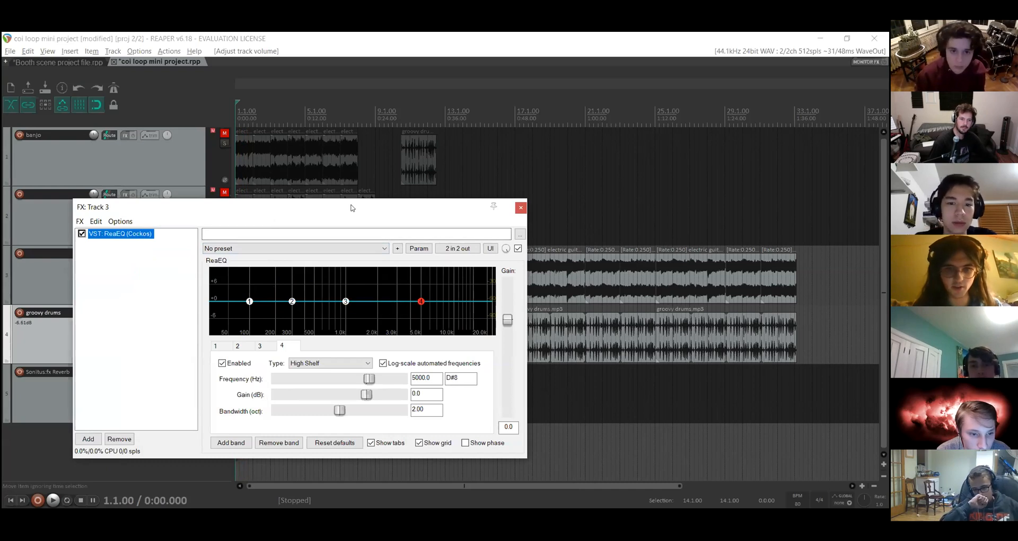
pyautogui.moveTo(351, 206); pyautogui.dragTo(294, 105)
pyautogui.press('space')
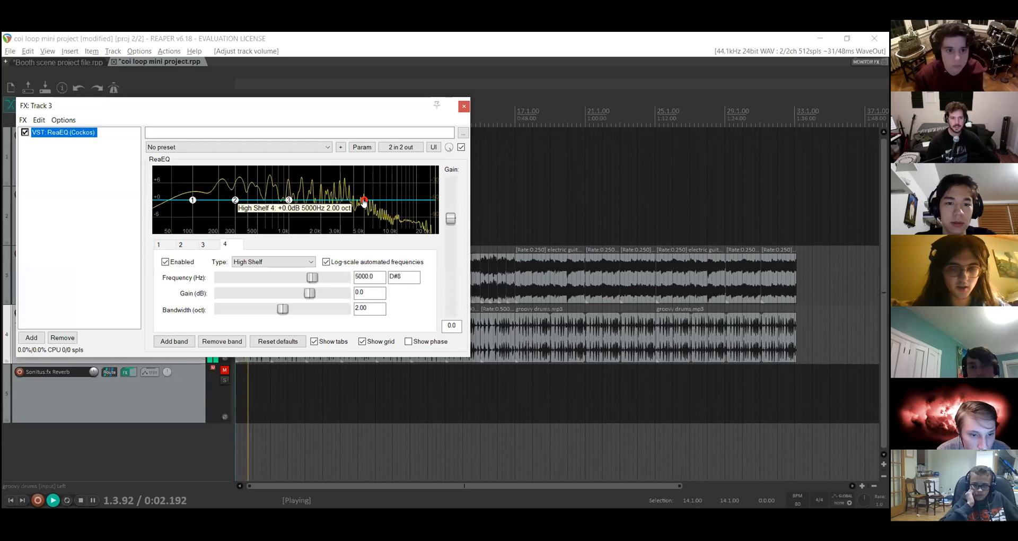
pyautogui.moveTo(363, 202)
pyautogui.mouseDown()
pyautogui.moveTo(350, 267)
pyautogui.moveTo(243, 288)
pyautogui.moveTo(376, 312)
pyautogui.moveTo(392, 273)
pyautogui.moveTo(352, 200)
pyautogui.moveTo(370, 201)
pyautogui.mouseUp()
pyautogui.moveTo(194, 202); pyautogui.dragTo(219, 275)
pyautogui.moveTo(216, 232); pyautogui.dragTo(187, 202)
pyautogui.click(185, 148)
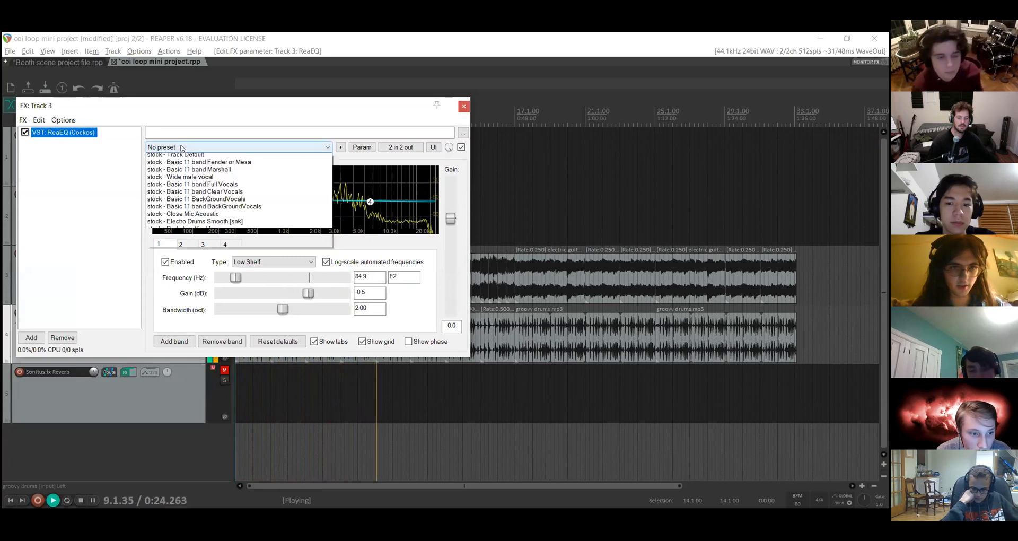
pyautogui.click(181, 154)
pyautogui.press('space')
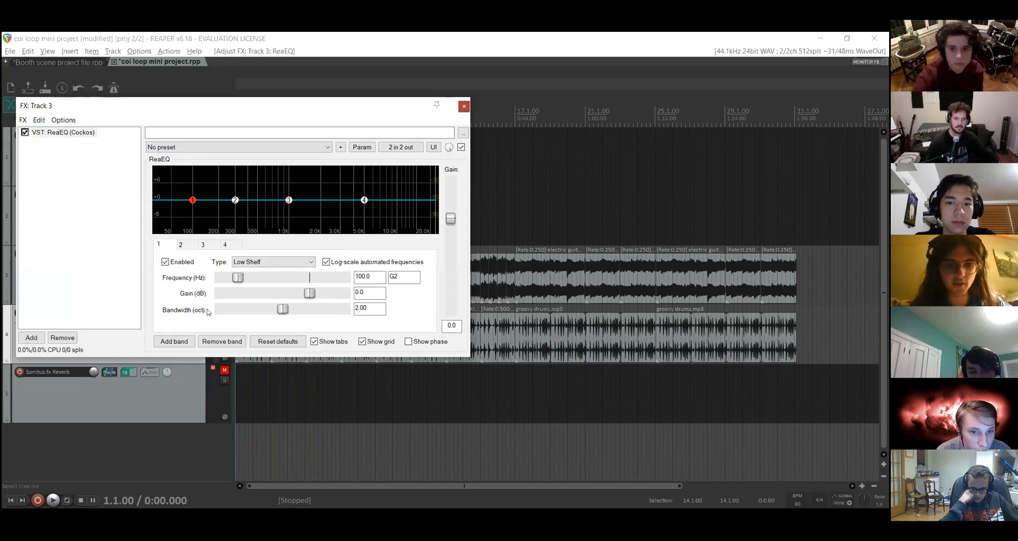
pyautogui.press('Escape')
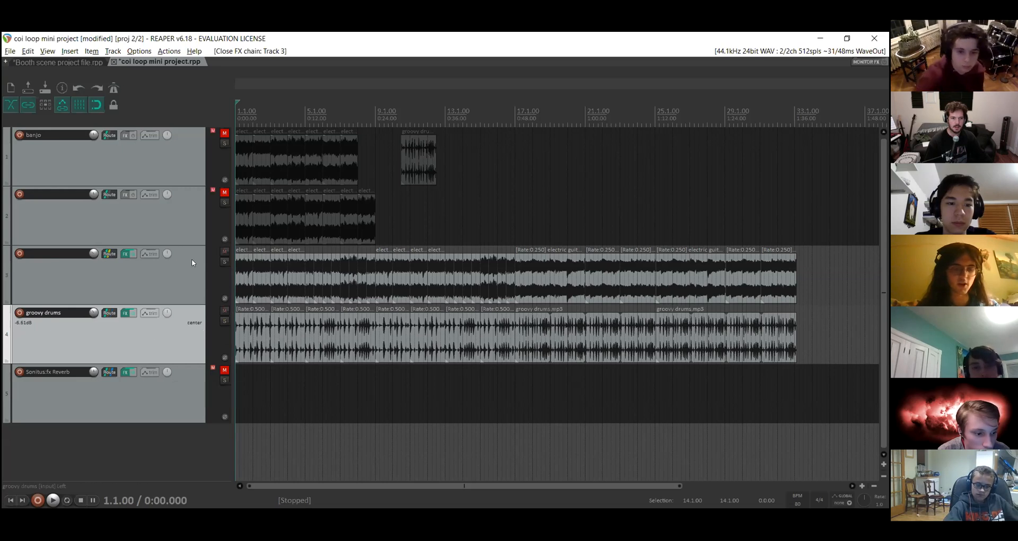
# - Raise track 3's volume, listen to the loop, and bring up the mixer
pyautogui.moveTo(90, 256)
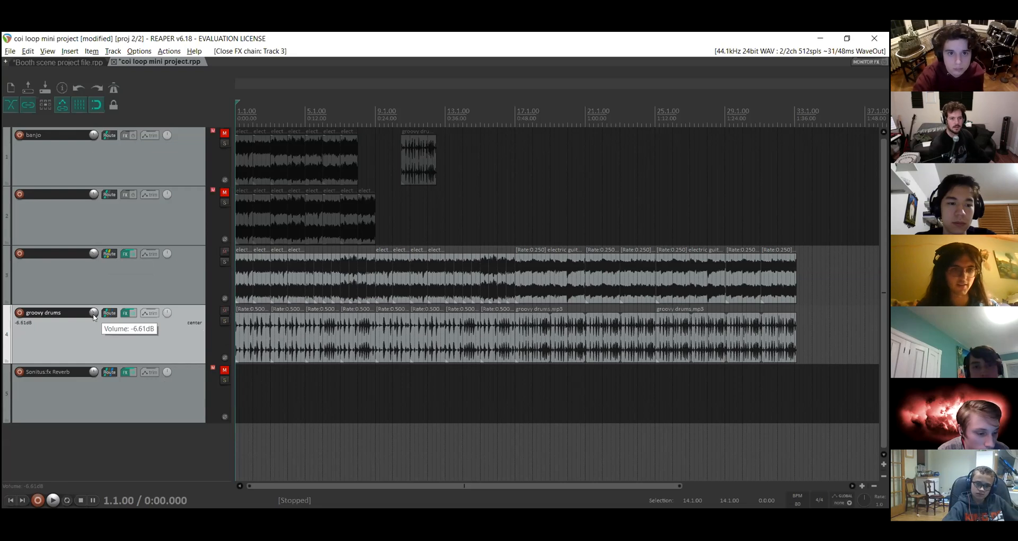
pyautogui.press('space')
pyautogui.moveTo(90, 254); pyautogui.dragTo(91, 254)
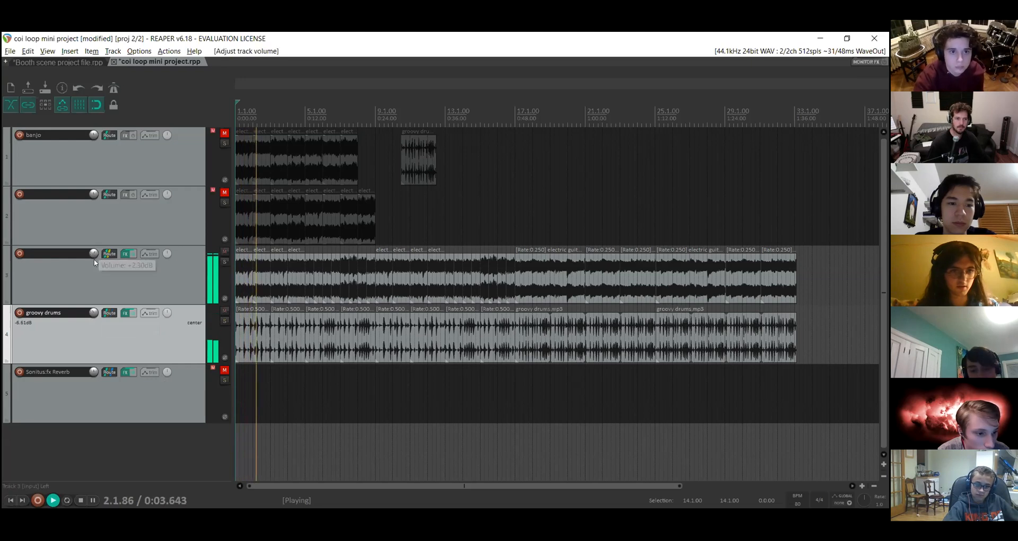
pyautogui.press('space')
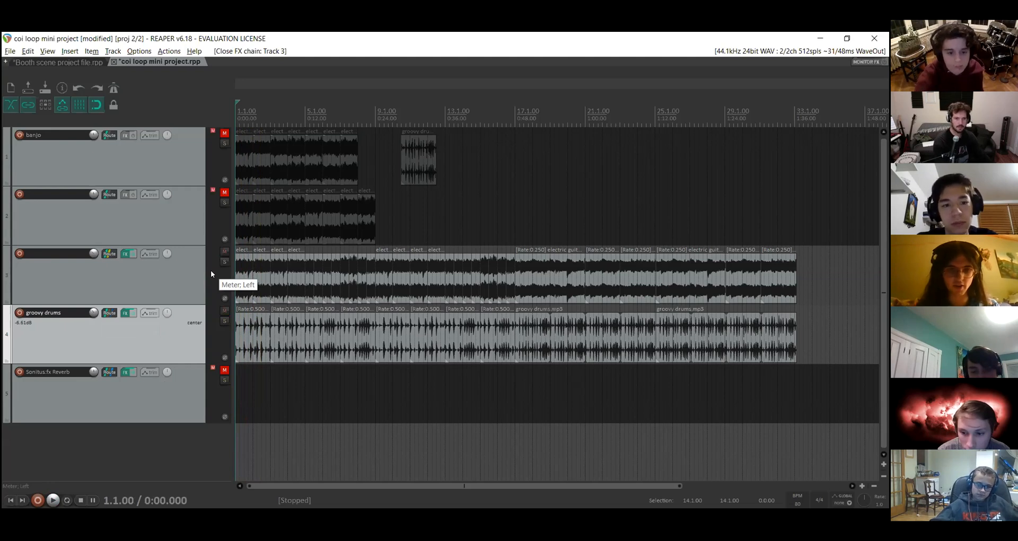
pyautogui.hotkey('ctrl', 'm')
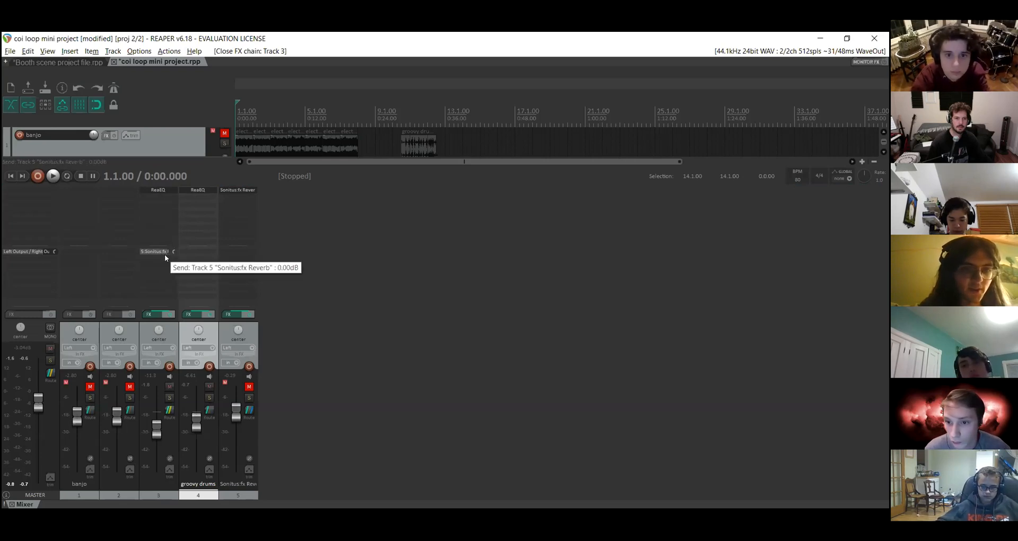
# - Select and unmute the Sonitus:fx Reverb track, move its plugin window, and audition the mix
pyautogui.click(250, 331)
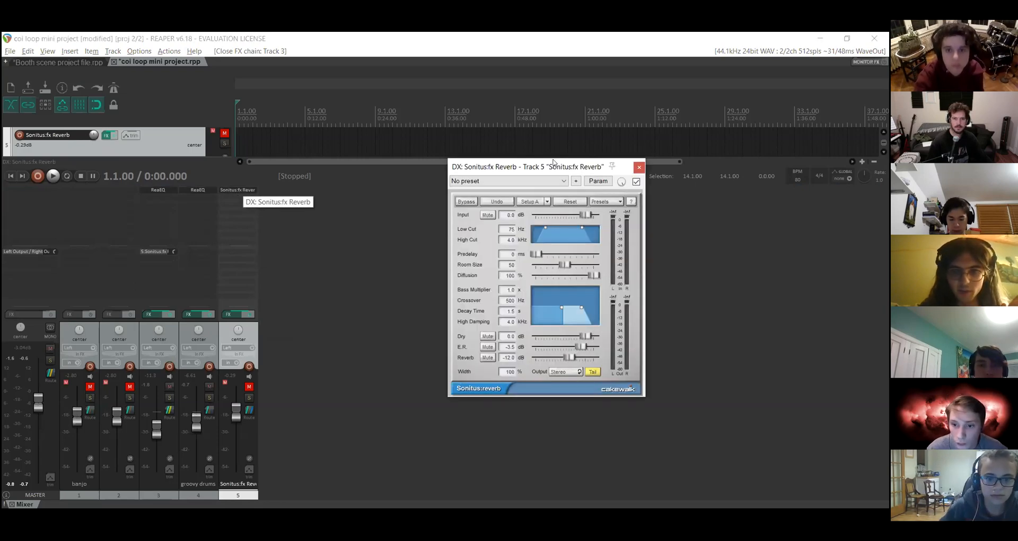
pyautogui.moveTo(553, 162); pyautogui.dragTo(497, 111)
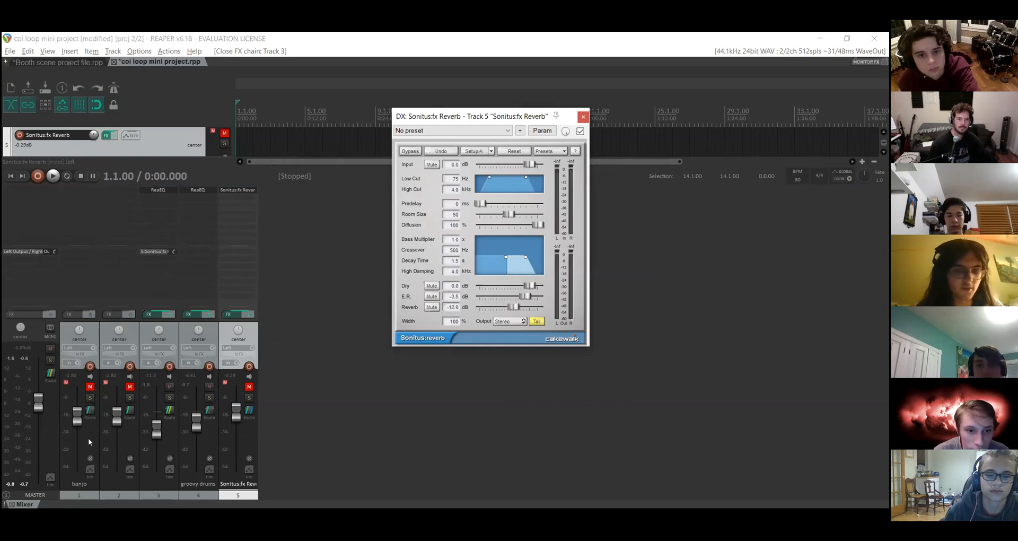
pyautogui.click(248, 387)
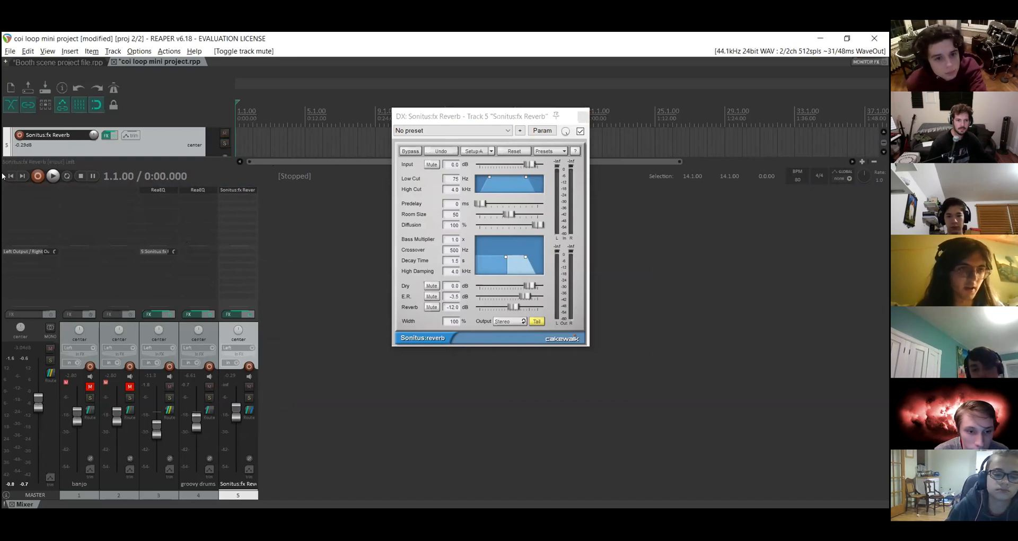
pyautogui.press('space')
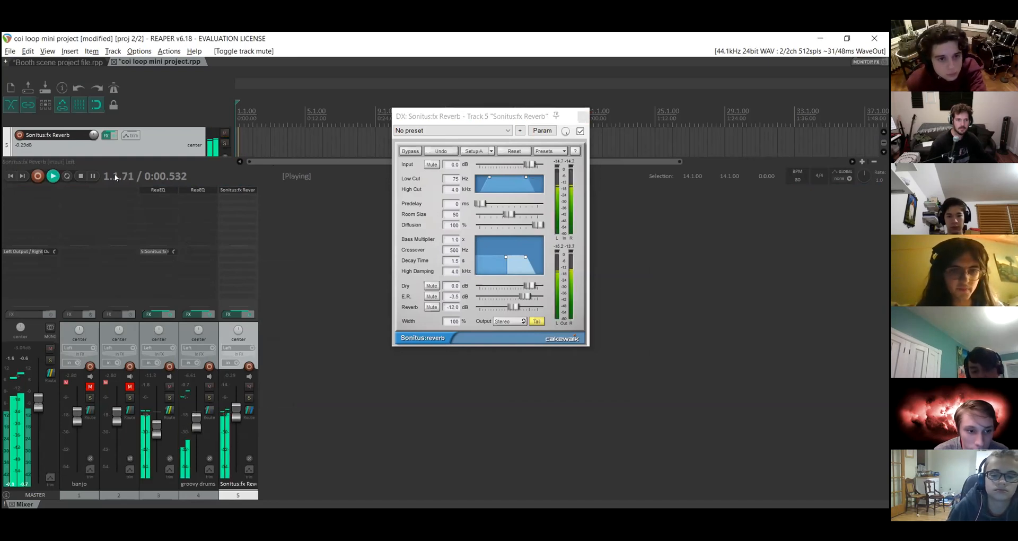
pyautogui.press('space')
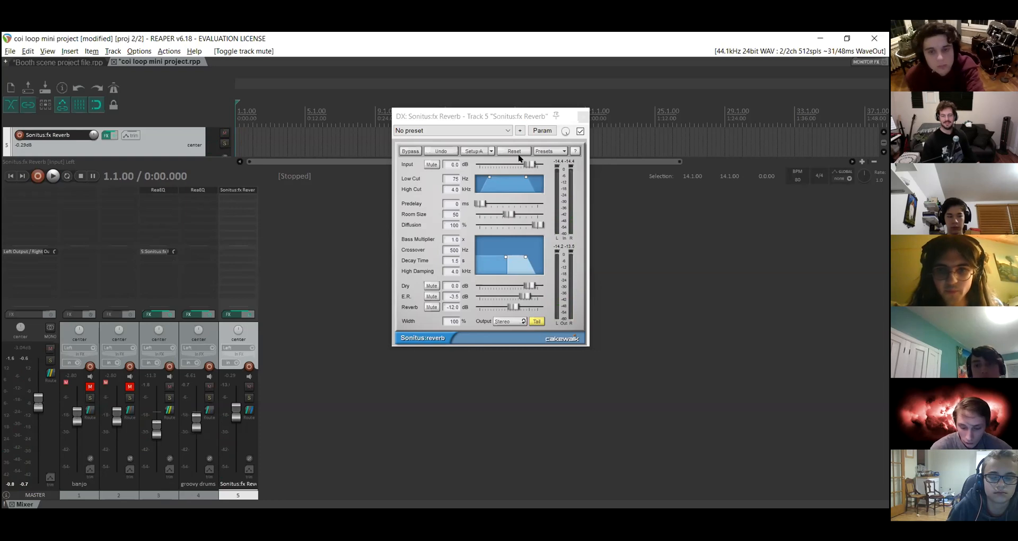
# - Glance at the reverb presets without choosing one, then switch to track 5's full FX chain
pyautogui.click(537, 151)
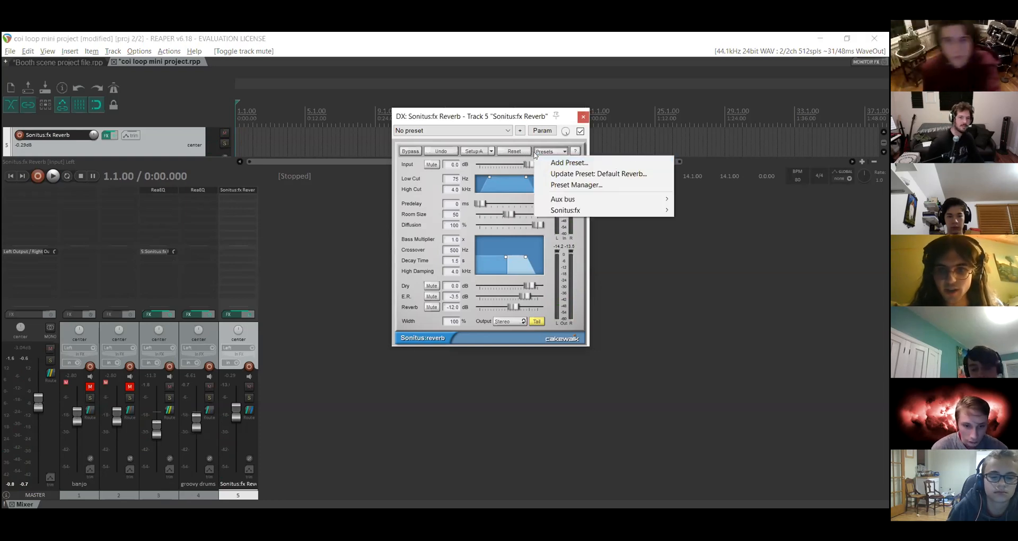
pyautogui.click(502, 117)
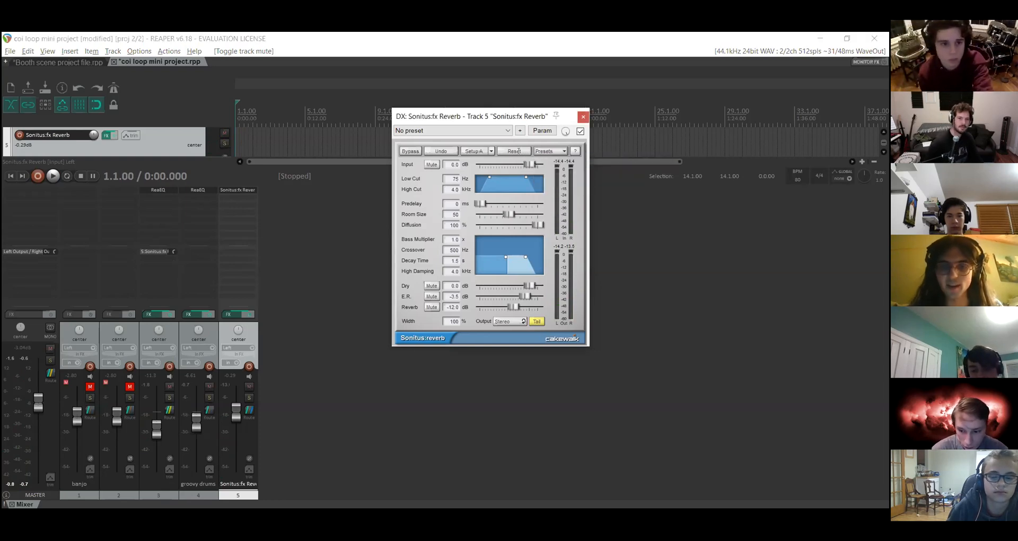
pyautogui.click(583, 117)
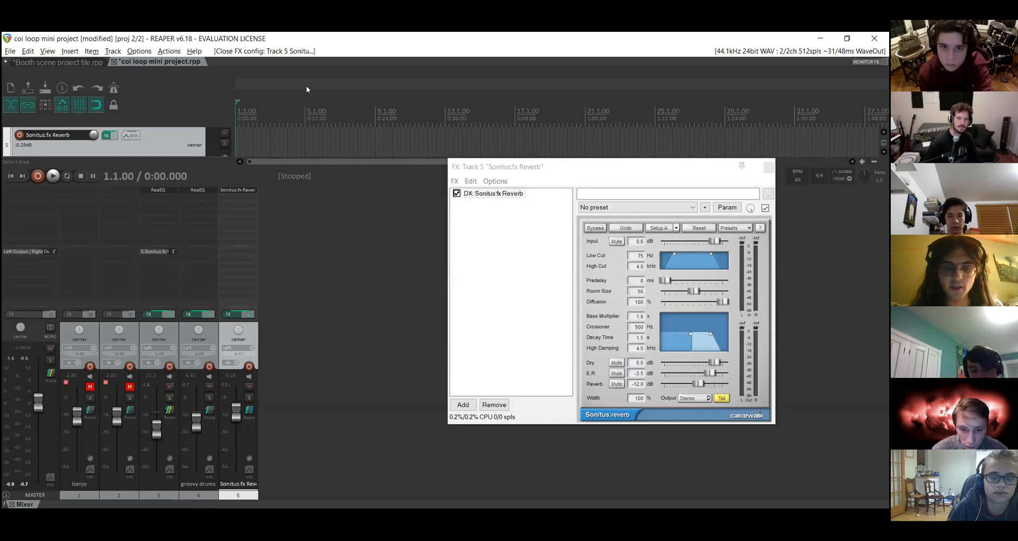
# - Load the Sonitus:fx Cathedral preset on track 5's reverb and start playback
pyautogui.moveTo(535, 169); pyautogui.dragTo(260, 114)
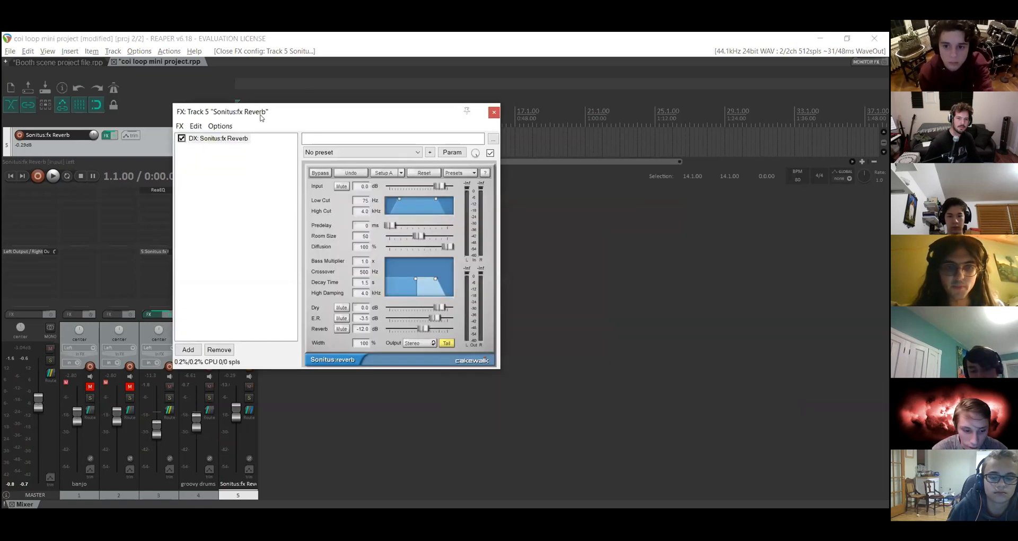
pyautogui.click(451, 173)
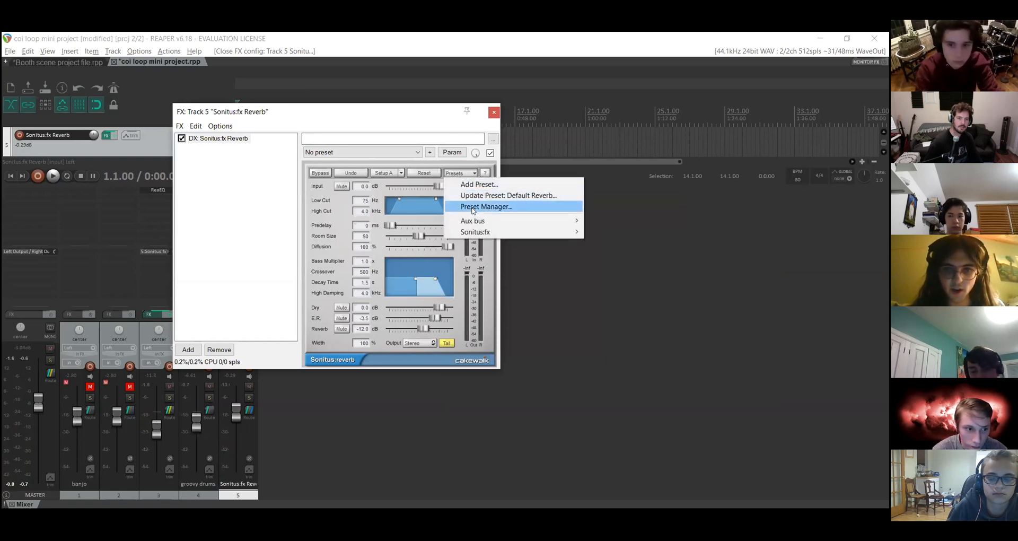
pyautogui.moveTo(488, 225)
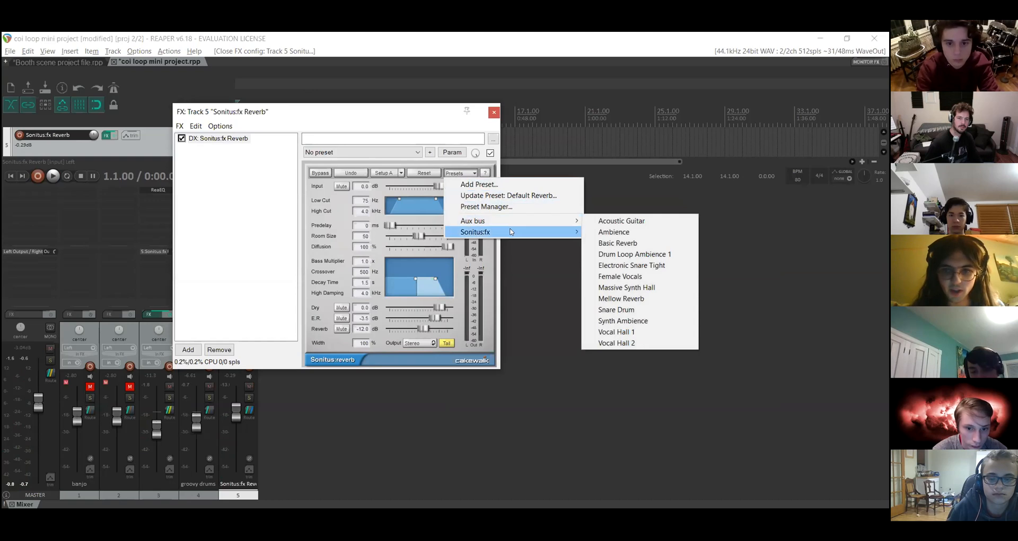
pyautogui.moveTo(528, 232)
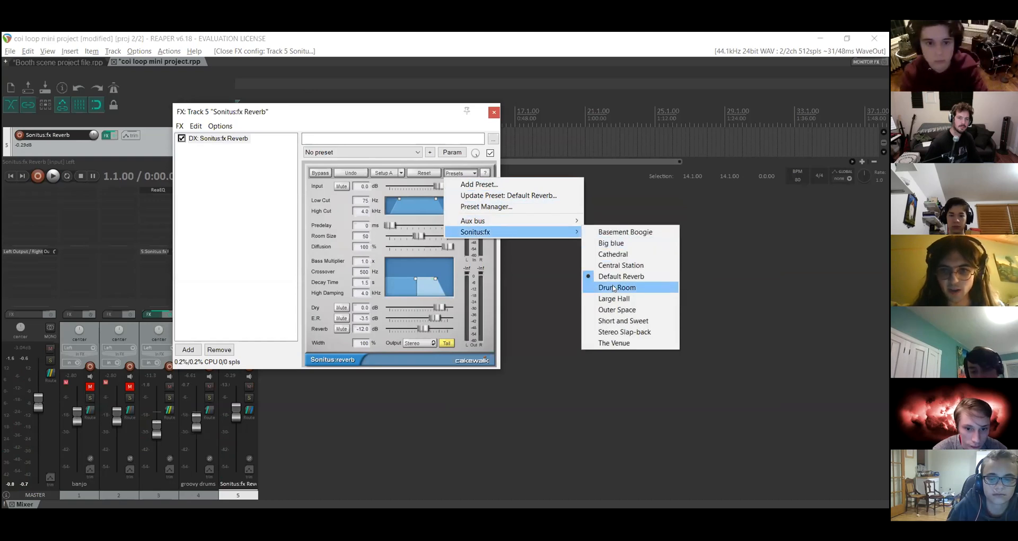
pyautogui.click(602, 254)
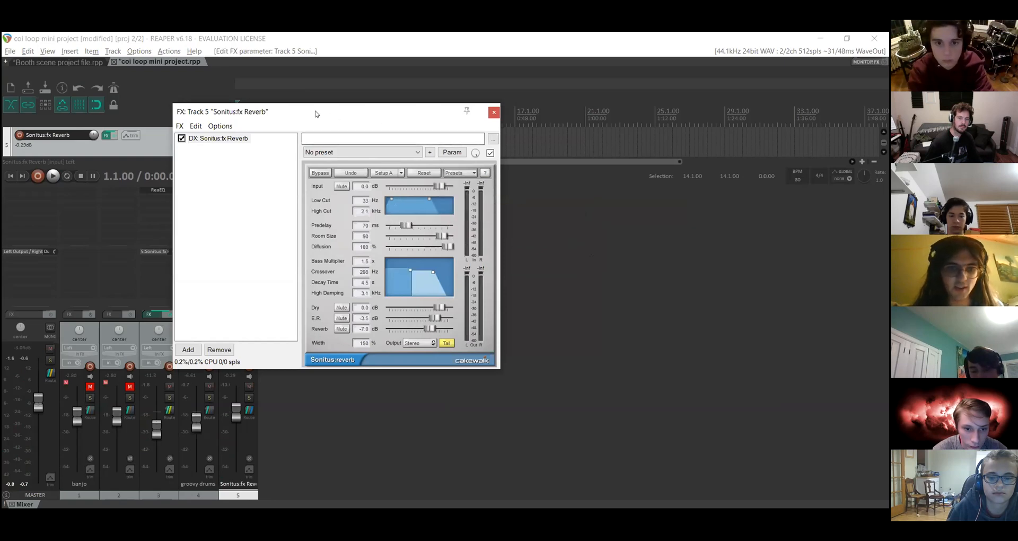
pyautogui.moveTo(318, 116); pyautogui.dragTo(537, 178)
pyautogui.press('space')
pyautogui.press('space')
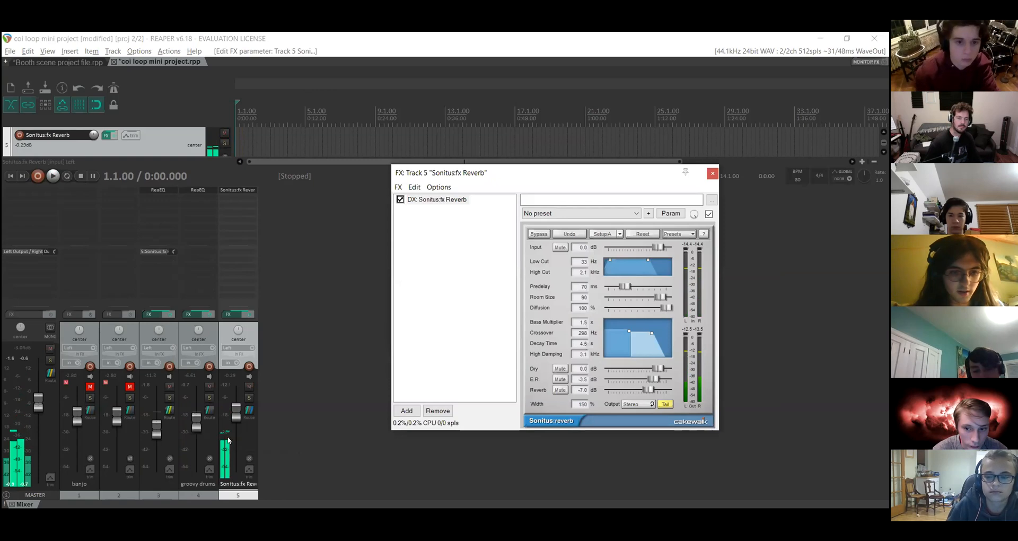
# - Solo tracks 3 and 5 and briefly audition the Cathedral reverb
pyautogui.click(170, 397)
pyautogui.click(250, 398)
pyautogui.press('space')
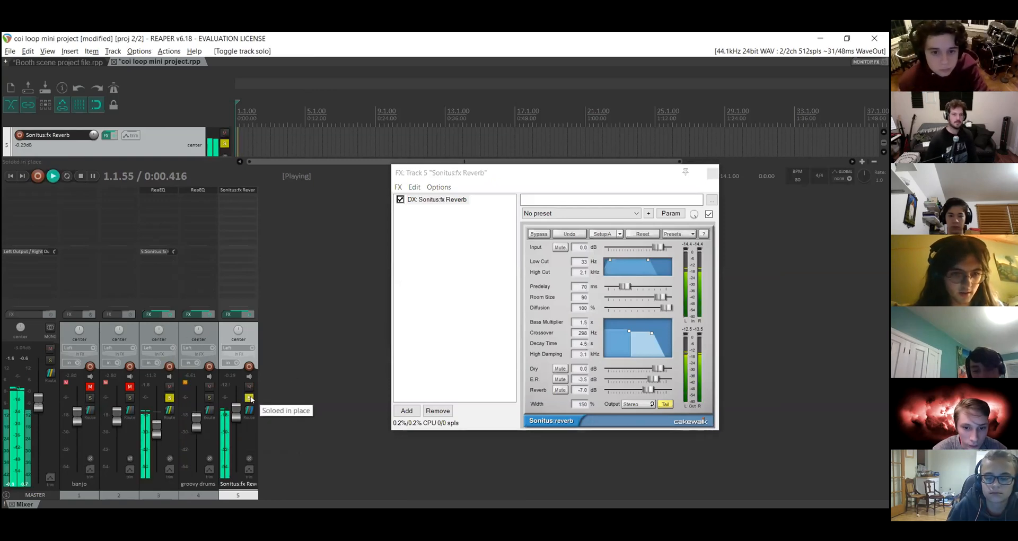
pyautogui.press('space')
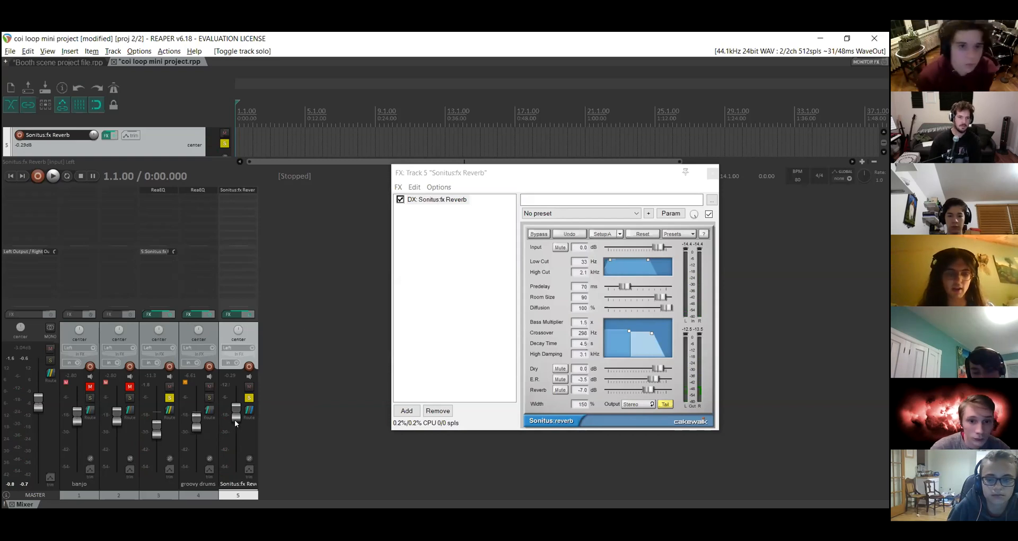
# - Pull the reverb track's fader down while listening, then close its FX chain window
pyautogui.moveTo(235, 414)
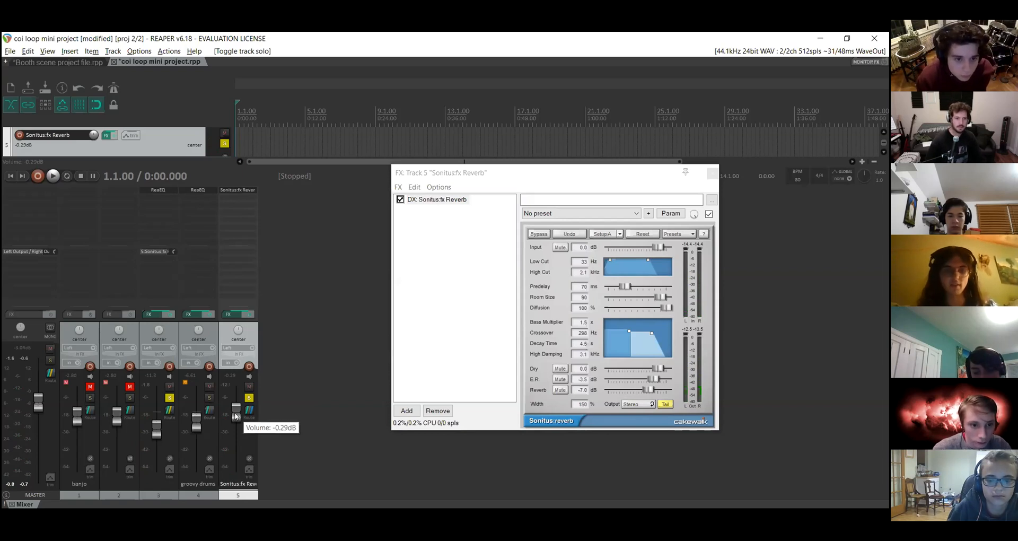
pyautogui.press('space')
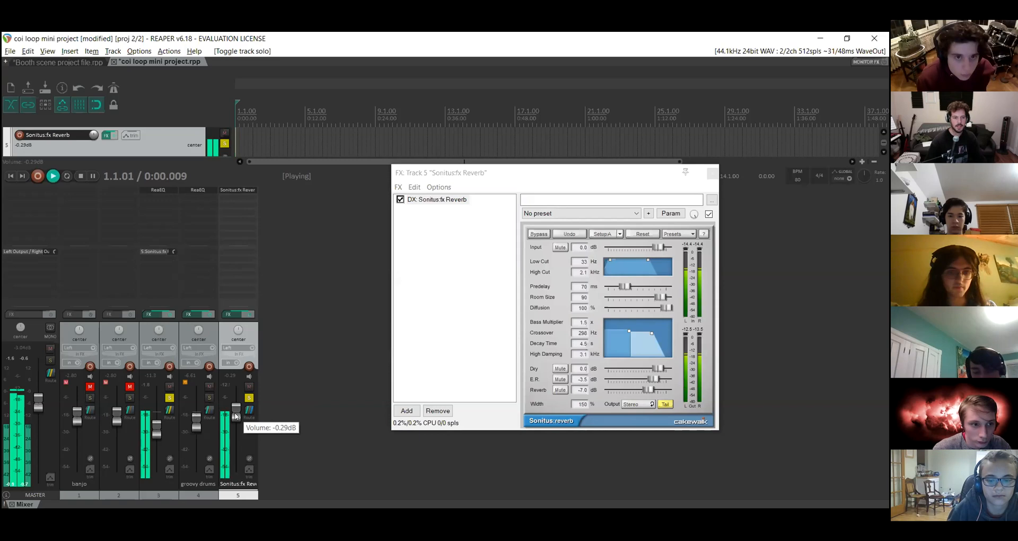
pyautogui.moveTo(236, 416)
pyautogui.mouseDown()
pyautogui.moveTo(234, 502)
pyautogui.moveTo(235, 448)
pyautogui.moveTo(220, 402)
pyautogui.moveTo(240, 411)
pyautogui.moveTo(232, 459)
pyautogui.moveTo(224, 414)
pyautogui.moveTo(237, 412)
pyautogui.mouseUp()
pyautogui.press('space')
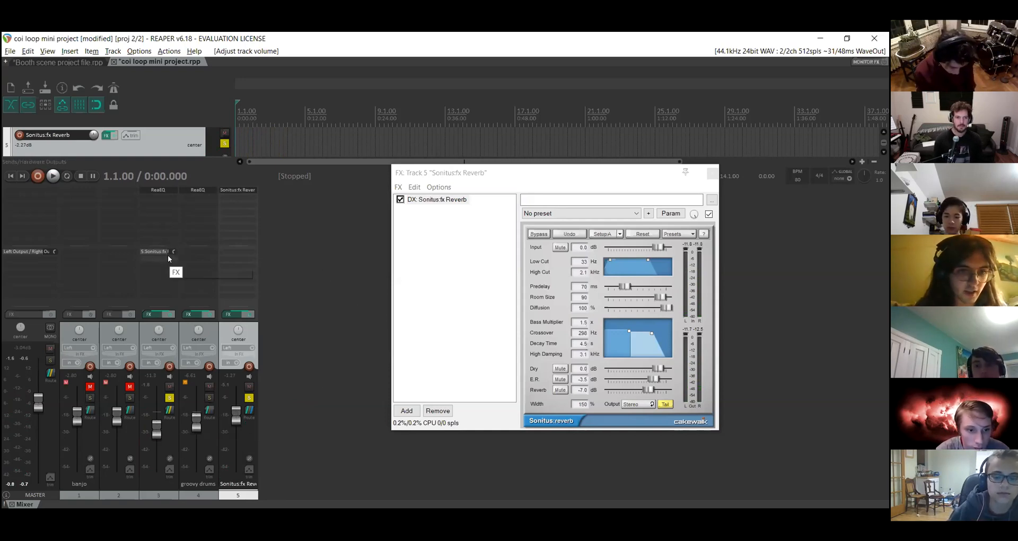
pyautogui.click(712, 174)
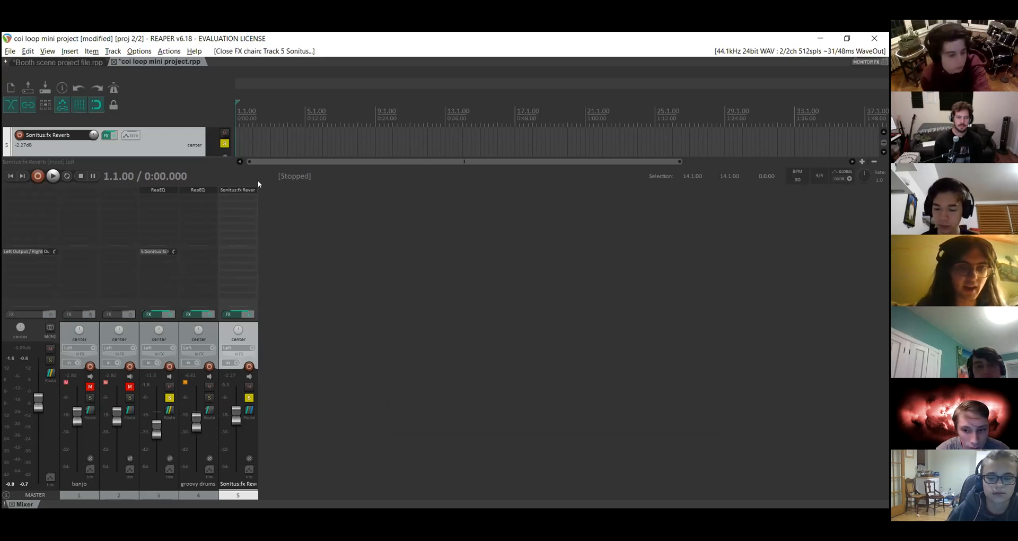
pyautogui.rightClick(250, 331)
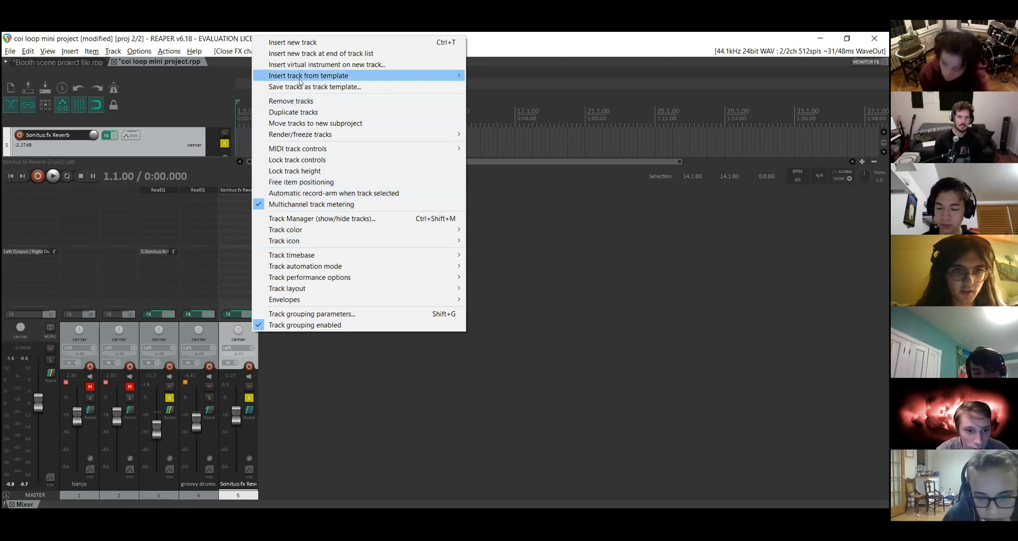
# - Remove track 5, the Sonitus:fx Reverb track, from the project
pyautogui.click(299, 100)
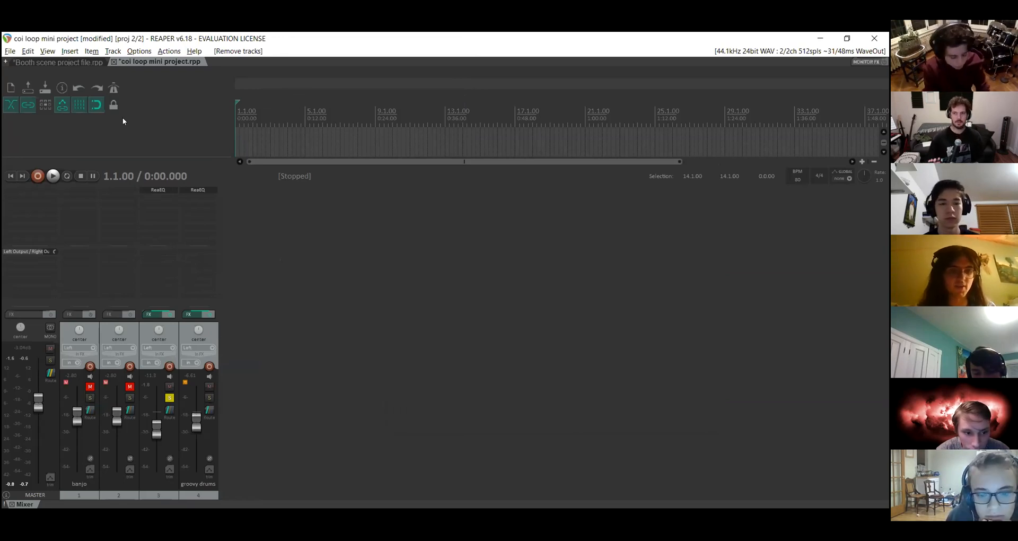
pyautogui.click(69, 51)
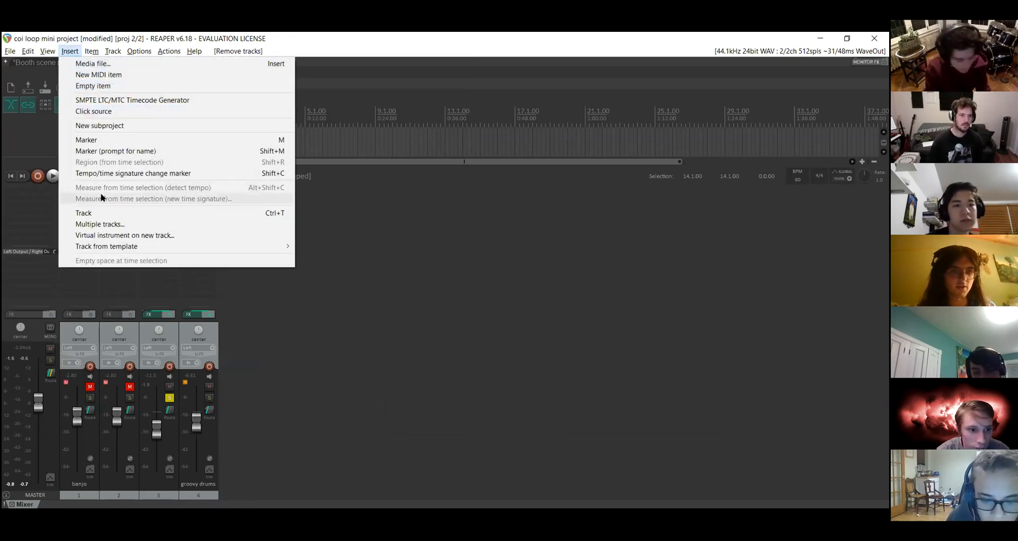
pyautogui.click(110, 237)
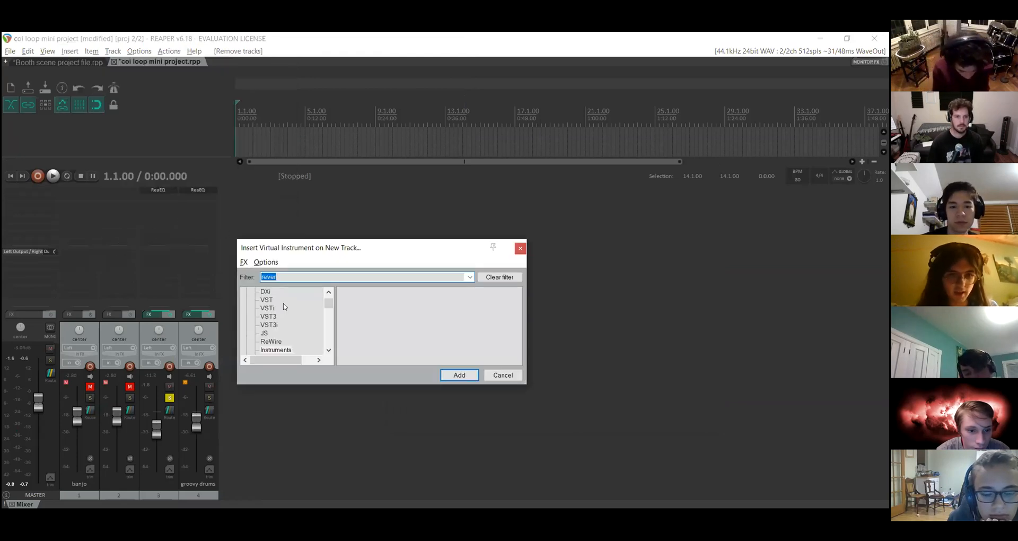
# - Filter the plugin list for 'rev' and add DX: Sonitus:fx Reverb on a new track 5
pyautogui.click(288, 279)
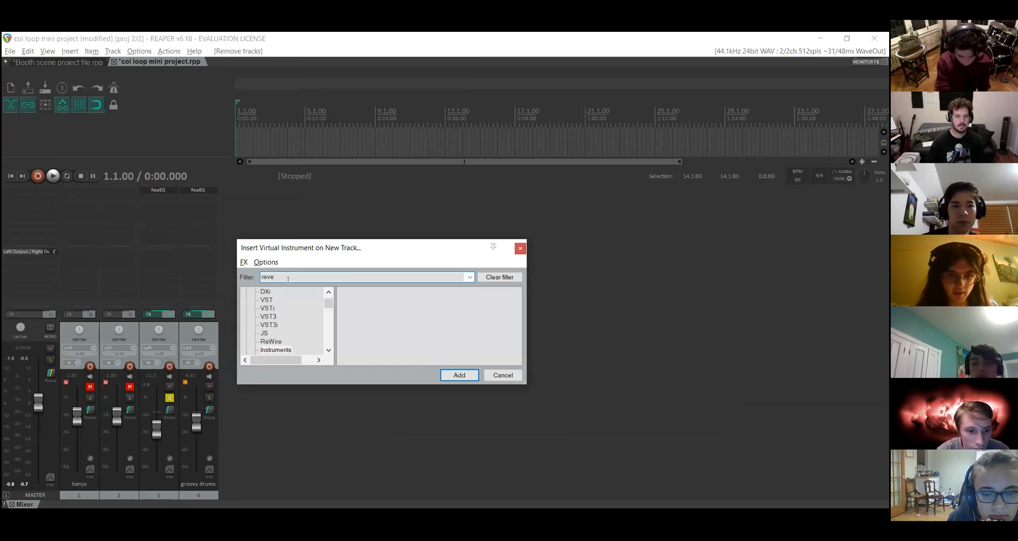
pyautogui.press('BackSpace')
pyautogui.press('BackSpace')
pyautogui.press('BackSpace')
pyautogui.press('BackSpace')
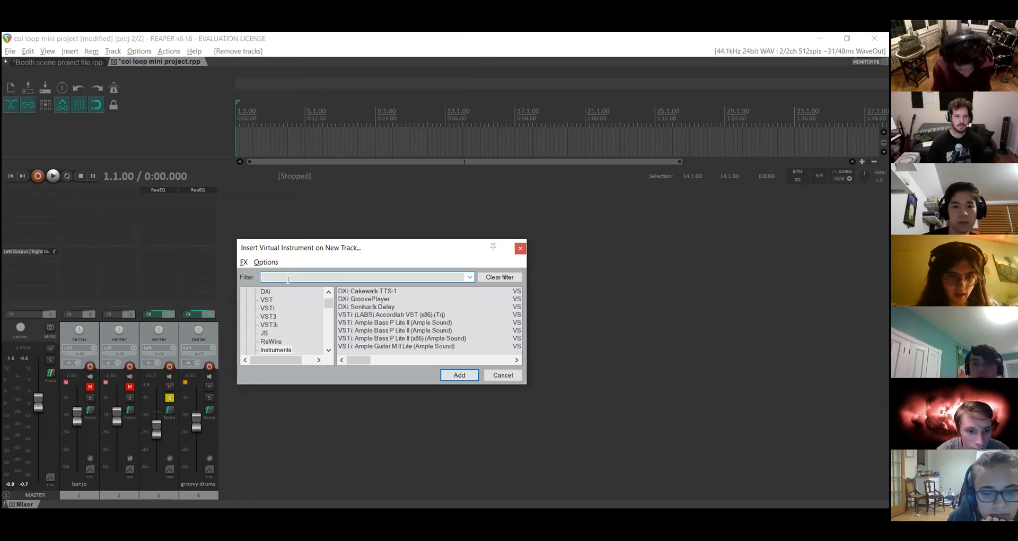
pyautogui.scroll(1, 324, 304)
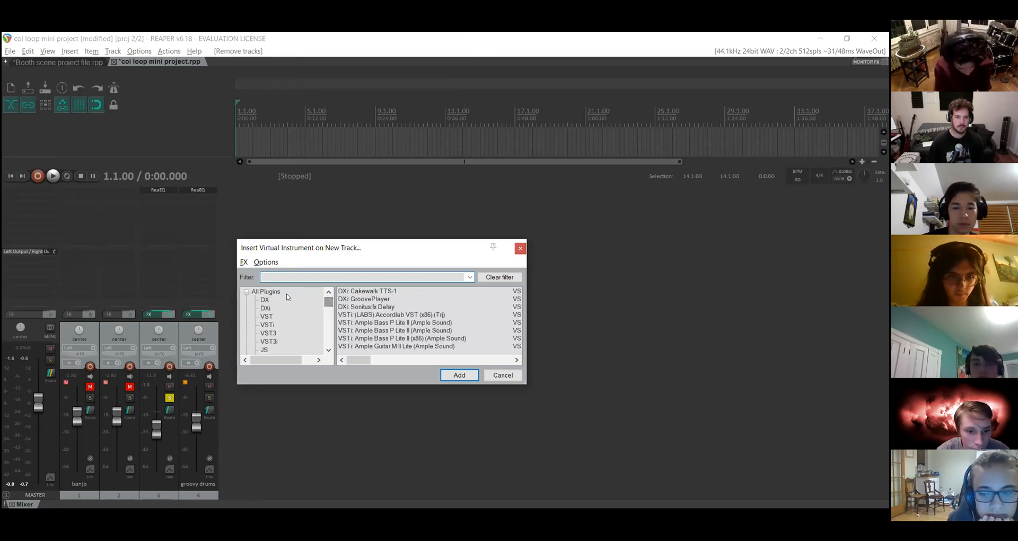
pyautogui.click(268, 291)
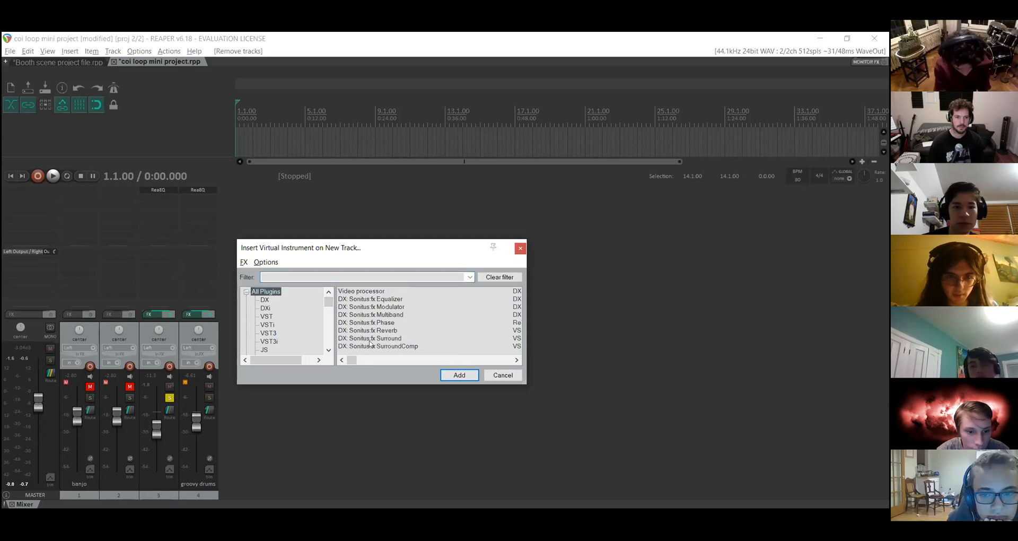
pyautogui.moveTo(348, 363); pyautogui.dragTo(296, 320)
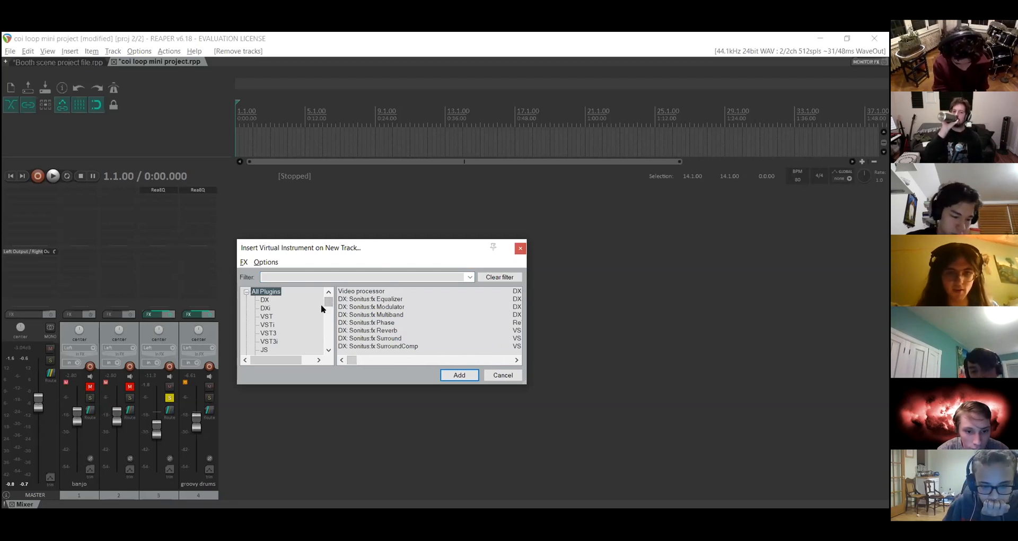
pyautogui.click(301, 277)
pyautogui.write('pian')
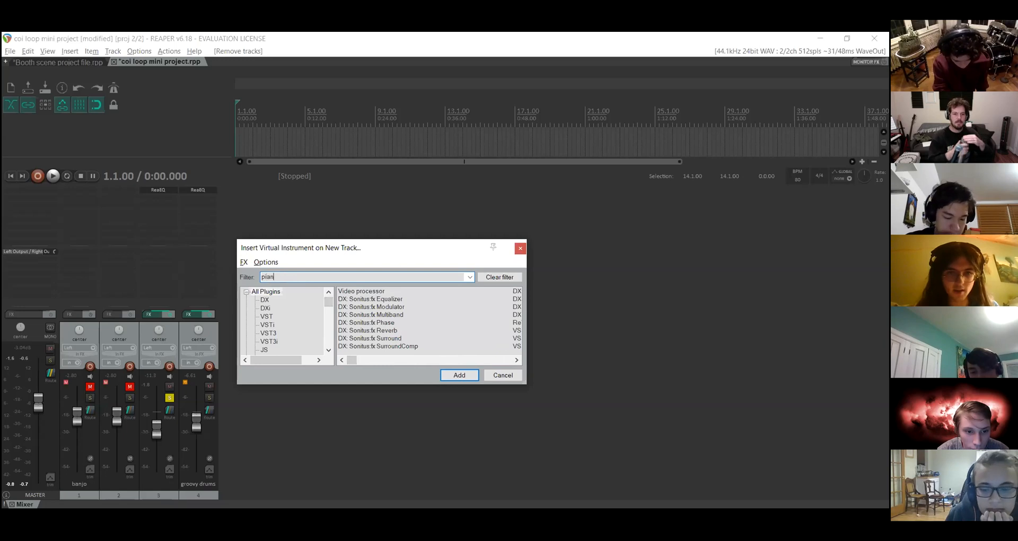
pyautogui.write('o')
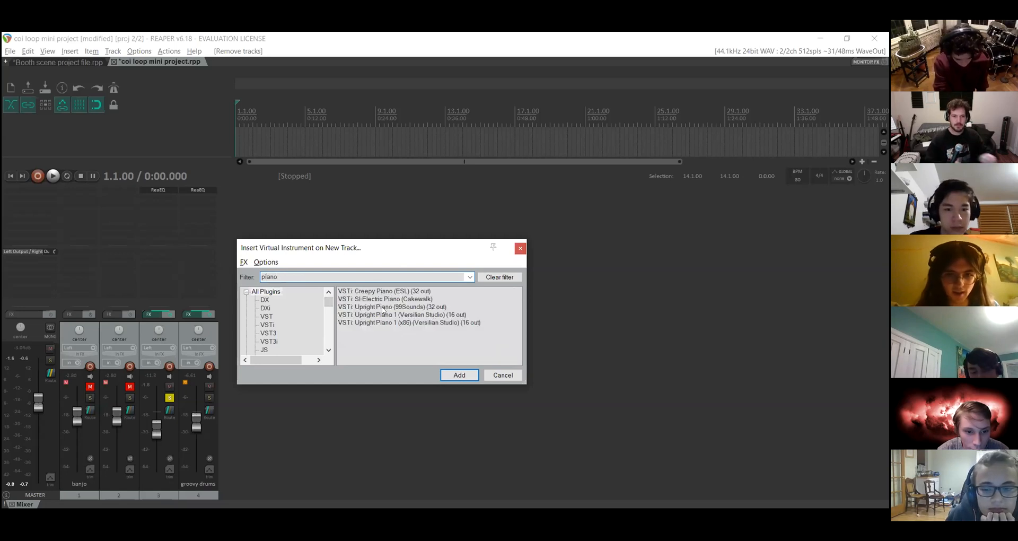
pyautogui.doubleClick(323, 278)
pyautogui.write('rever')
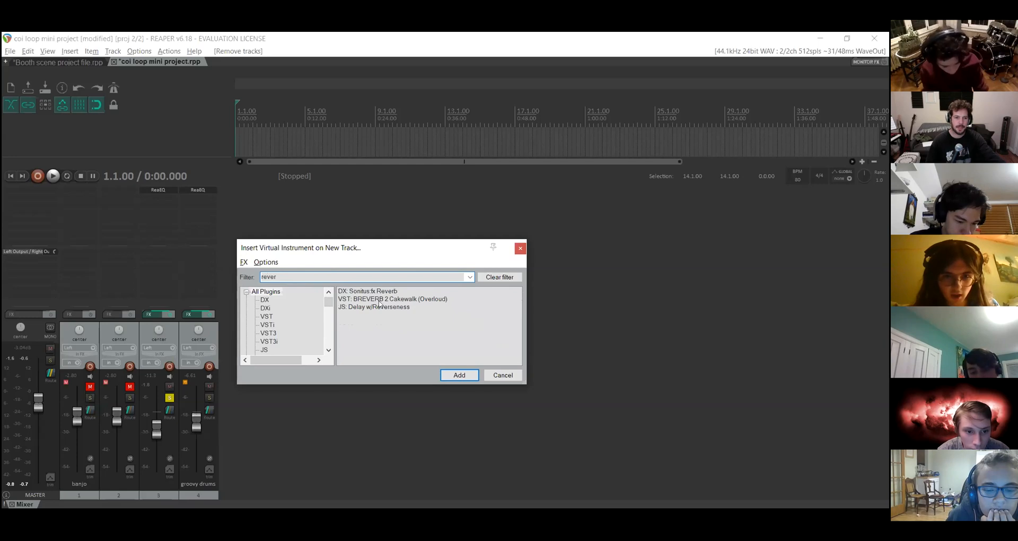
pyautogui.click(370, 293)
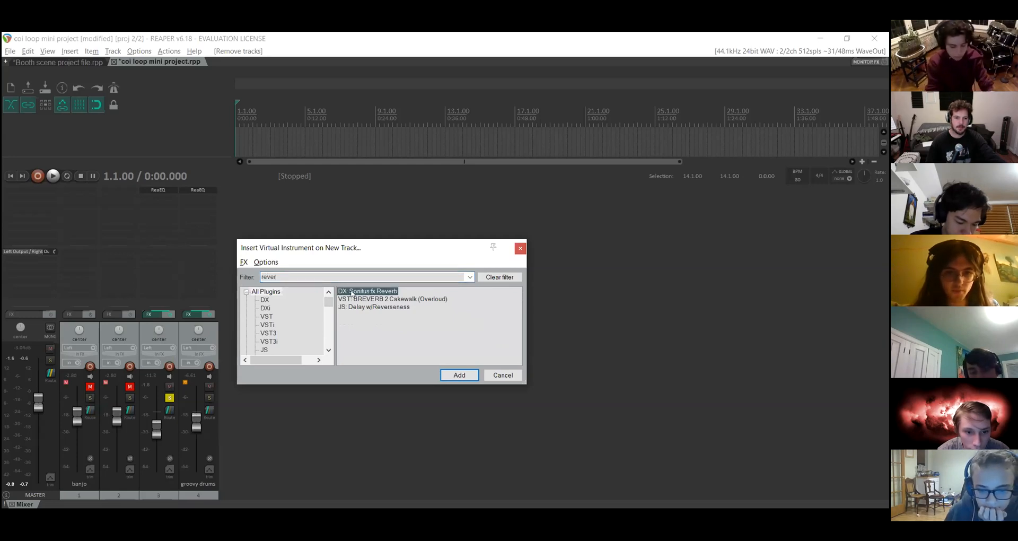
pyautogui.doubleClick(351, 293)
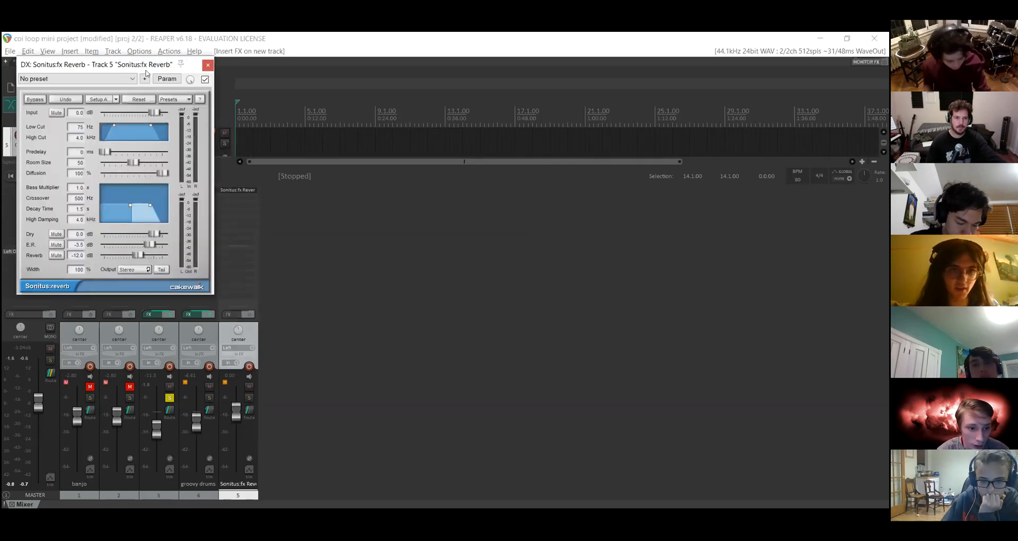
# - Center the reverb plugin window, unsolo track 3, and solo groovy drums
pyautogui.moveTo(133, 63); pyautogui.dragTo(437, 76)
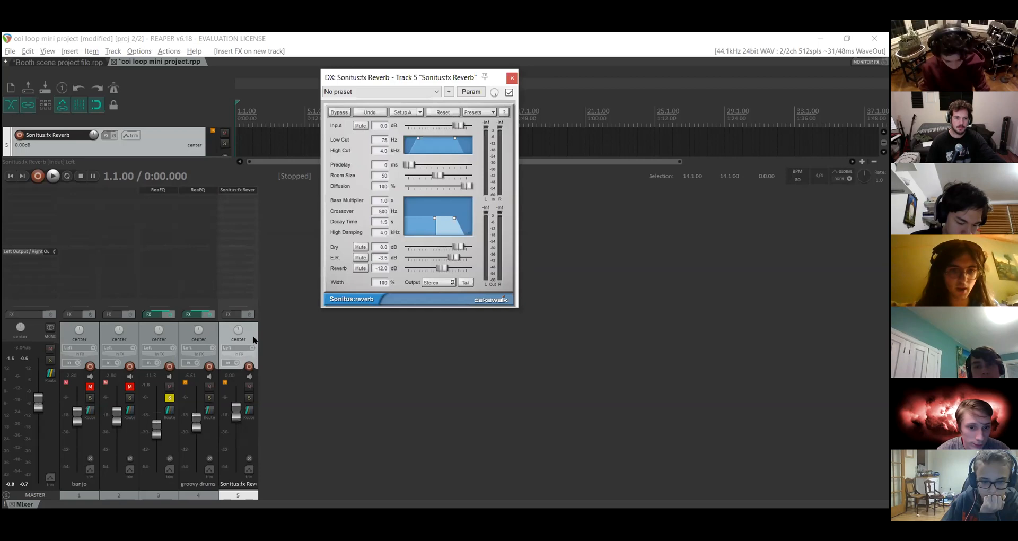
pyautogui.click(161, 194)
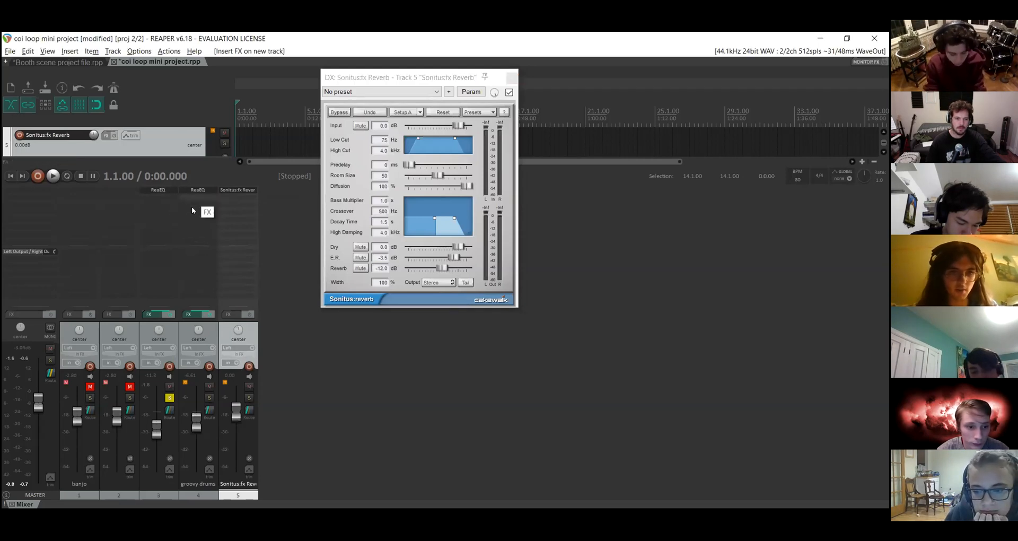
pyautogui.click(169, 397)
pyautogui.click(209, 397)
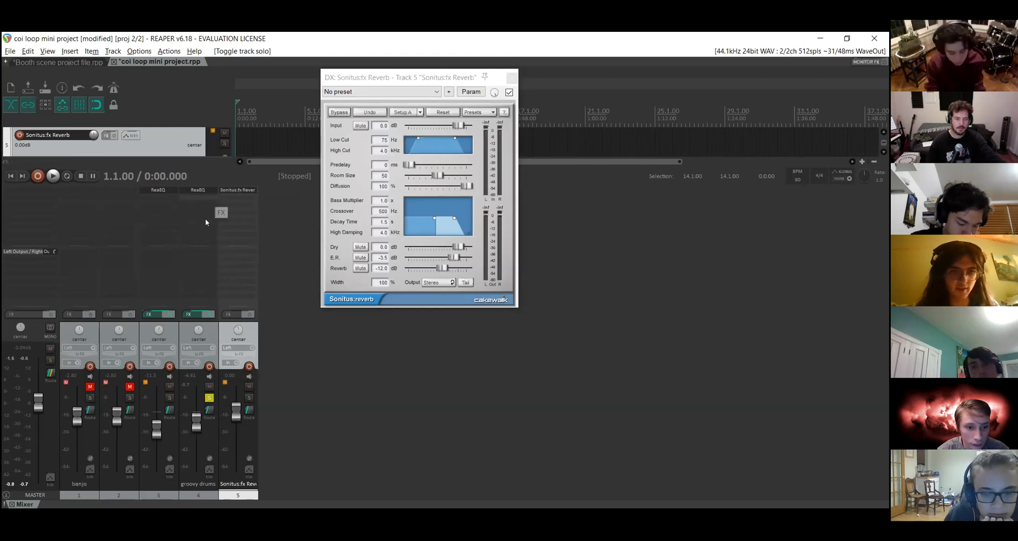
# - Add a send from groovy drums to 5: Sonitus:fx Reverb and play the mix
pyautogui.click(194, 249)
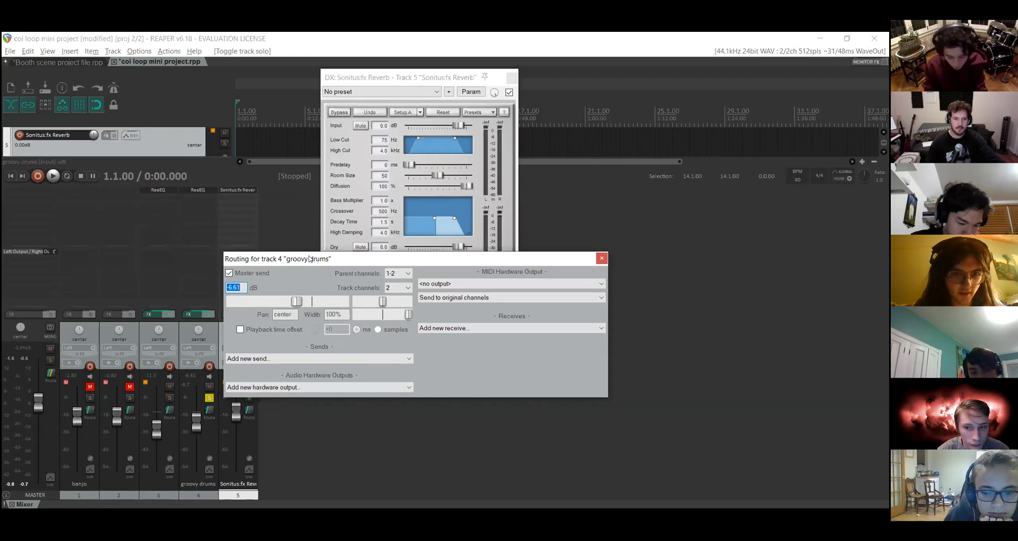
pyautogui.moveTo(310, 258); pyautogui.dragTo(309, 217)
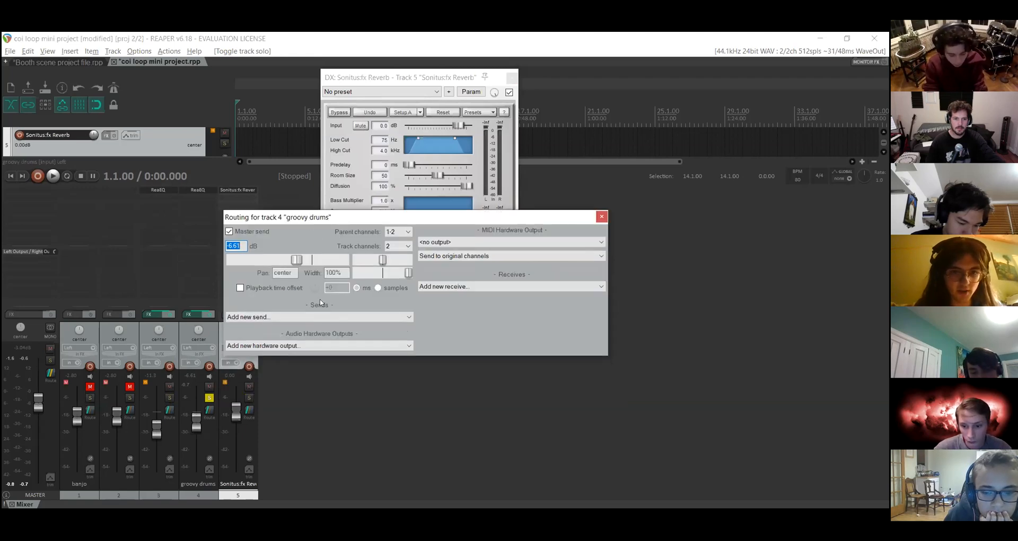
pyautogui.click(324, 317)
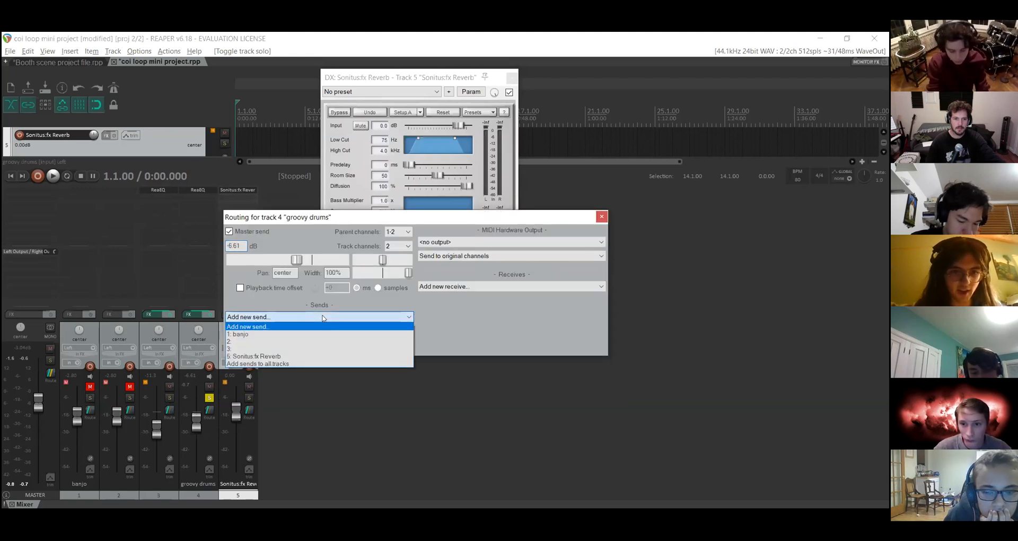
pyautogui.click(321, 357)
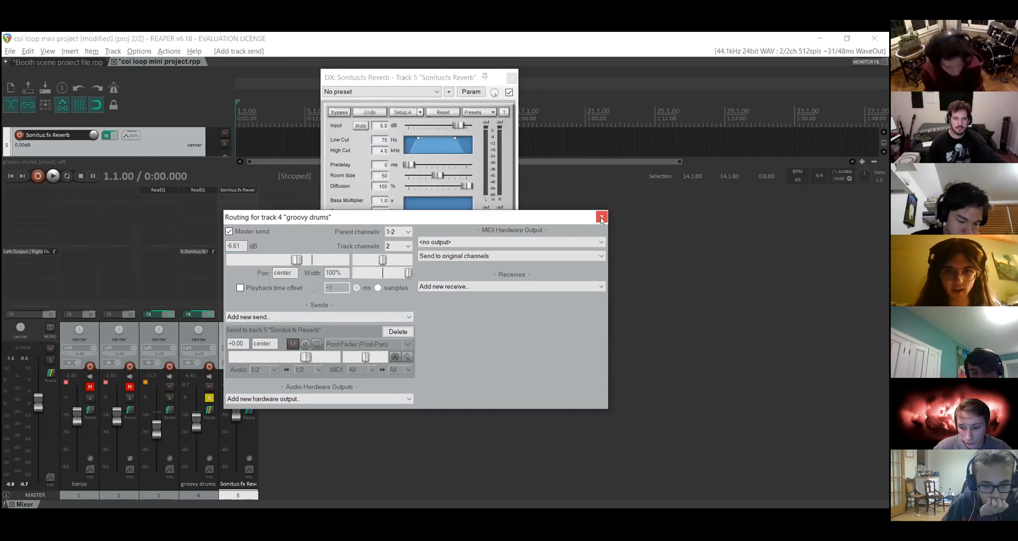
pyautogui.press('Escape')
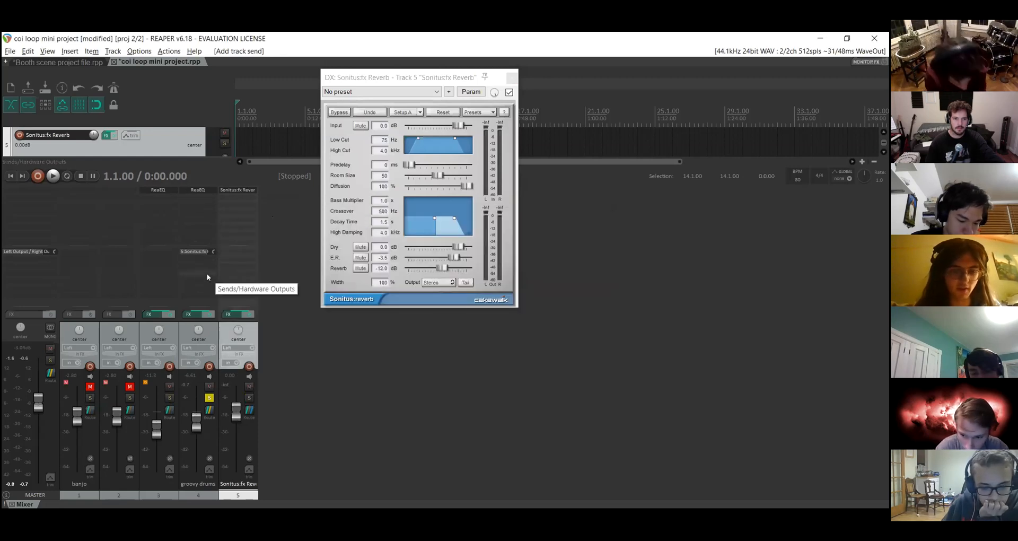
pyautogui.press('space')
pyautogui.press('space')
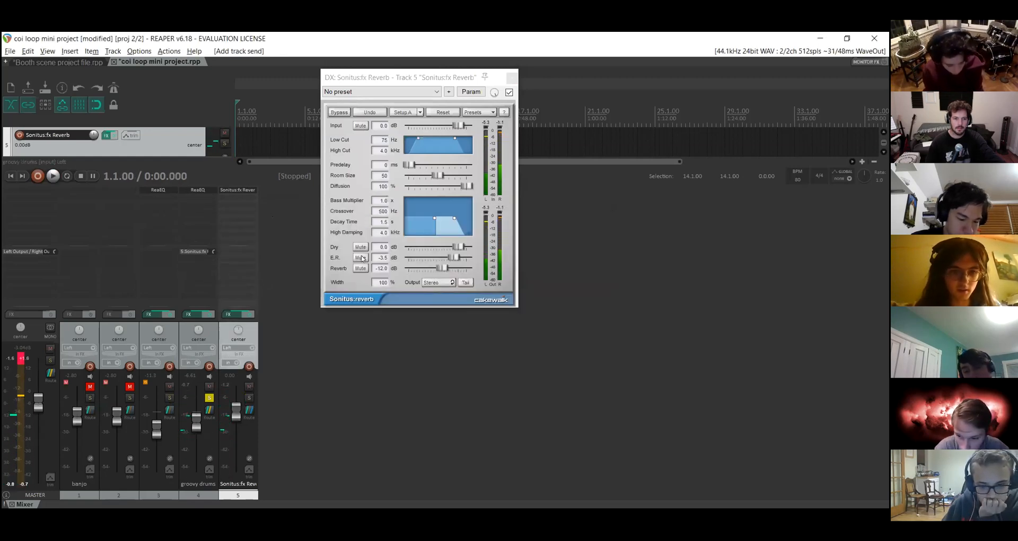
# - Load the Sonitus:fx Cathedral preset on the new reverb and play to audition it
pyautogui.click(479, 113)
pyautogui.moveTo(530, 149)
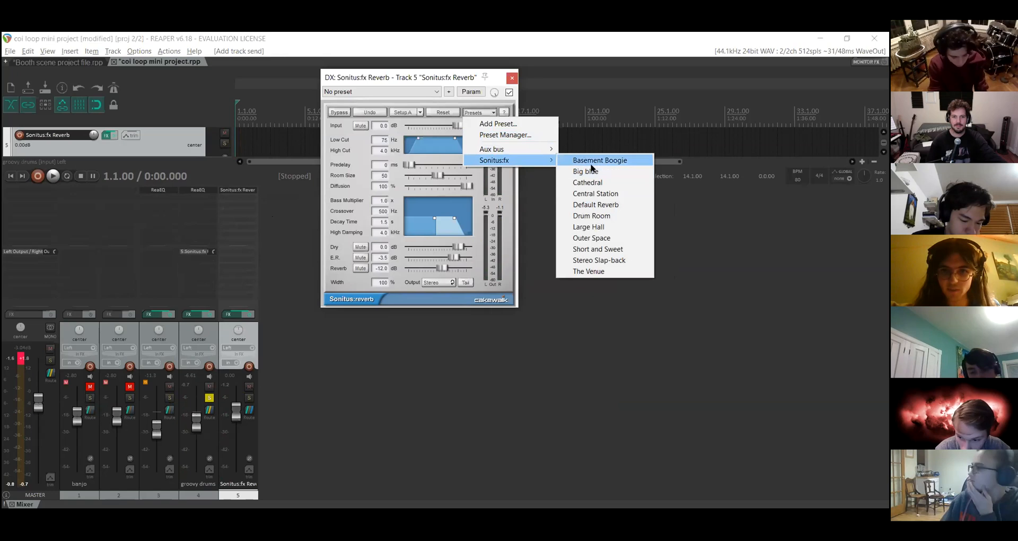
pyautogui.click(586, 182)
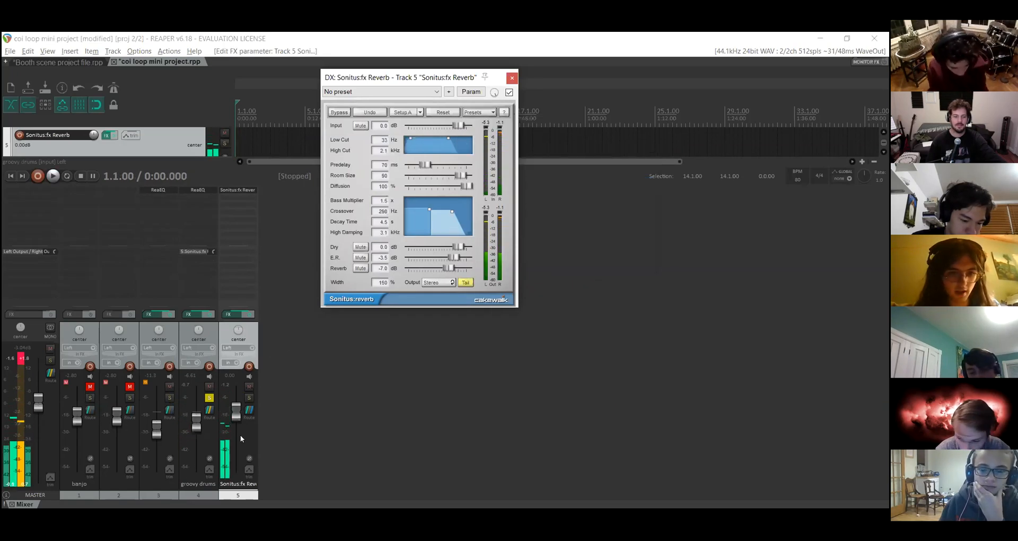
pyautogui.press('space')
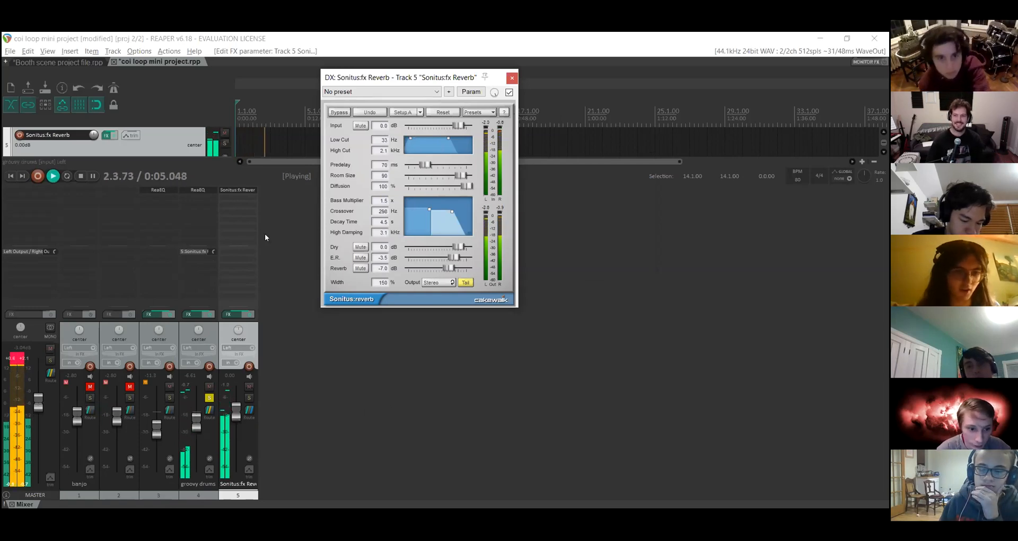
# - Lower the master to about -5 dB, unsolo groovy drums, and play the full mix
pyautogui.moveTo(39, 407); pyautogui.dragTo(39, 413)
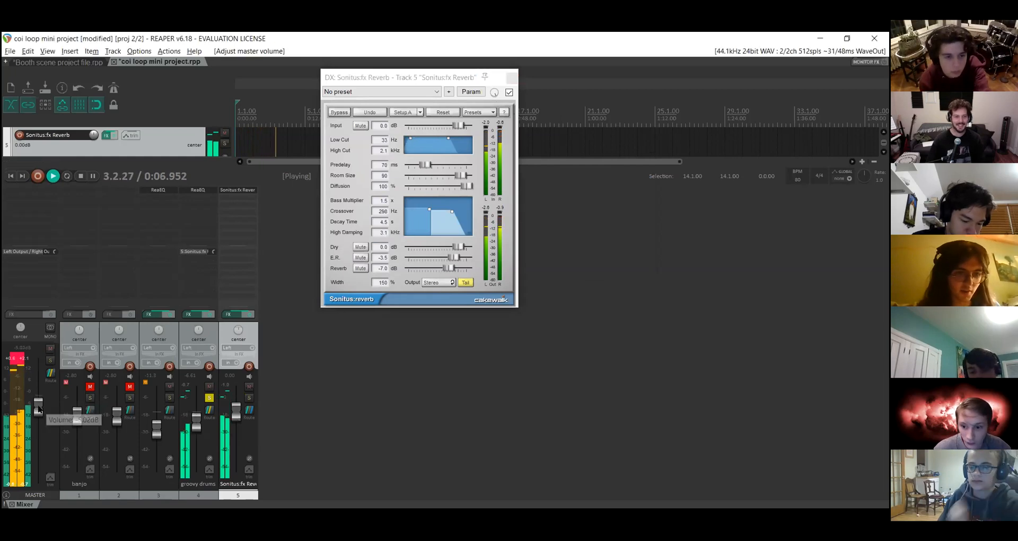
pyautogui.click(20, 360)
pyautogui.click(80, 176)
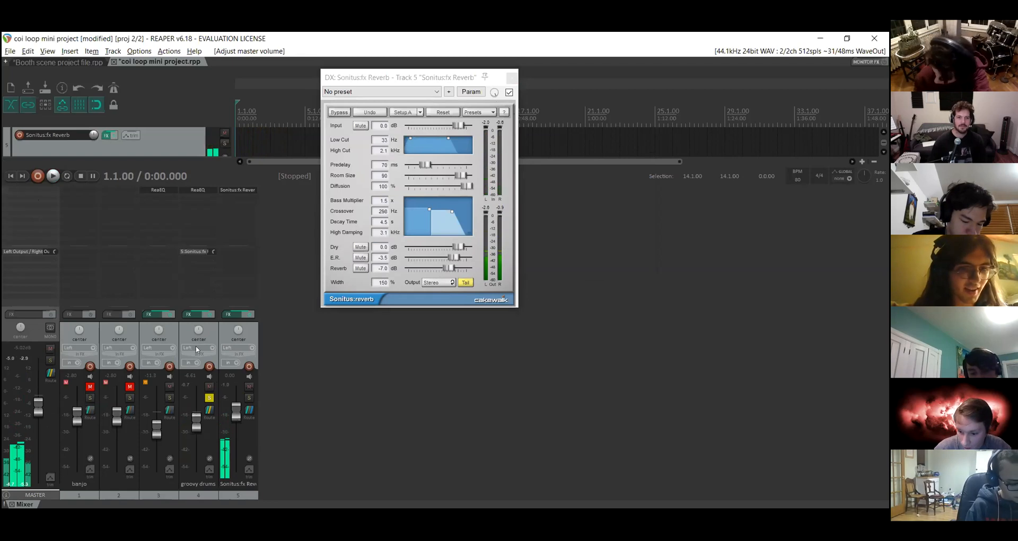
pyautogui.click(210, 397)
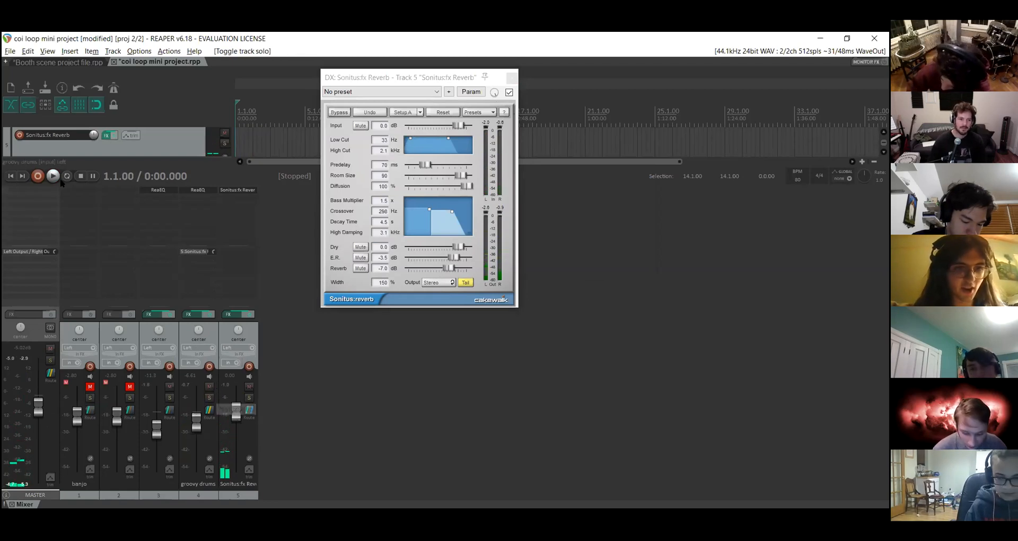
pyautogui.press('space')
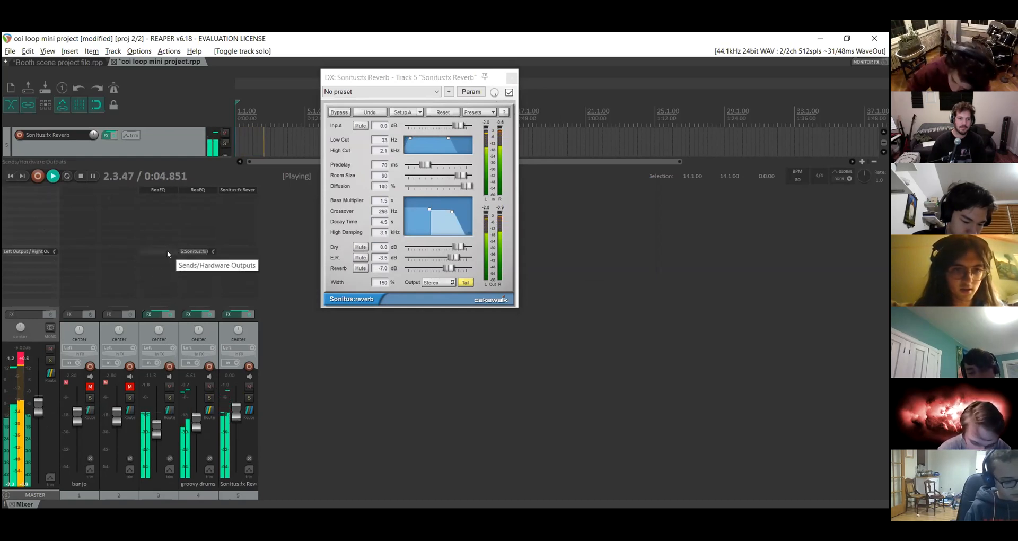
pyautogui.press('space')
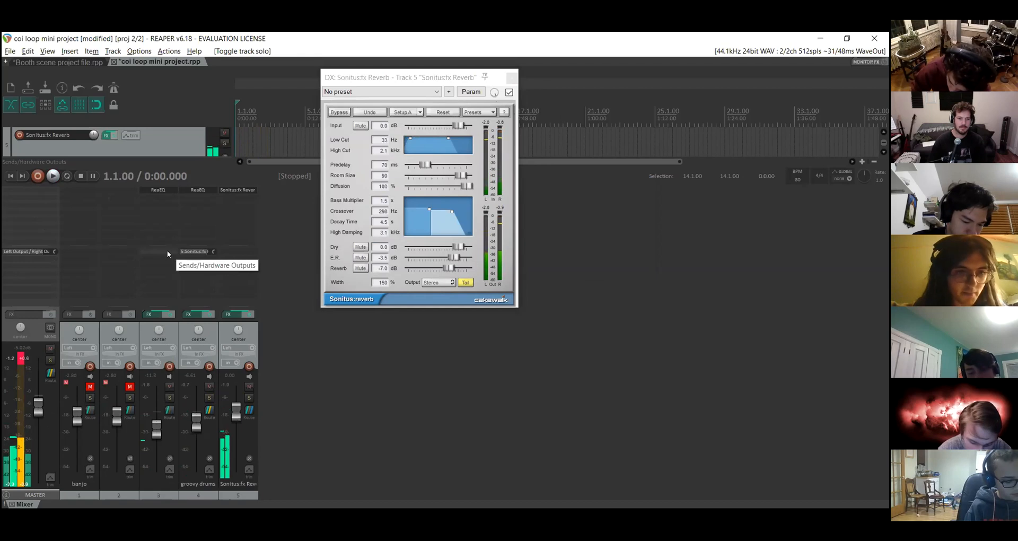
# - Add a send from track 3 to 5: Sonitus:fx Reverb
pyautogui.click(167, 250)
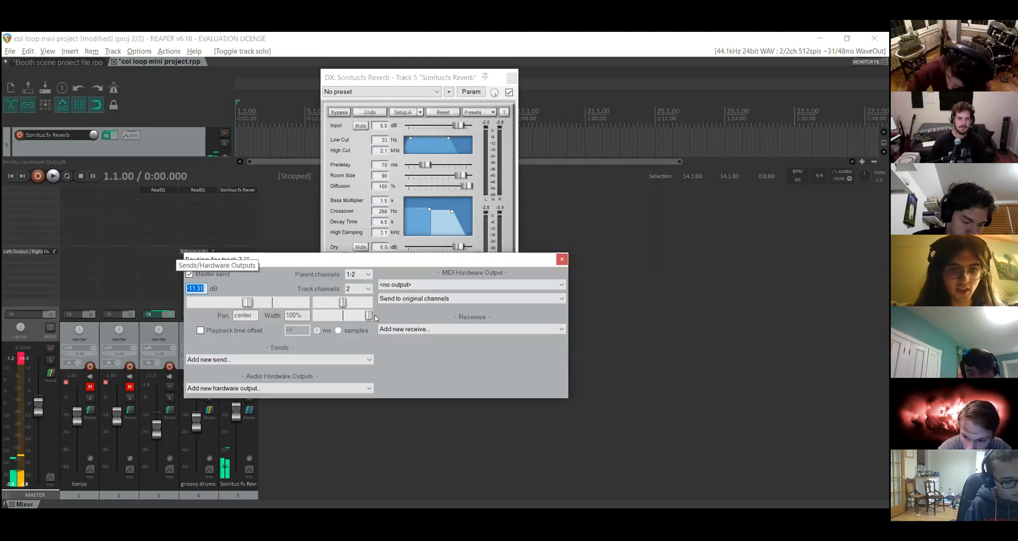
pyautogui.click(262, 360)
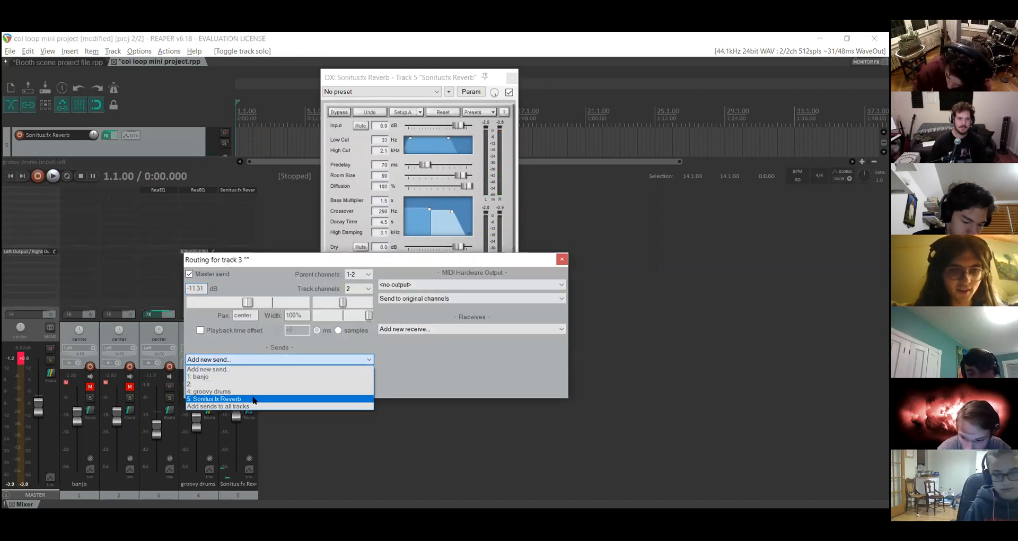
pyautogui.click(253, 398)
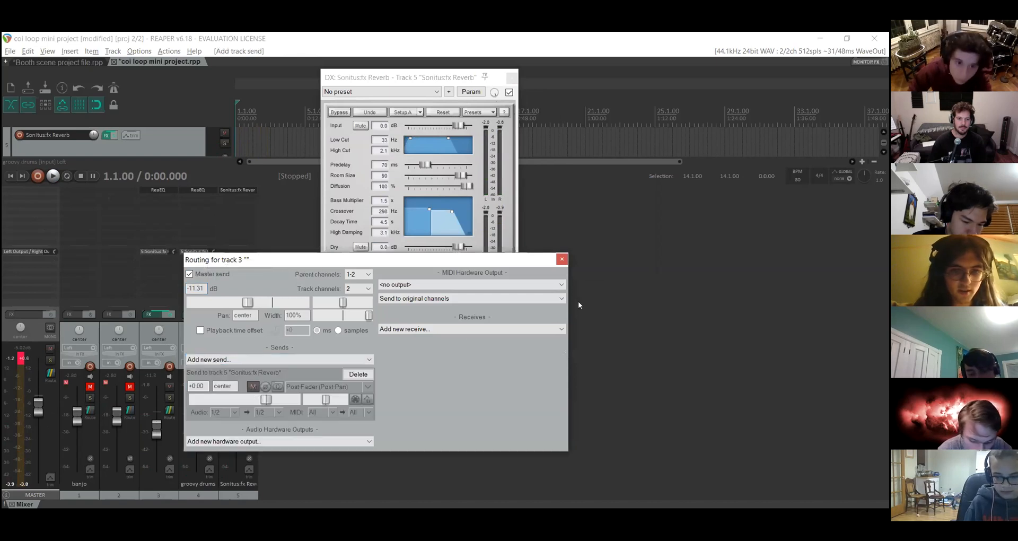
pyautogui.click(561, 260)
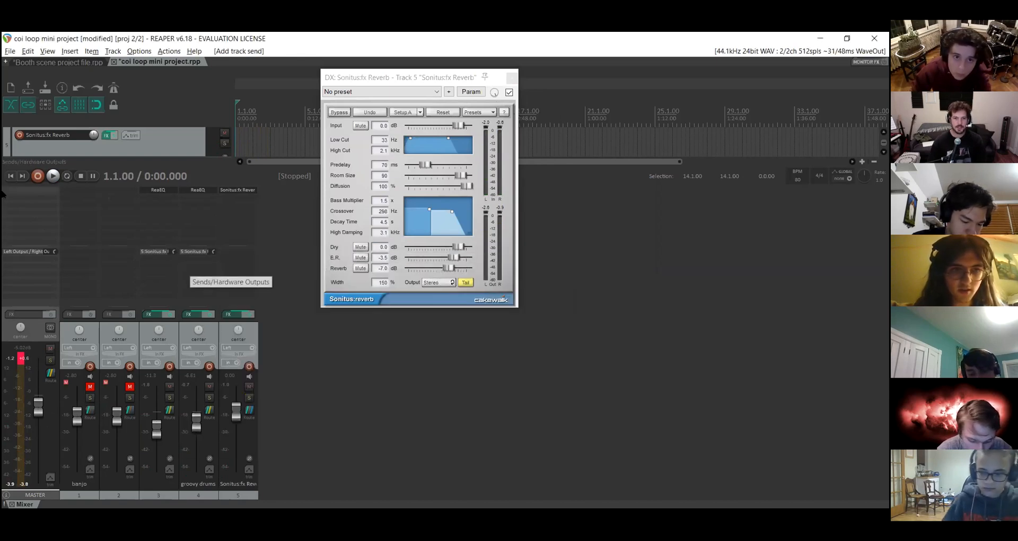
# - While playing, trim the master to -5.45 dB and the reverb track to -1.13 dB
pyautogui.click(21, 370)
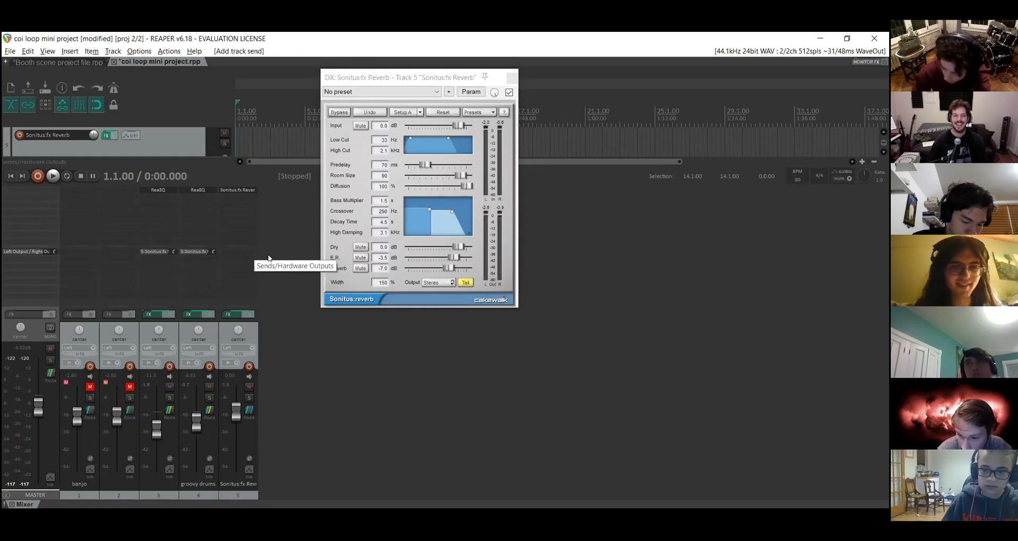
pyautogui.press('space')
pyautogui.press('space')
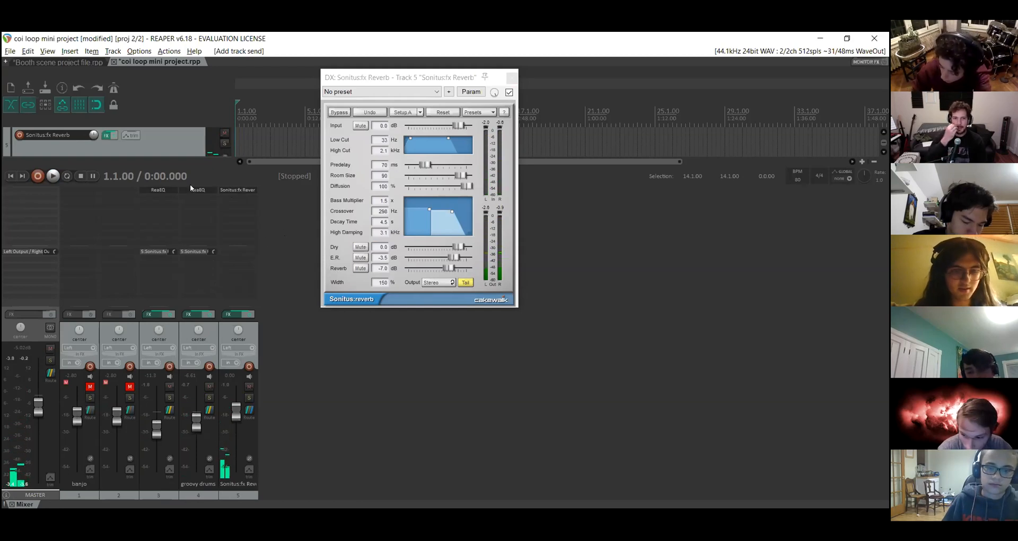
pyautogui.moveTo(42, 408); pyautogui.dragTo(42, 412)
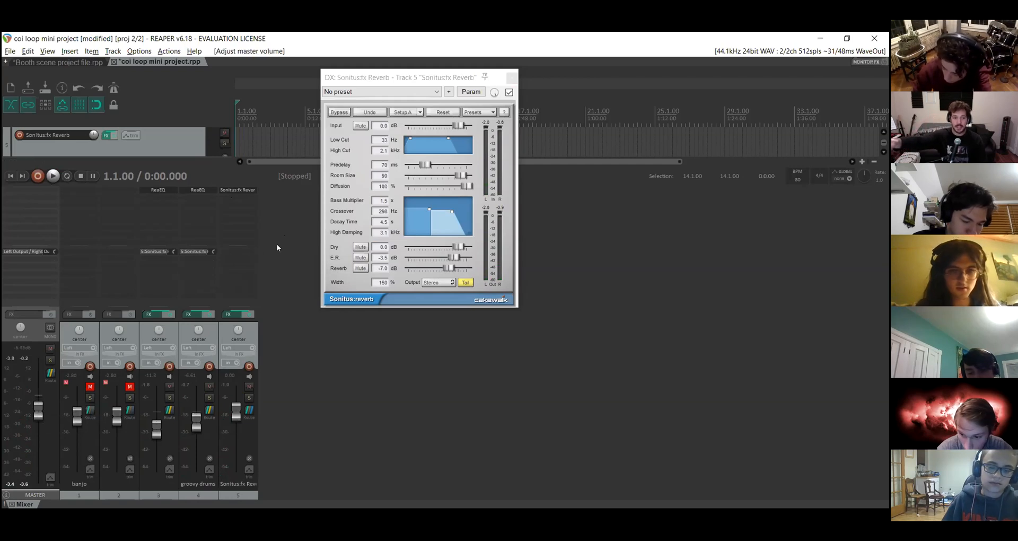
pyautogui.moveTo(236, 410); pyautogui.dragTo(236, 413)
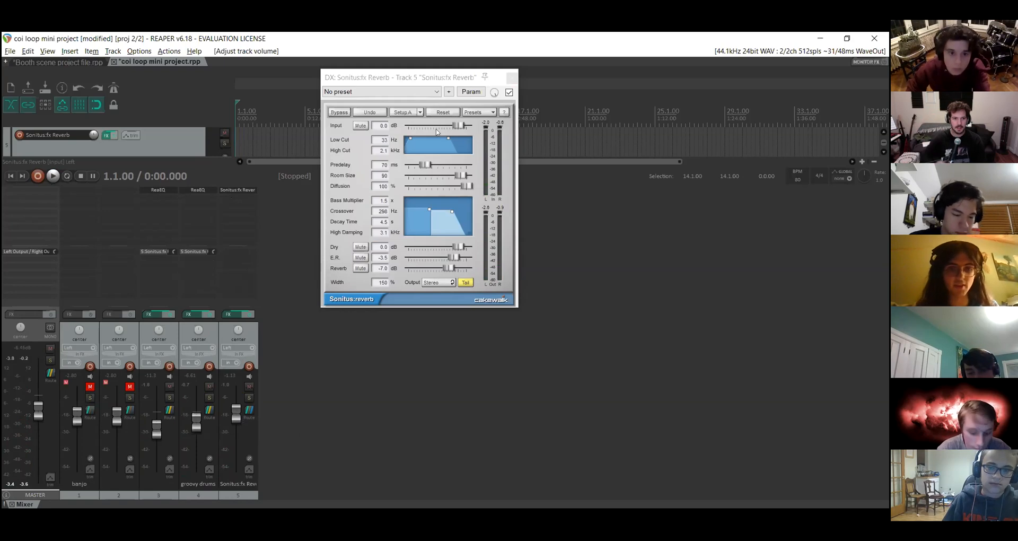
pyautogui.click(512, 81)
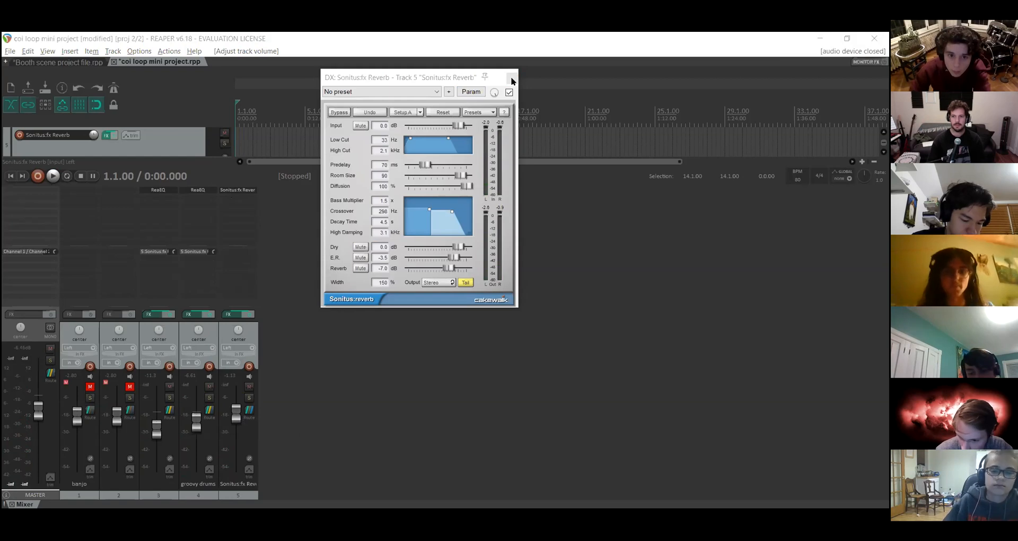
# - Bring REAPER back into focus and move the Sonitus reverb window down and to the right
pyautogui.click(442, 127)
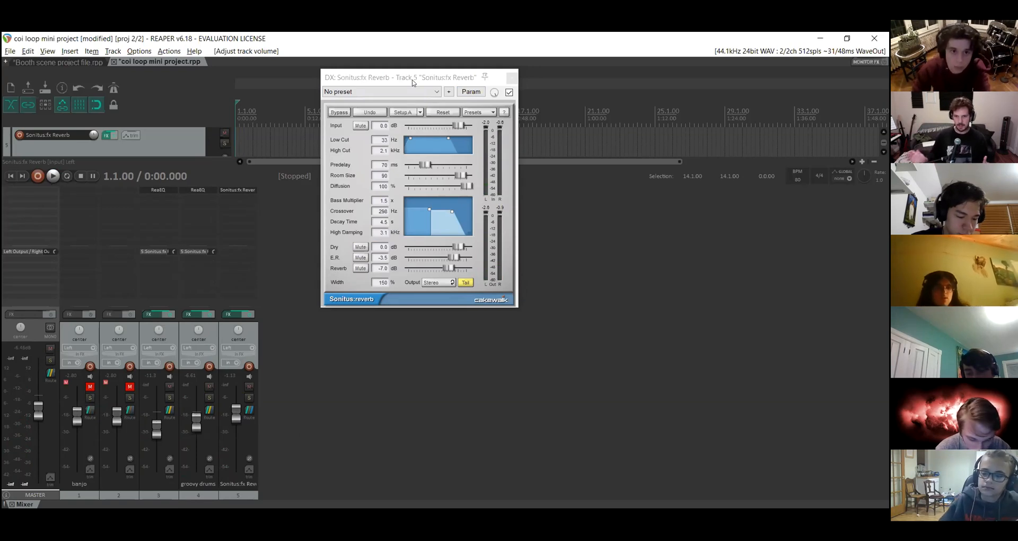
pyautogui.moveTo(412, 82); pyautogui.dragTo(470, 175)
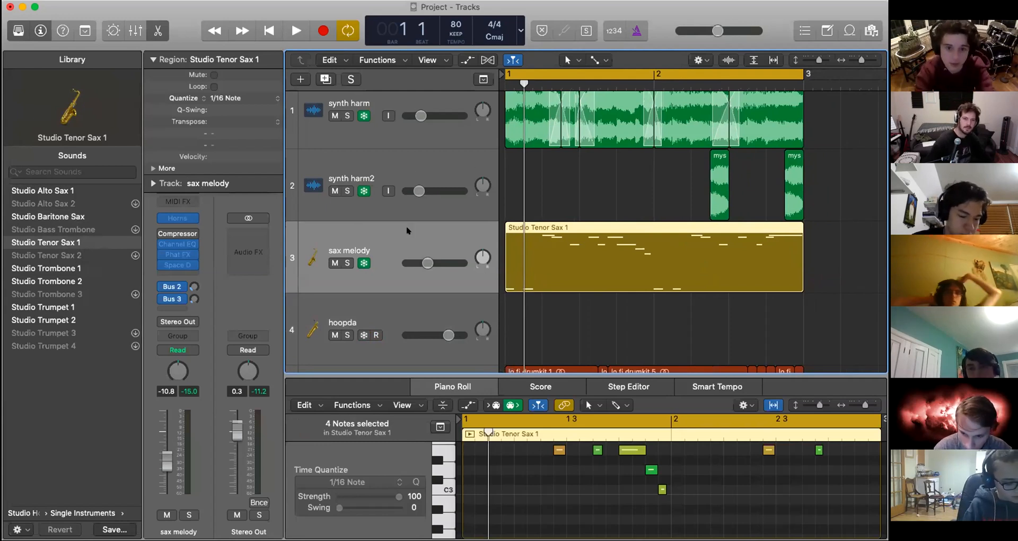
pyautogui.rightClick(383, 234)
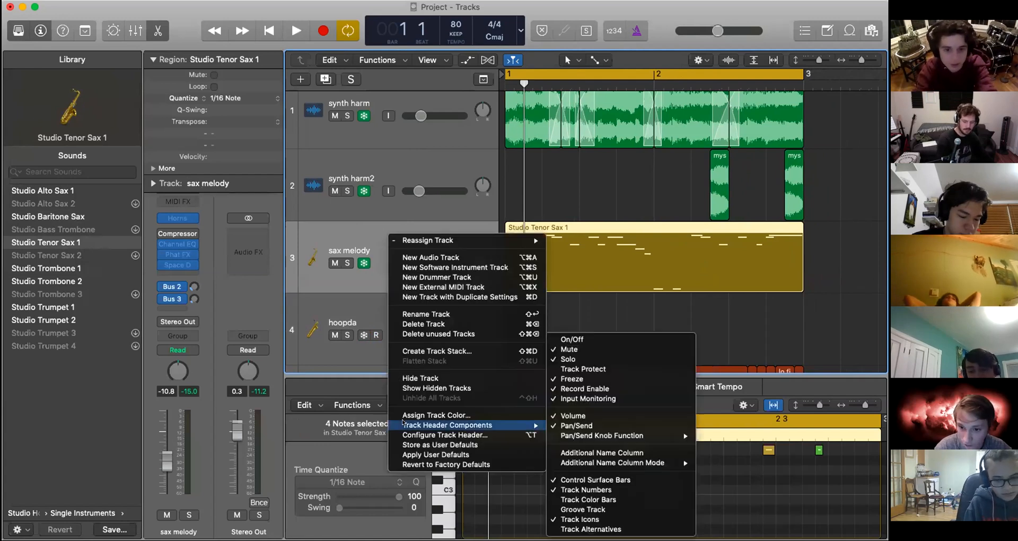
pyautogui.moveTo(430, 426)
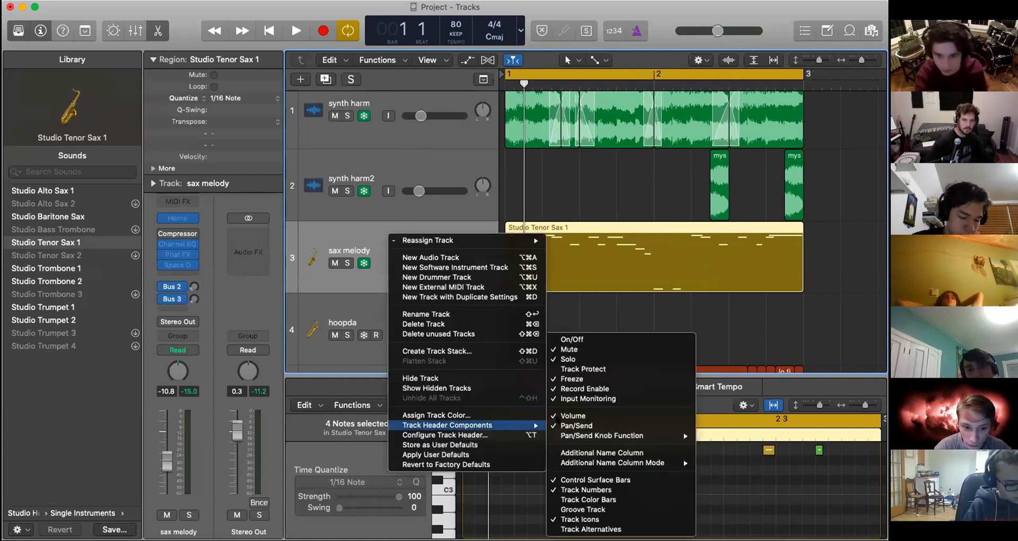
pyautogui.click(381, 152)
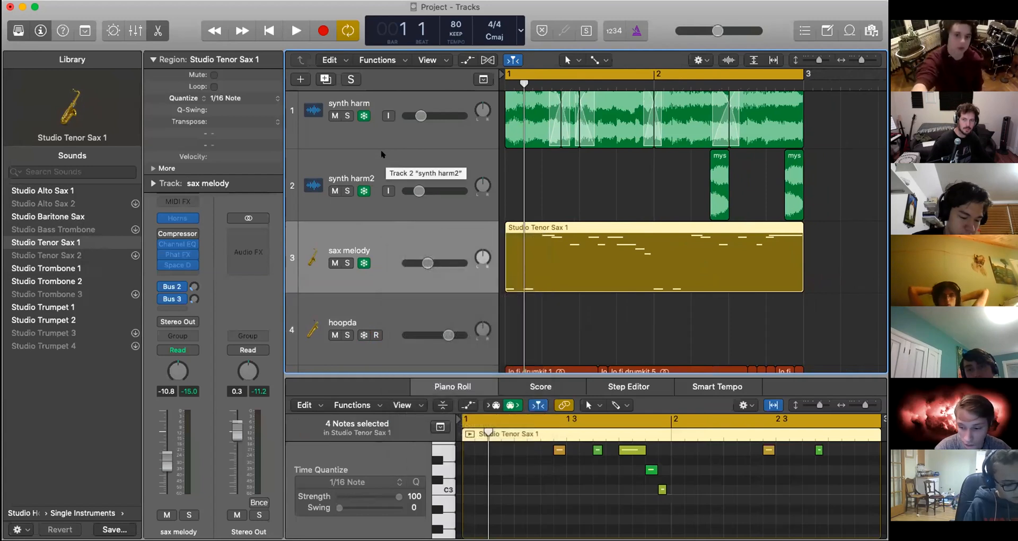
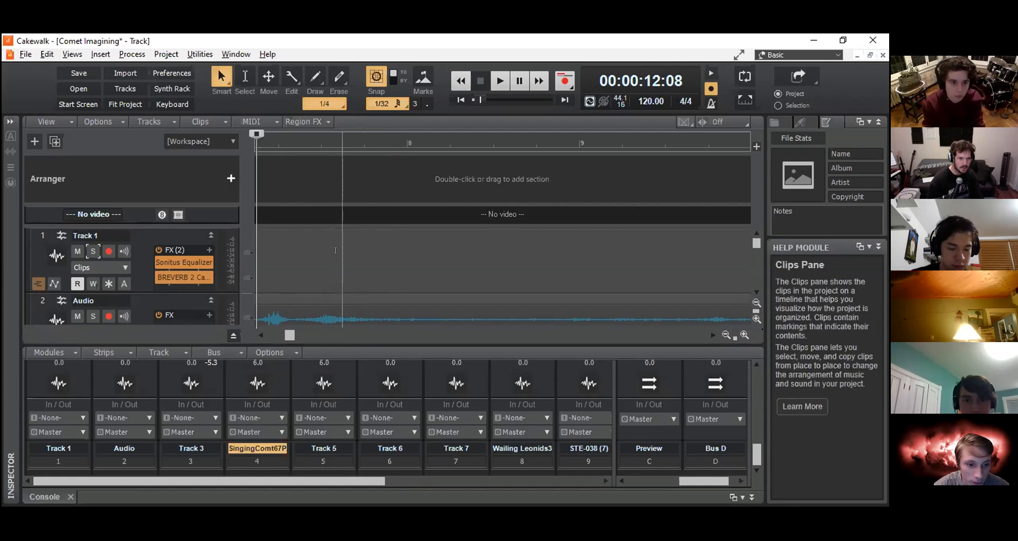
# - Scroll up in the Comet Imagining Track view to review Track 1's Sonitus Equalizer and BREVERB 2
pyautogui.scroll(1, 335, 251)
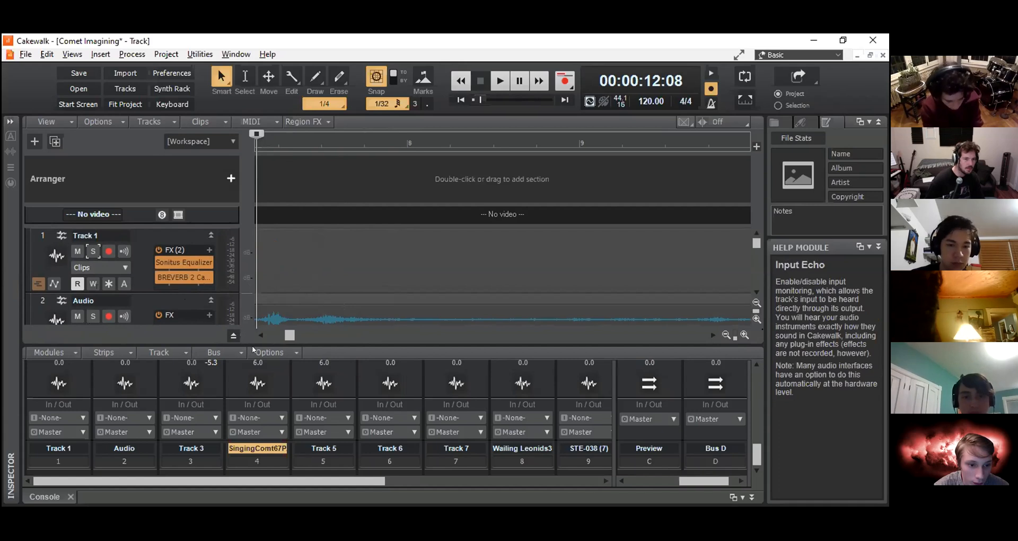
# - In an enlarged Console, pan track 4's Bus D send to 4R, then restore the compact strips
pyautogui.moveTo(247, 344); pyautogui.dragTo(244, 227)
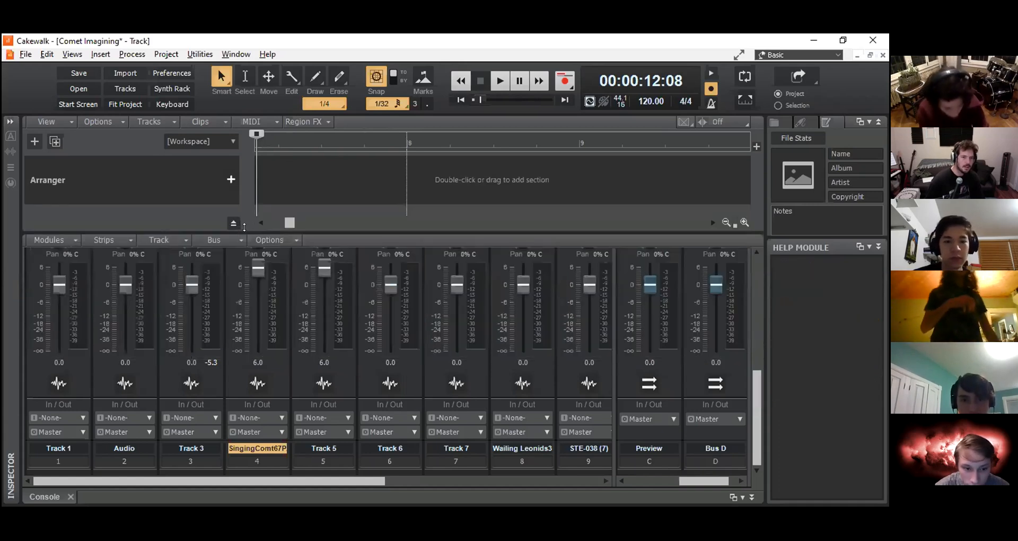
pyautogui.scroll(5, 337, 296)
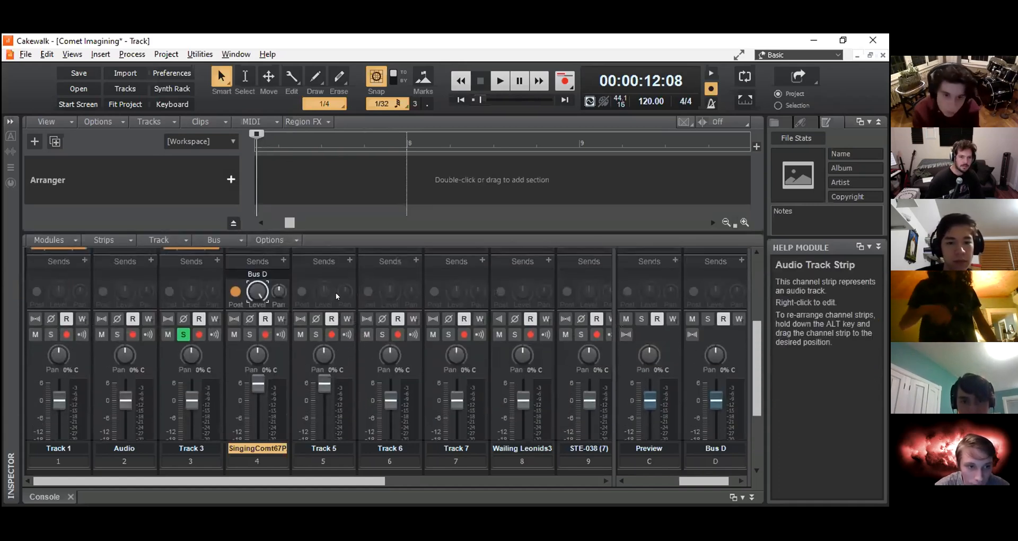
pyautogui.scroll(3, 337, 295)
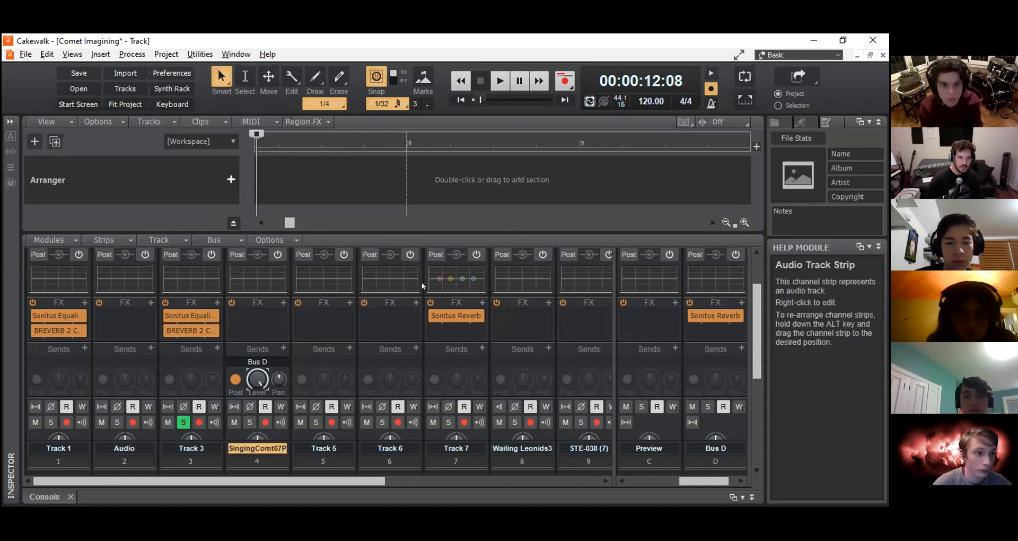
pyautogui.scroll(1, 408, 350)
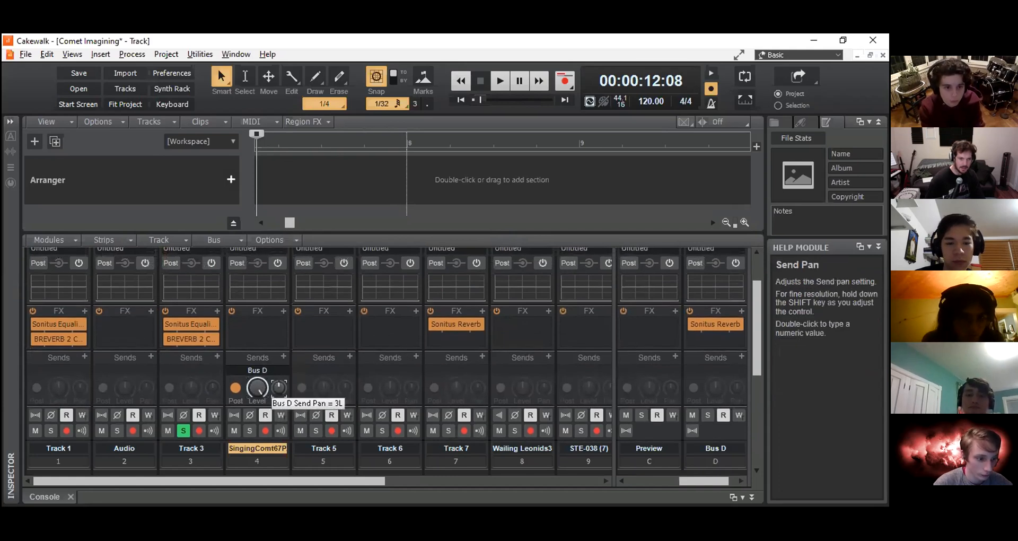
pyautogui.moveTo(279, 388)
pyautogui.mouseDown()
pyautogui.moveTo(279, 403)
pyautogui.moveTo(279, 371)
pyautogui.mouseUp()
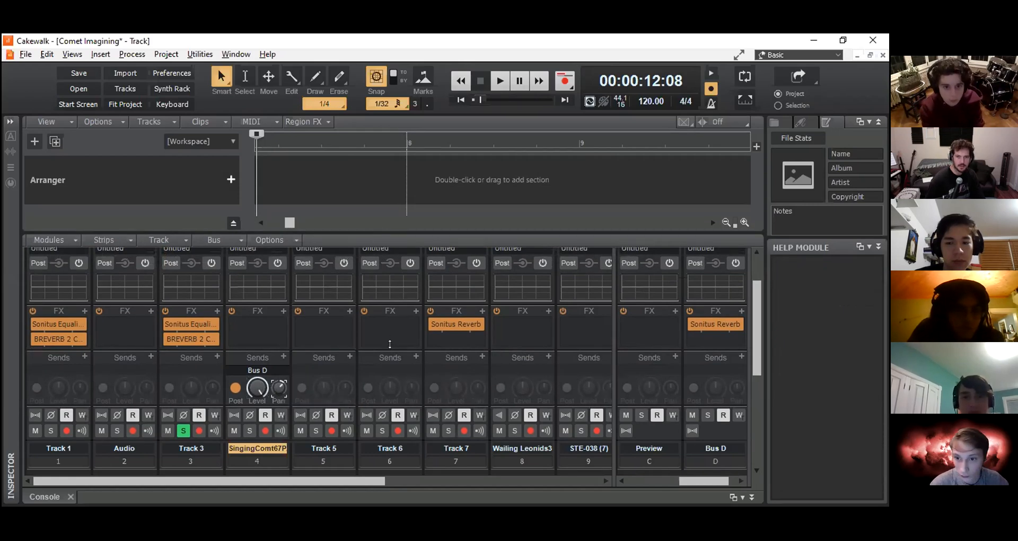
pyautogui.moveTo(376, 227); pyautogui.dragTo(377, 345)
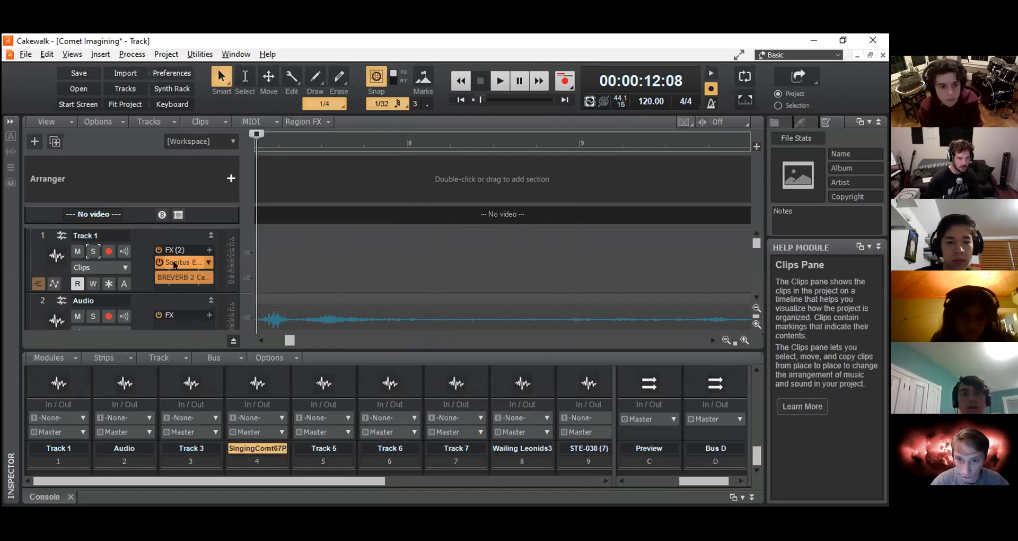
# - Nudge Track 1's Sonitus Equalizer band 4 to 822 Hz, -5.9 dB and close the plug-in
pyautogui.doubleClick(180, 263)
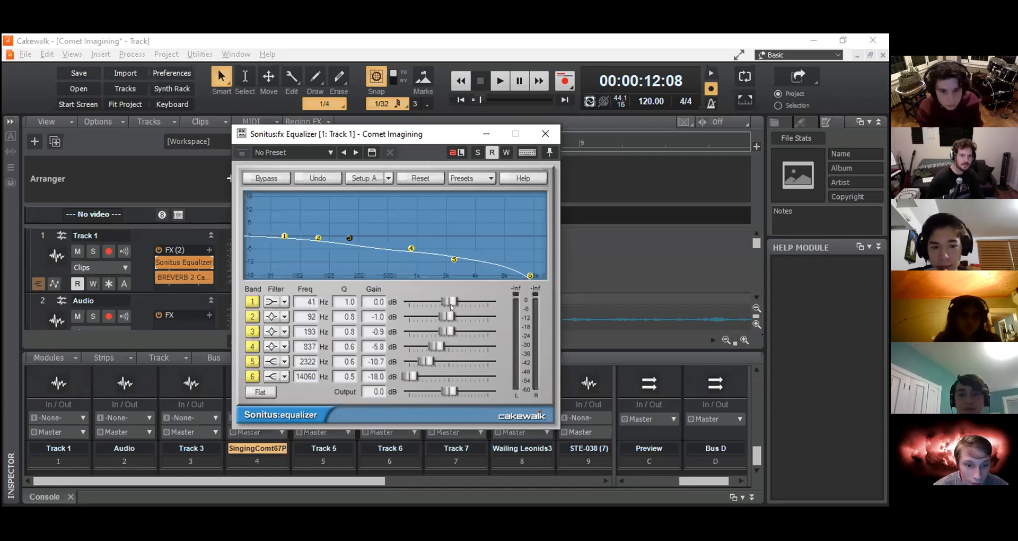
pyautogui.moveTo(411, 248)
pyautogui.mouseDown()
pyautogui.moveTo(419, 261)
pyautogui.moveTo(430, 236)
pyautogui.moveTo(411, 249)
pyautogui.mouseUp()
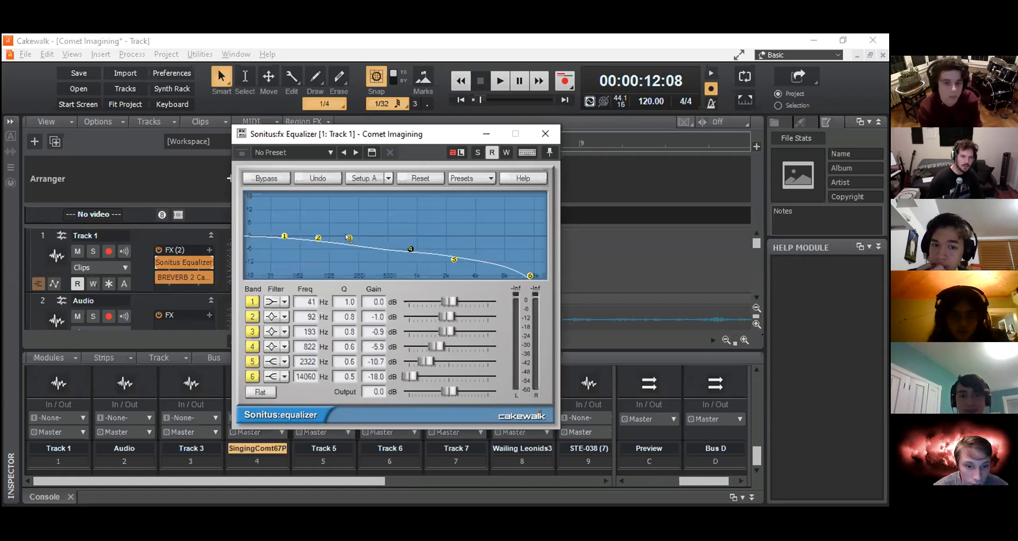
pyautogui.click(545, 134)
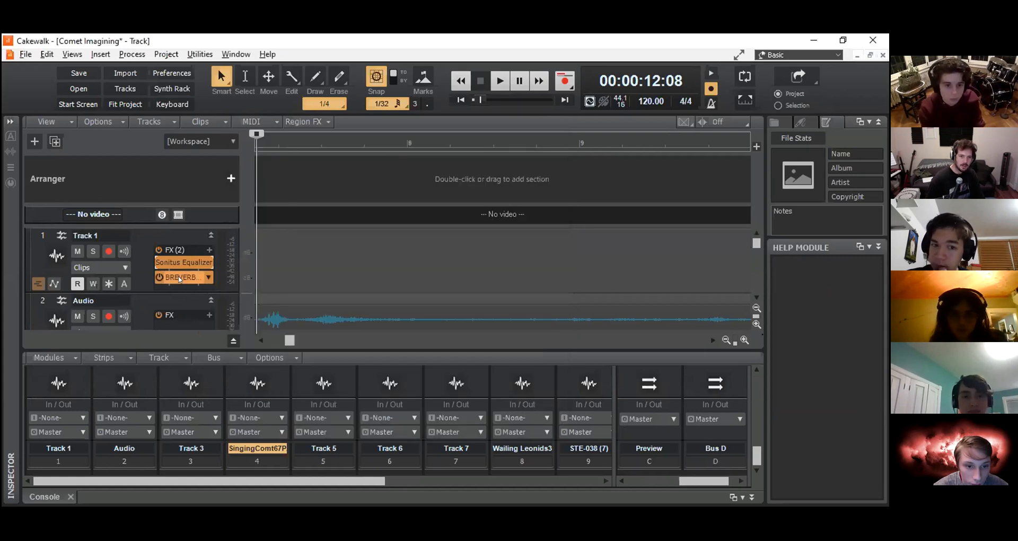
# - Load the 10. Deep Jungle Percussion preset in Track 1's BREVERB 2 and close the plug-in
pyautogui.doubleClick(180, 279)
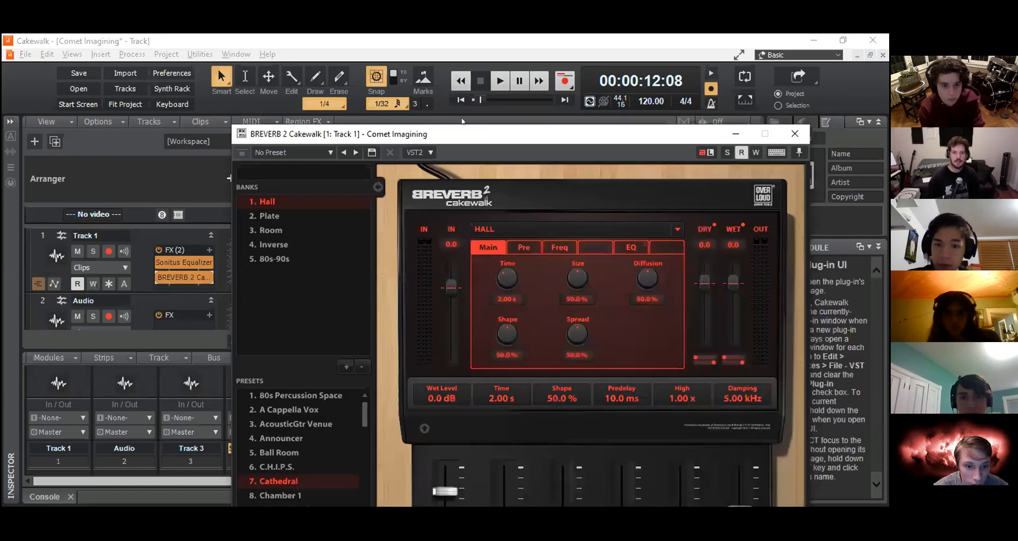
pyautogui.moveTo(460, 133); pyautogui.dragTo(366, 68)
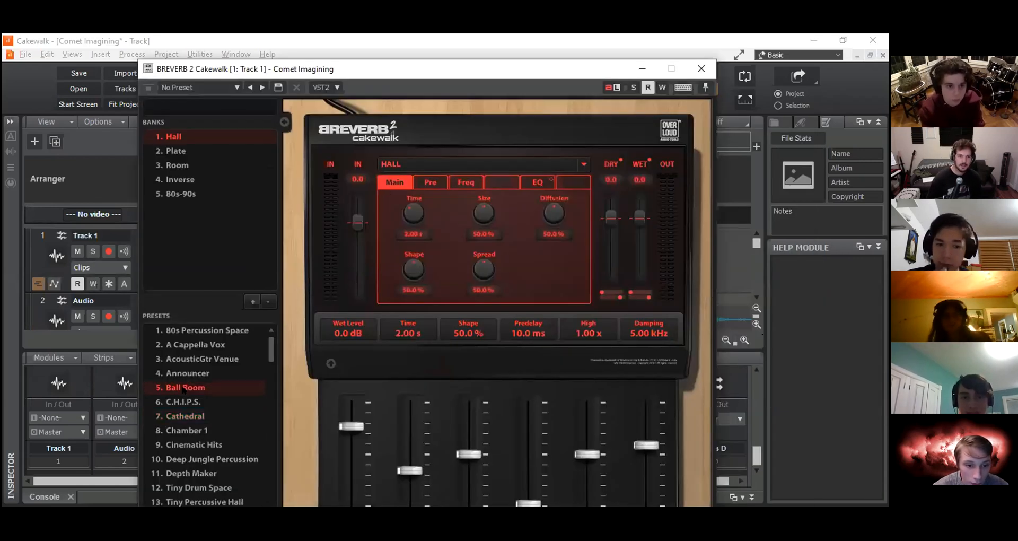
pyautogui.click(181, 453)
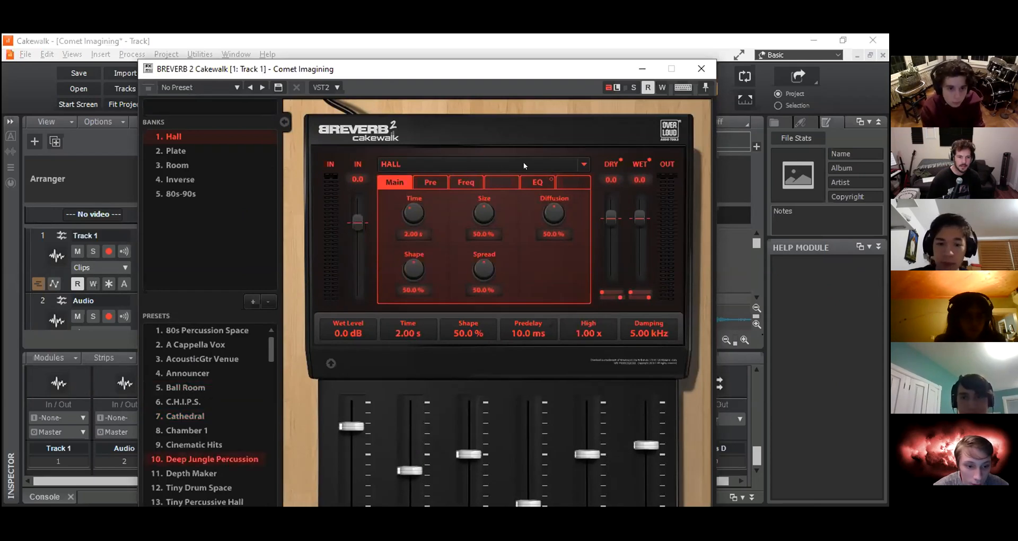
pyautogui.click(699, 69)
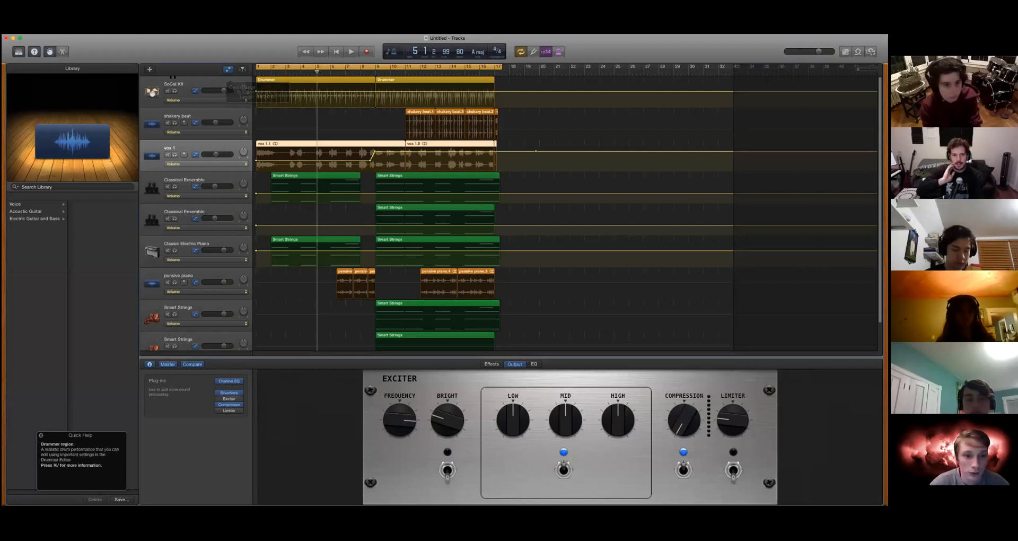
# - Return to the song start, close Quick Help and give the Exciter effect controls more room
pyautogui.press('Return')
pyautogui.scroll(-2, 369, 256)
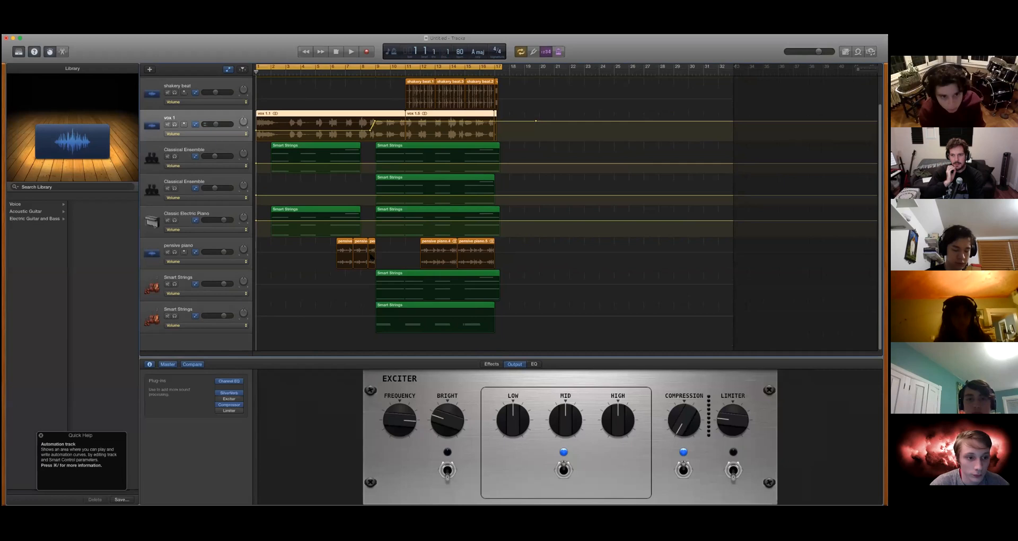
pyautogui.scroll(2, 368, 256)
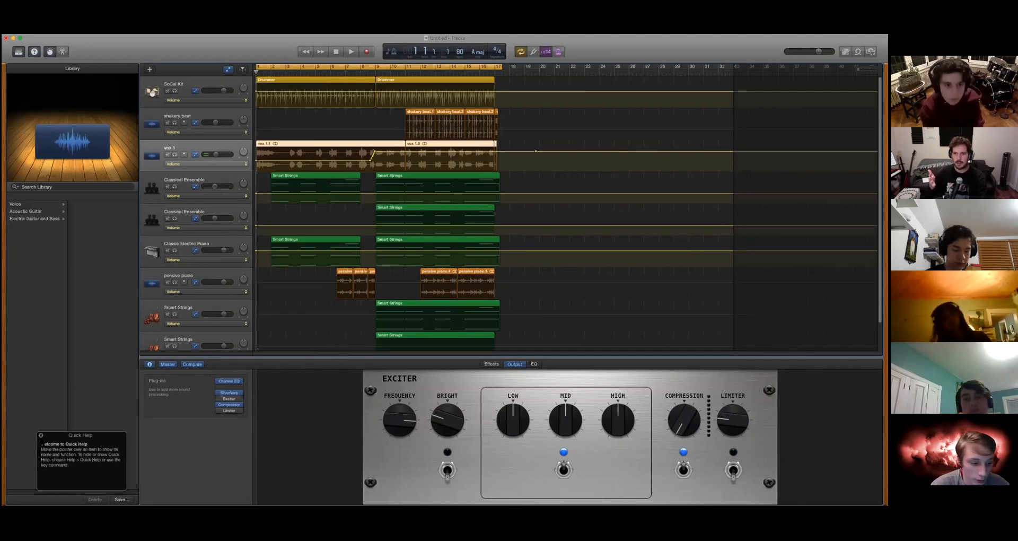
pyautogui.click(41, 435)
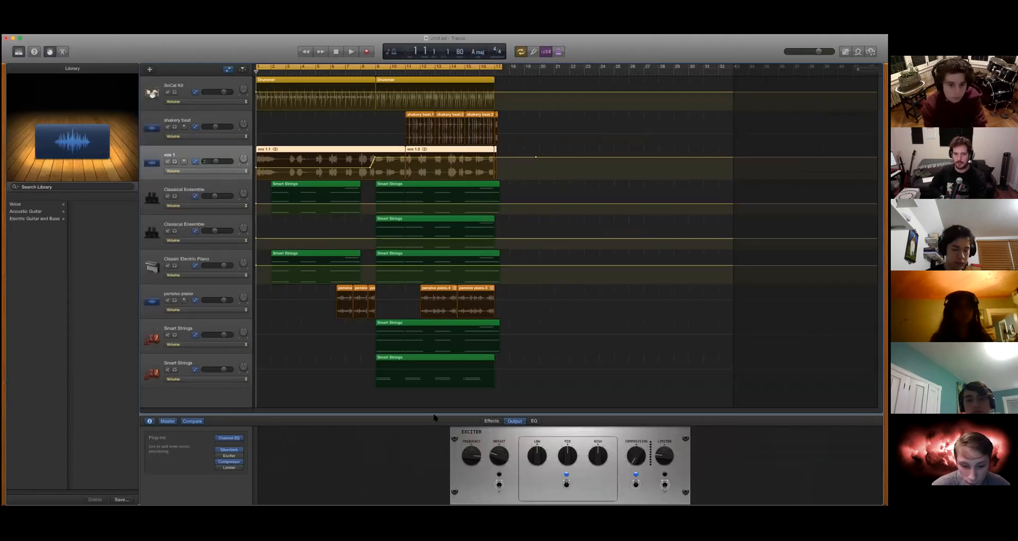
pyautogui.moveTo(430, 360); pyautogui.dragTo(428, 338)
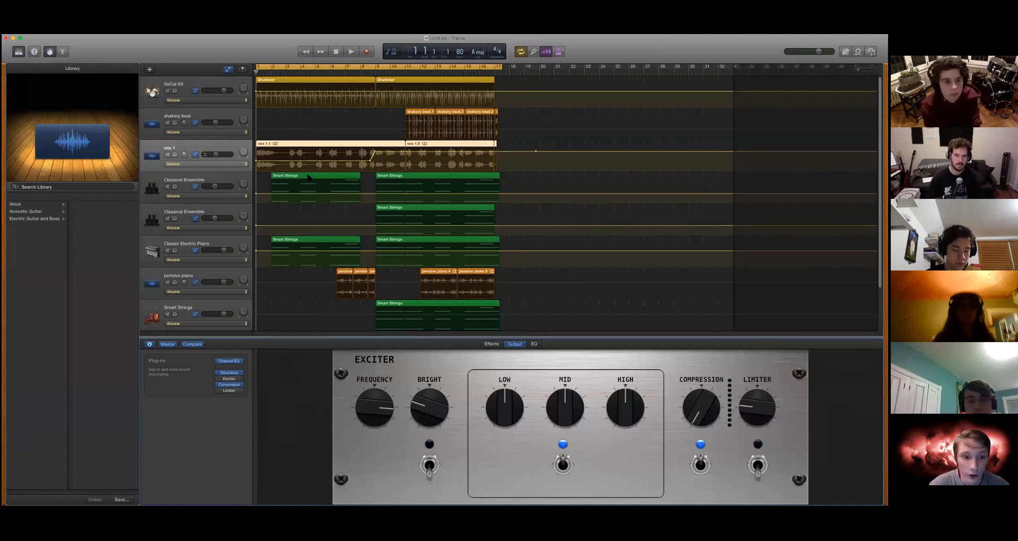
# - Select the first shakery beat region, check the SilverVerb slot's plug-in choices, then select the SoCal Kit track
pyautogui.click(433, 113)
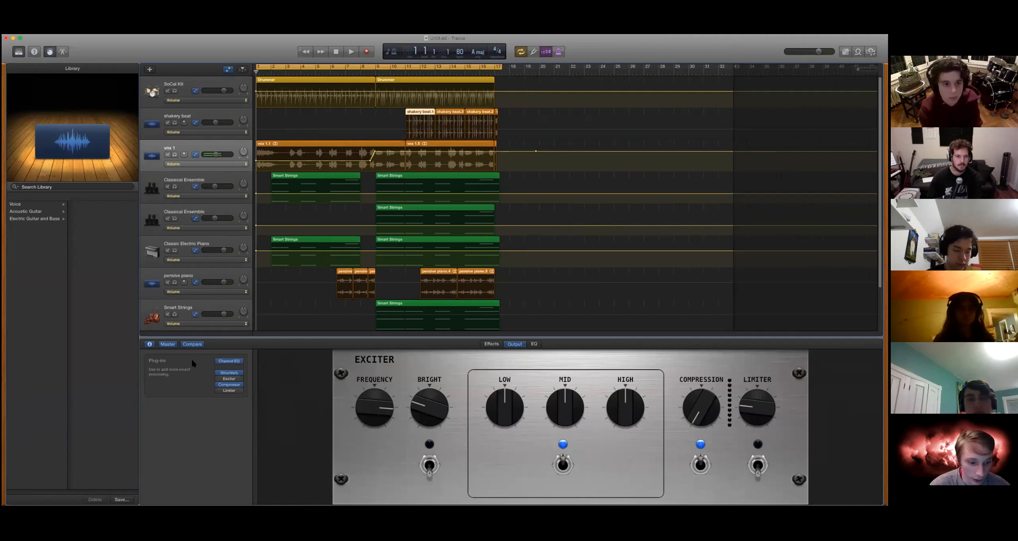
pyautogui.click(241, 373)
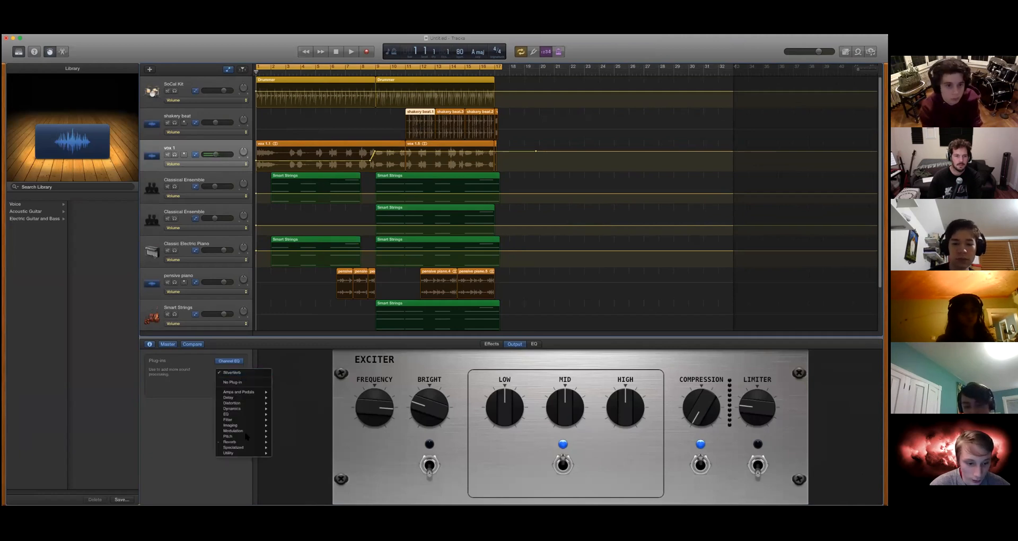
pyautogui.click(295, 396)
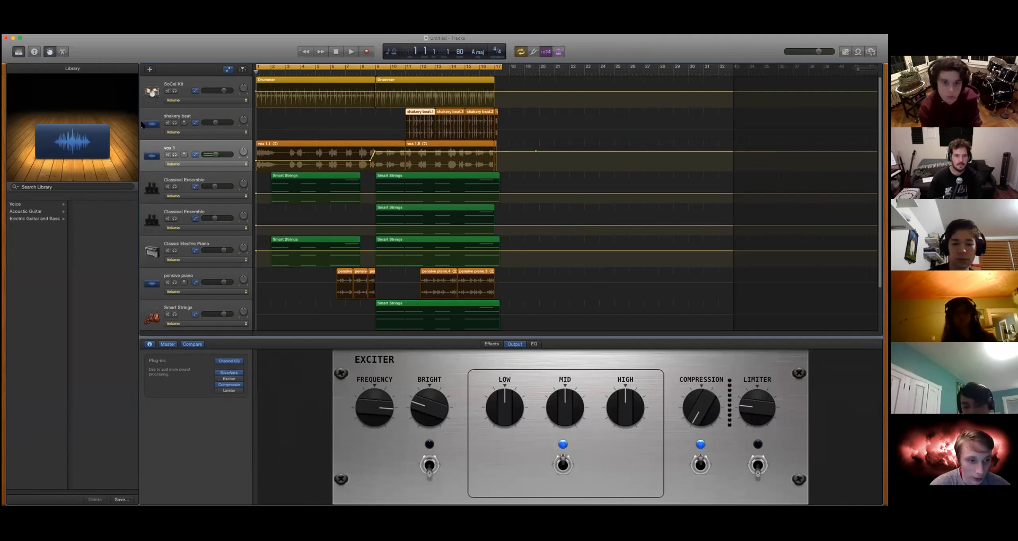
pyautogui.click(25, 187)
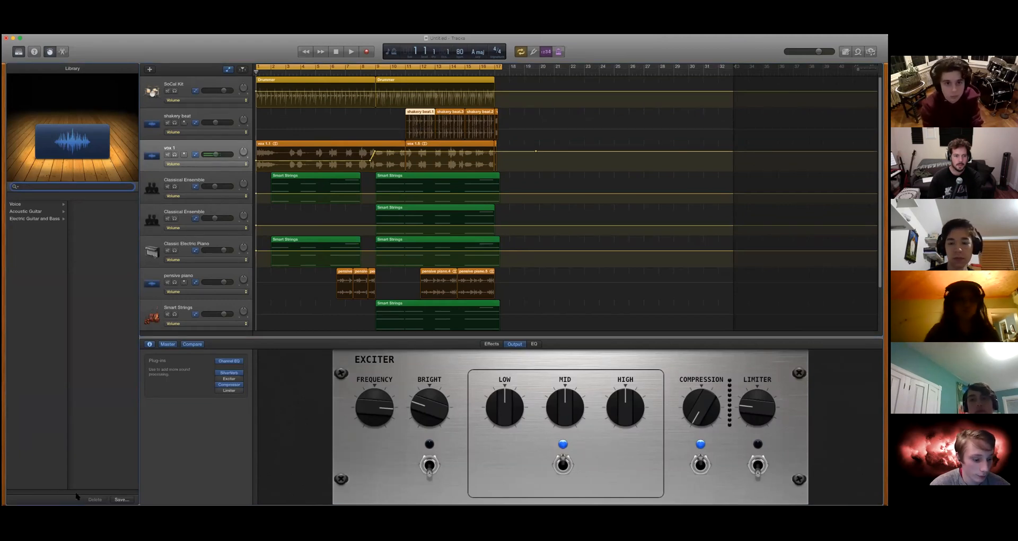
pyautogui.click(165, 83)
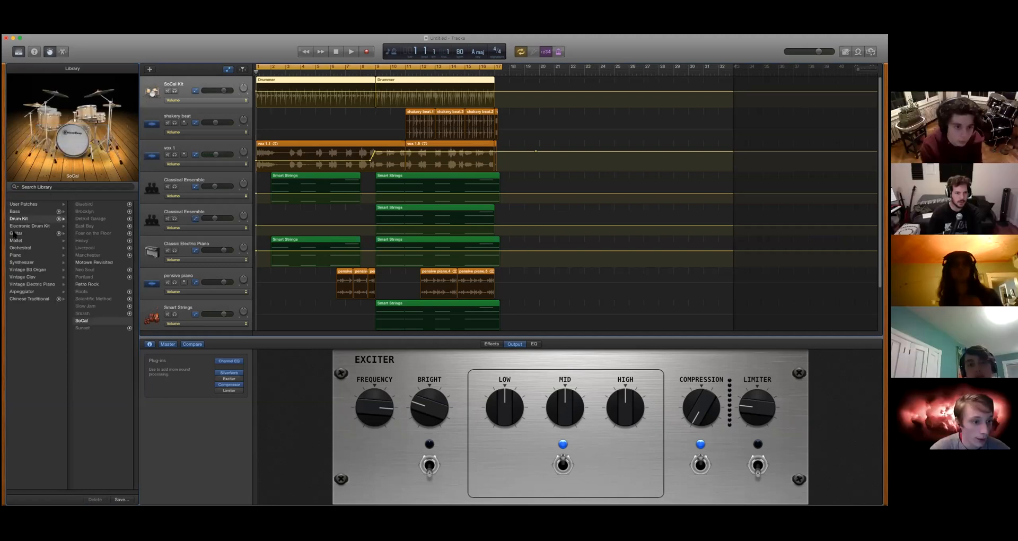
# - Audition Classic Clean, Grand Organ and Harp, then load Pipe Organ > Bass Organ, declining the download
pyautogui.click(42, 211)
pyautogui.click(31, 234)
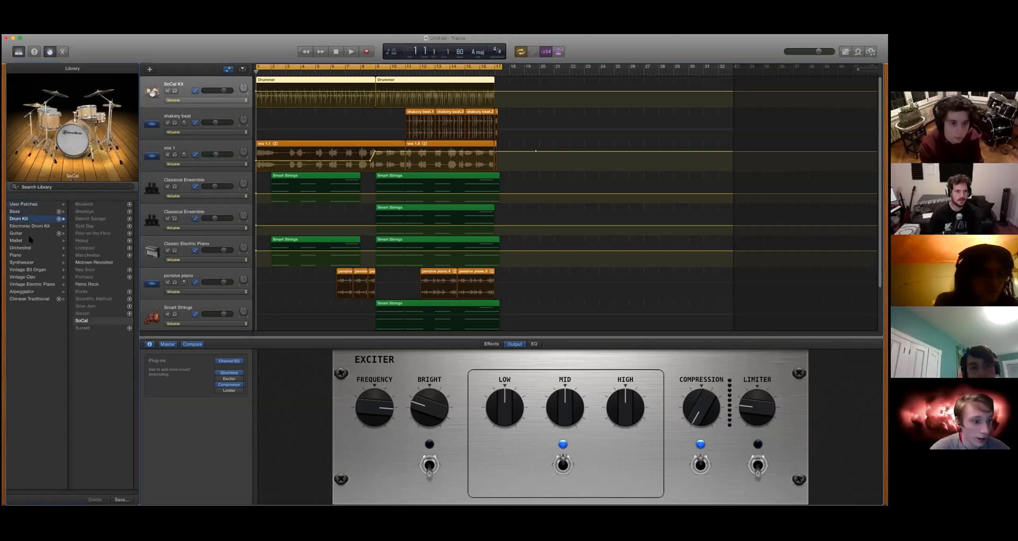
pyautogui.click(83, 213)
pyautogui.click(28, 270)
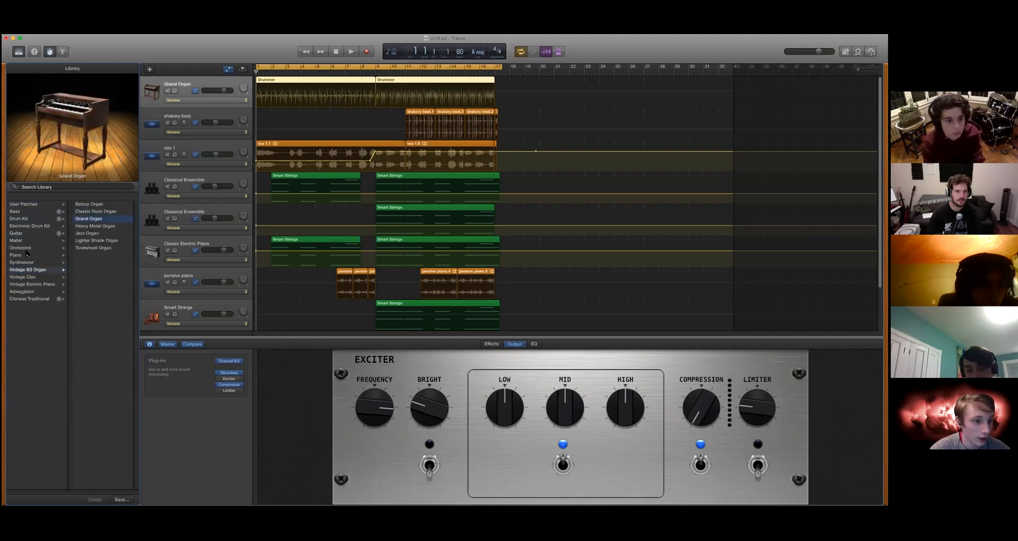
pyautogui.click(55, 248)
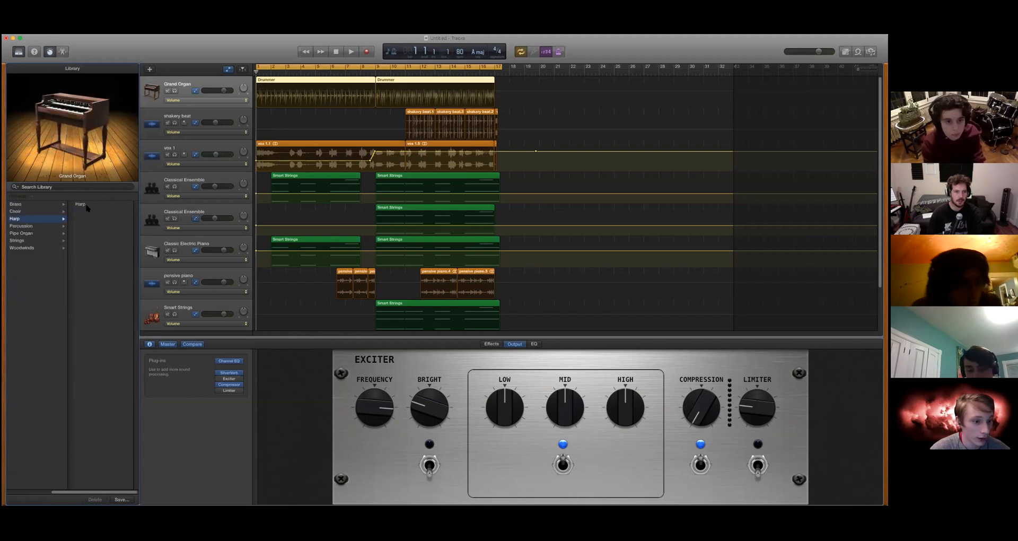
pyautogui.click(80, 204)
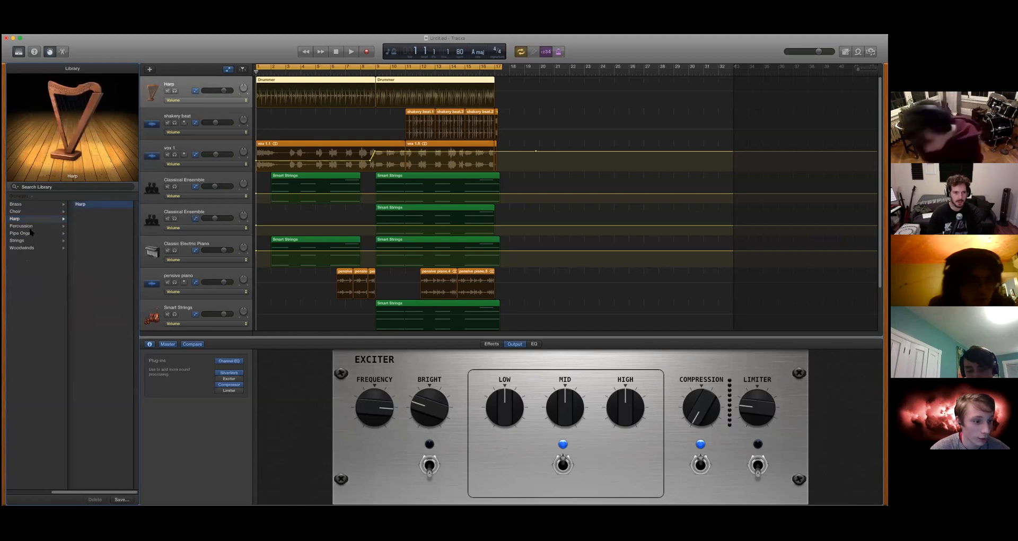
pyautogui.click(21, 233)
pyautogui.click(87, 211)
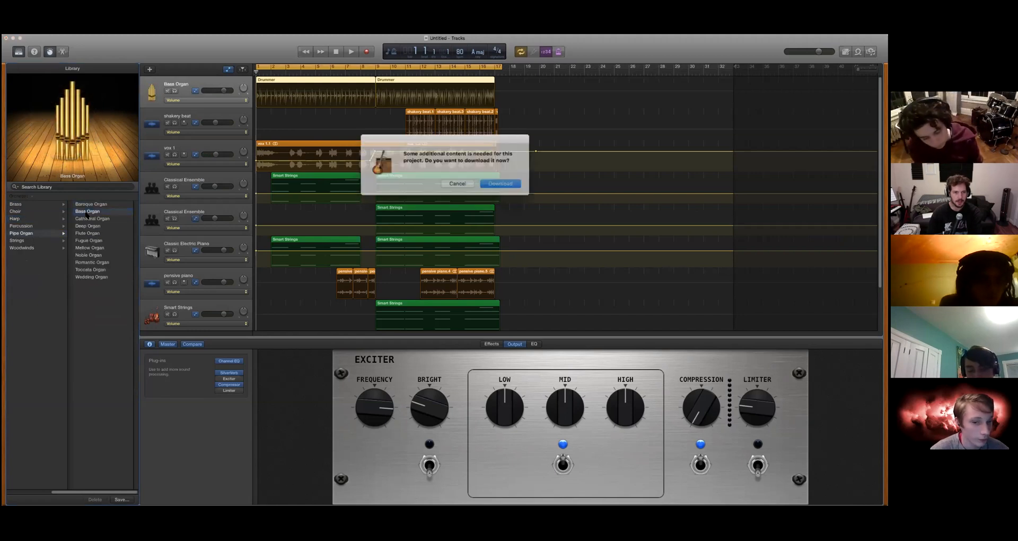
pyautogui.click(448, 181)
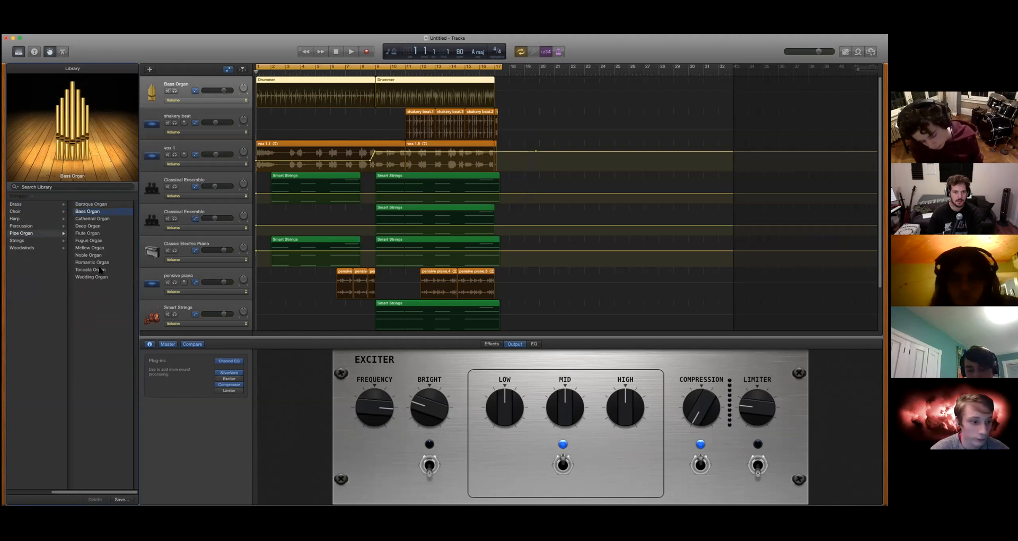
pyautogui.scroll(-3, 210, 303)
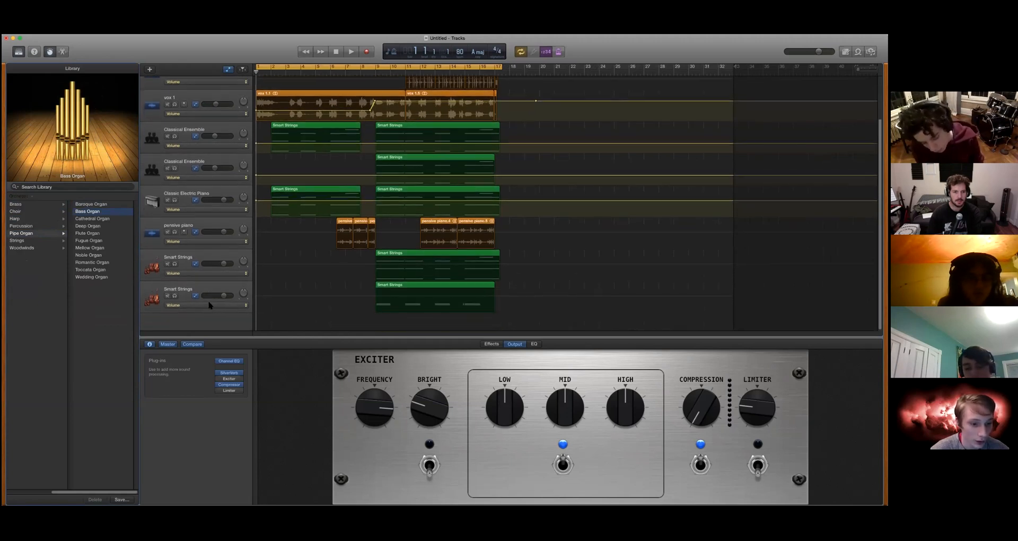
# - Mute the pensive piano track, briefly soloing it to hear it alone
pyautogui.scroll(3, 210, 303)
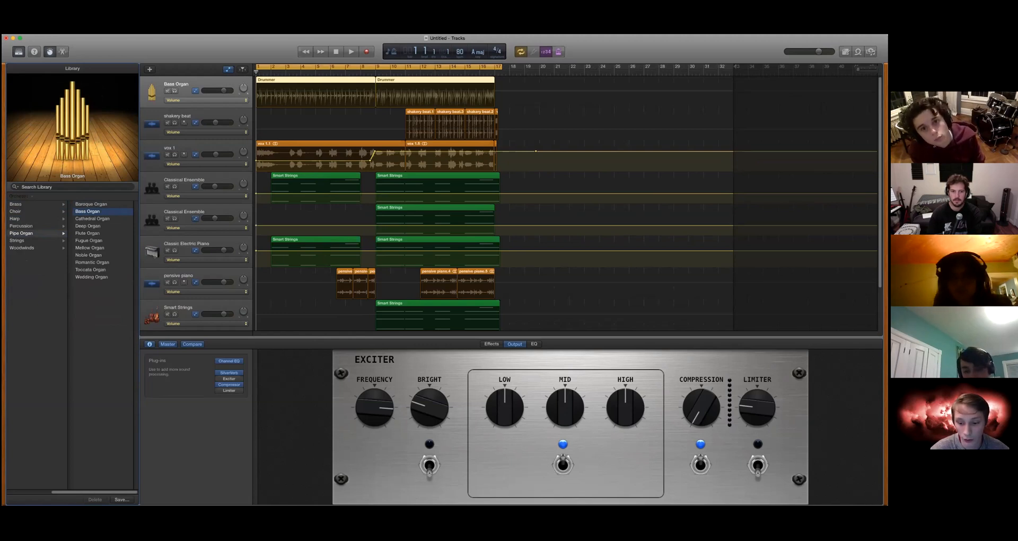
pyautogui.scroll(-1, 295, 282)
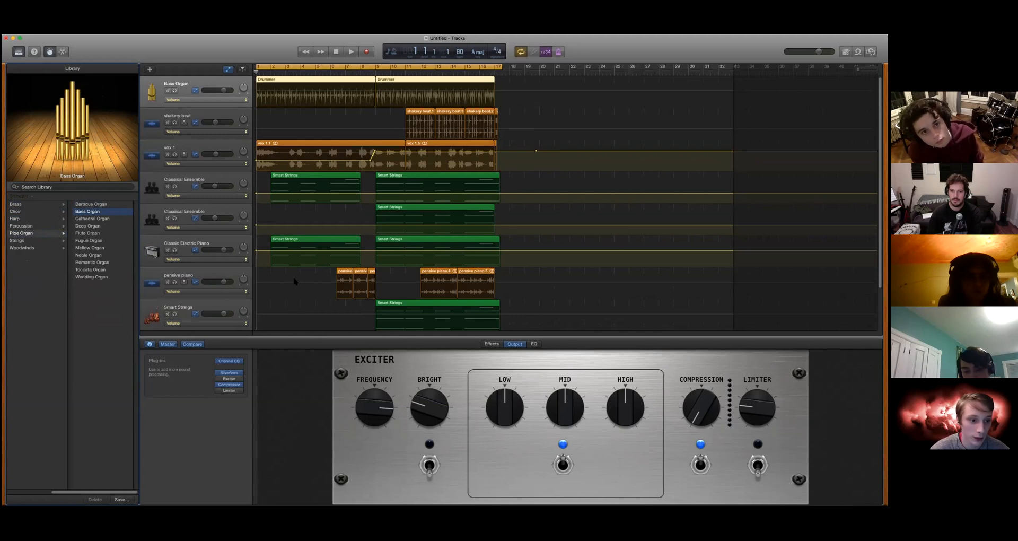
pyautogui.scroll(-3, 295, 282)
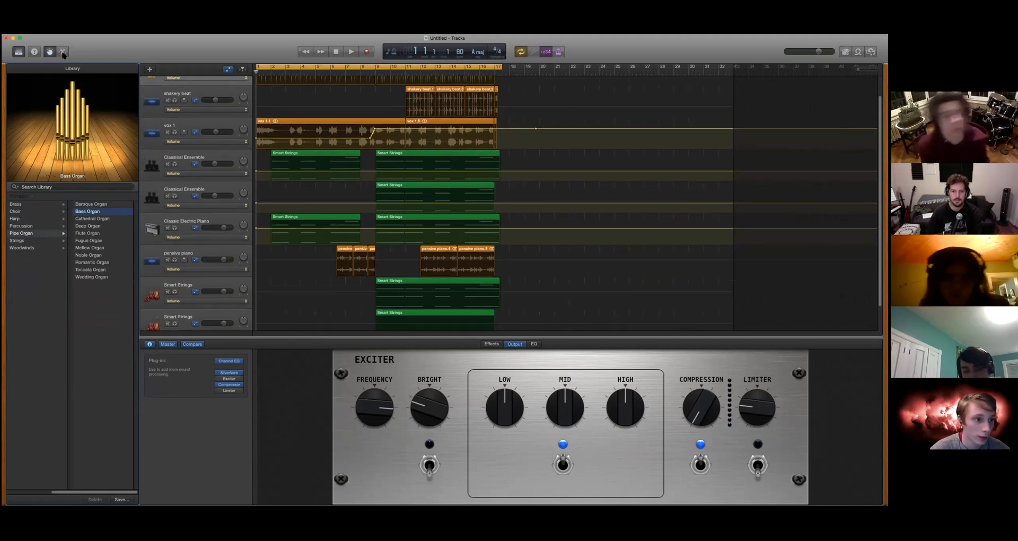
pyautogui.scroll(3, 213, 318)
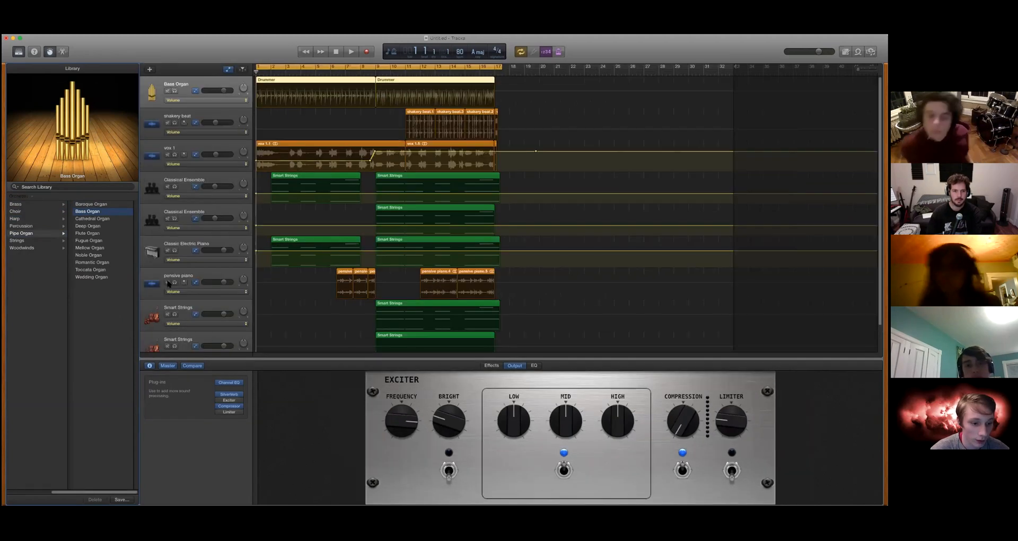
pyautogui.click(167, 282)
pyautogui.click(175, 283)
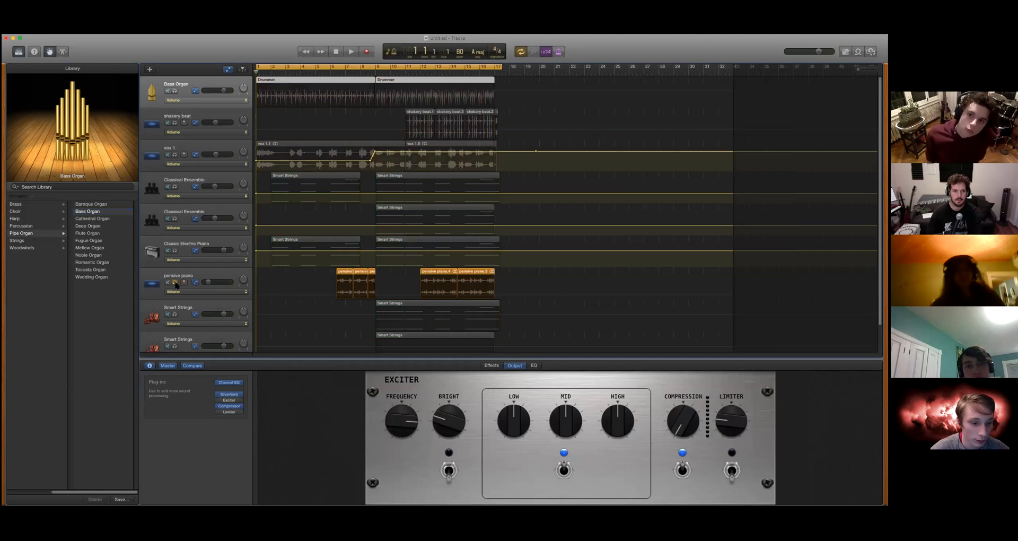
pyautogui.click(175, 282)
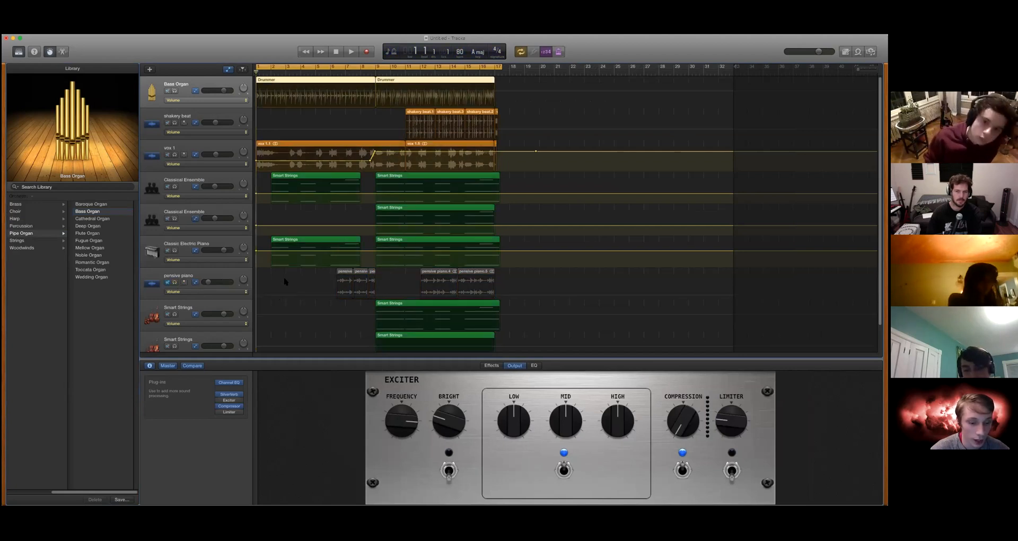
# - Show pensive piano's volume automation and lower it to -13.4 dB
pyautogui.click(277, 300)
pyautogui.moveTo(277, 299); pyautogui.dragTo(230, 292)
pyautogui.click(246, 292)
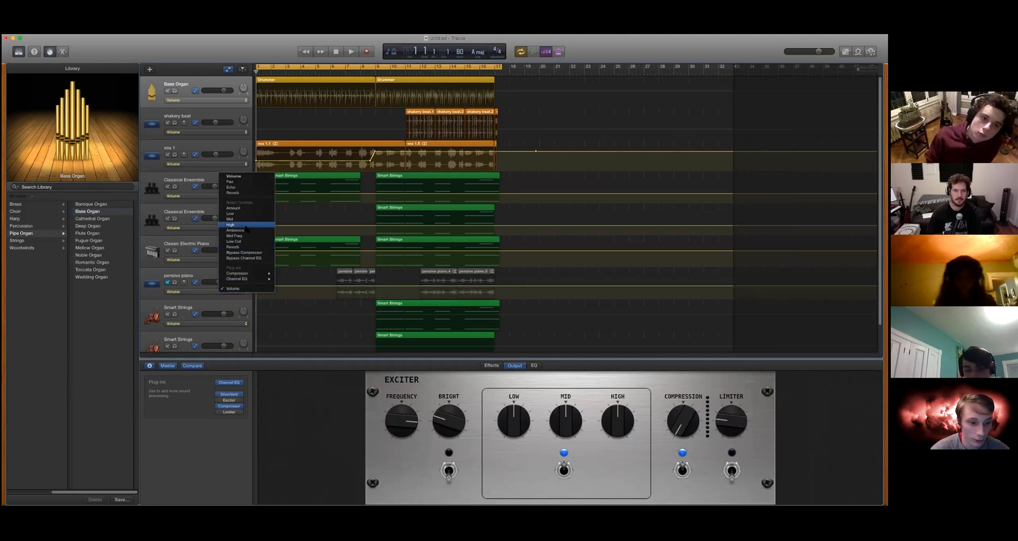
pyautogui.click(237, 115)
pyautogui.click(229, 394)
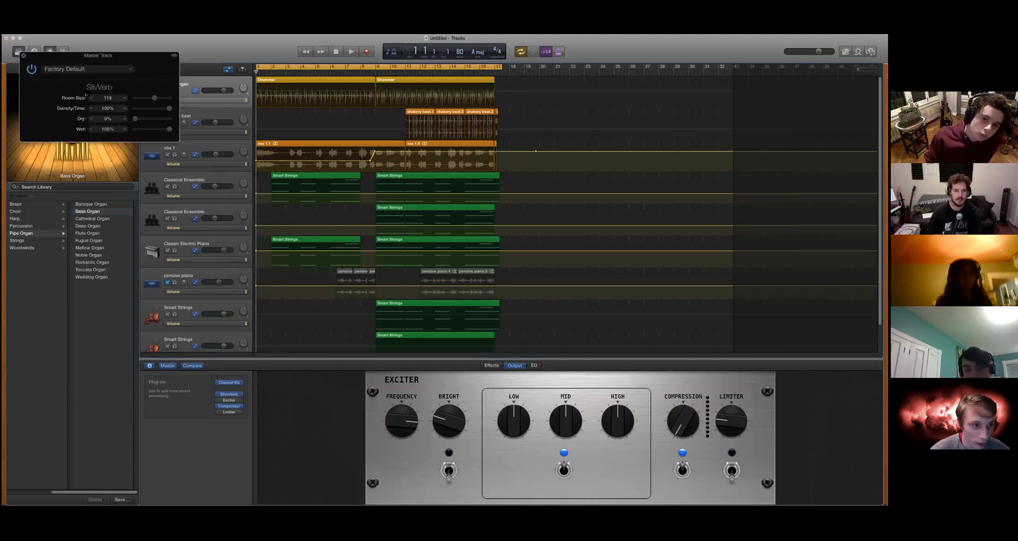
pyautogui.moveTo(228, 169); pyautogui.dragTo(227, 171)
pyautogui.click(229, 394)
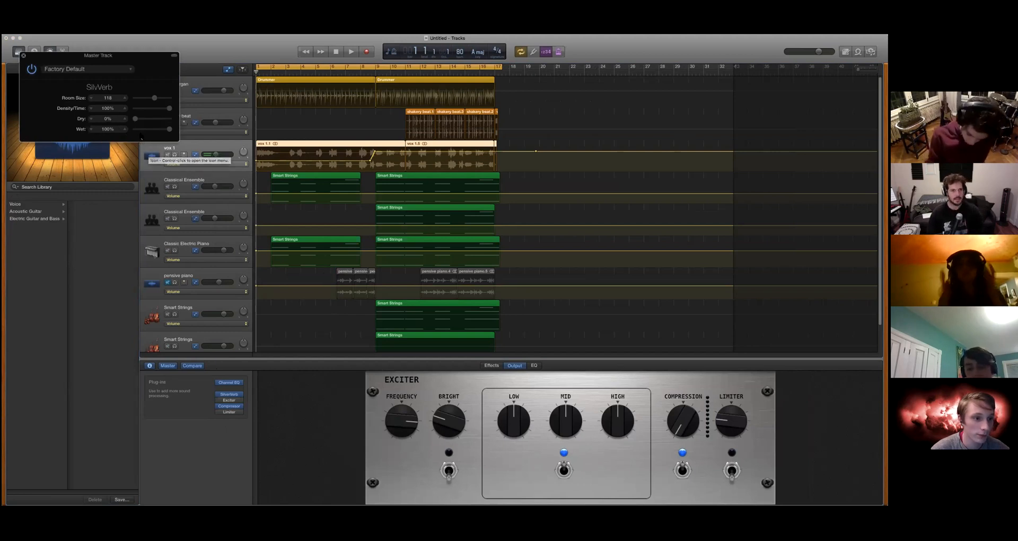
pyautogui.click(128, 69)
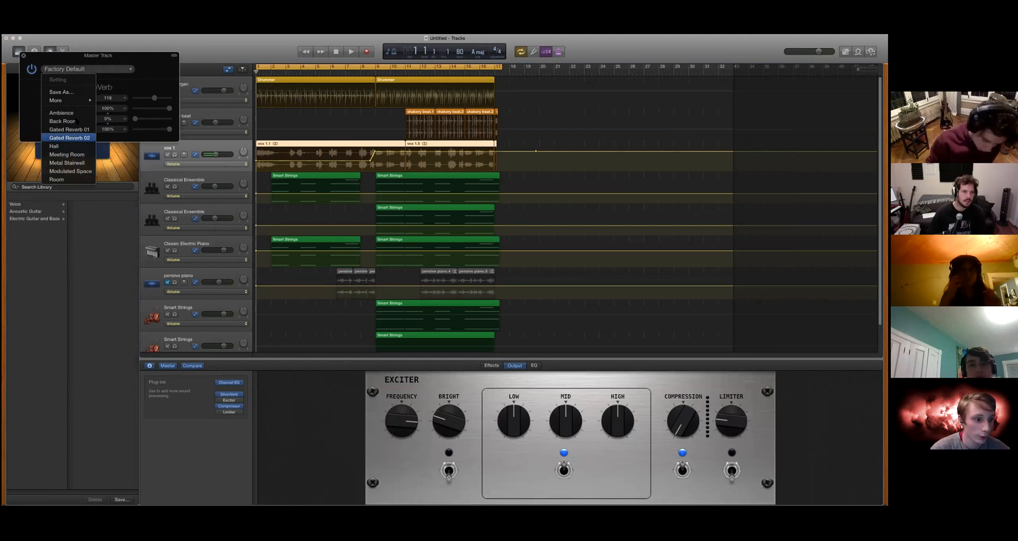
pyautogui.moveTo(76, 99)
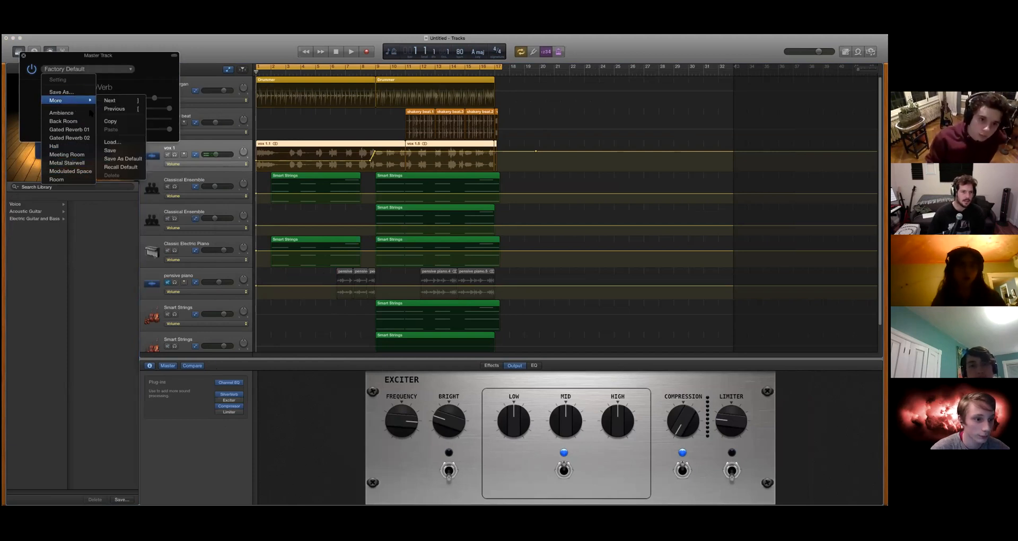
pyautogui.click(83, 269)
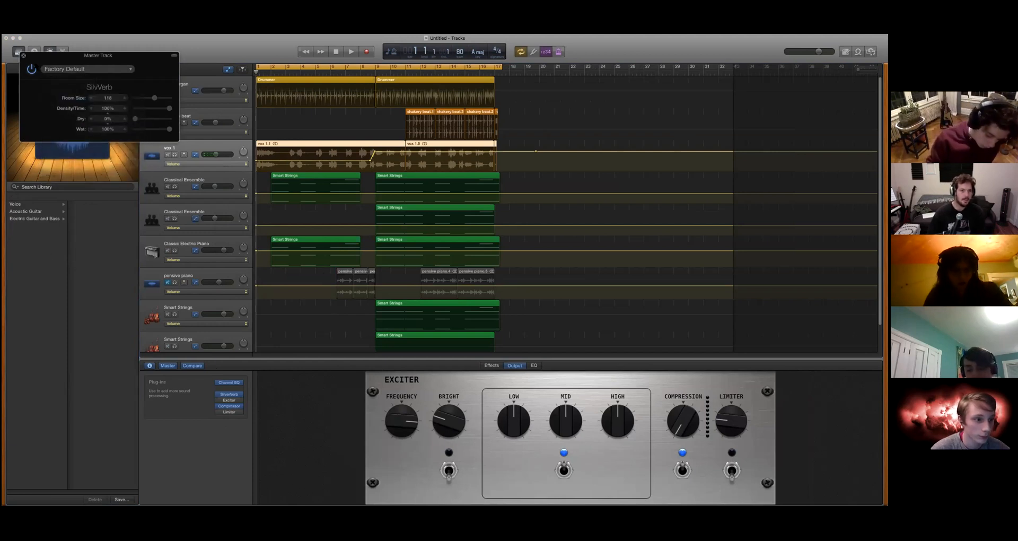
pyautogui.click(23, 56)
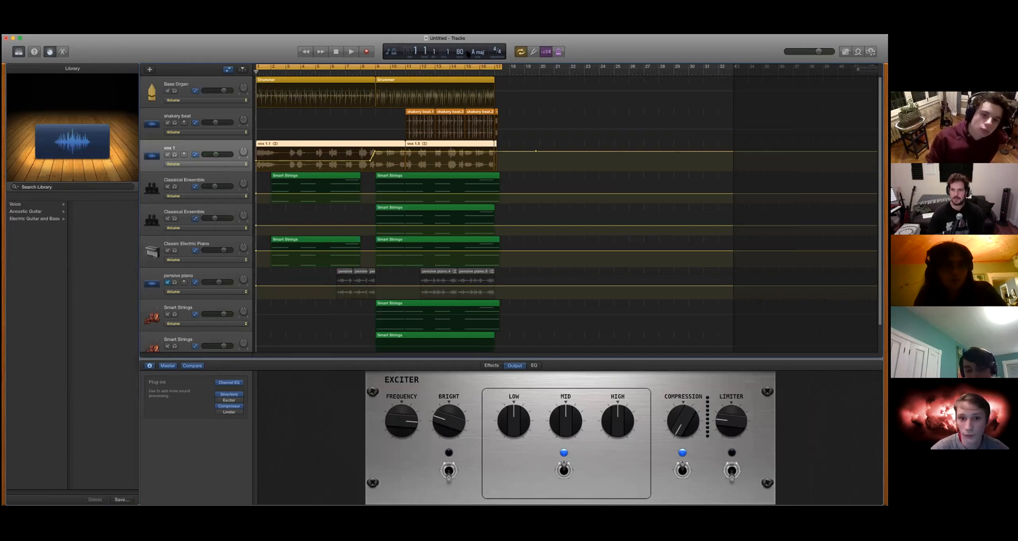